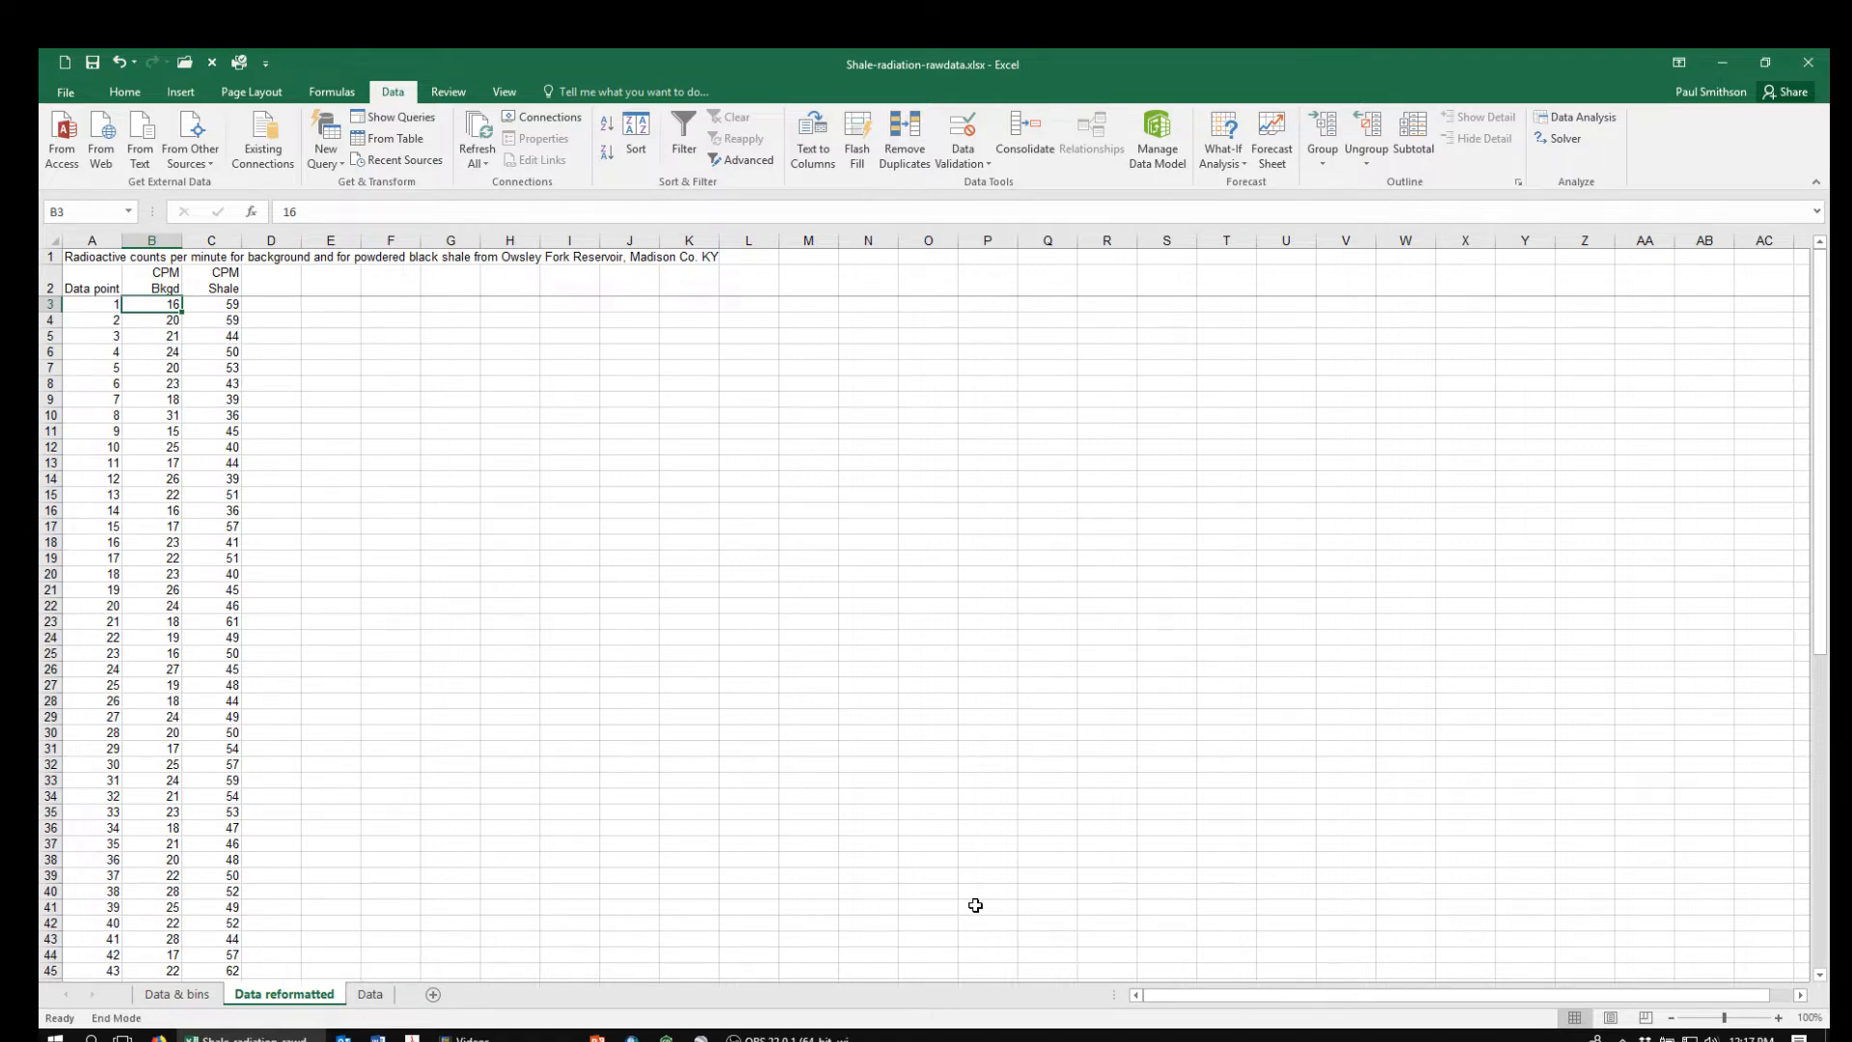
Count the background readings in B3:B67 with the COUNT function in cell B69, beside the N label
{"action": "key", "text": "Down"}
{"action": "key", "text": "Down"}
{"action": "key", "text": "Down"}
{"action": "key", "text": "Down"}
{"action": "key", "text": "Down"}
{"action": "key", "text": "Down"}
{"action": "key", "text": "Down"}
{"action": "key", "text": "Down"}
{"action": "key", "text": "Down"}
{"action": "key", "text": "Down"}
{"action": "key", "text": "Down"}
{"action": "key", "text": "Down"}
{"action": "key", "text": "Down"}
{"action": "key", "text": "Down"}
{"action": "key", "text": "Down"}
{"action": "key", "text": "Down"}
{"action": "key", "text": "Down"}
{"action": "key", "text": "Down"}
{"action": "key", "text": "Down"}
{"action": "key", "text": "Down"}
{"action": "key", "text": "Down"}
{"action": "key", "text": "Down"}
{"action": "key", "text": "Down"}
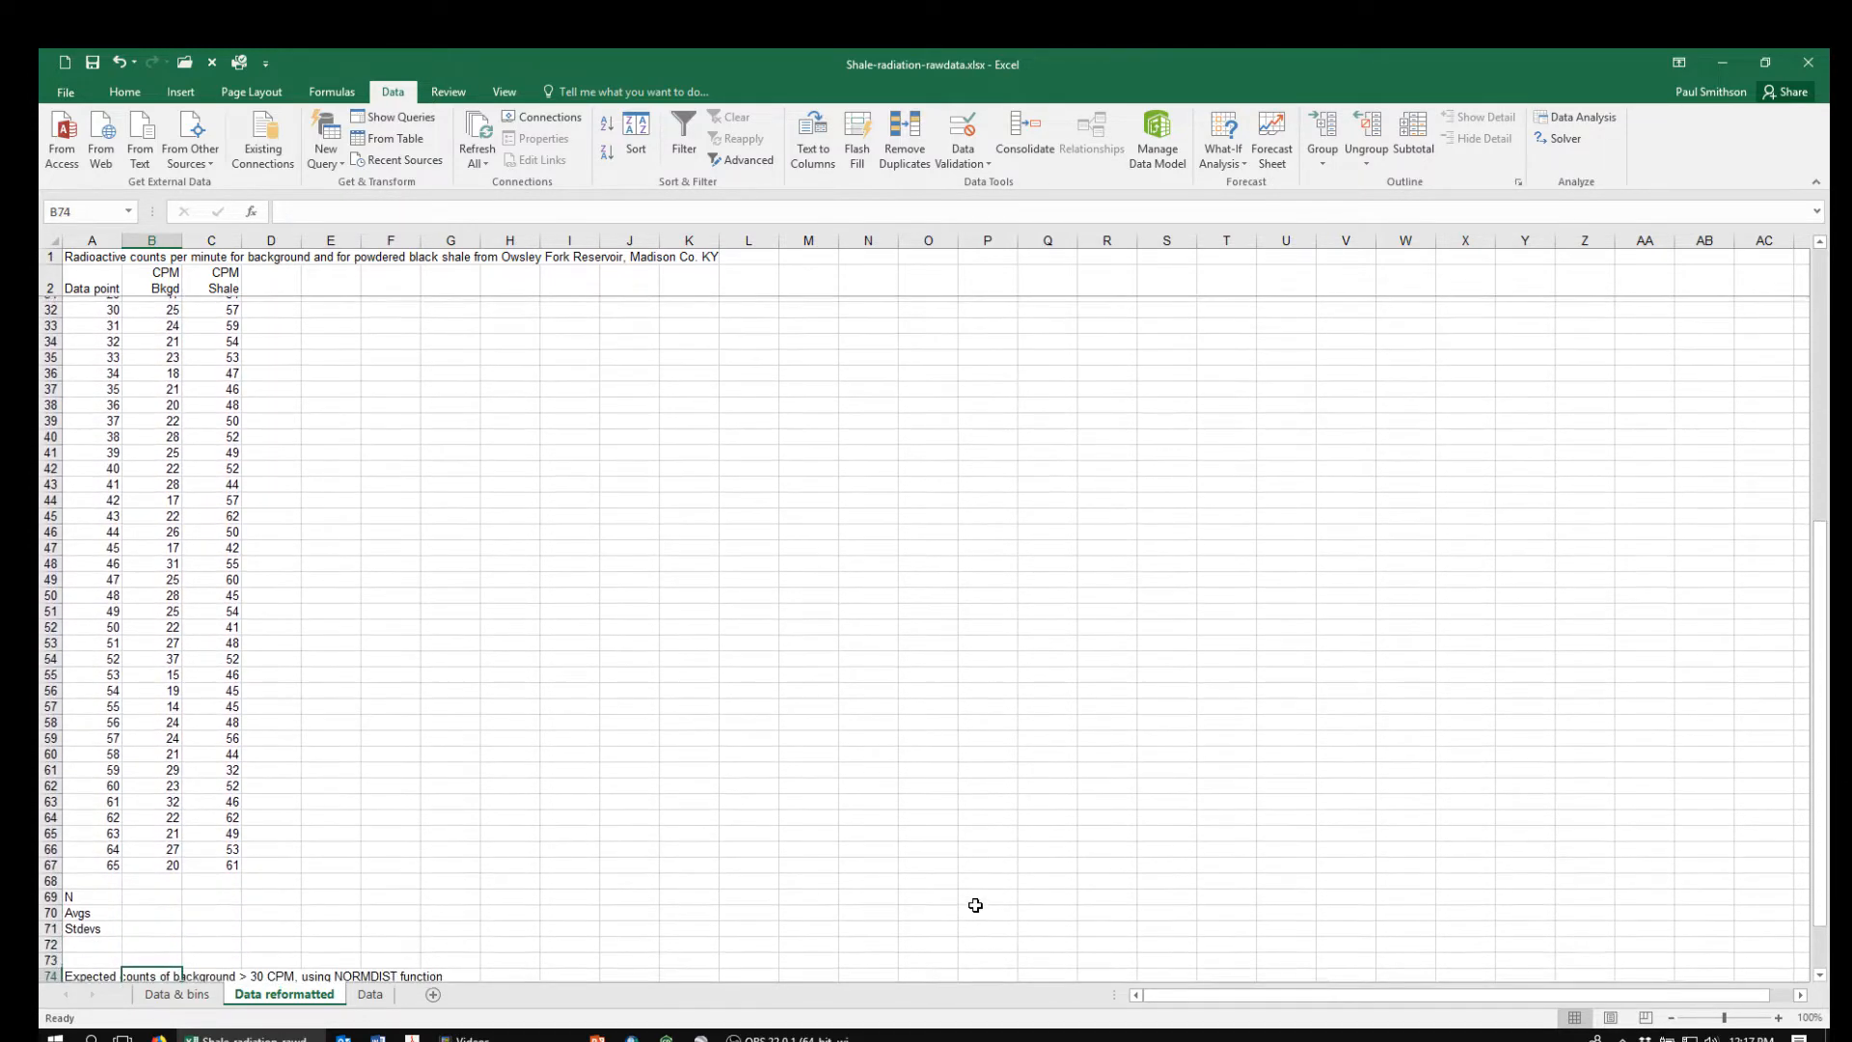
{"action": "key", "text": "Up"}
{"action": "key", "text": "Up"}
{"action": "key", "text": "Up"}
{"action": "key", "text": "Up"}
{"action": "key", "text": "Up"}
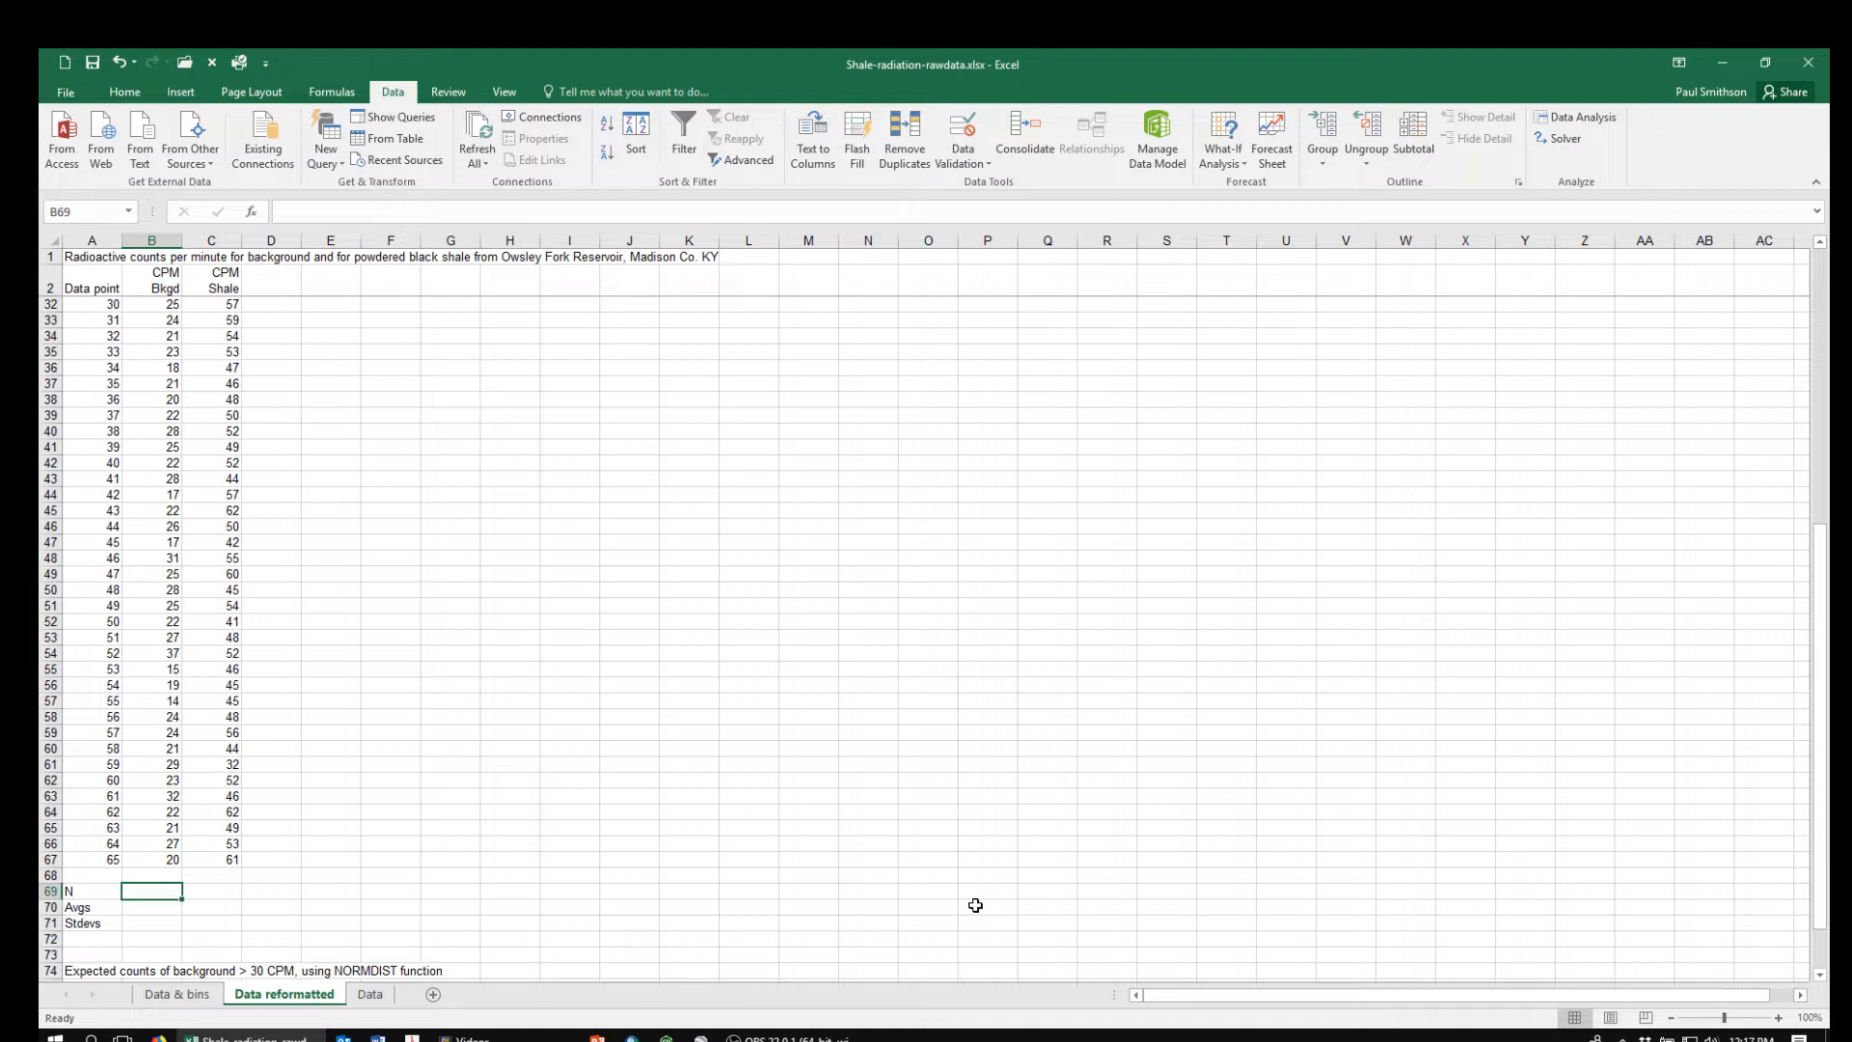
{"action": "key", "text": "Down"}
{"action": "key", "text": "Up"}
{"action": "type", "text": "=count("}
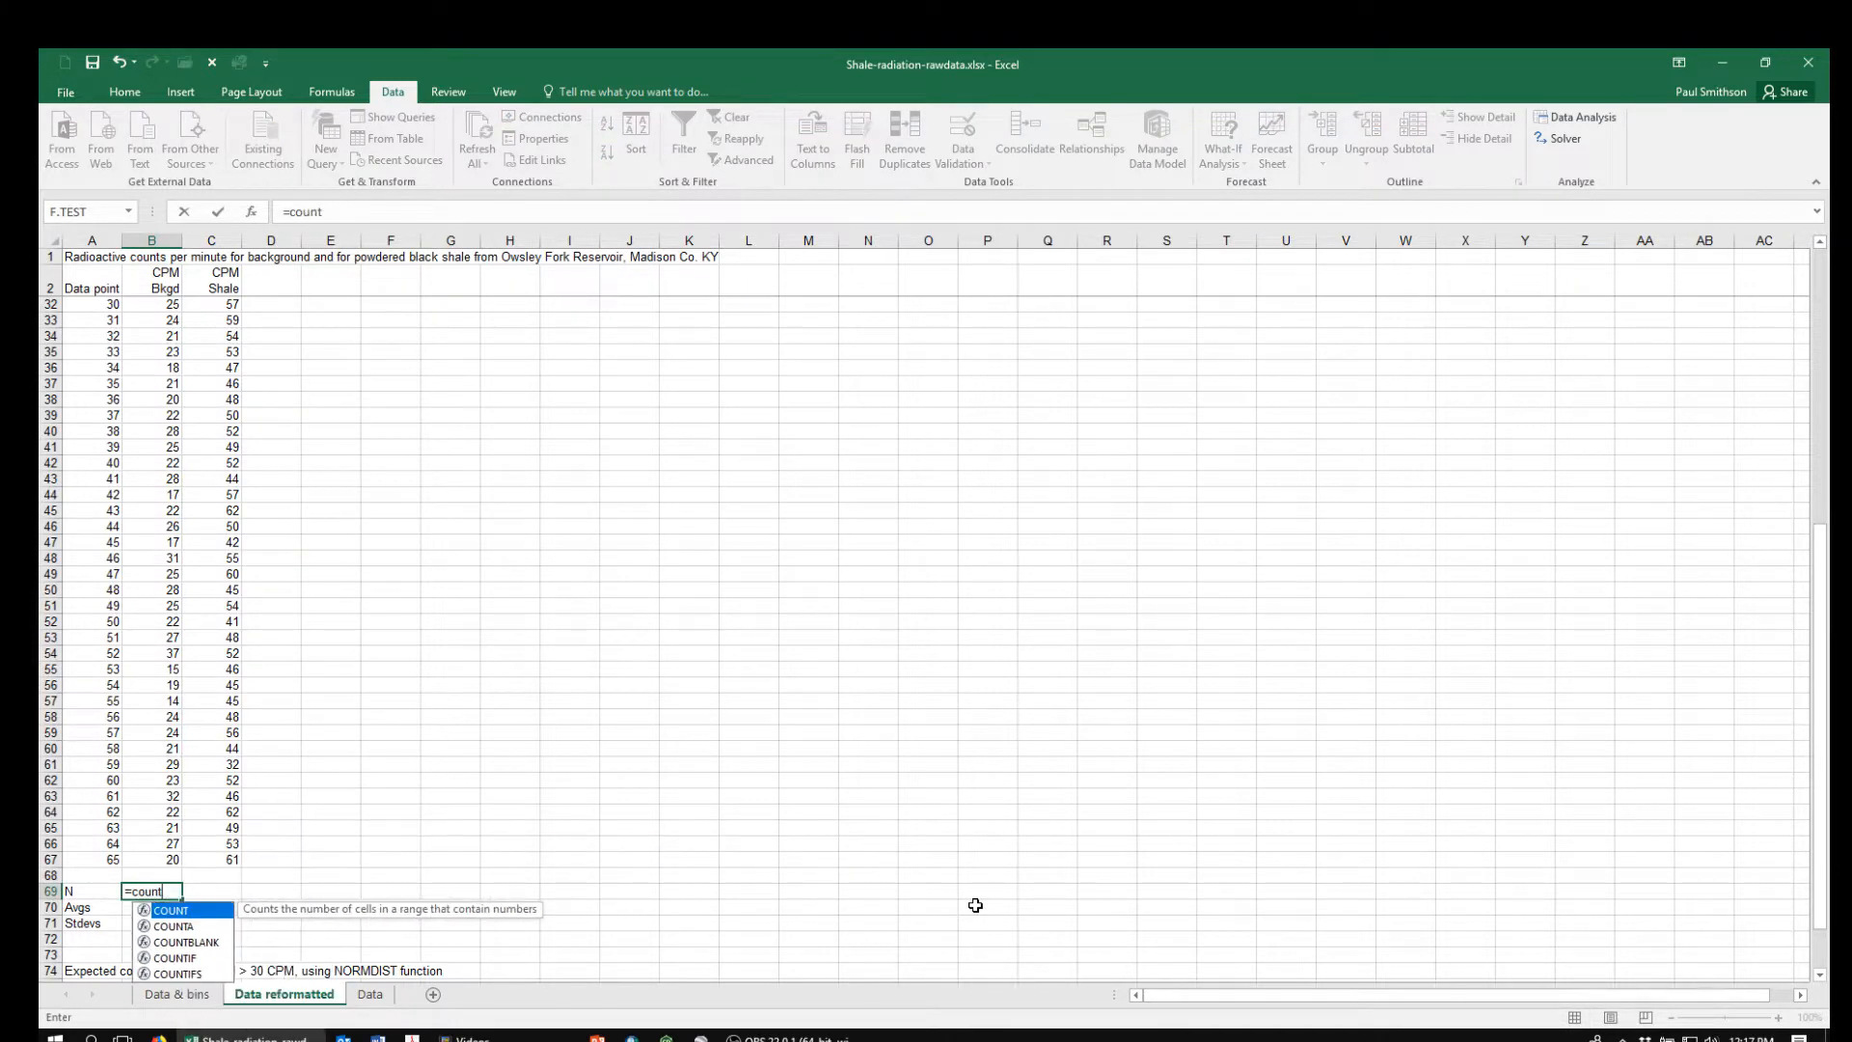
{"action": "key", "text": "Up"}
{"action": "key", "text": "Up"}
{"action": "key", "text": "ctrl+shift+Up"}
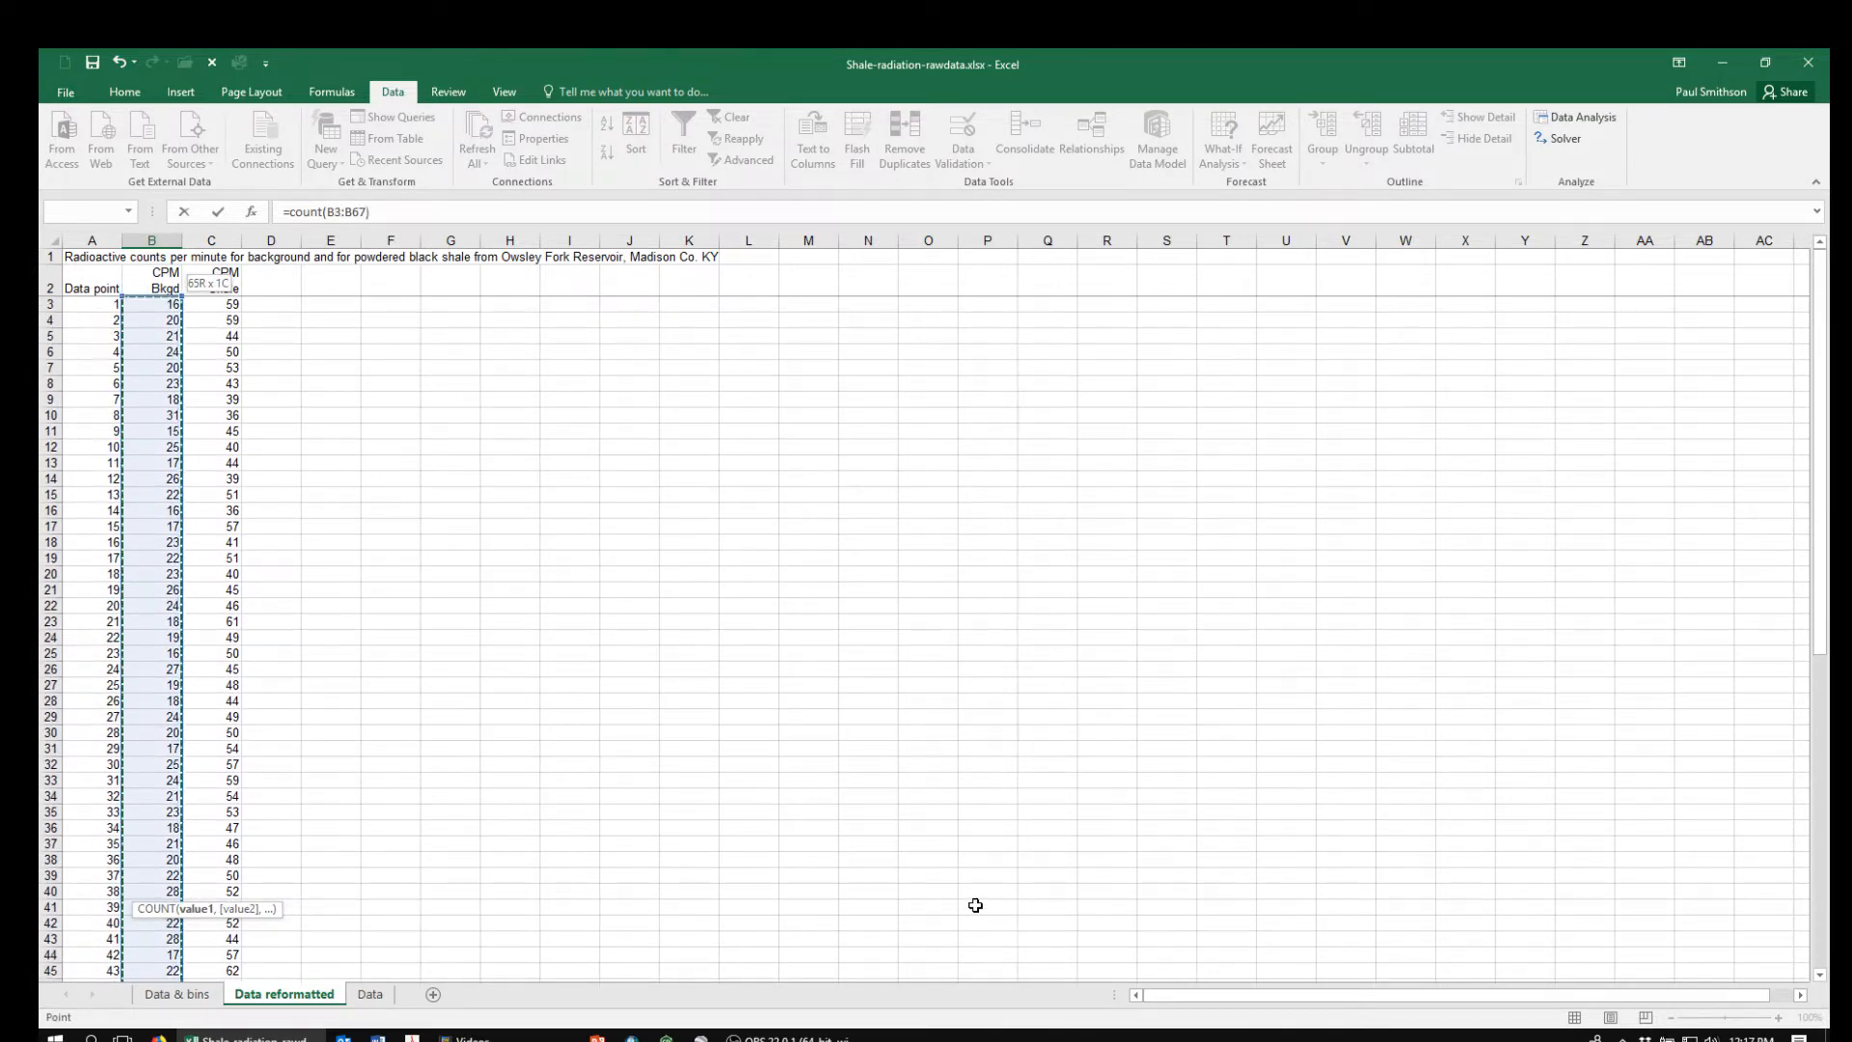
{"action": "key", "text": "Return"}
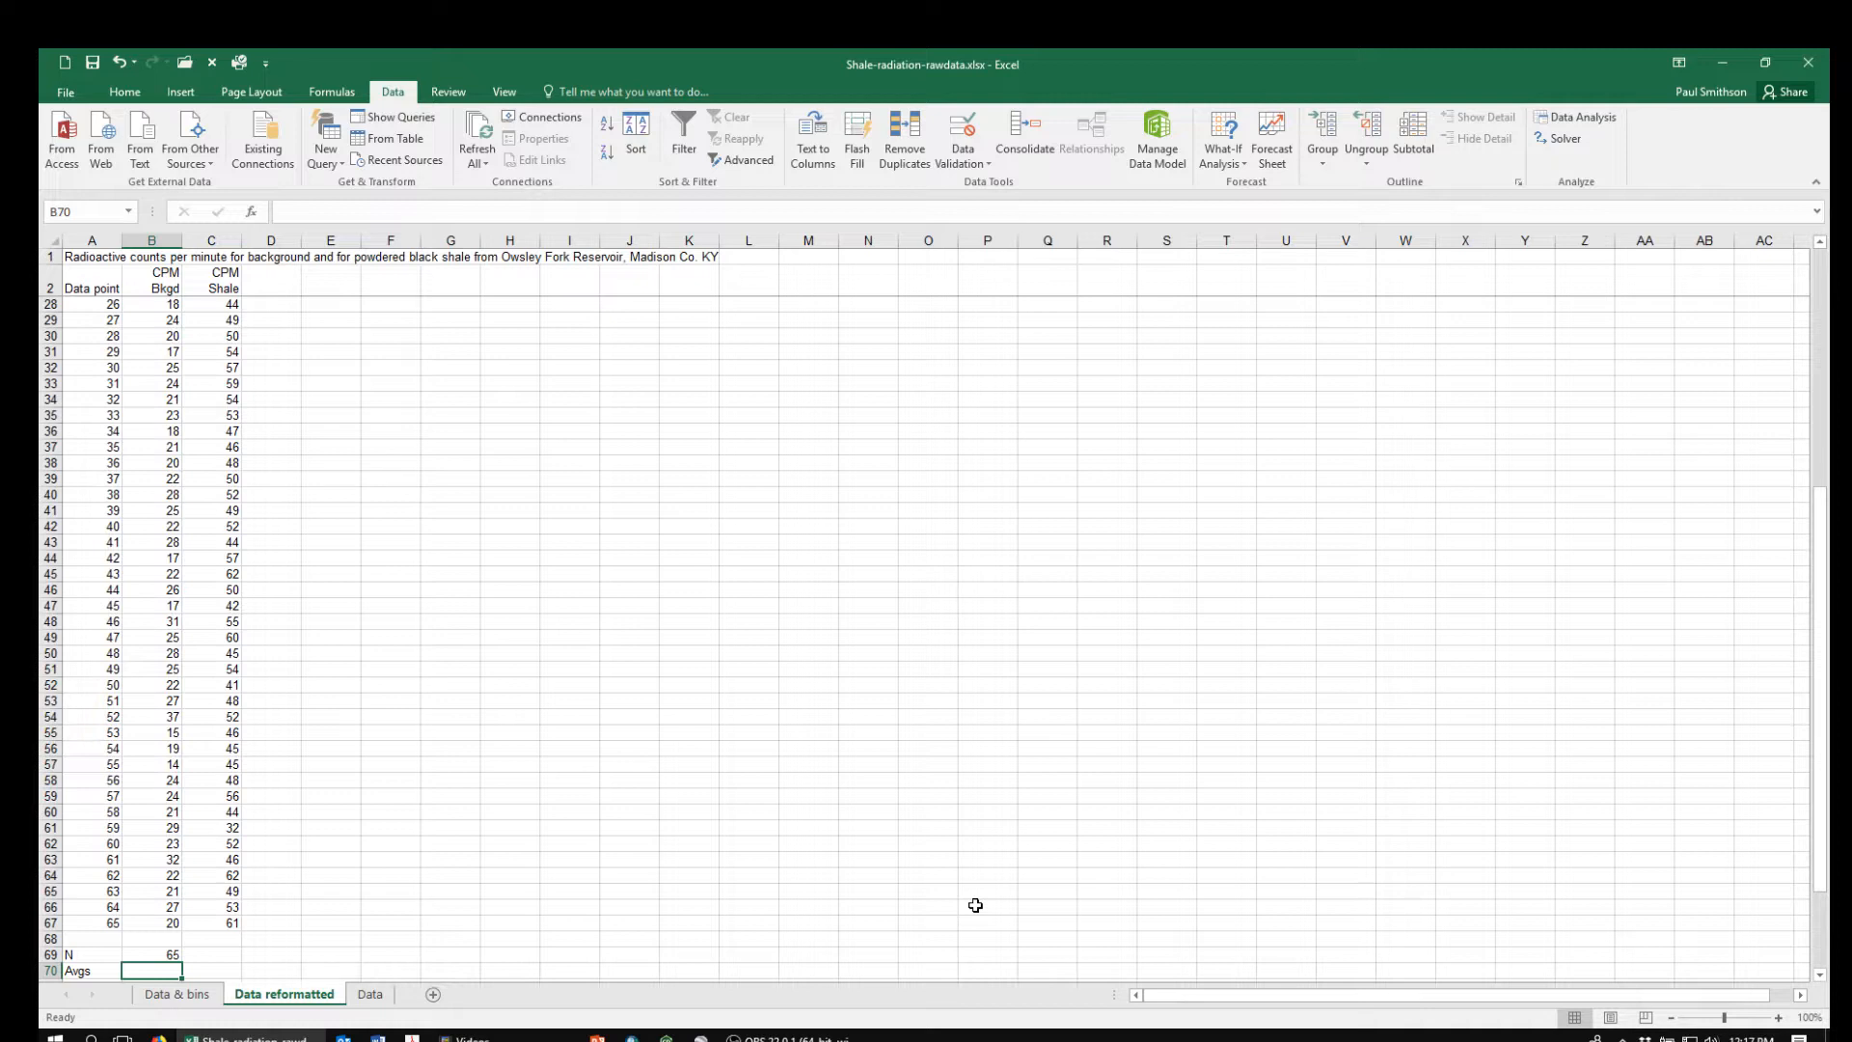
Calculate the average of the background readings B3:B67 with the AVERAGE function in cell B70
{"action": "type", "text": "=av"}
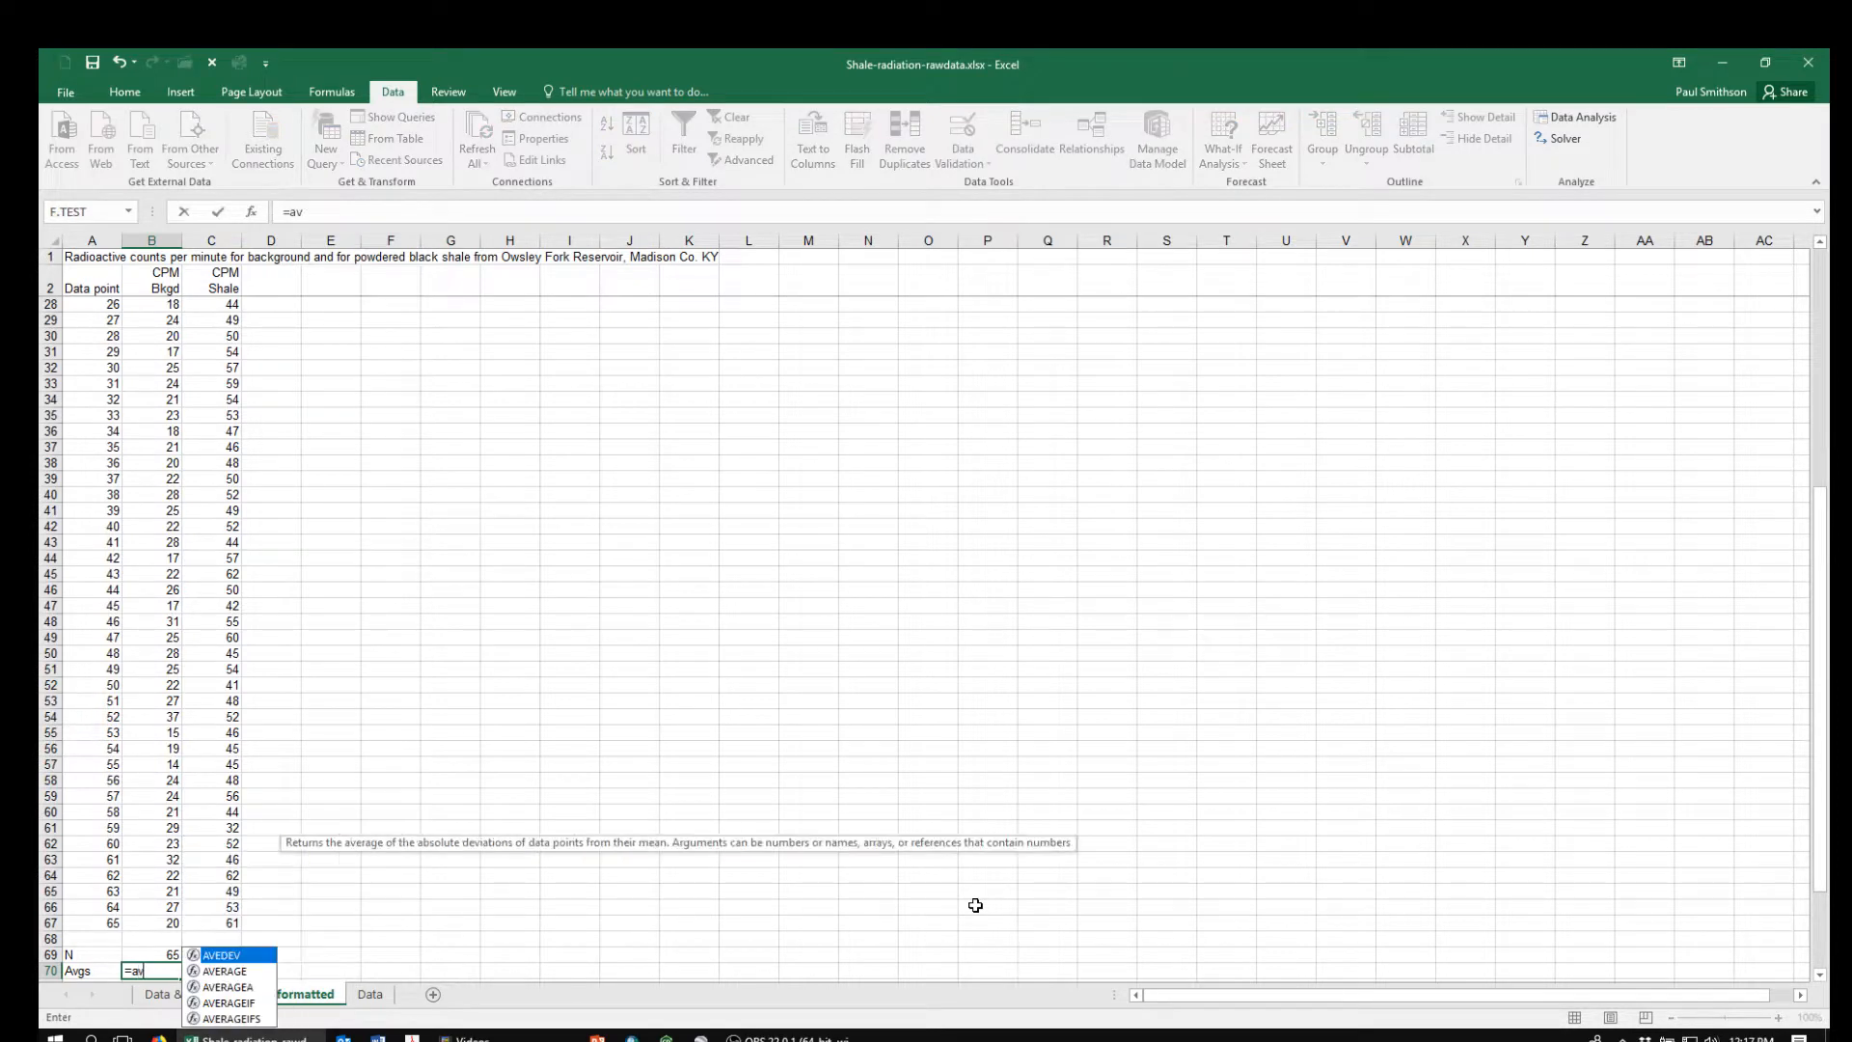
{"action": "type", "text": "erage("}
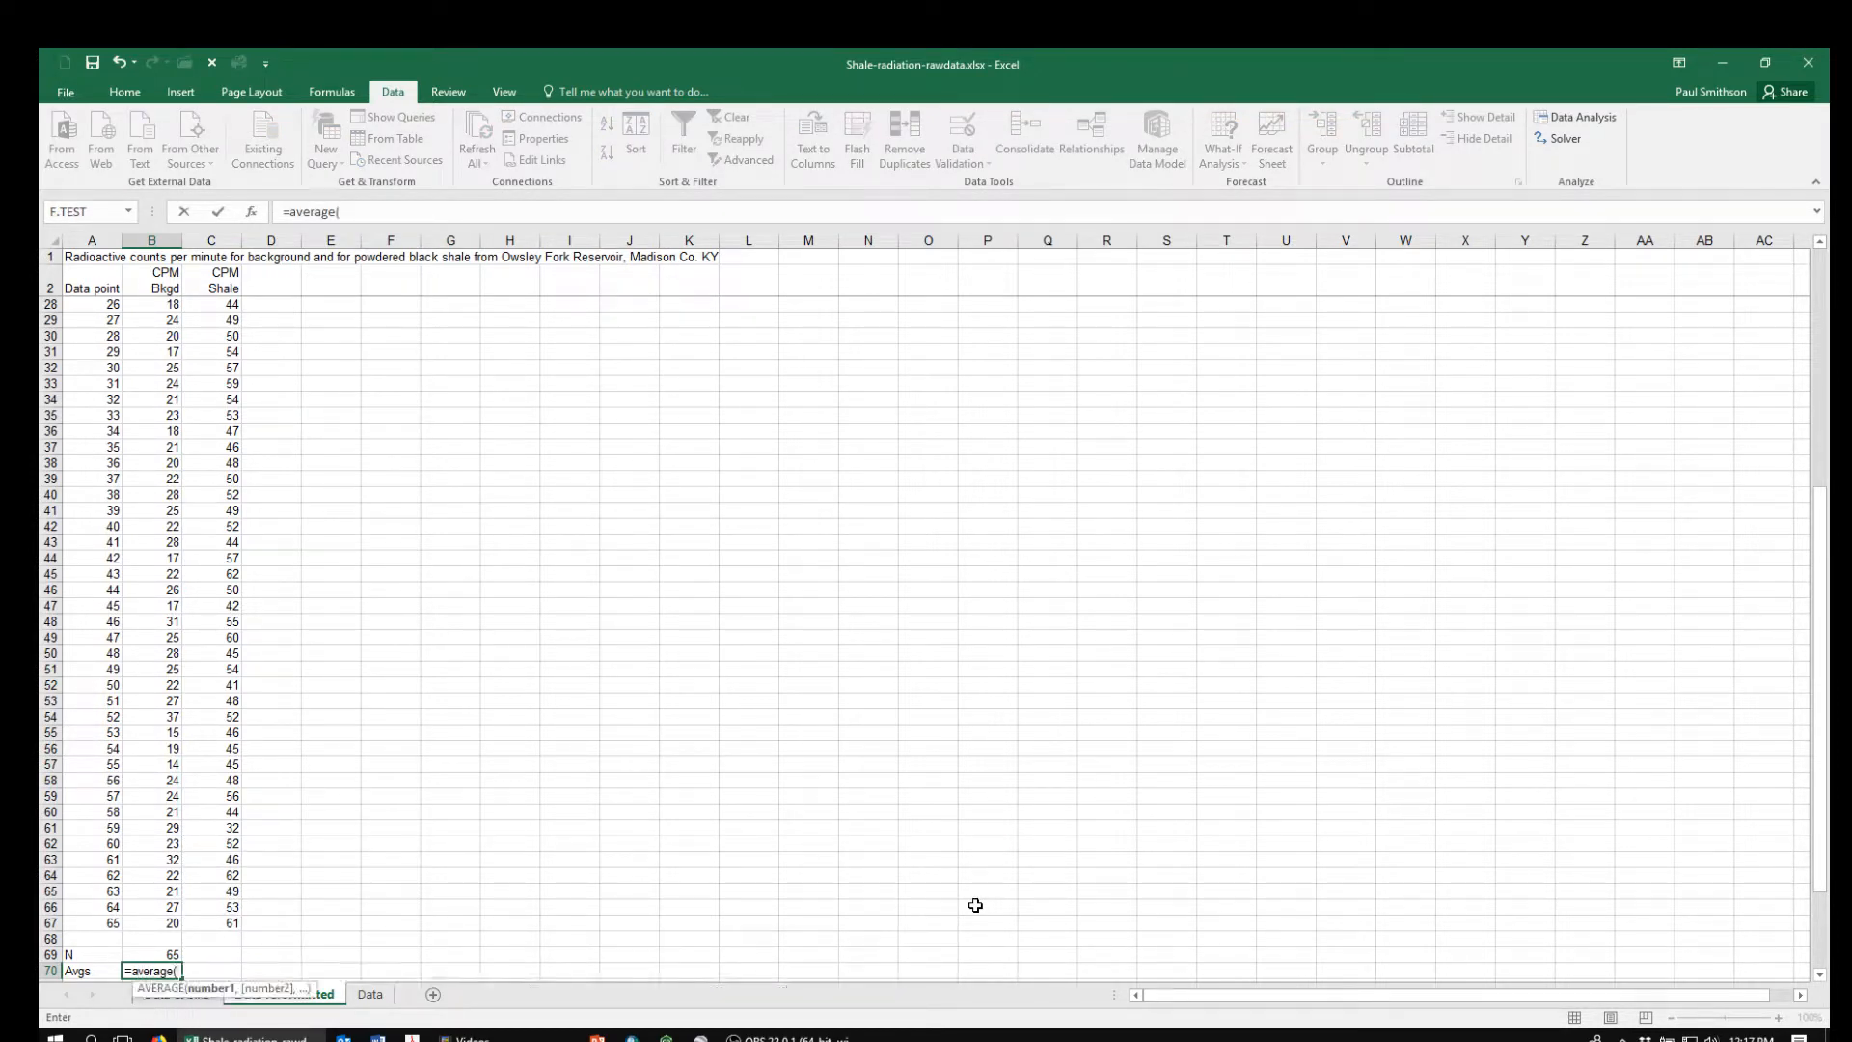
{"action": "key", "text": "Up"}
{"action": "key", "text": "Up"}
{"action": "key", "text": "Up"}
{"action": "key", "text": "ctrl+shift+Up"}
{"action": "key", "text": "shift+Down"}
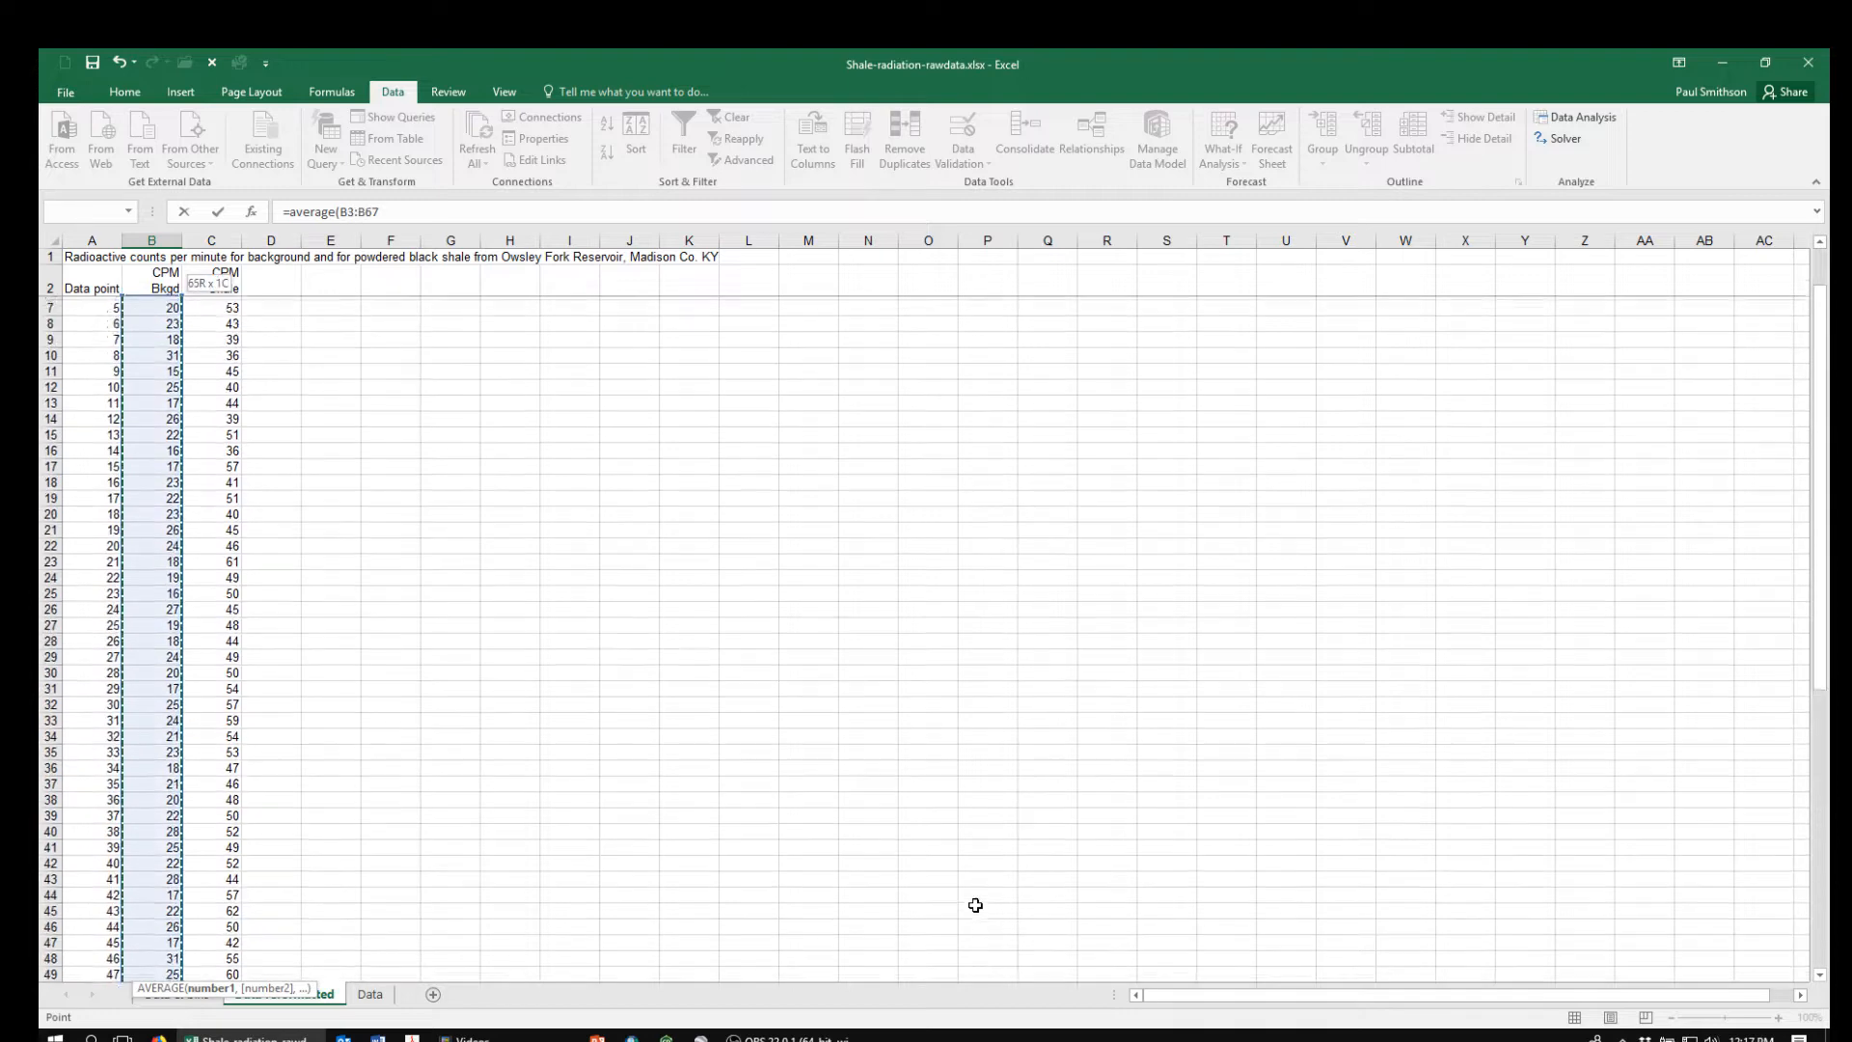
{"action": "key", "text": "Return"}
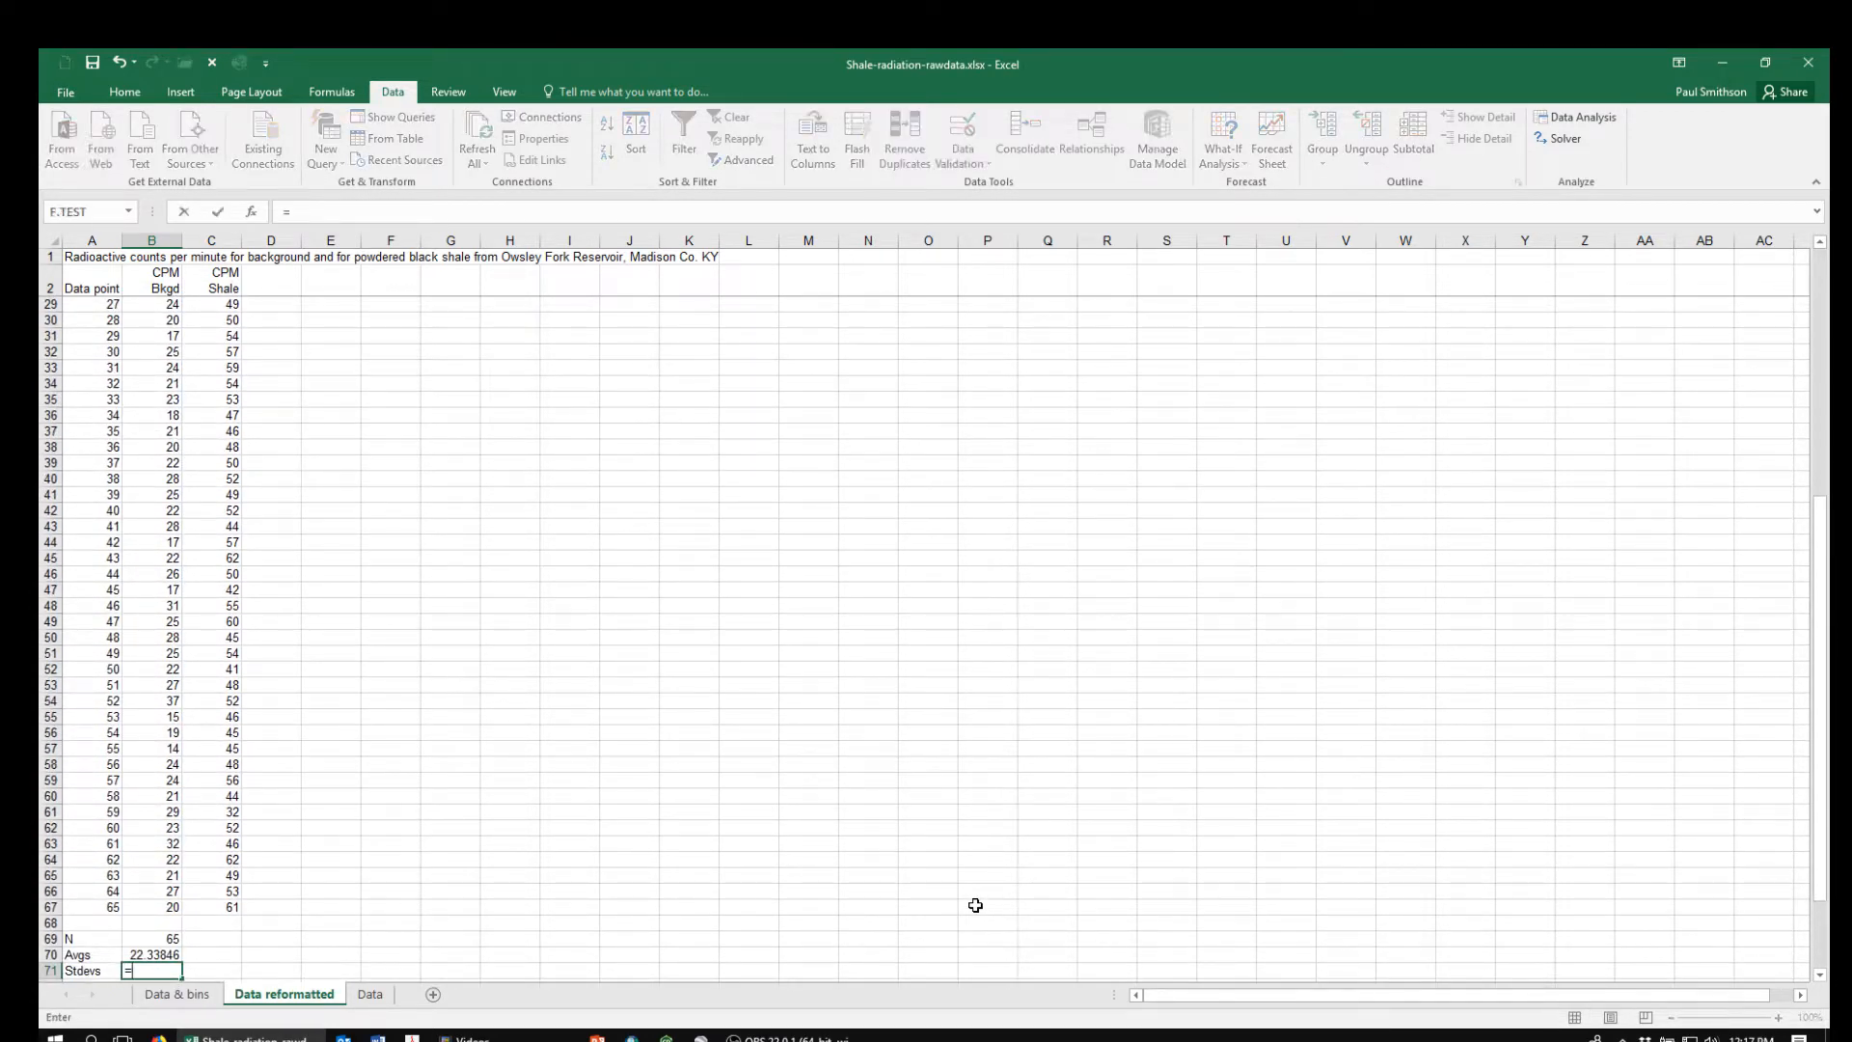
Calculate the standard deviation of the background readings B3:B67 with the STDEV function in cell B71
{"action": "type", "text": "=stdev"}
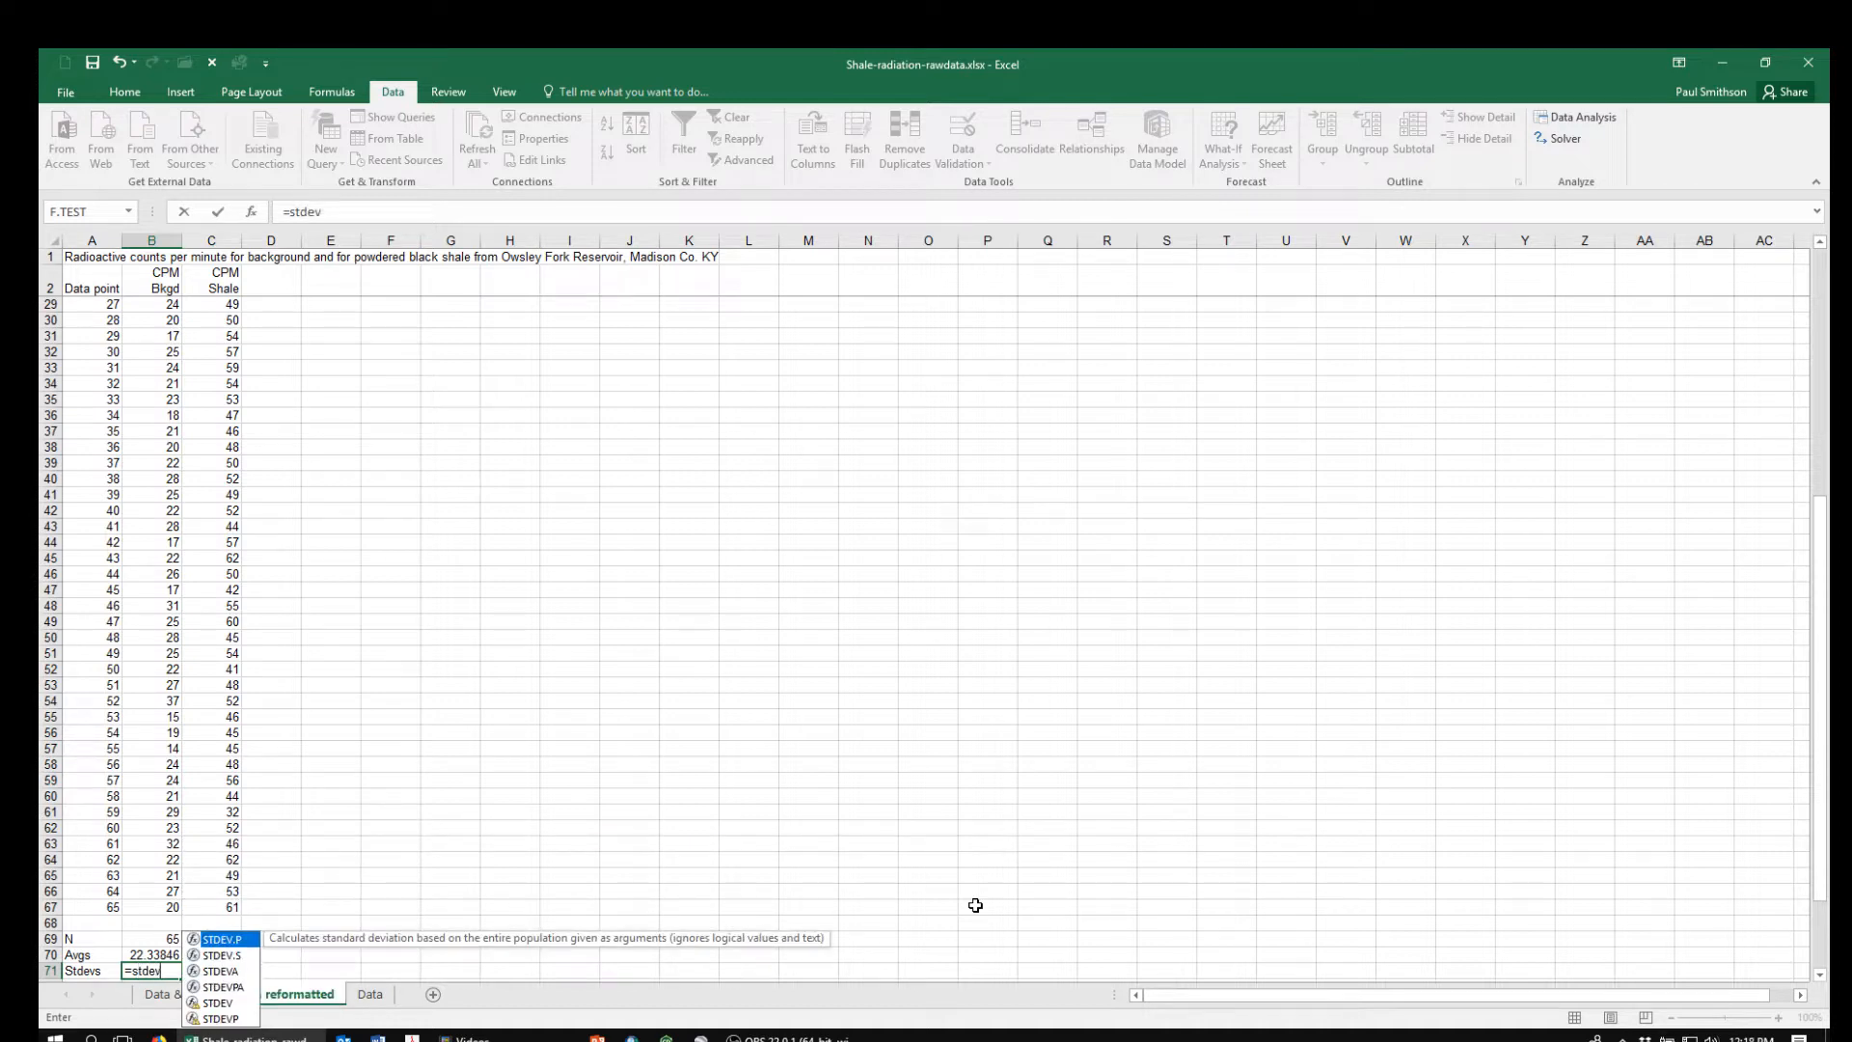
{"action": "type", "text": "("}
{"action": "key", "text": "Up"}
{"action": "key", "text": "Up"}
{"action": "key", "text": "Up"}
{"action": "key", "text": "Up"}
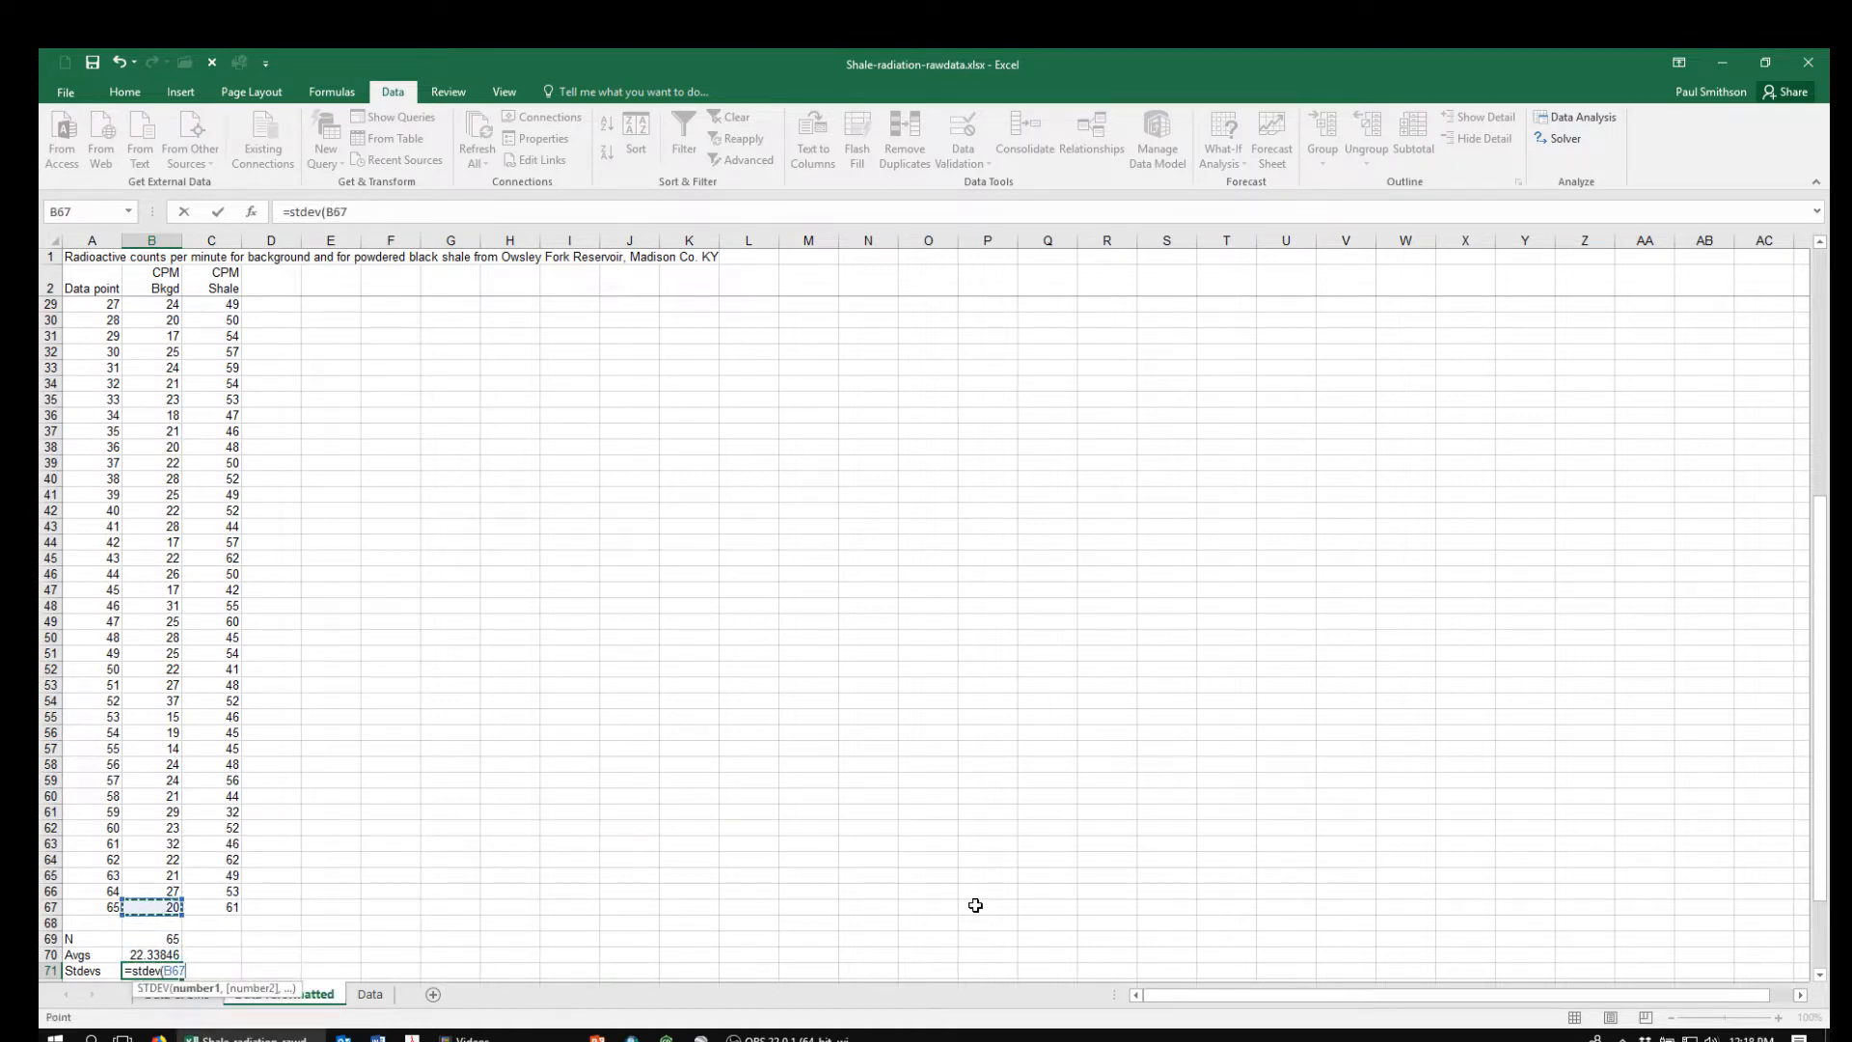
{"action": "key", "text": "ctrl+shift+Up"}
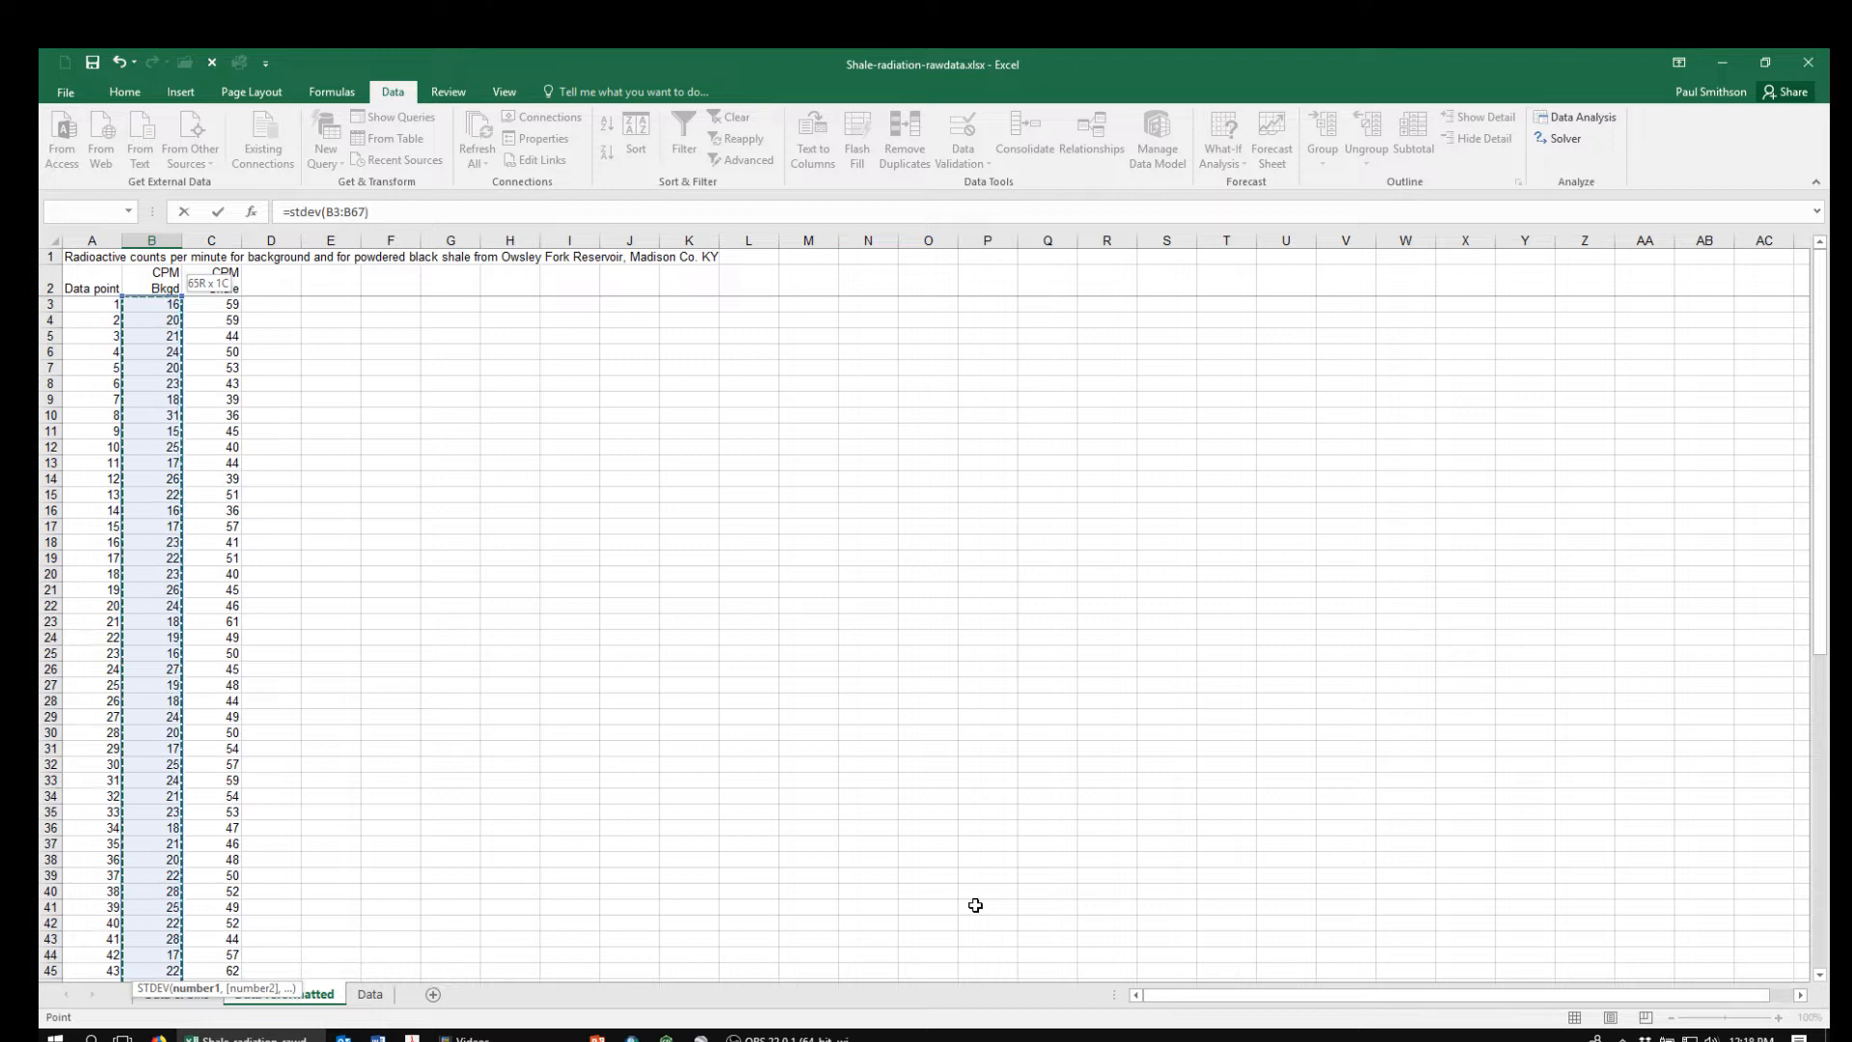
{"action": "key", "text": "Return"}
Copy the count, average and standard deviation formulas from B69:B71 across to the shale column, C69:C71
{"action": "key", "text": "Up"}
{"action": "key", "text": "Up"}
{"action": "key", "text": "Up"}
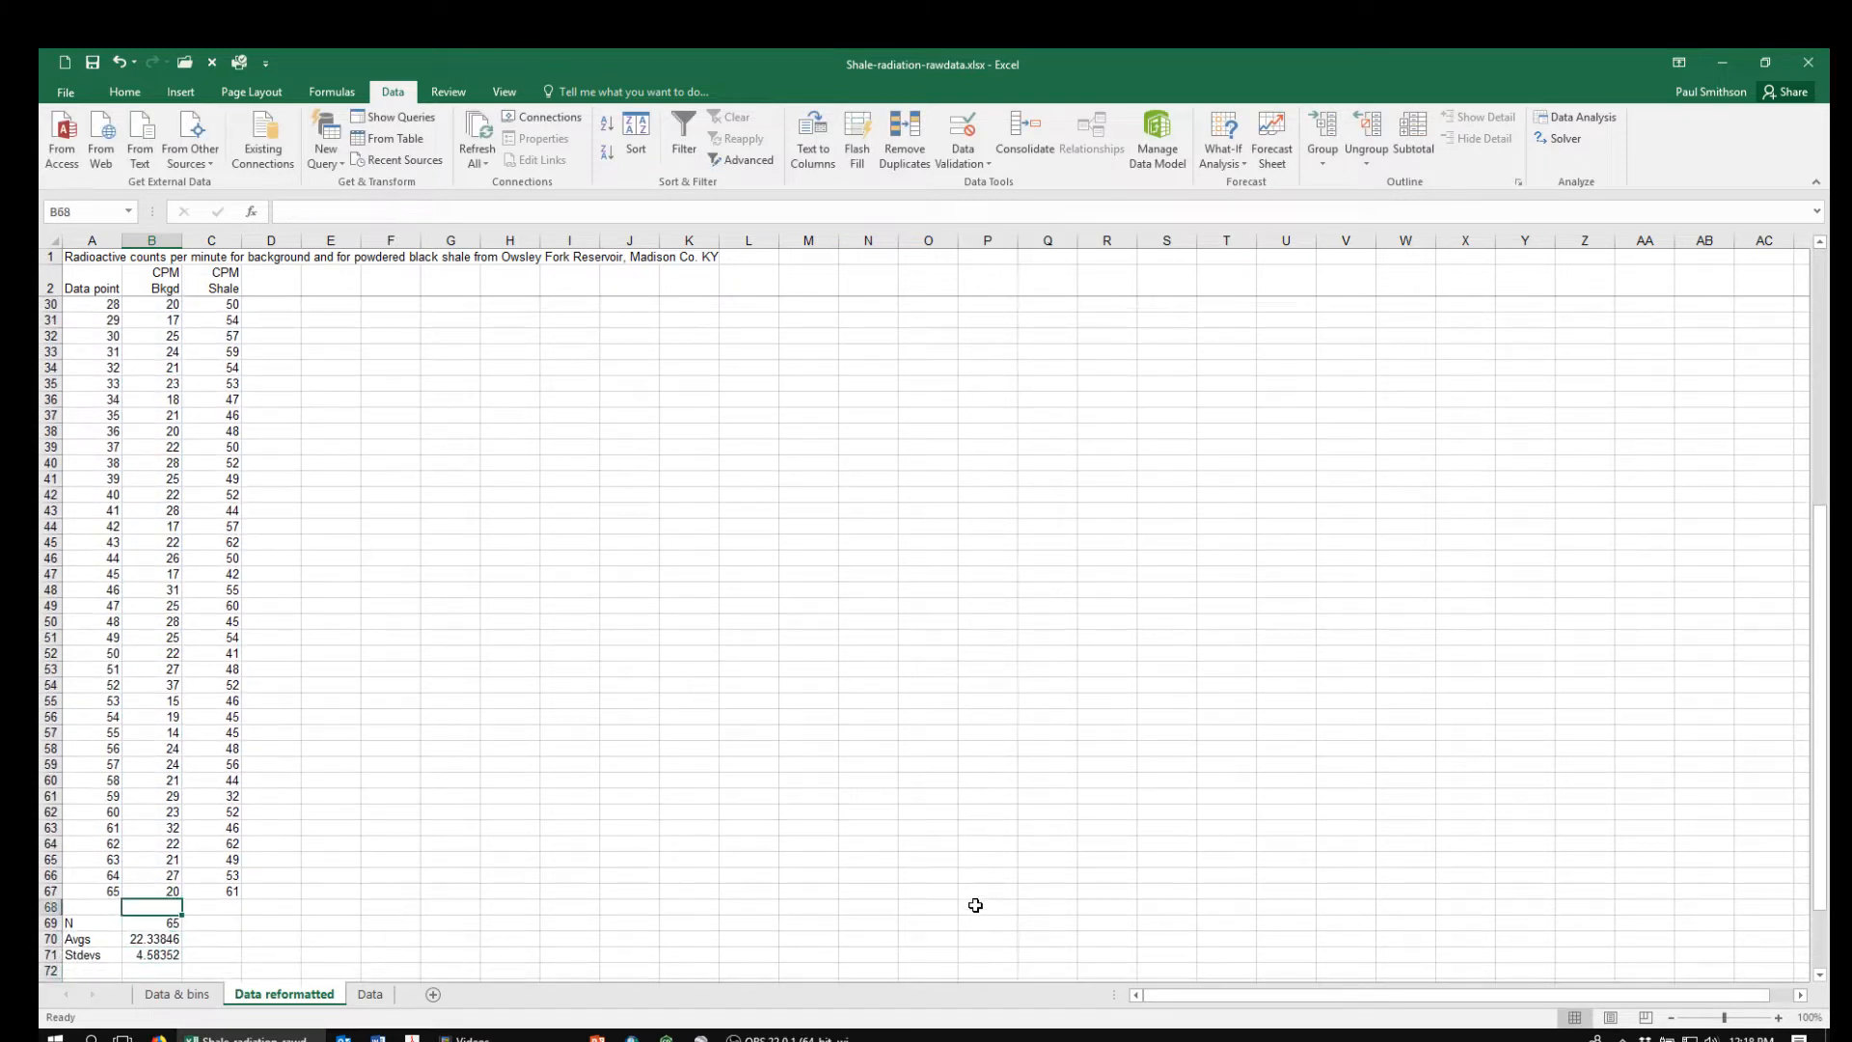
{"action": "key", "text": "shift+Down"}
{"action": "key", "text": "shift+Down"}
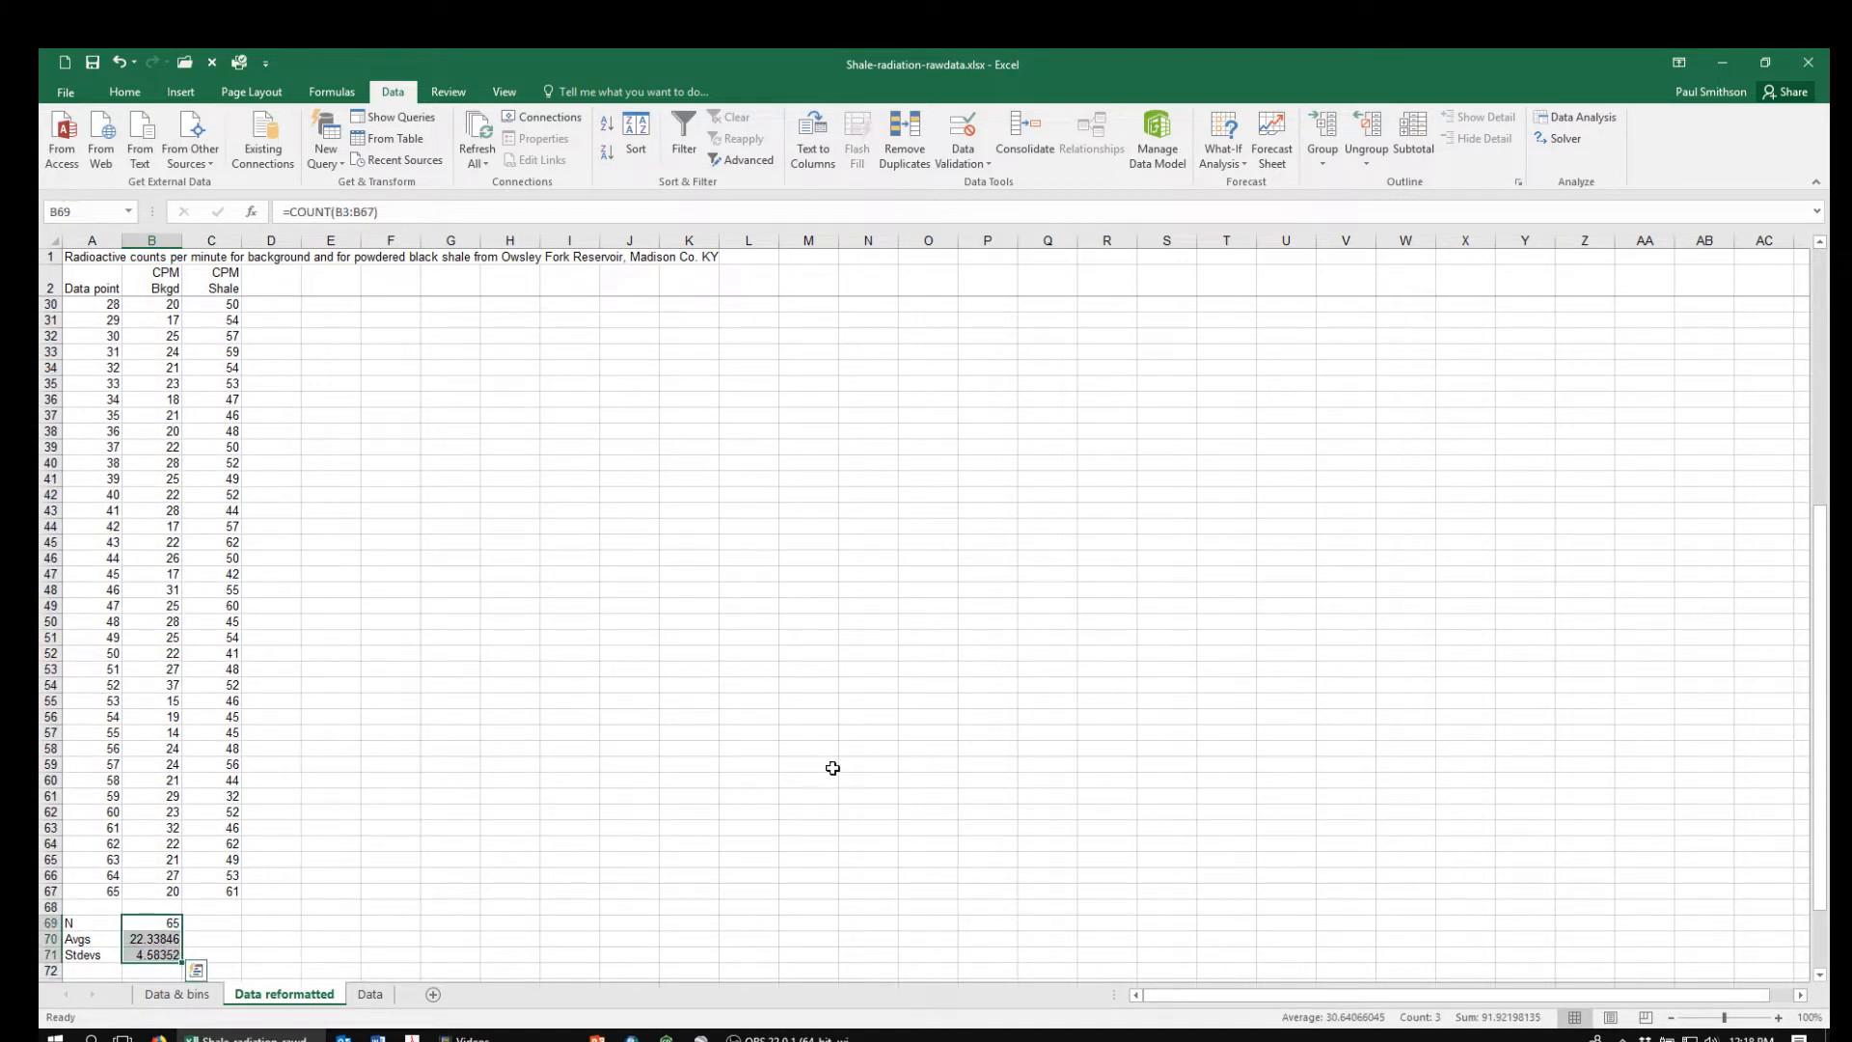
{"action": "left_click_drag", "start_coordinate": [180, 962], "coordinate": [237, 957]}
{"action": "left_click", "coordinate": [297, 955]}
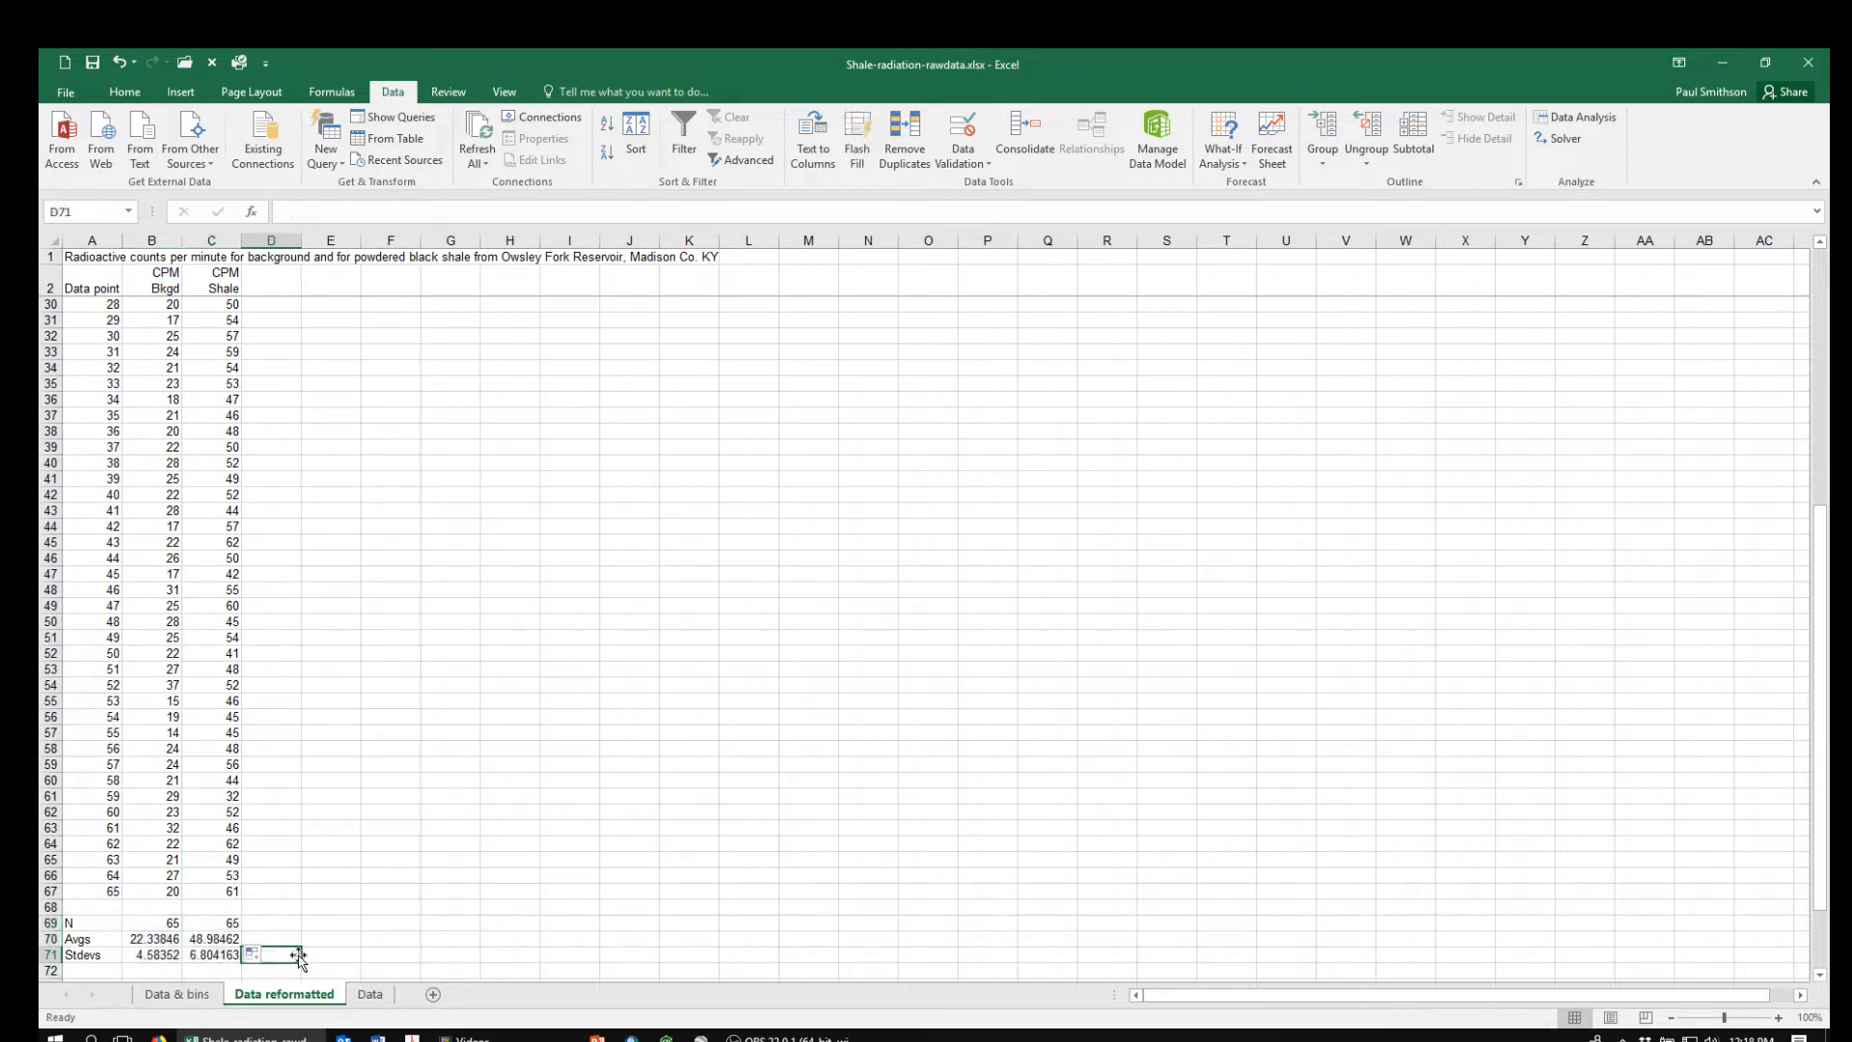
Enter =NORM.DIST(30,B70,B71,TRUE) in A75 to get the cumulative probability of background counts up to 30 CPM
{"action": "key", "text": "Down"}
{"action": "key", "text": "Down"}
{"action": "key", "text": "Down"}
{"action": "key", "text": "Down"}
{"action": "key", "text": "Down"}
{"action": "key", "text": "Up"}
{"action": "key", "text": "Up"}
{"action": "key", "text": "Up"}
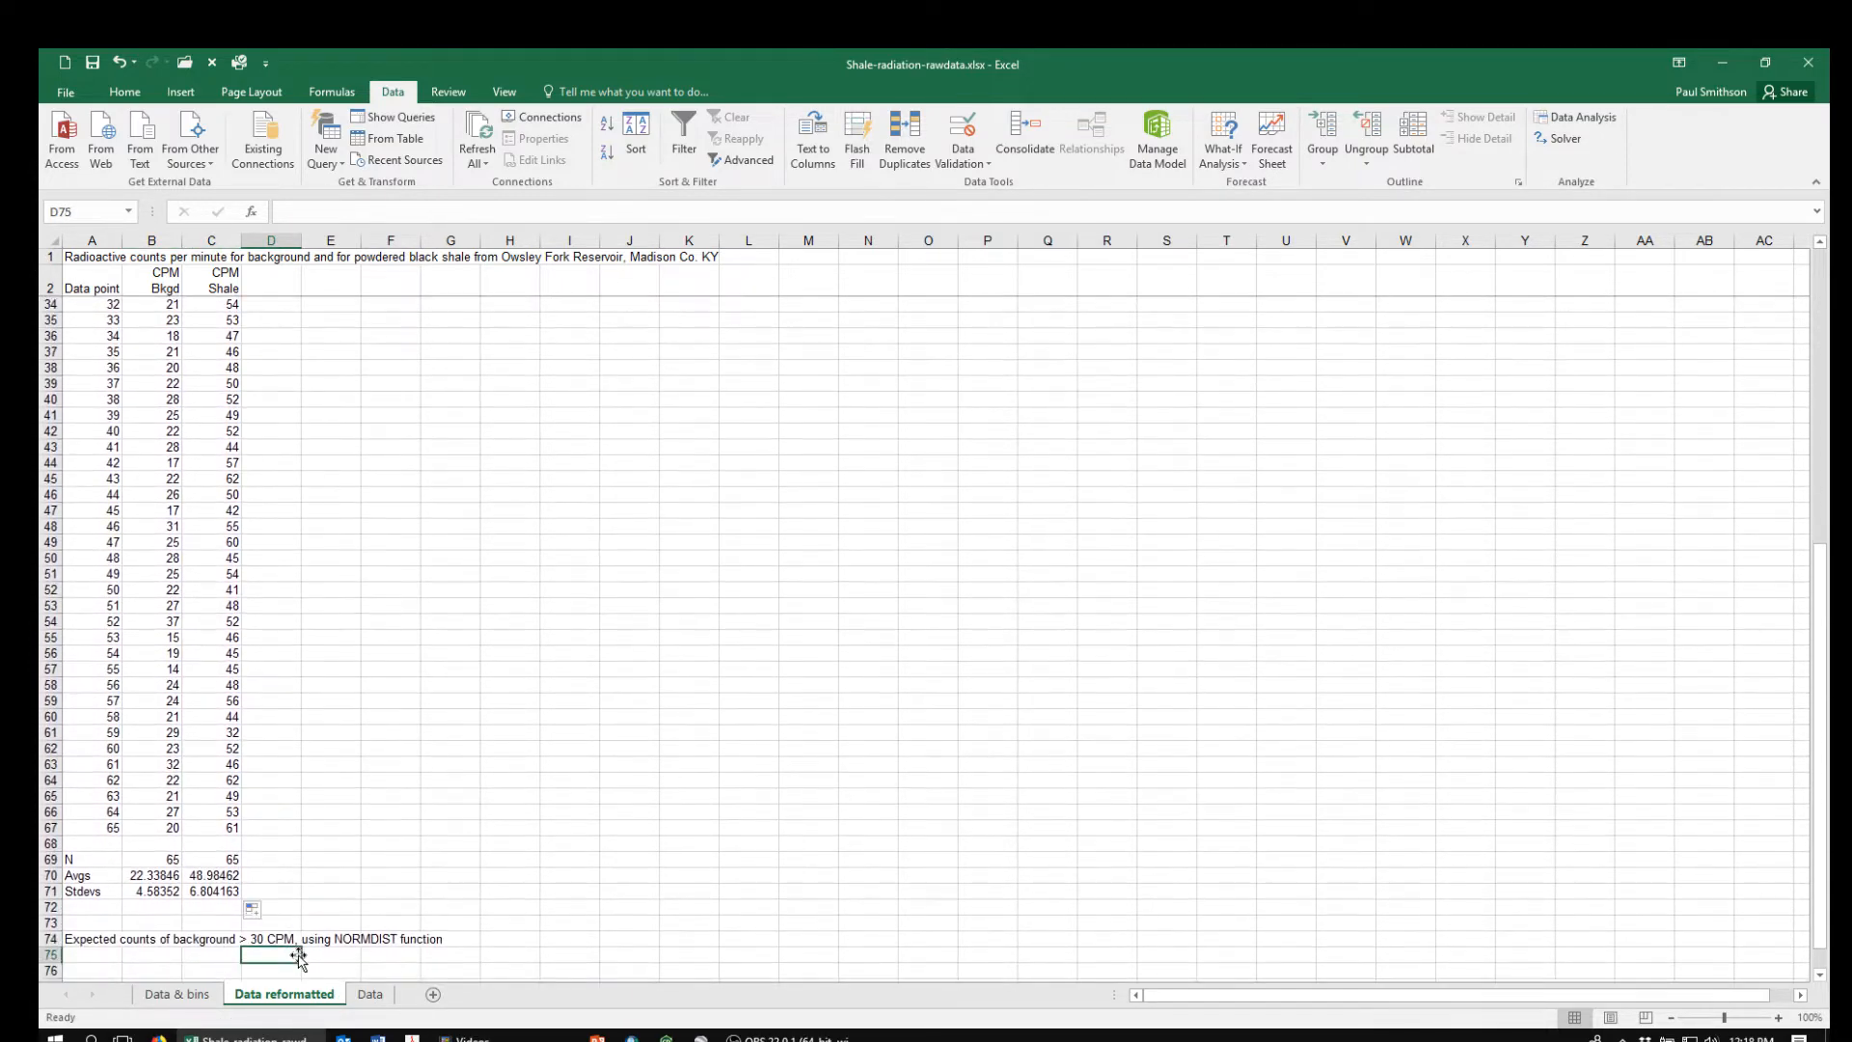
{"action": "key", "text": "Down"}
{"action": "key", "text": "Down"}
{"action": "key", "text": "Left"}
{"action": "key", "text": "Left"}
{"action": "key", "text": "Left"}
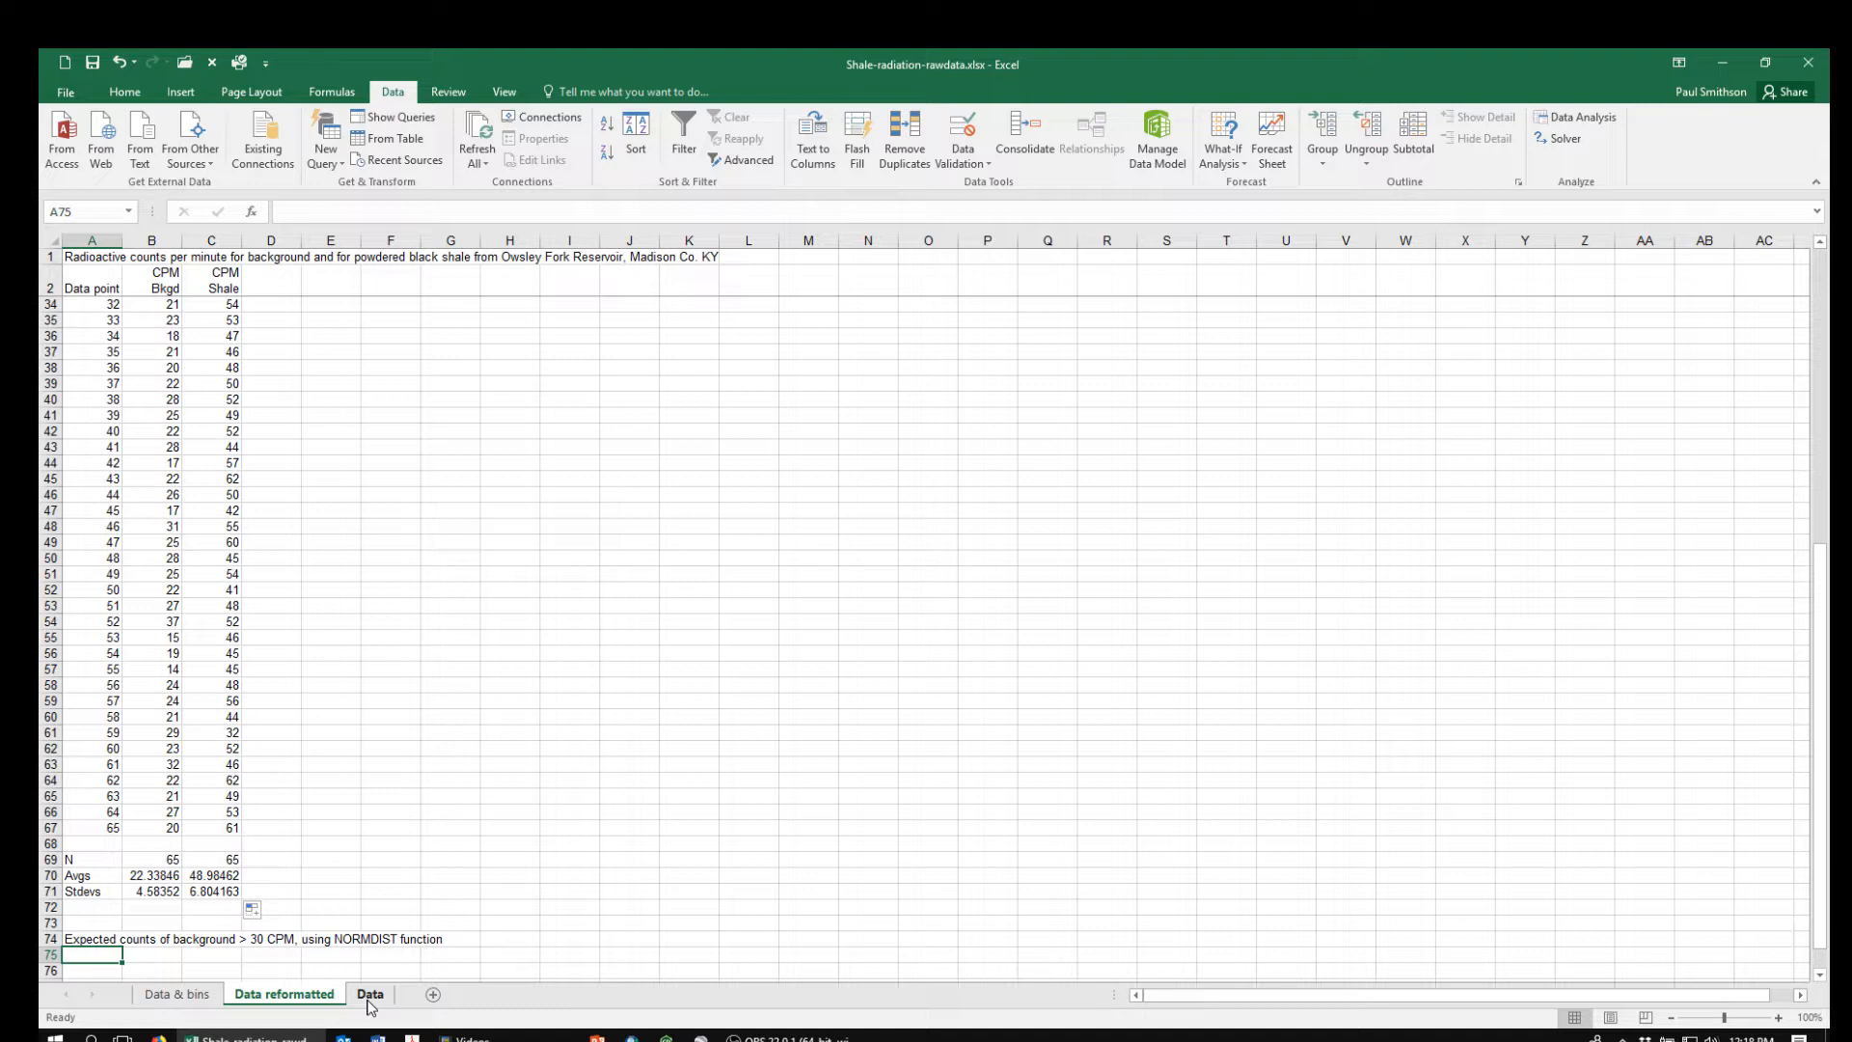
{"action": "type", "text": "=no"}
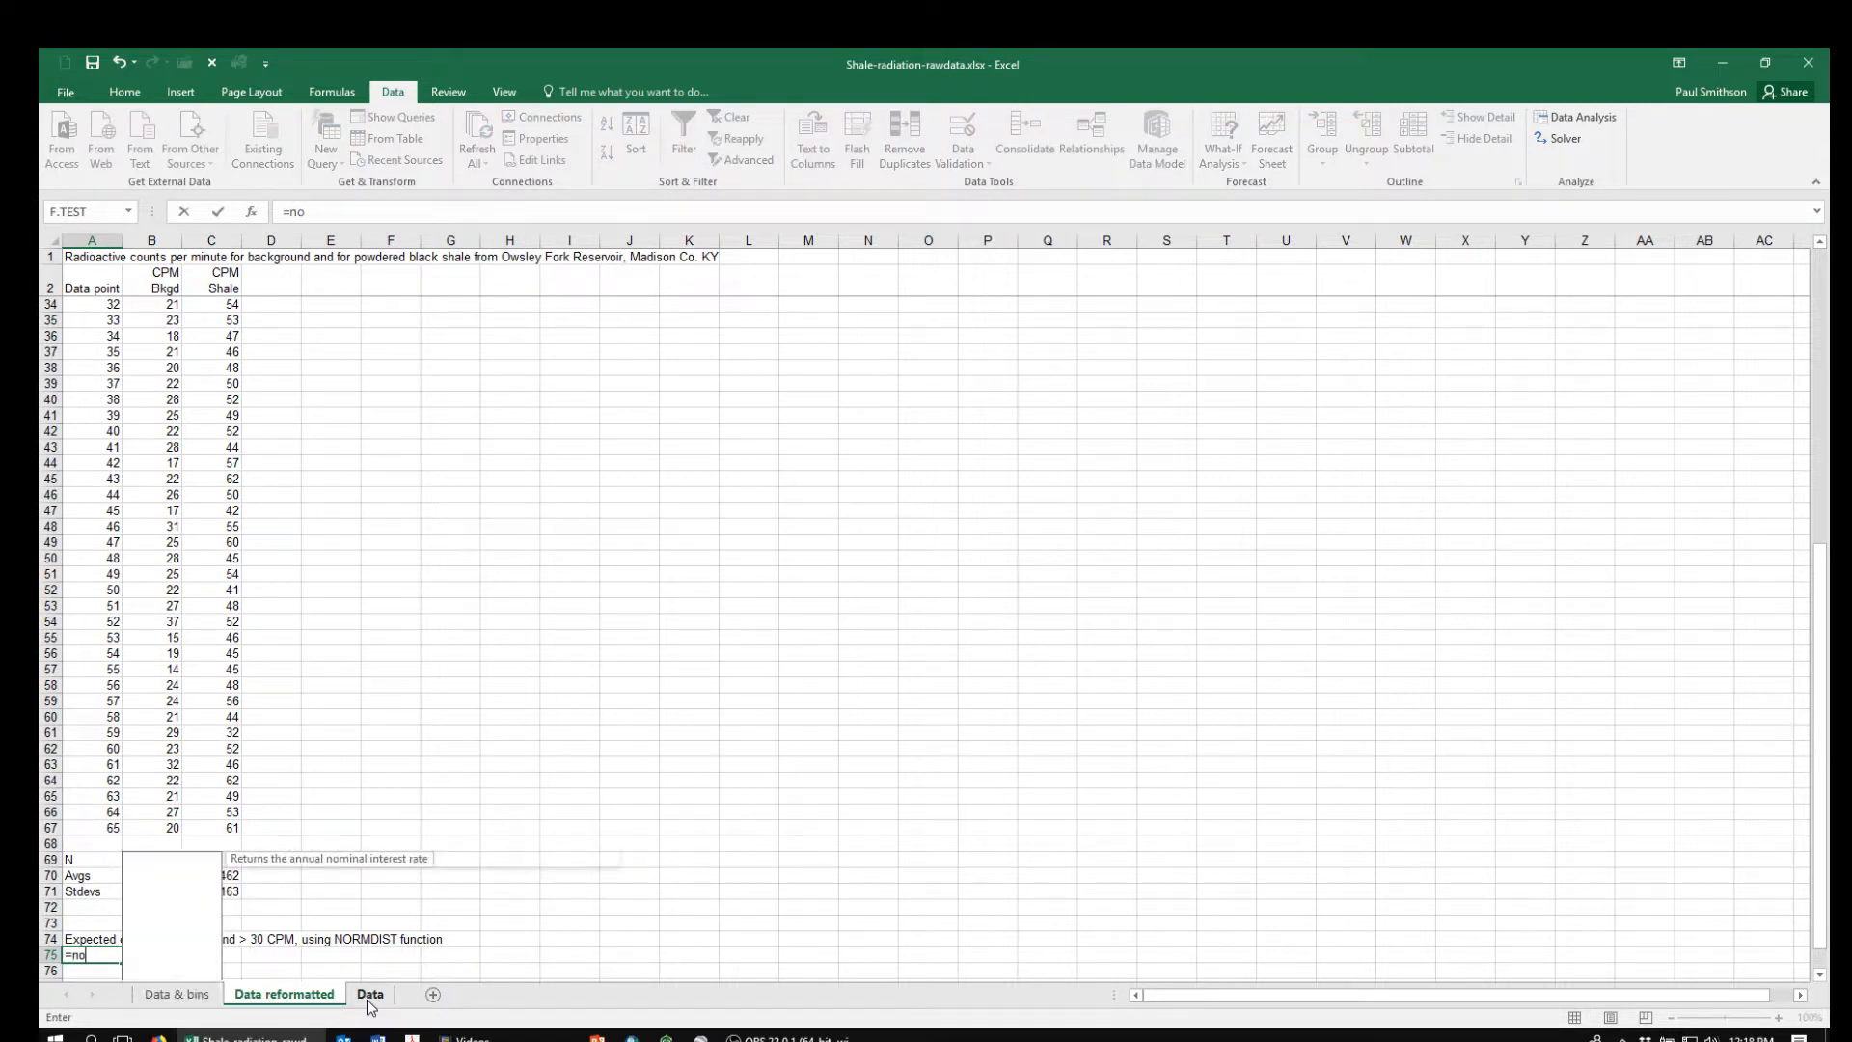
{"action": "type", "text": "rm."}
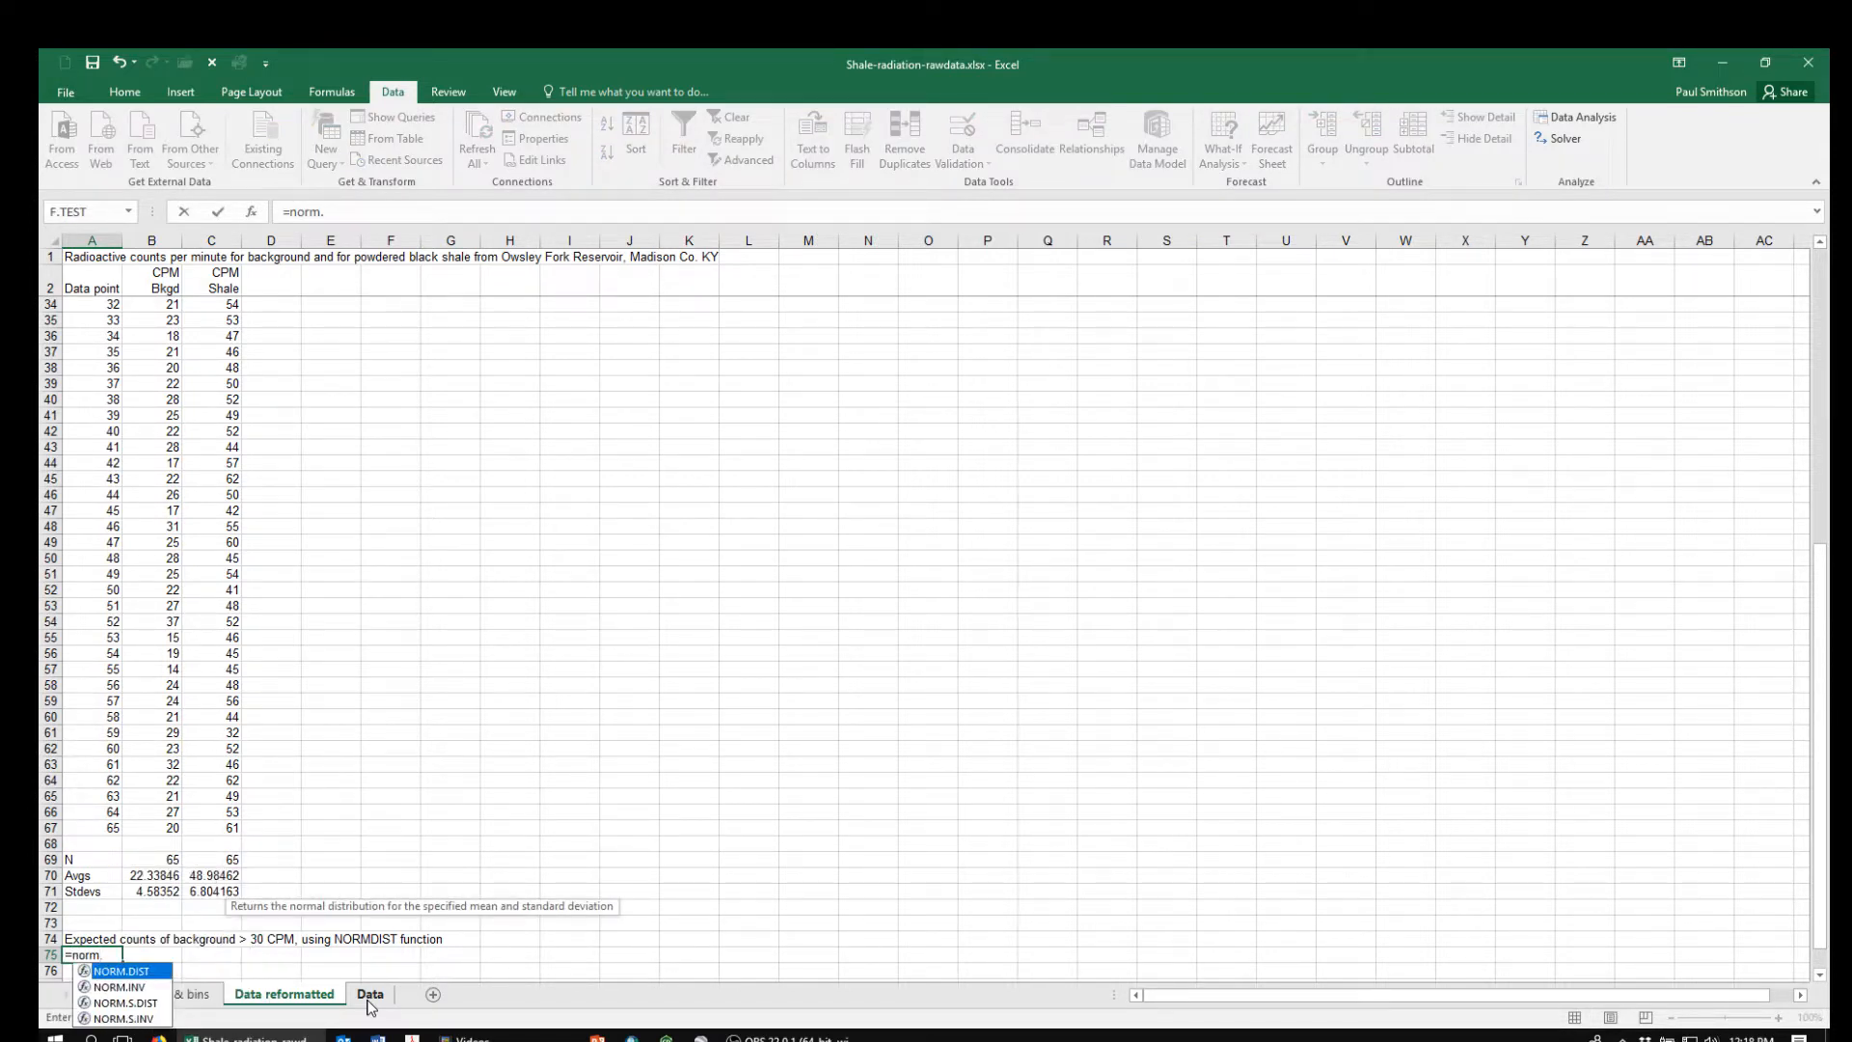
{"action": "type", "text": "dist"}
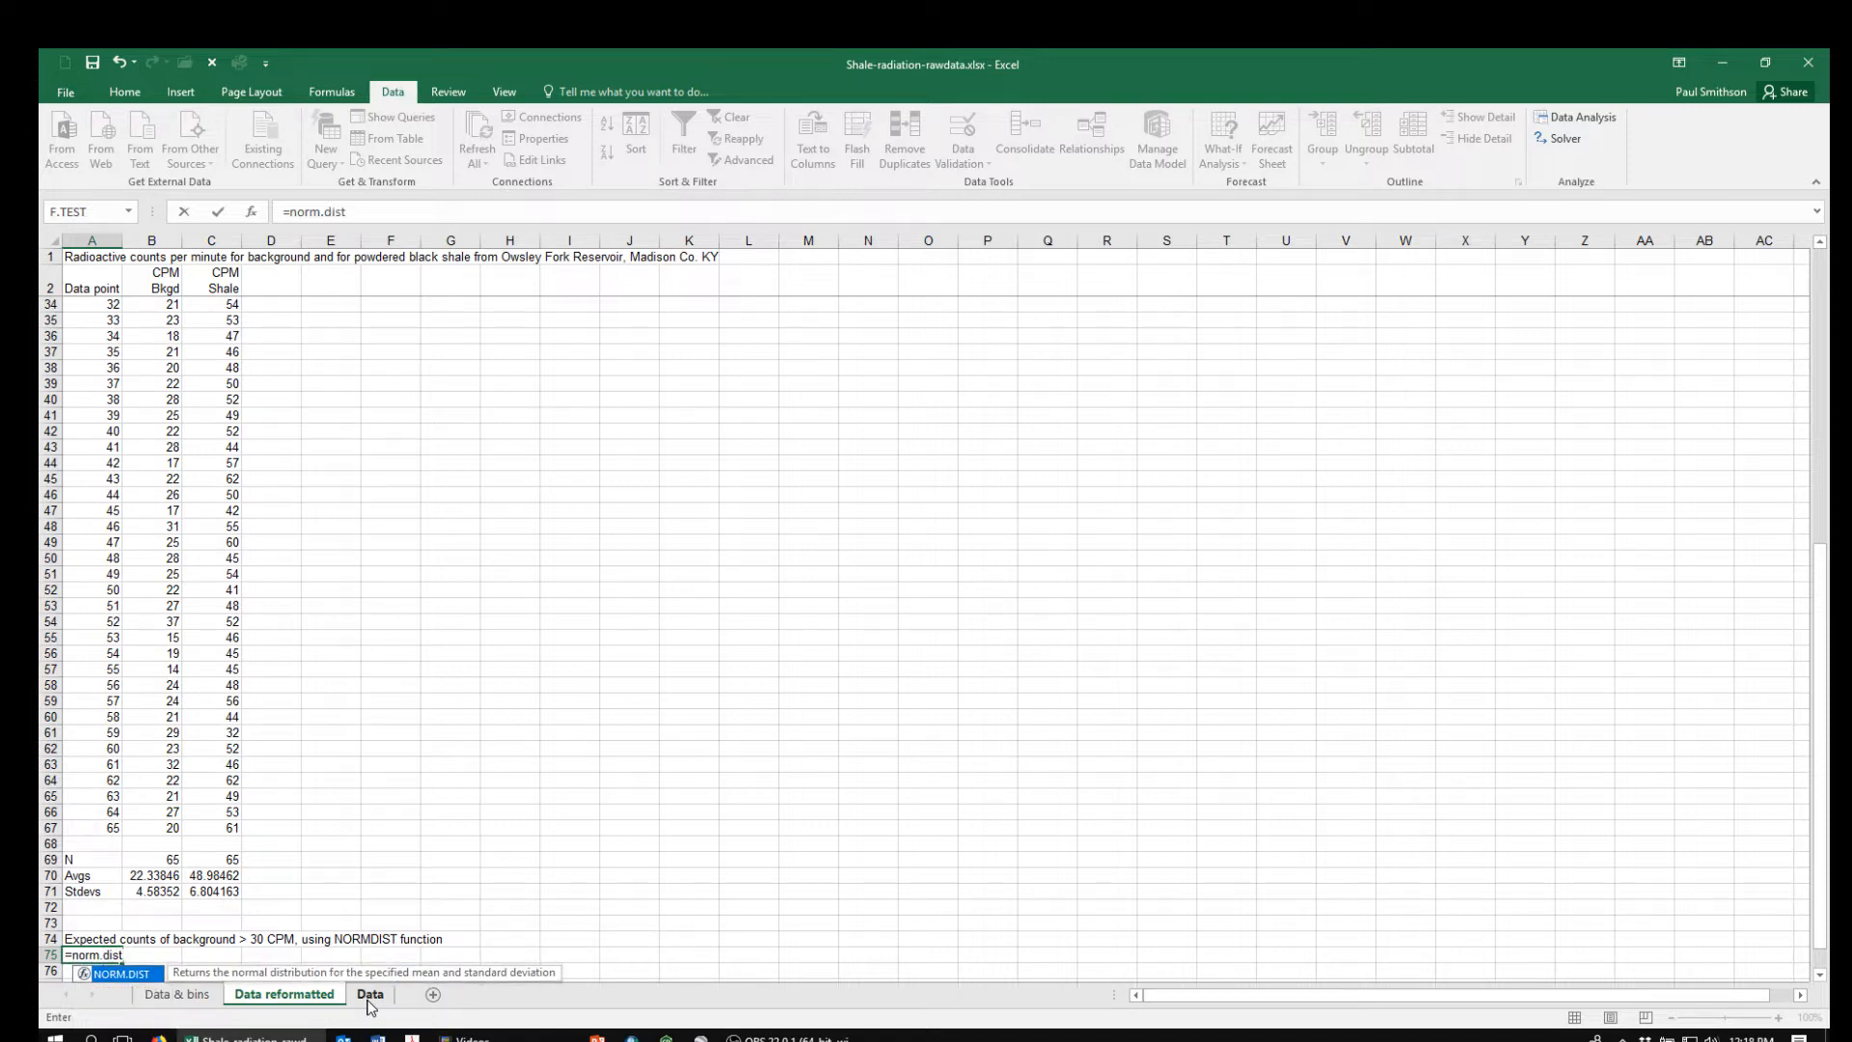
{"action": "type", "text": "("}
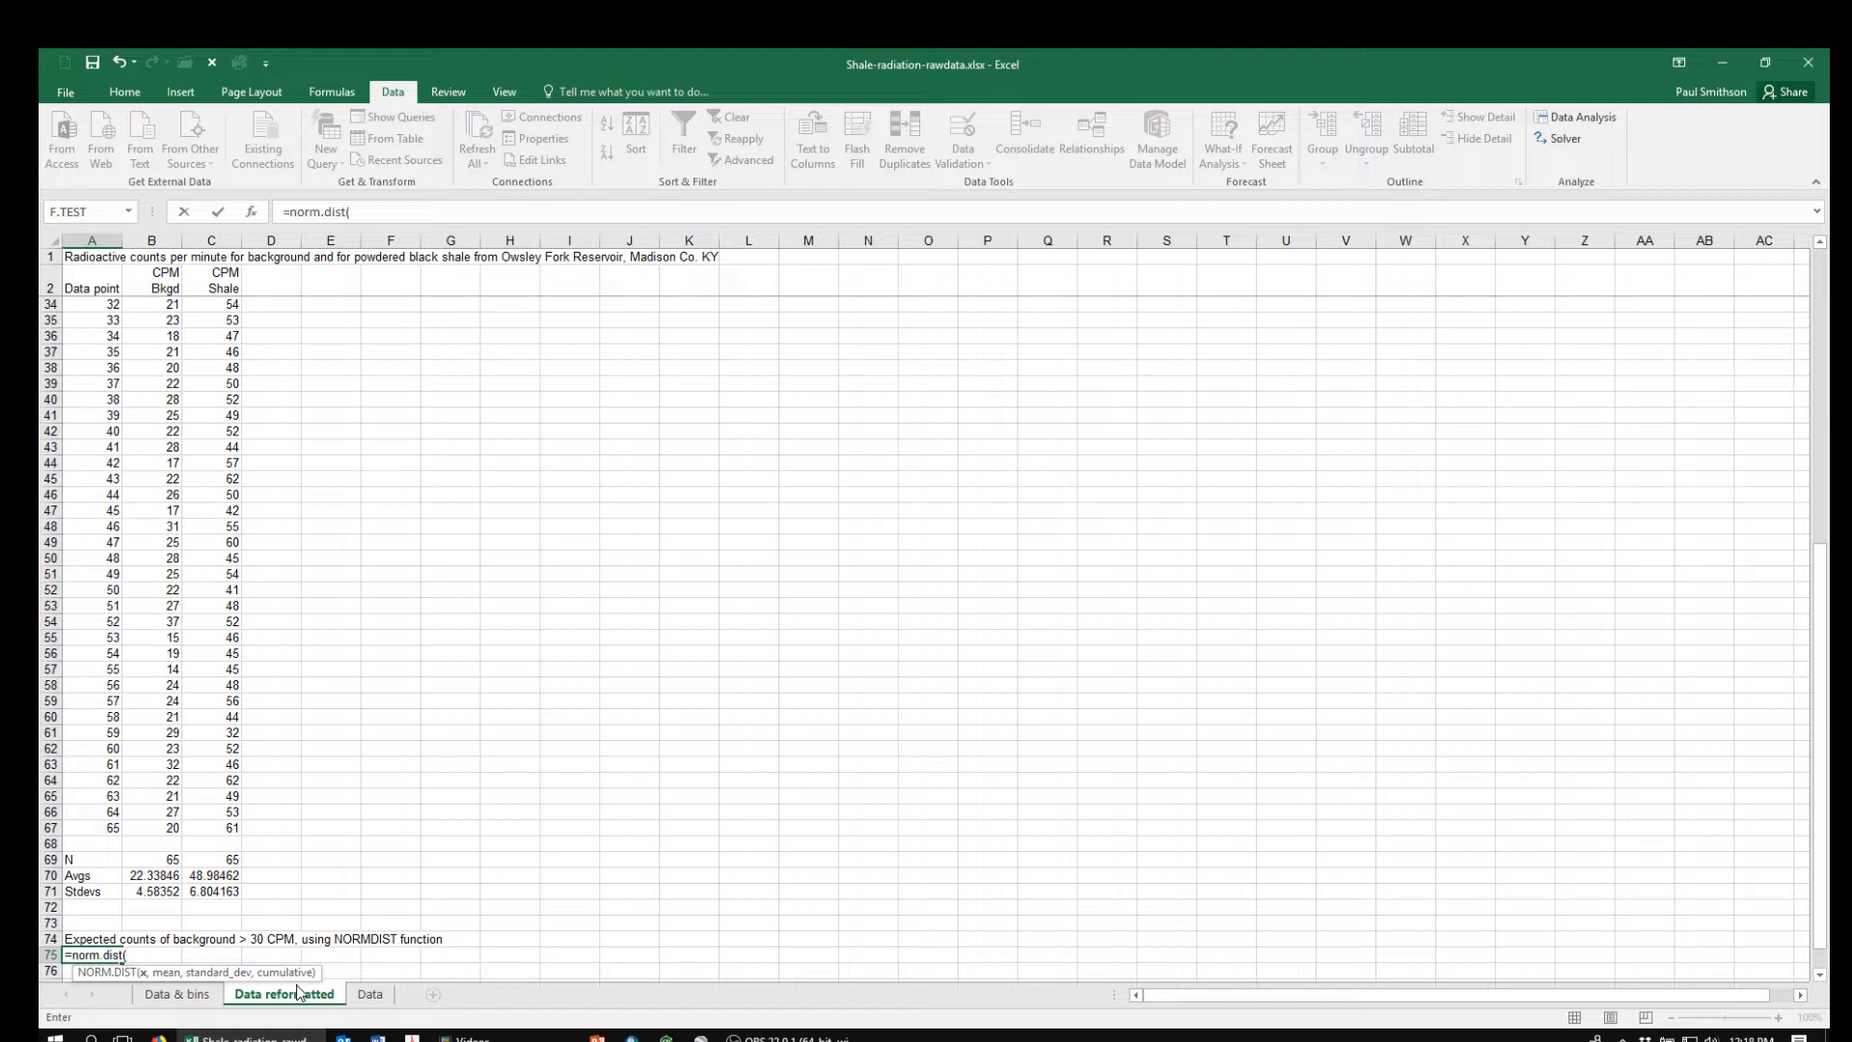
{"action": "type", "text": "30,"}
{"action": "left_click", "coordinate": [151, 875]}
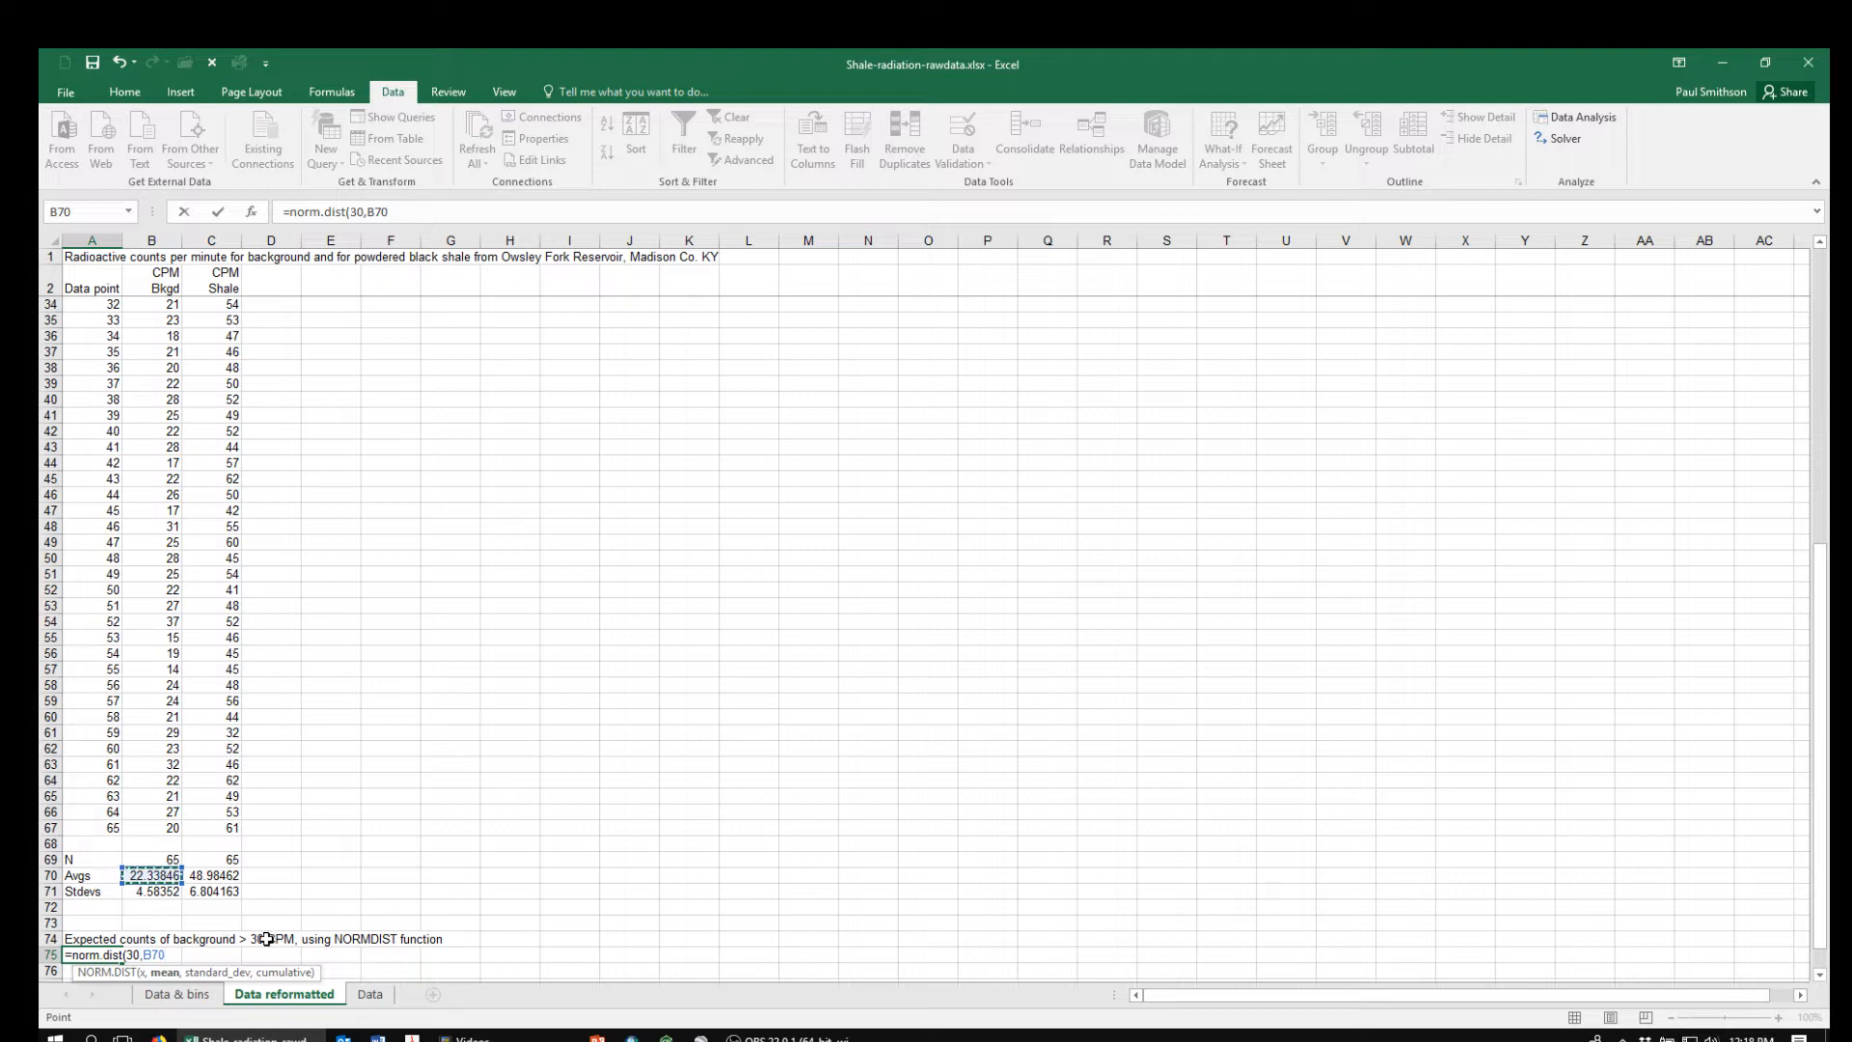
{"action": "type", "text": ","}
{"action": "left_click", "coordinate": [149, 893]}
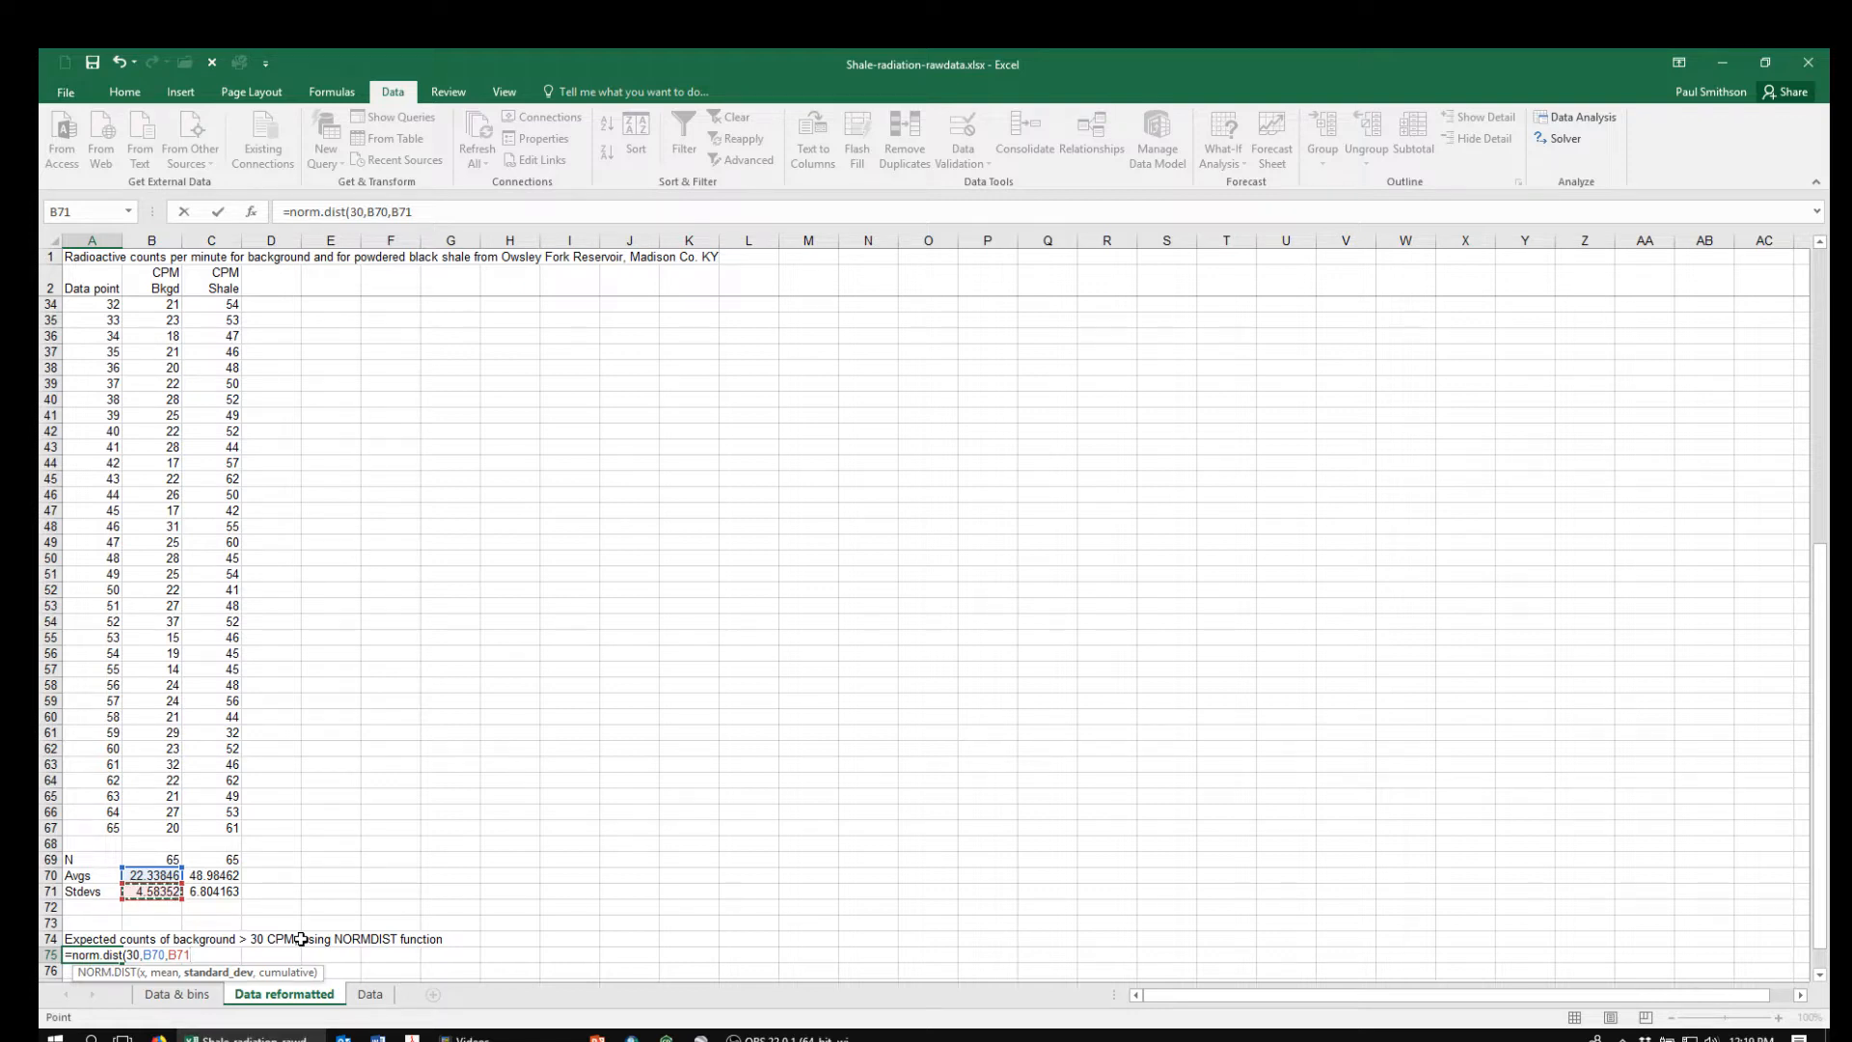
{"action": "type", "text": ","}
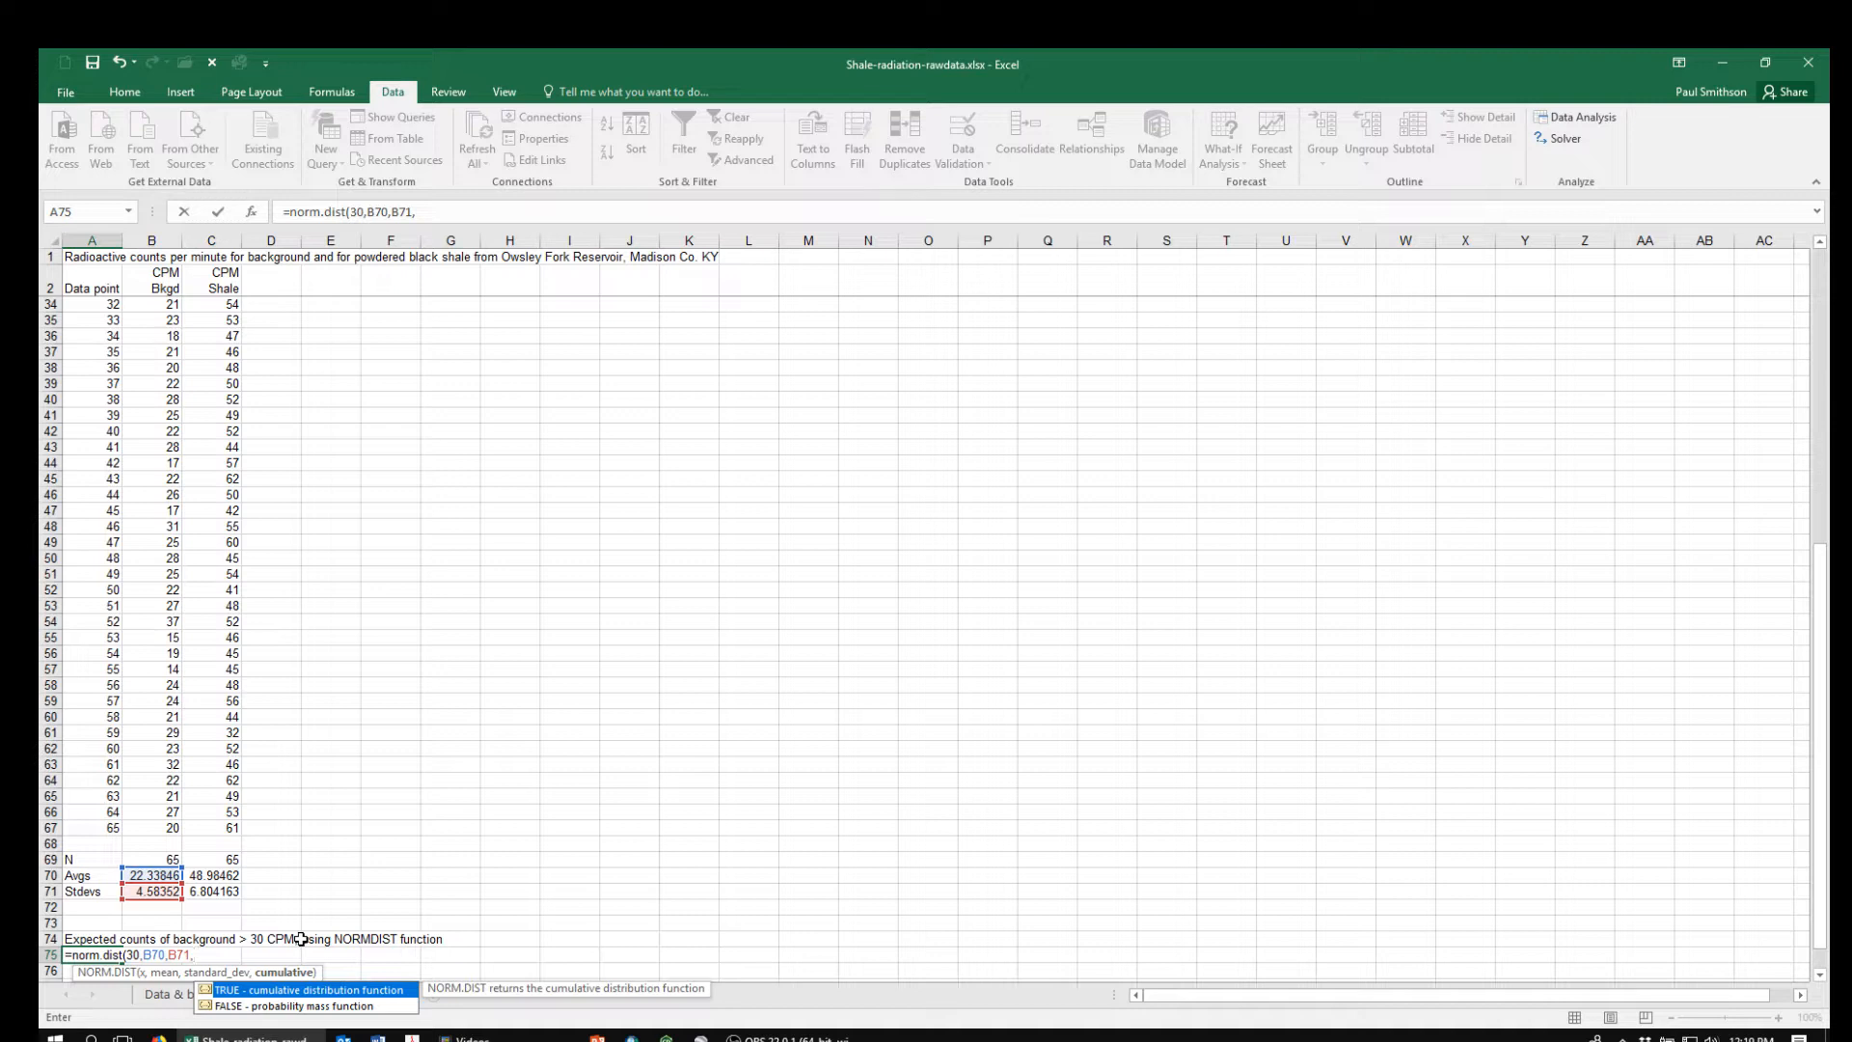
{"action": "type", "text": "true)"}
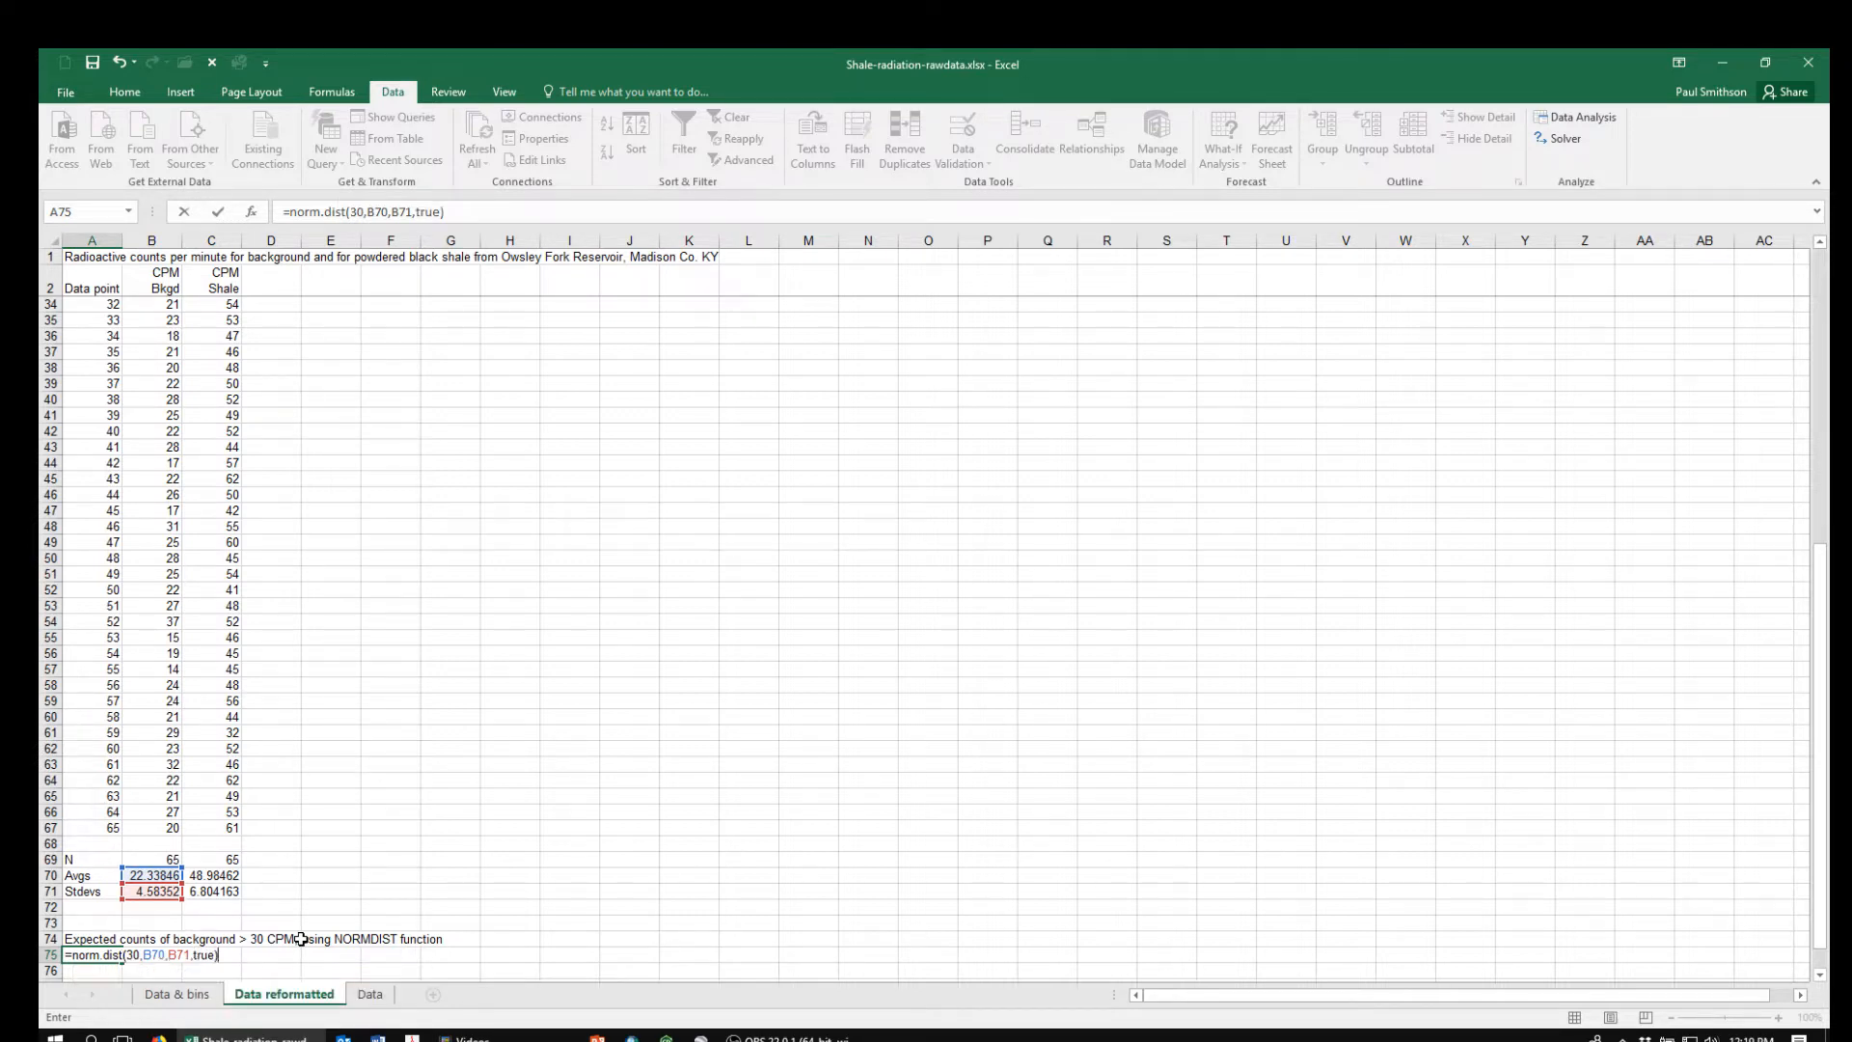
{"action": "key", "text": "Return"}
{"action": "key", "text": "Up"}
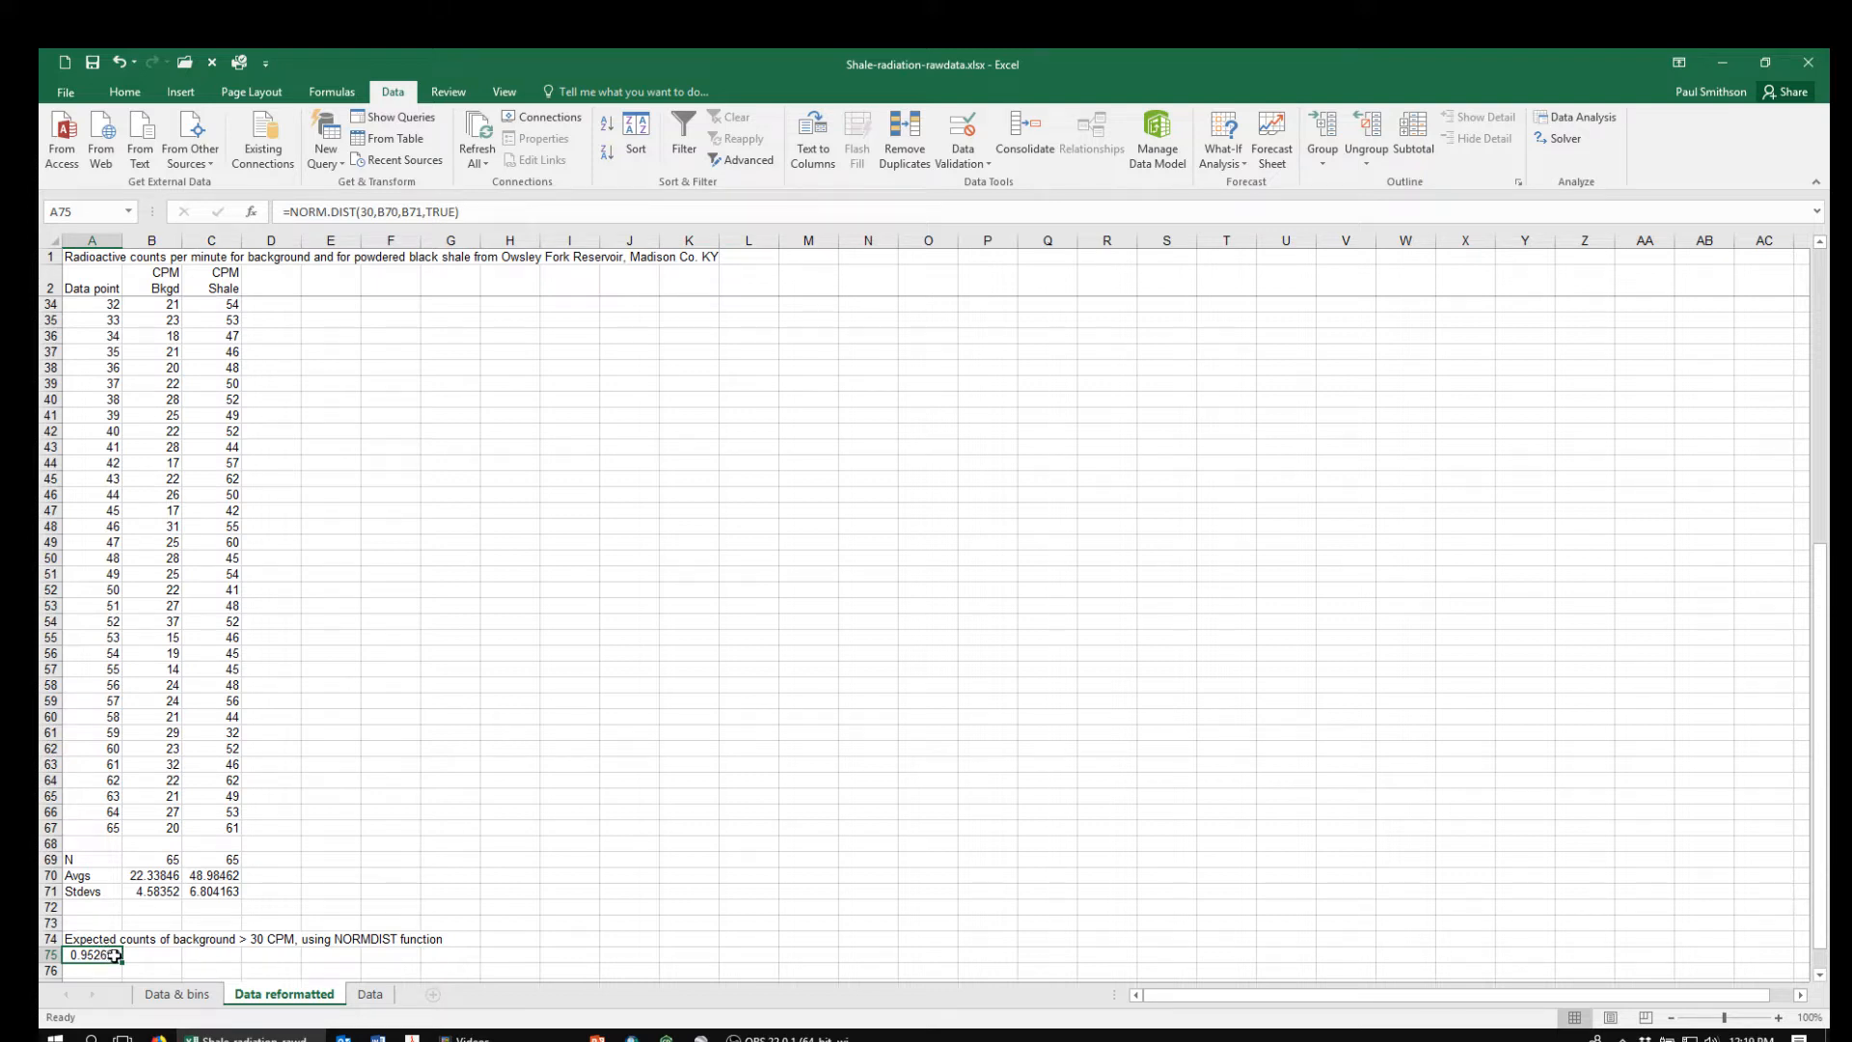
Label cell A76 with the text "1-area = fraction >30"
{"action": "left_click", "coordinate": [92, 972]}
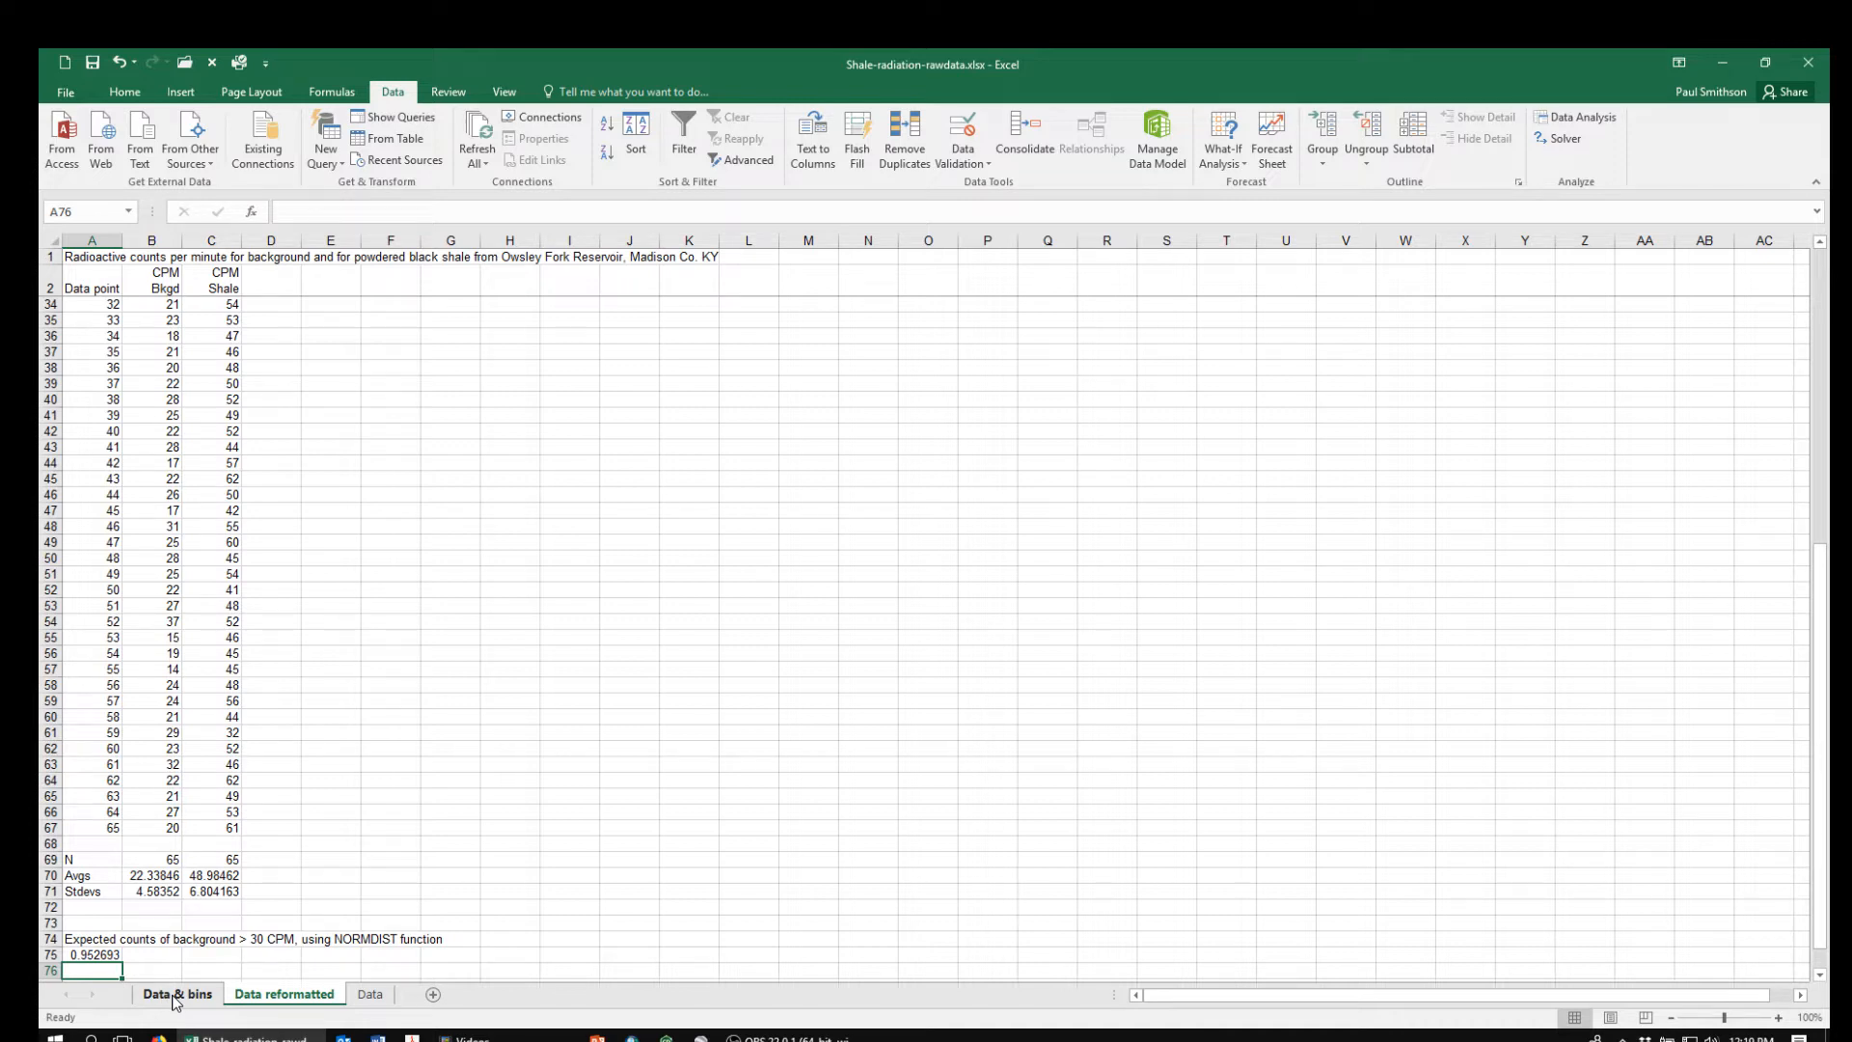
{"action": "type", "text": "Area"}
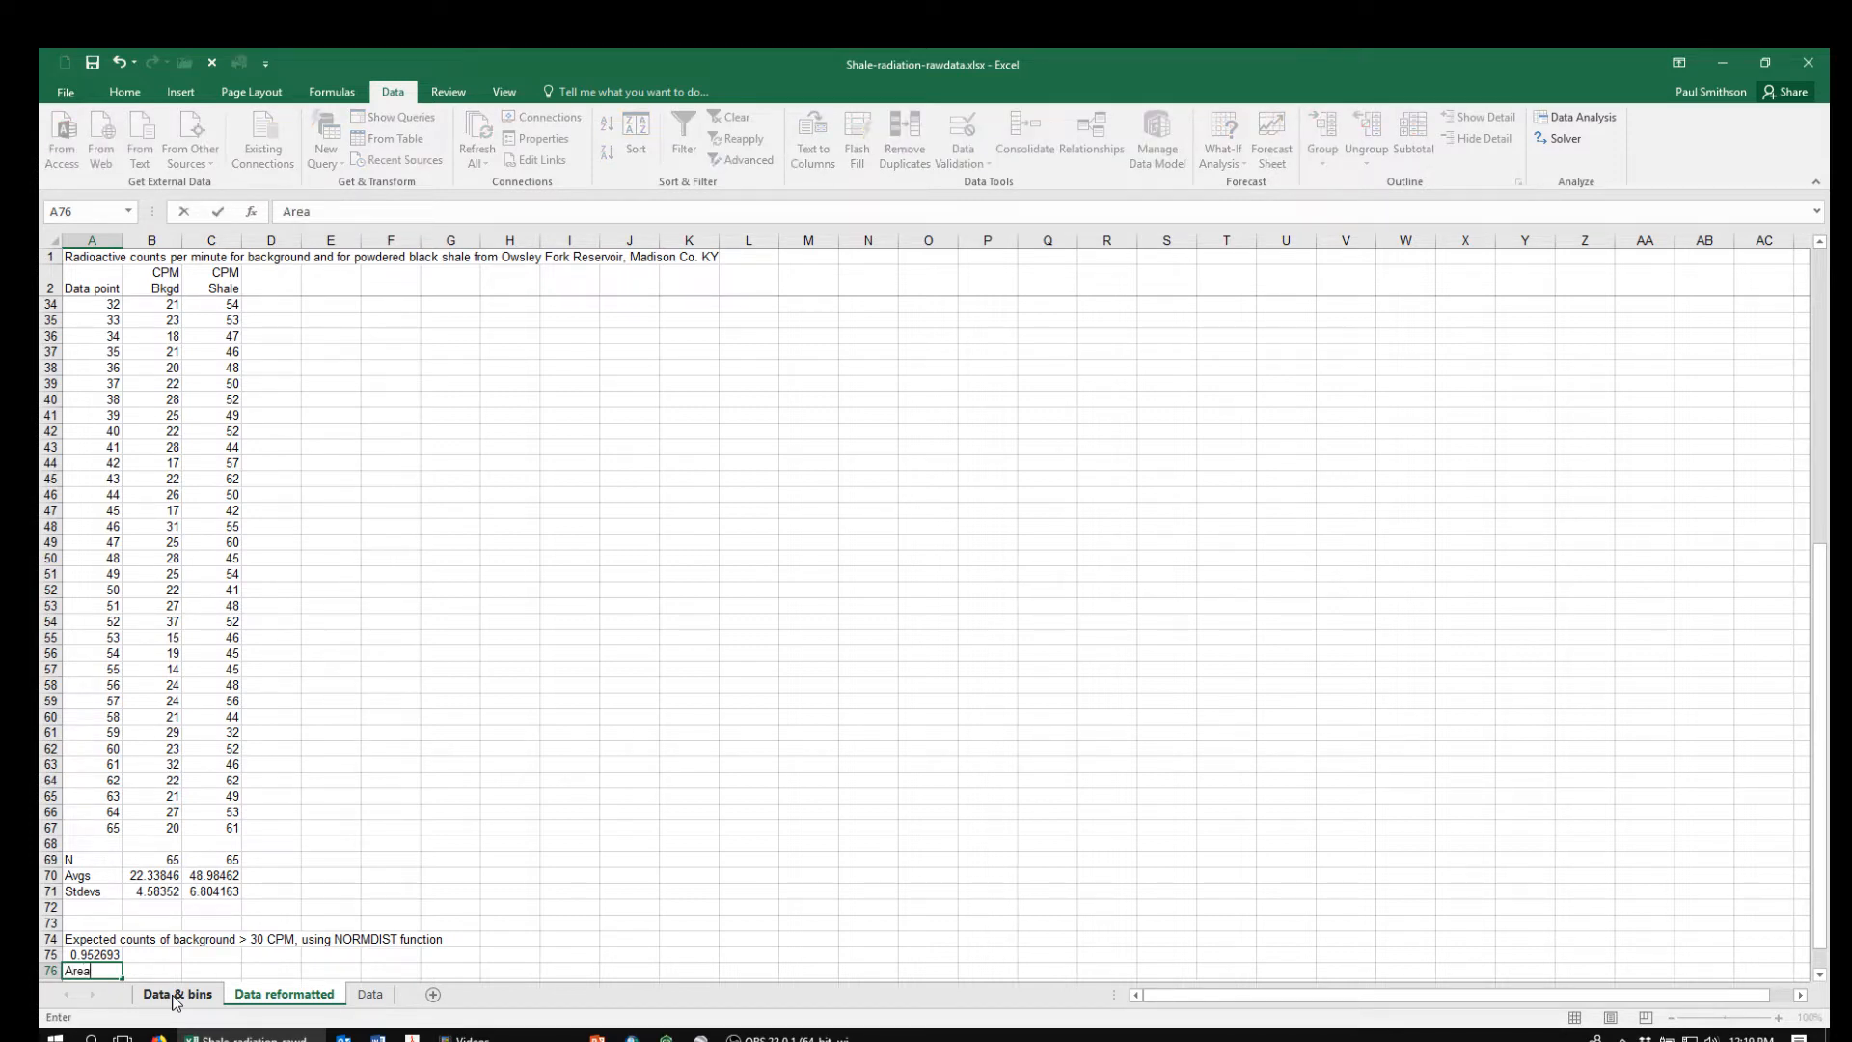
{"action": "key", "text": "BackSpace"}
{"action": "key", "text": "BackSpace"}
{"action": "key", "text": "BackSpace"}
{"action": "key", "text": "BackSpace"}
{"action": "type", "text": "1-area = fraction >30"}
{"action": "key", "text": "Return"}
Calculate the fraction of background counts above 30 CPM in C76 with the formula =1-A75
{"action": "key", "text": "Up"}
{"action": "key", "text": "Up"}
{"action": "key", "text": "Down"}
{"action": "key", "text": "Right"}
{"action": "key", "text": "Right"}
{"action": "key", "text": "Right"}
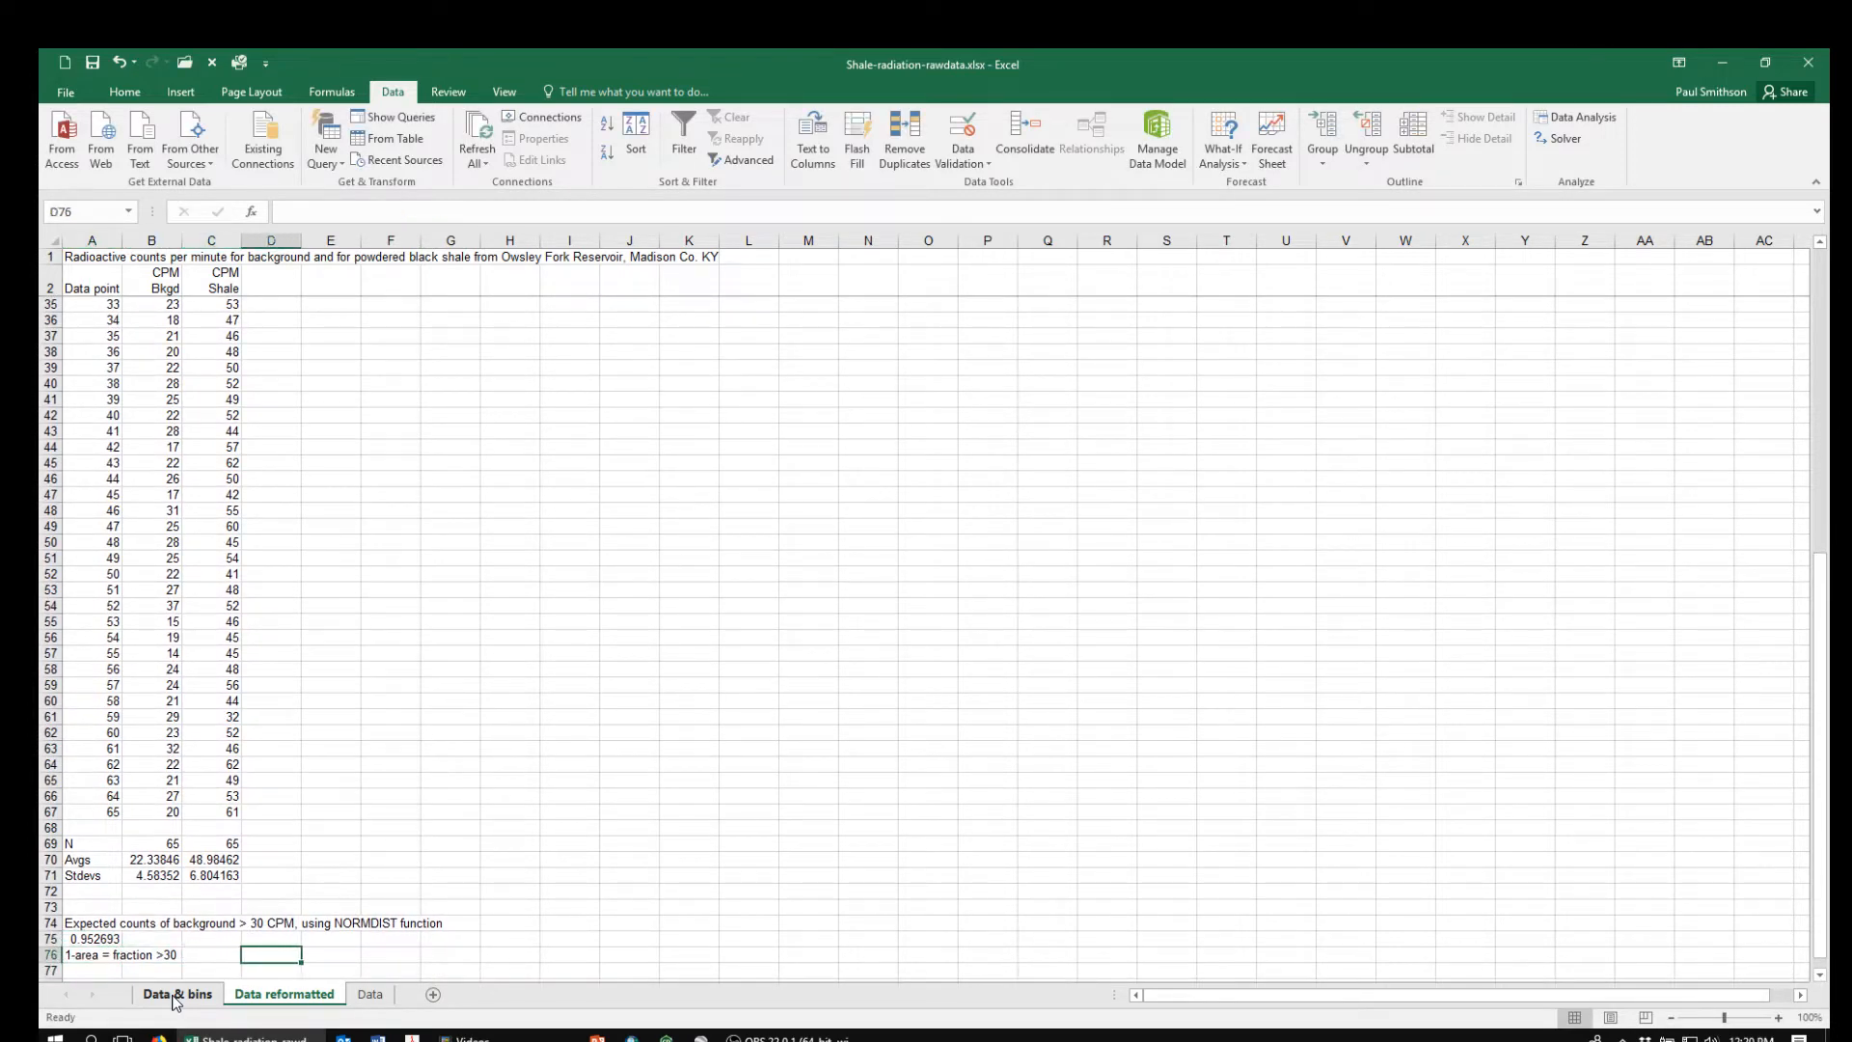
{"action": "key", "text": "Left"}
{"action": "type", "text": "="}
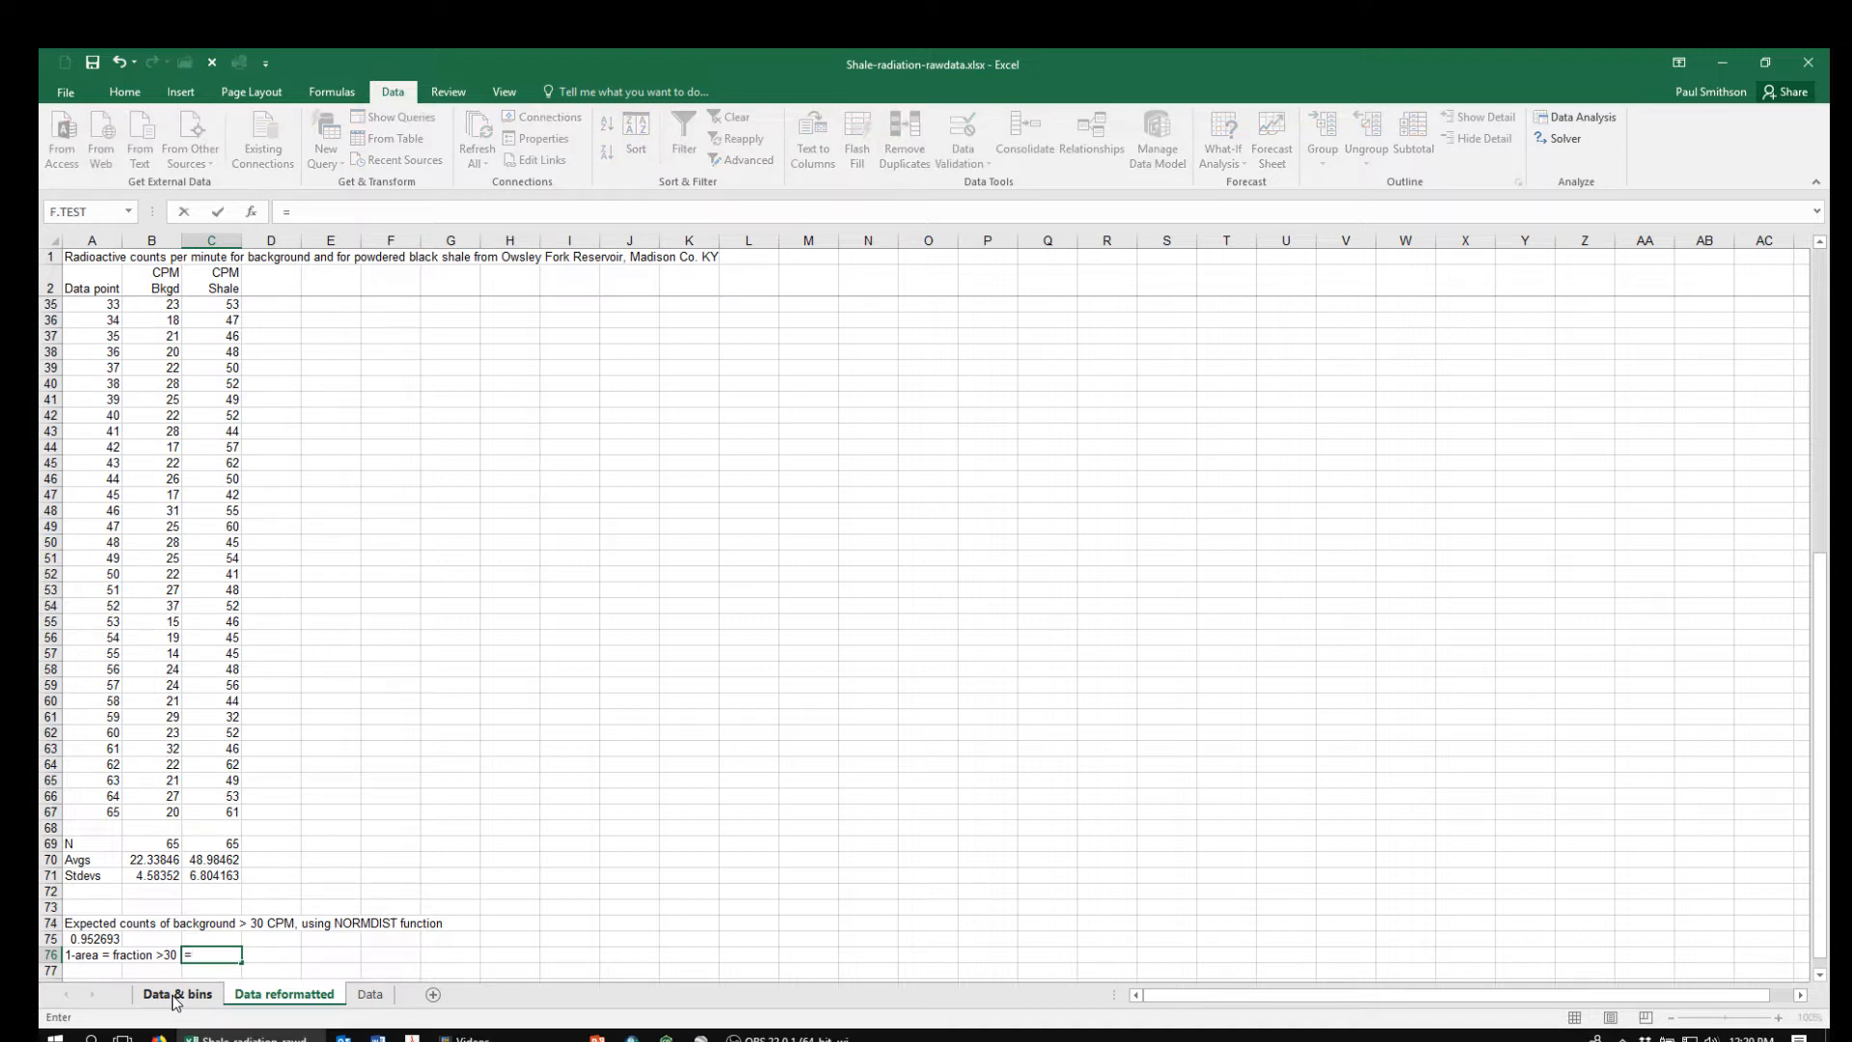
{"action": "type", "text": "1-"}
{"action": "key", "text": "Up"}
{"action": "key", "text": "Left"}
{"action": "key", "text": "Left"}
{"action": "key", "text": "ctrl+Return"}
{"action": "key", "text": "Return"}
{"action": "key", "text": "Up"}
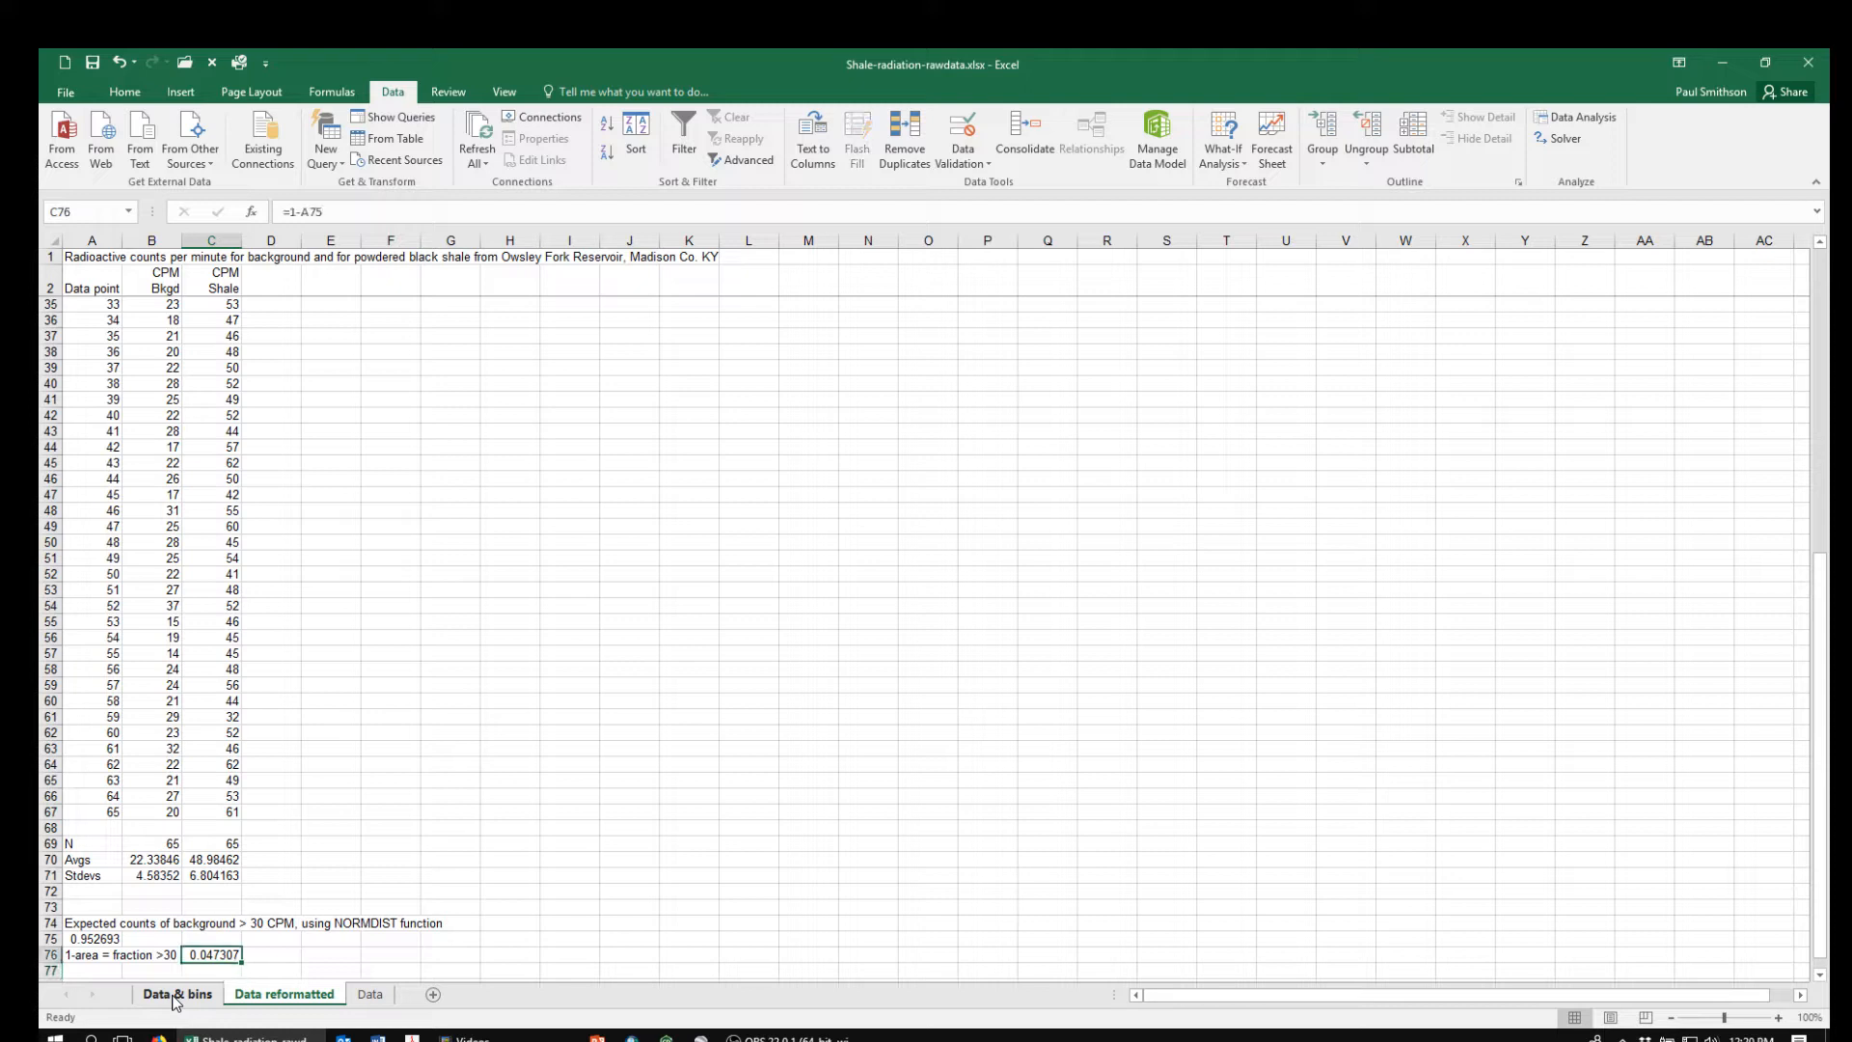
Enter =NORM.DIST(34,C70,C71,TRUE) in A79 to get the expected fraction of shale counts below 34 CPM
{"action": "key", "text": "Down"}
{"action": "key", "text": "Down"}
{"action": "key", "text": "Down"}
{"action": "key", "text": "Down"}
{"action": "key", "text": "Up"}
{"action": "key", "text": "Up"}
{"action": "key", "text": "Up"}
{"action": "key", "text": "Up"}
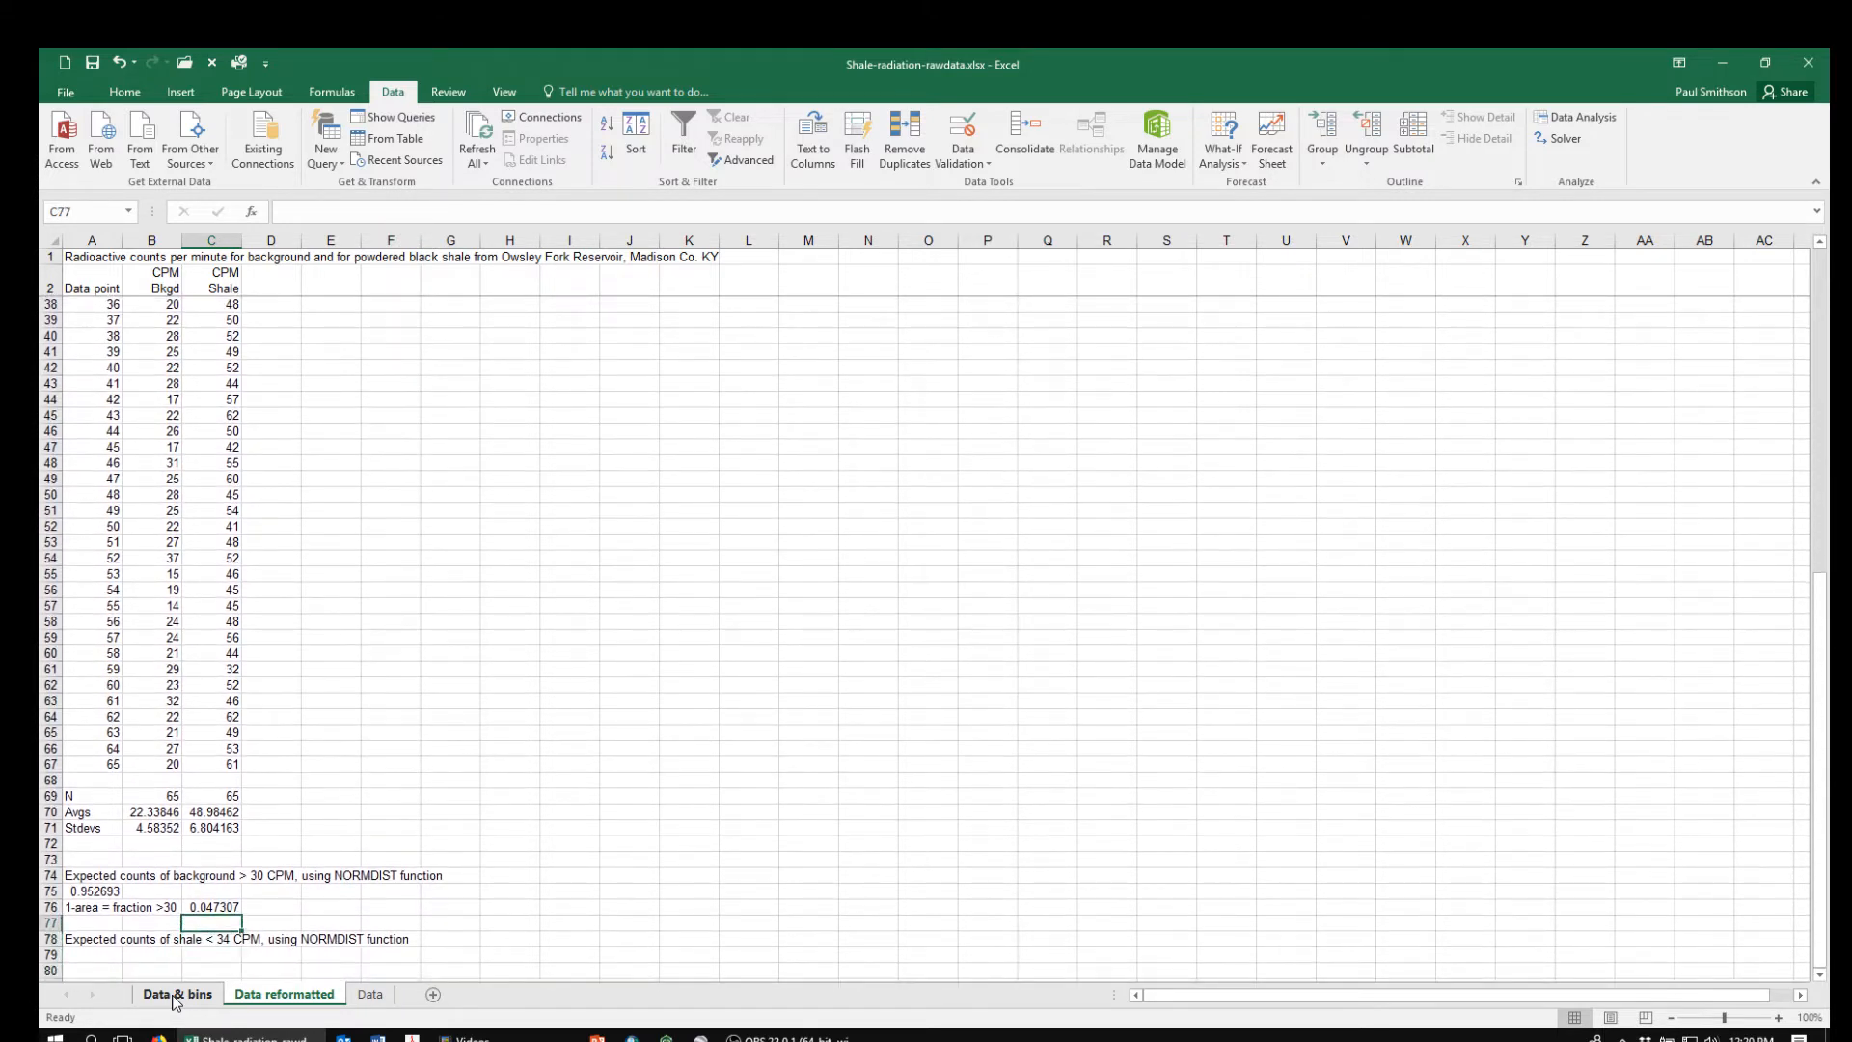
{"action": "key", "text": "Left"}
{"action": "key", "text": "Left"}
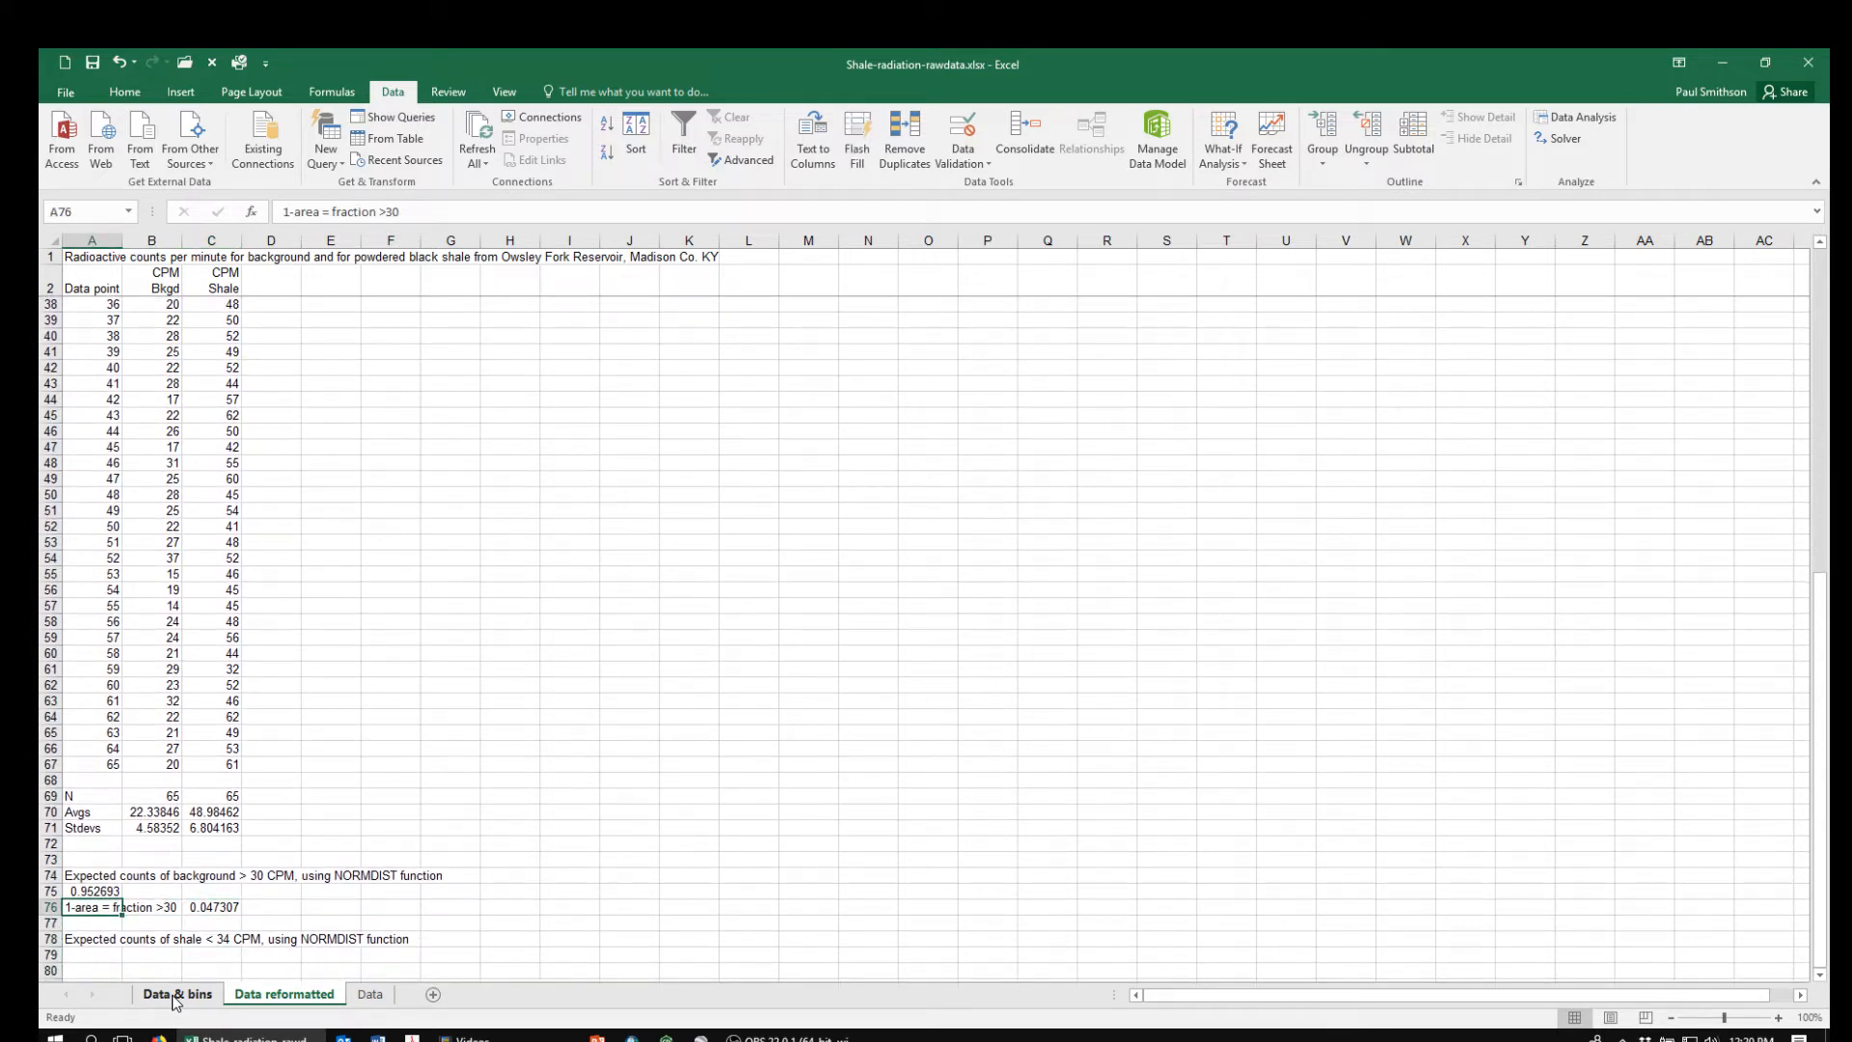
{"action": "key", "text": "Down"}
{"action": "key", "text": "Down"}
{"action": "key", "text": "Down"}
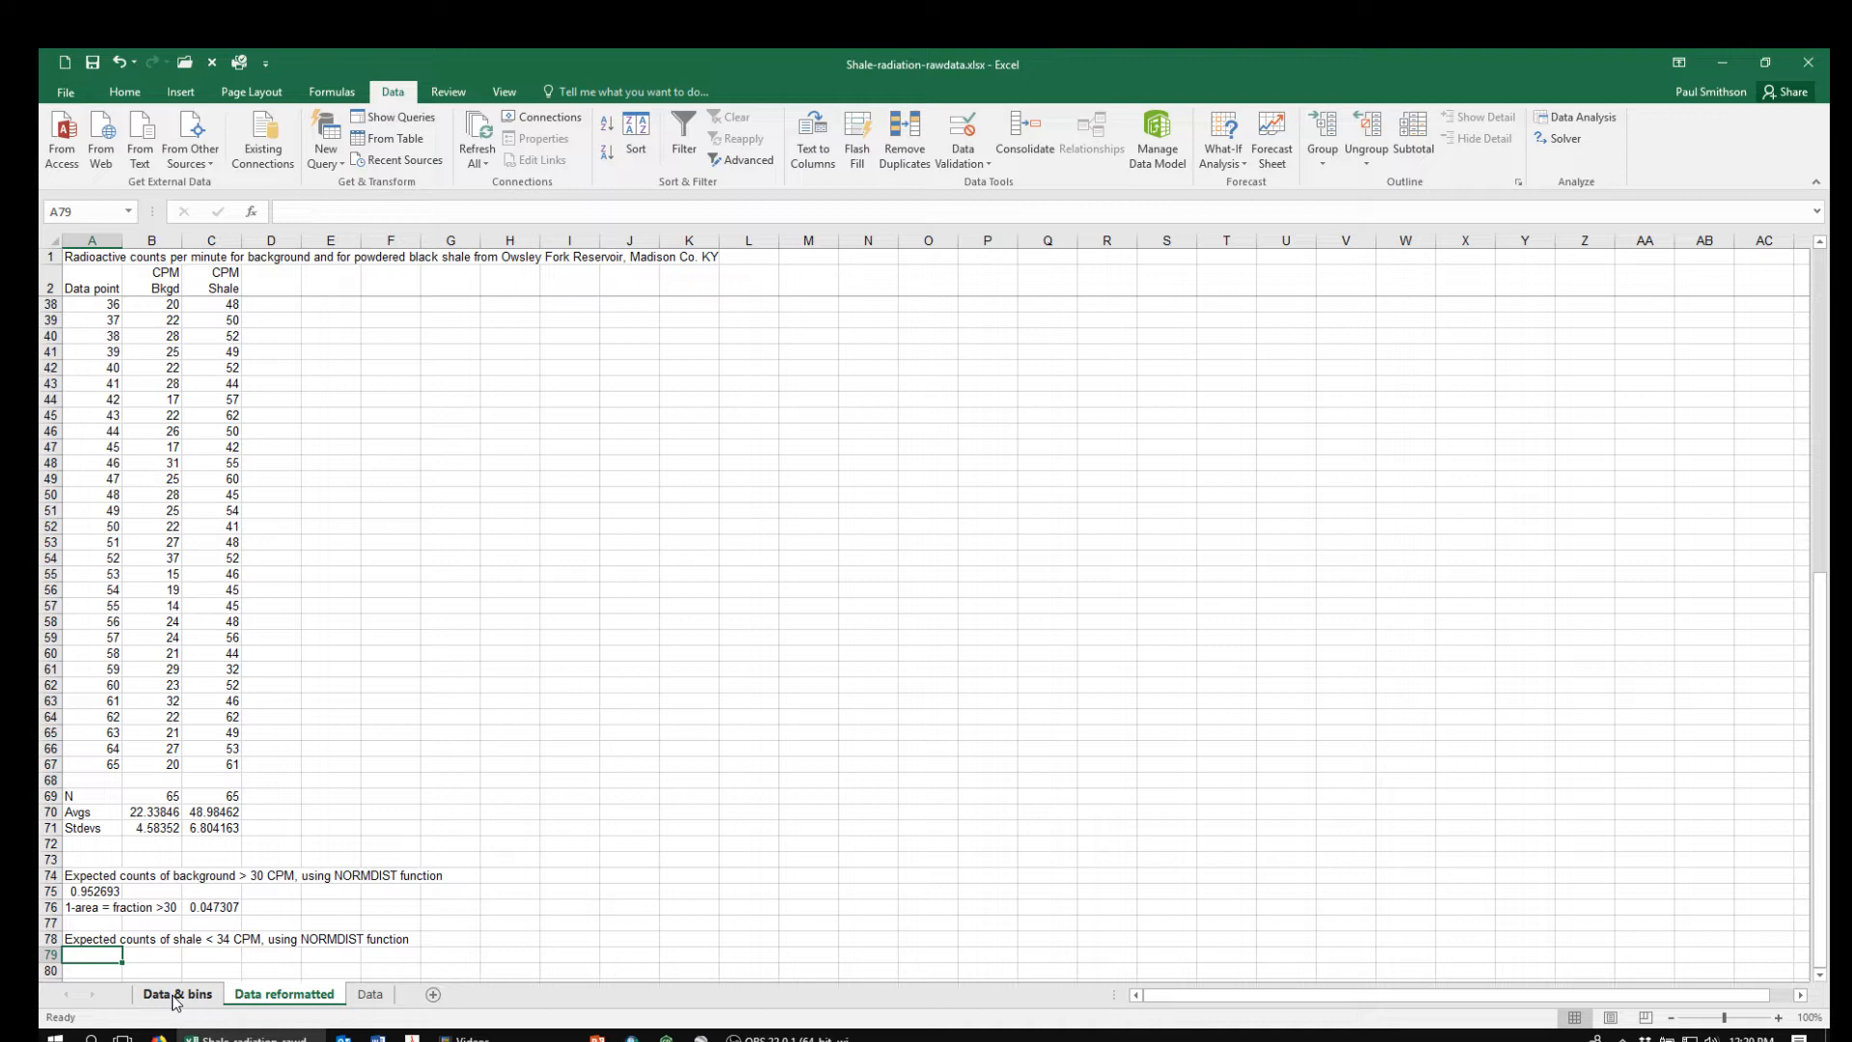
{"action": "type", "text": "="}
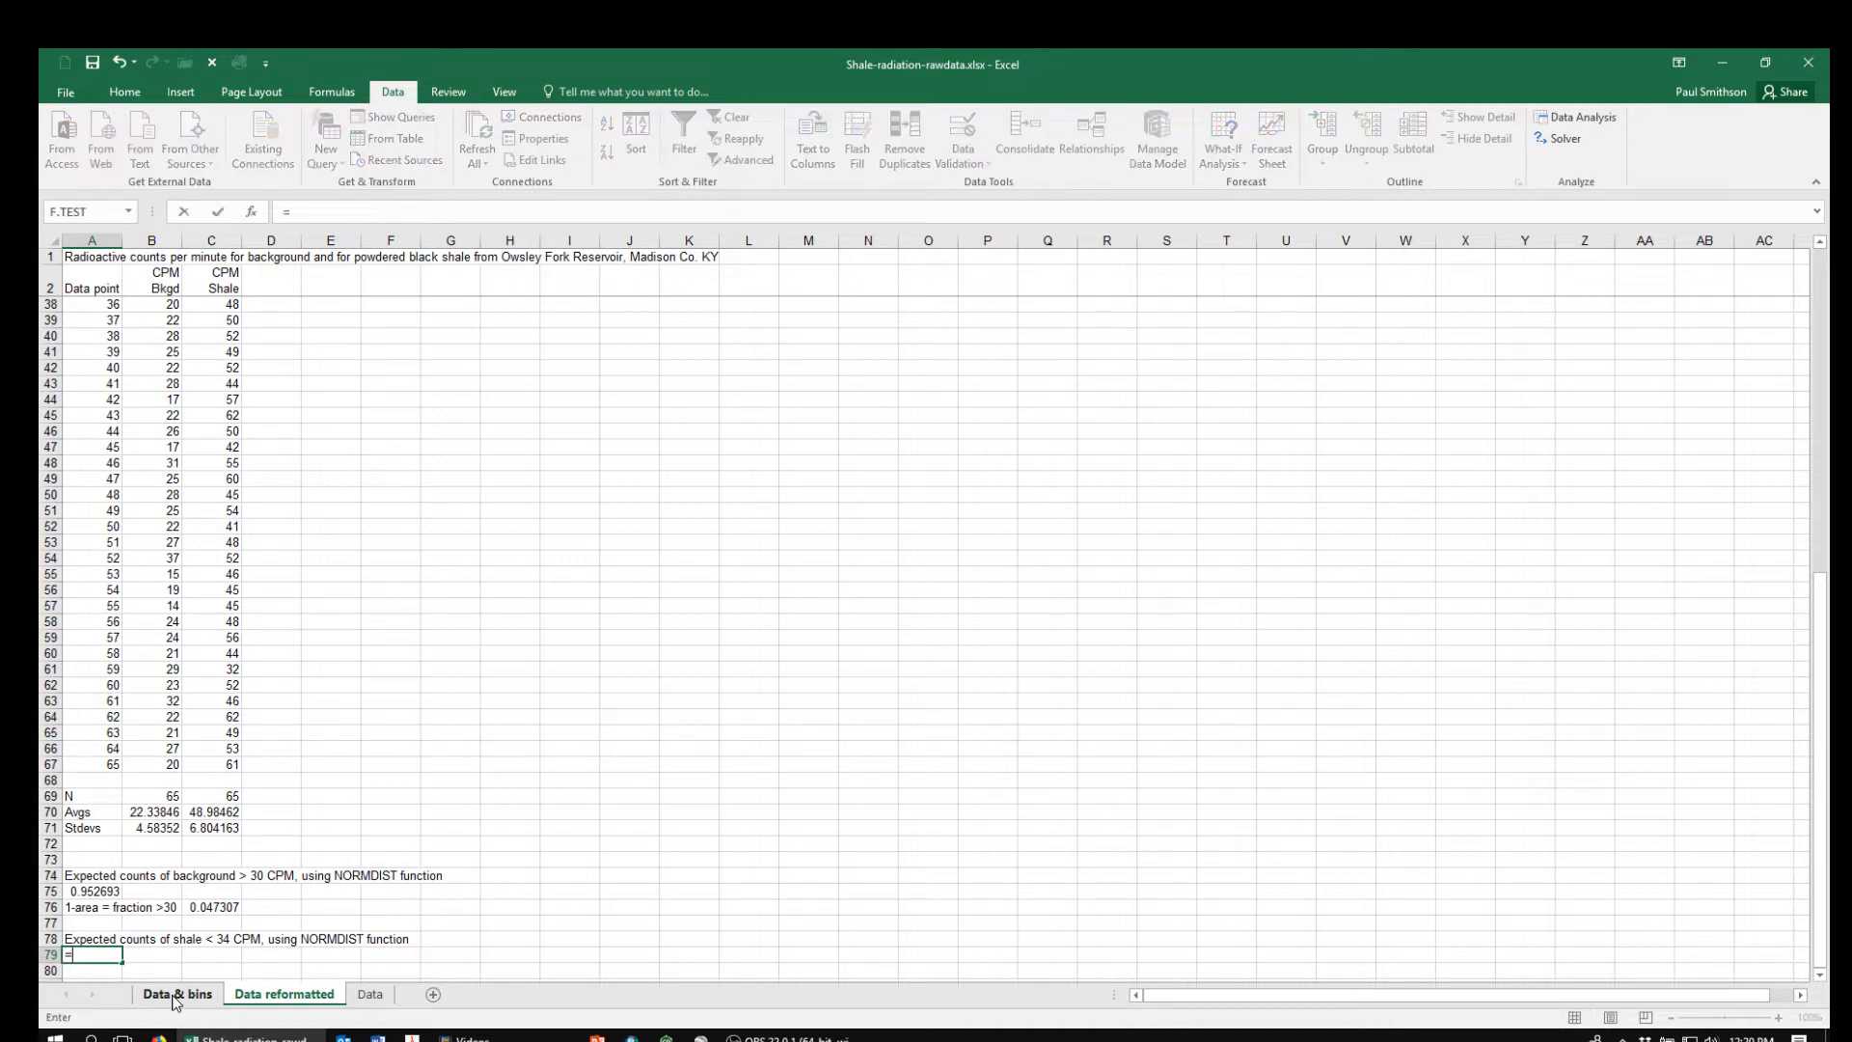
{"action": "type", "text": "norm"}
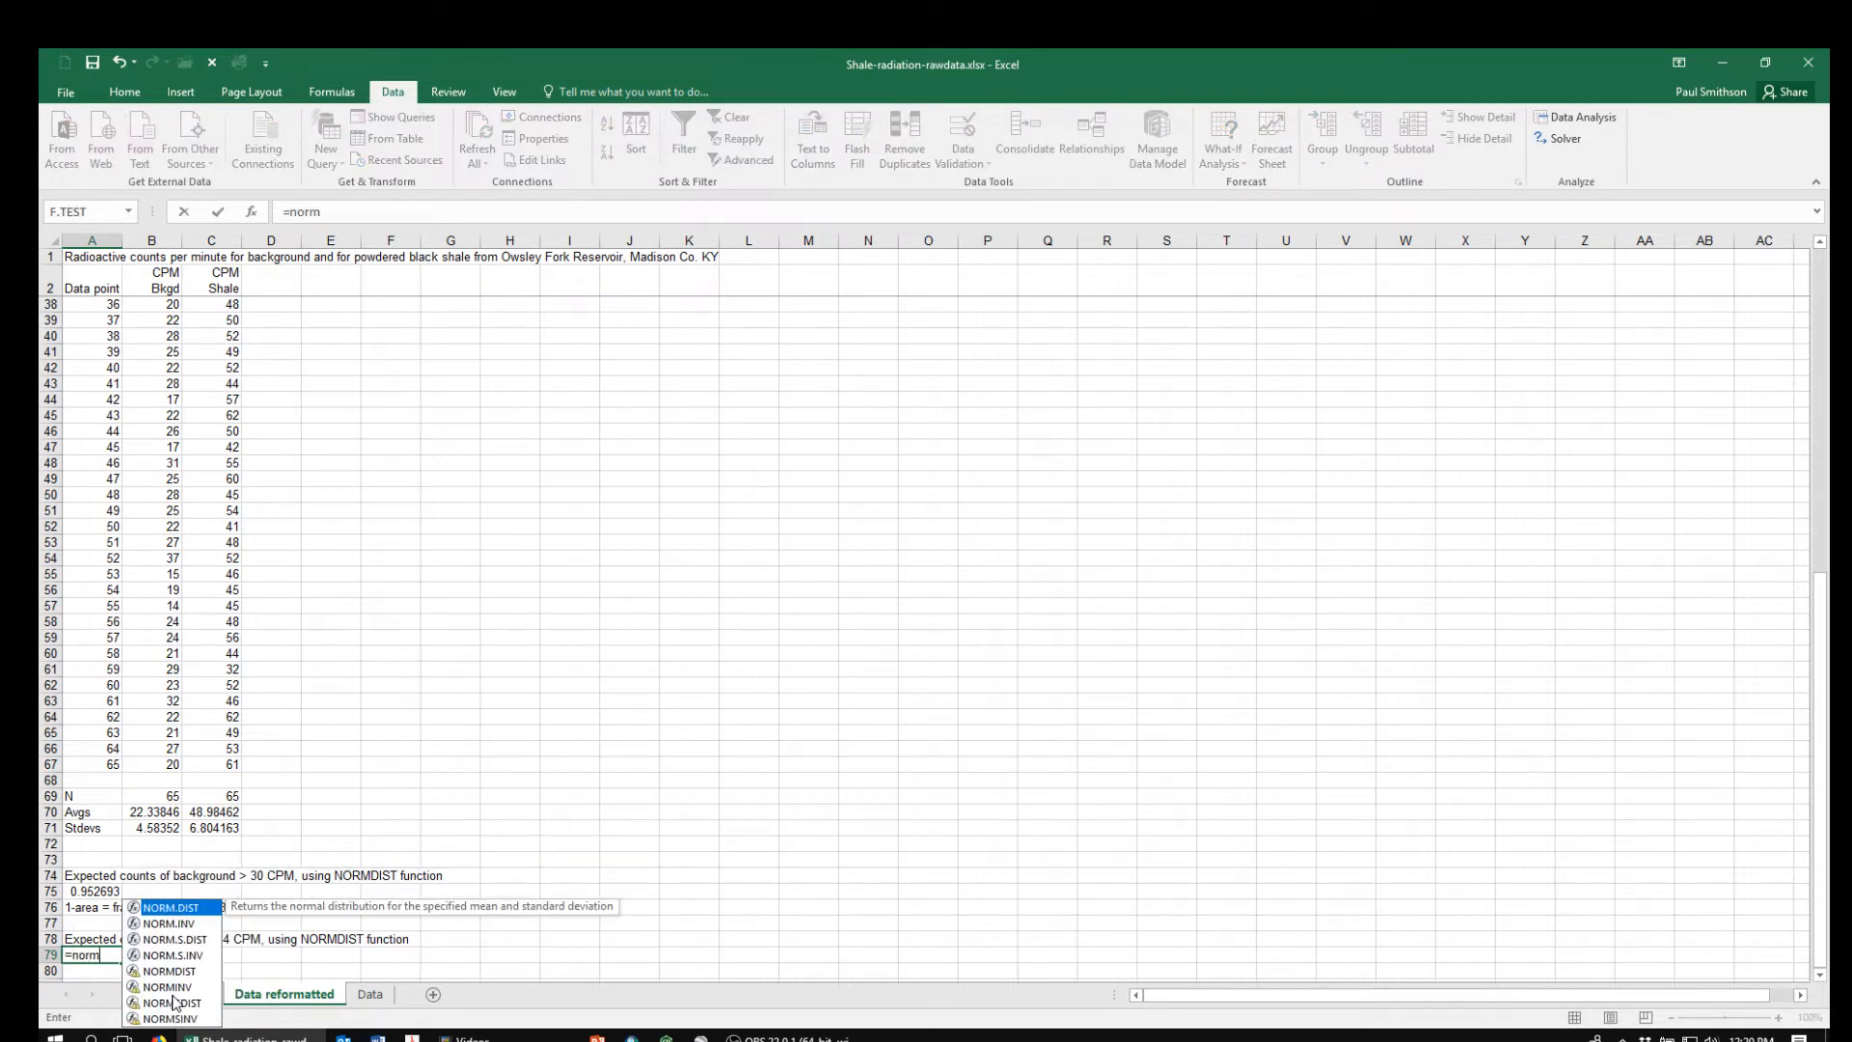
{"action": "type", "text": ".dis"}
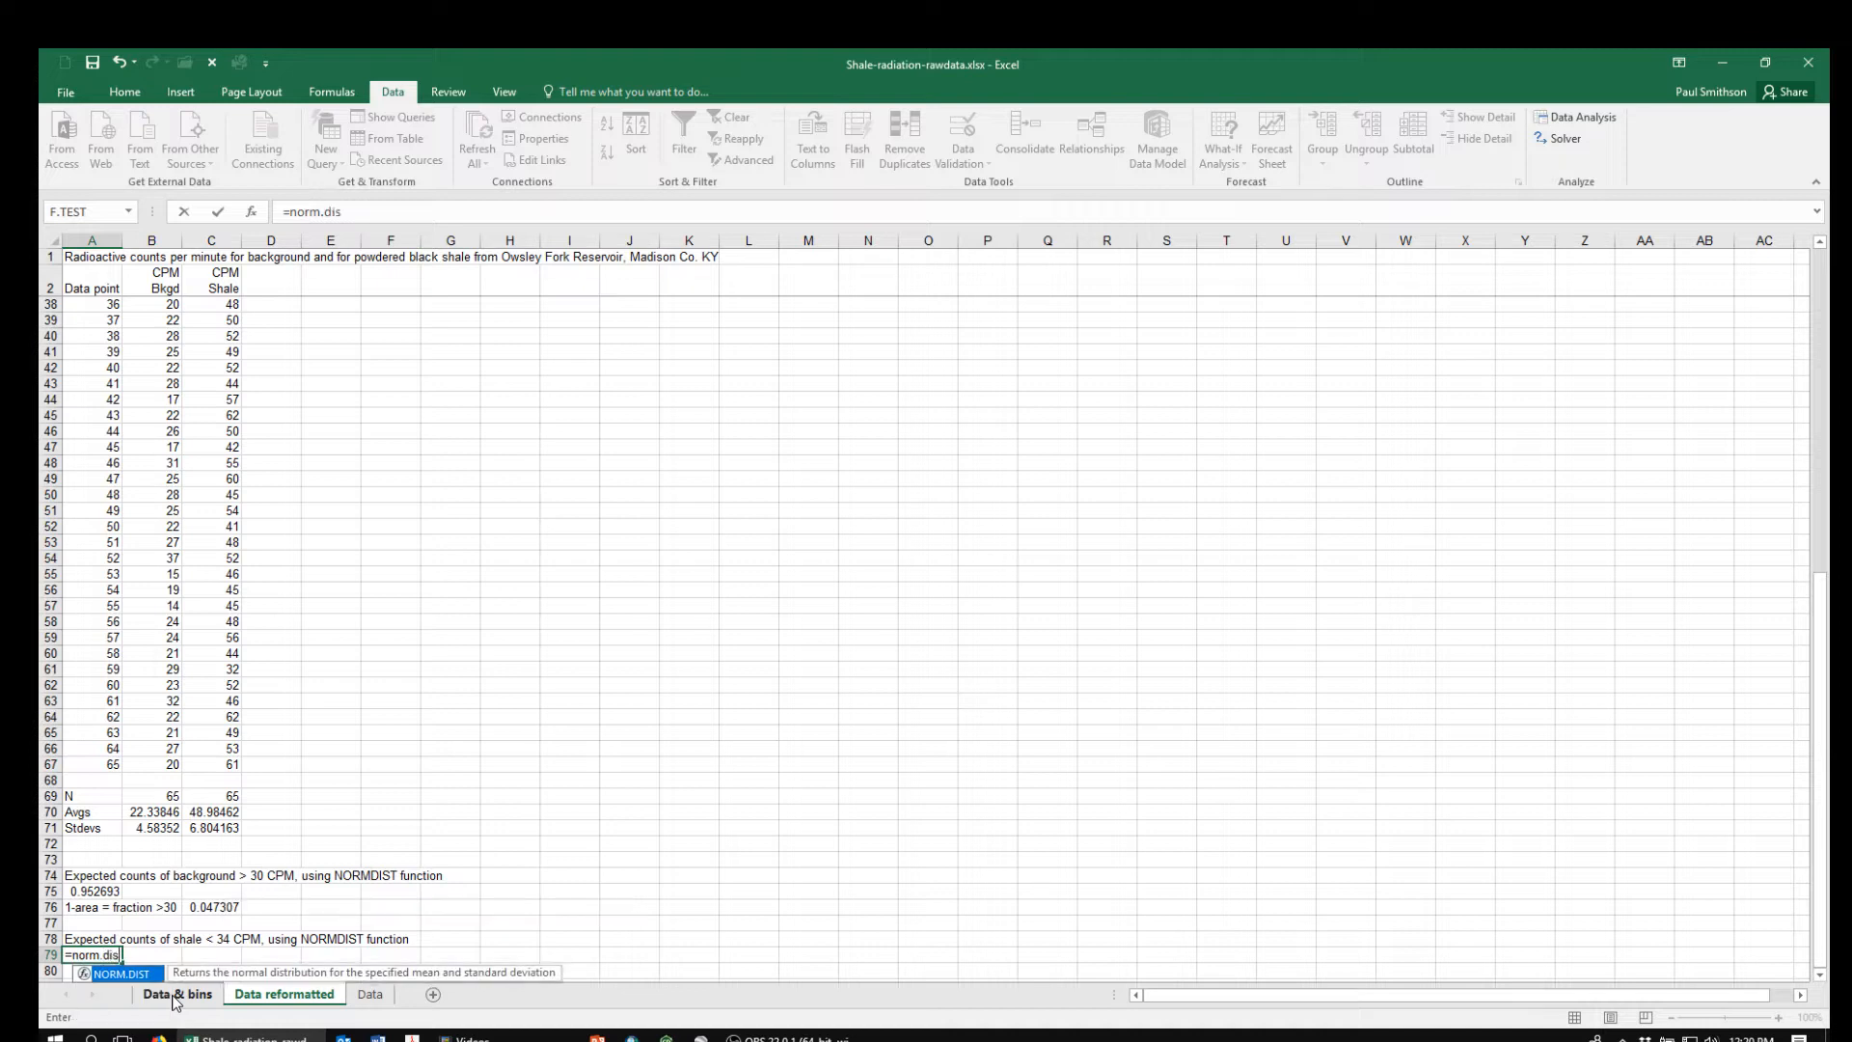
{"action": "type", "text": "t("}
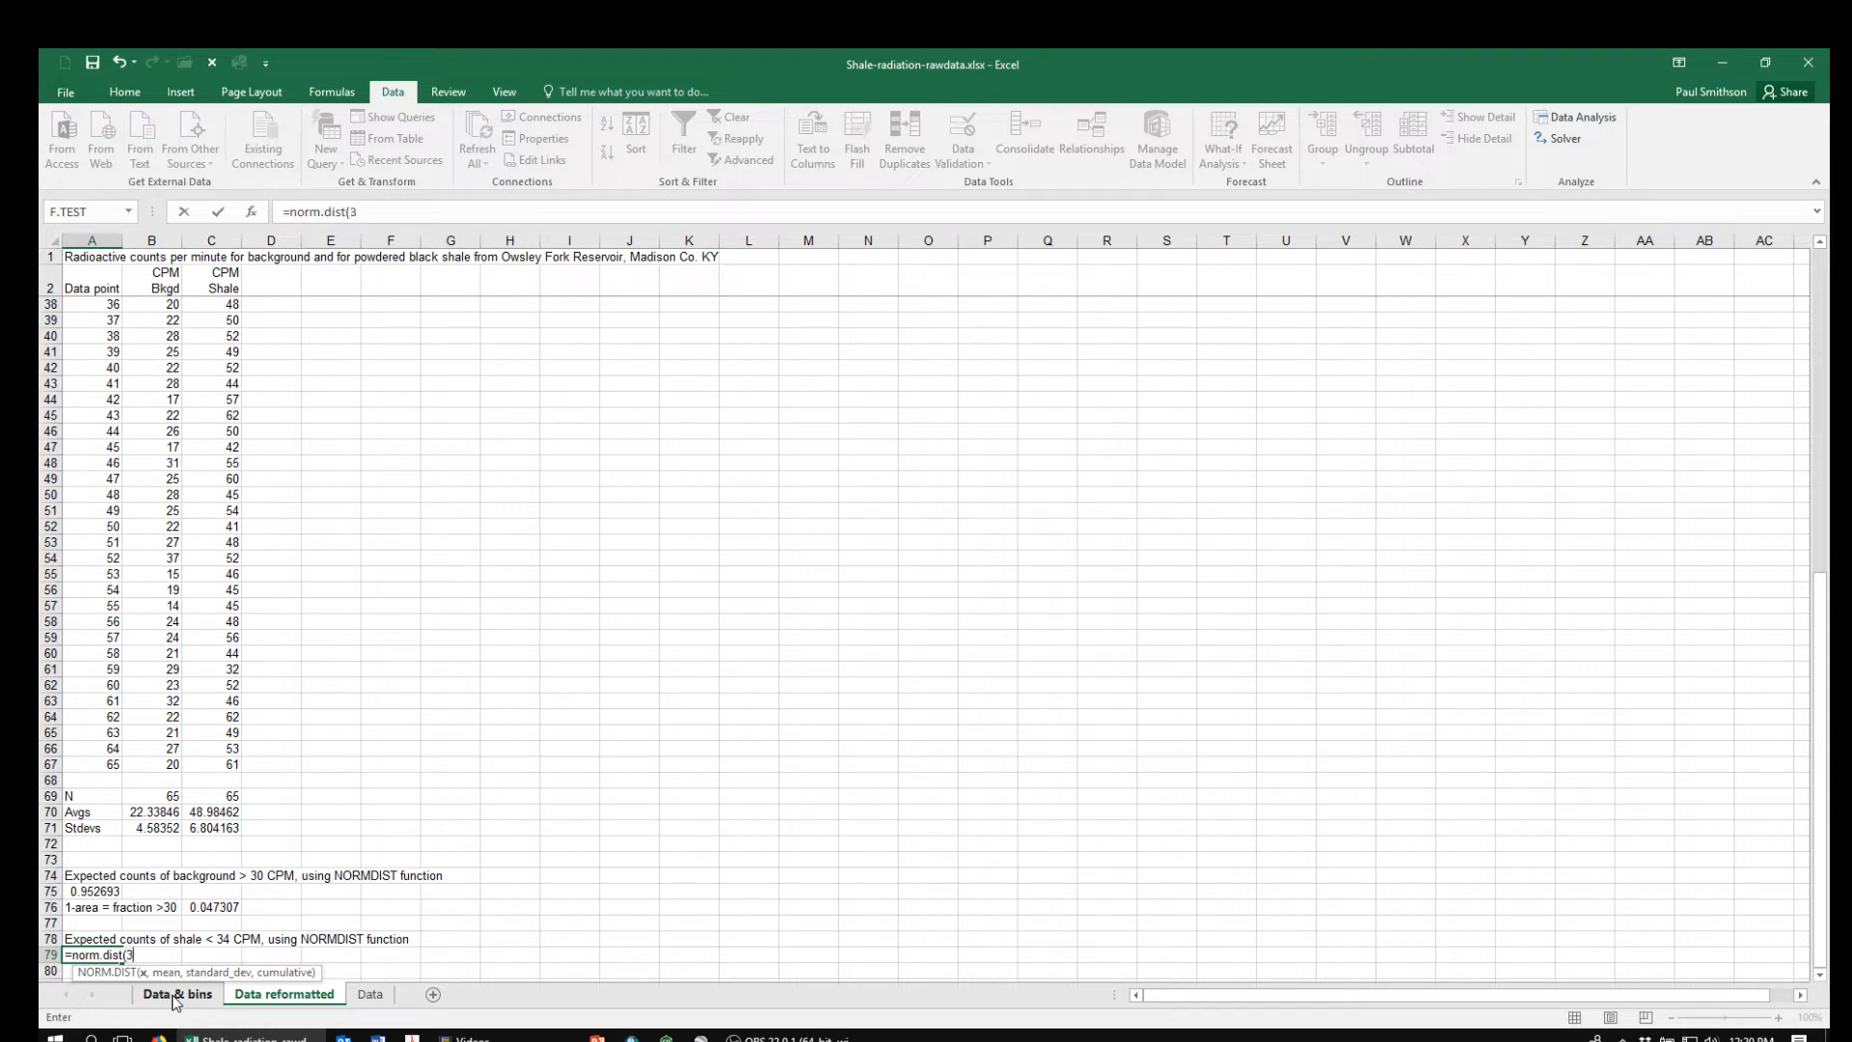
{"action": "type", "text": "34,"}
{"action": "left_click", "coordinate": [205, 814]}
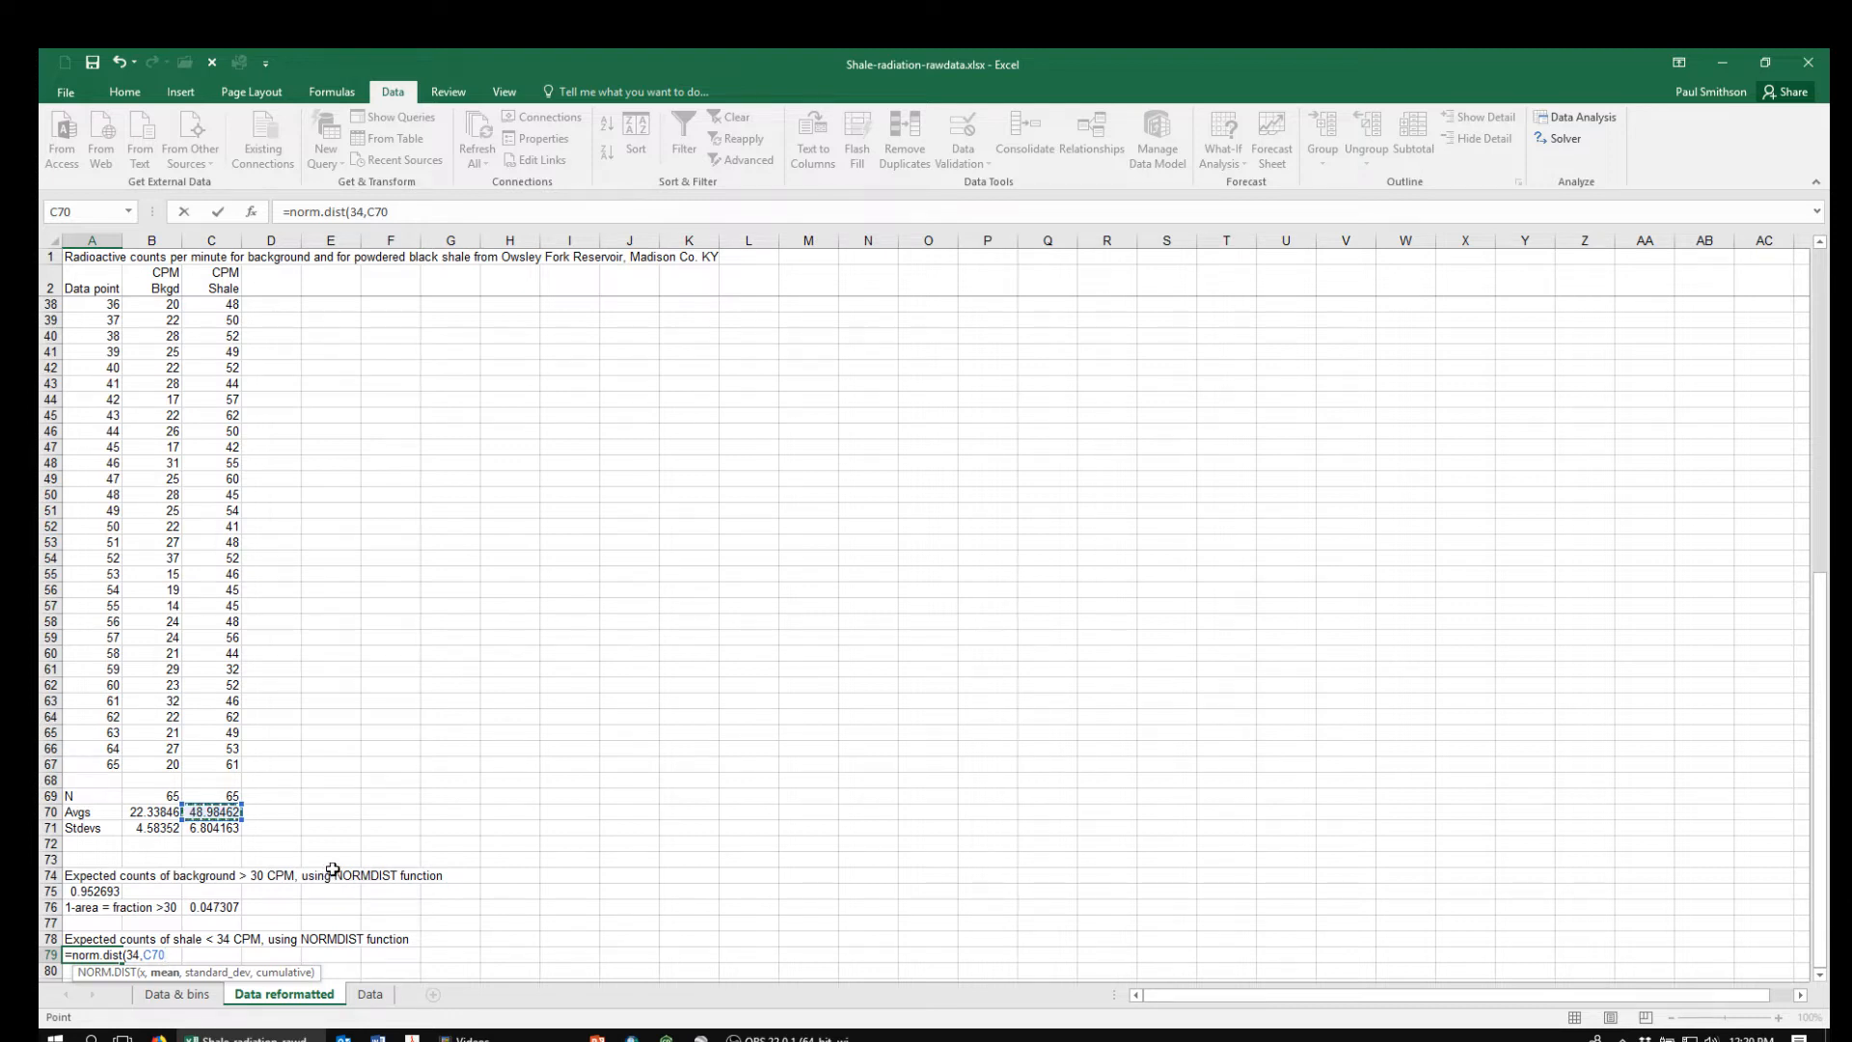
{"action": "type", "text": ","}
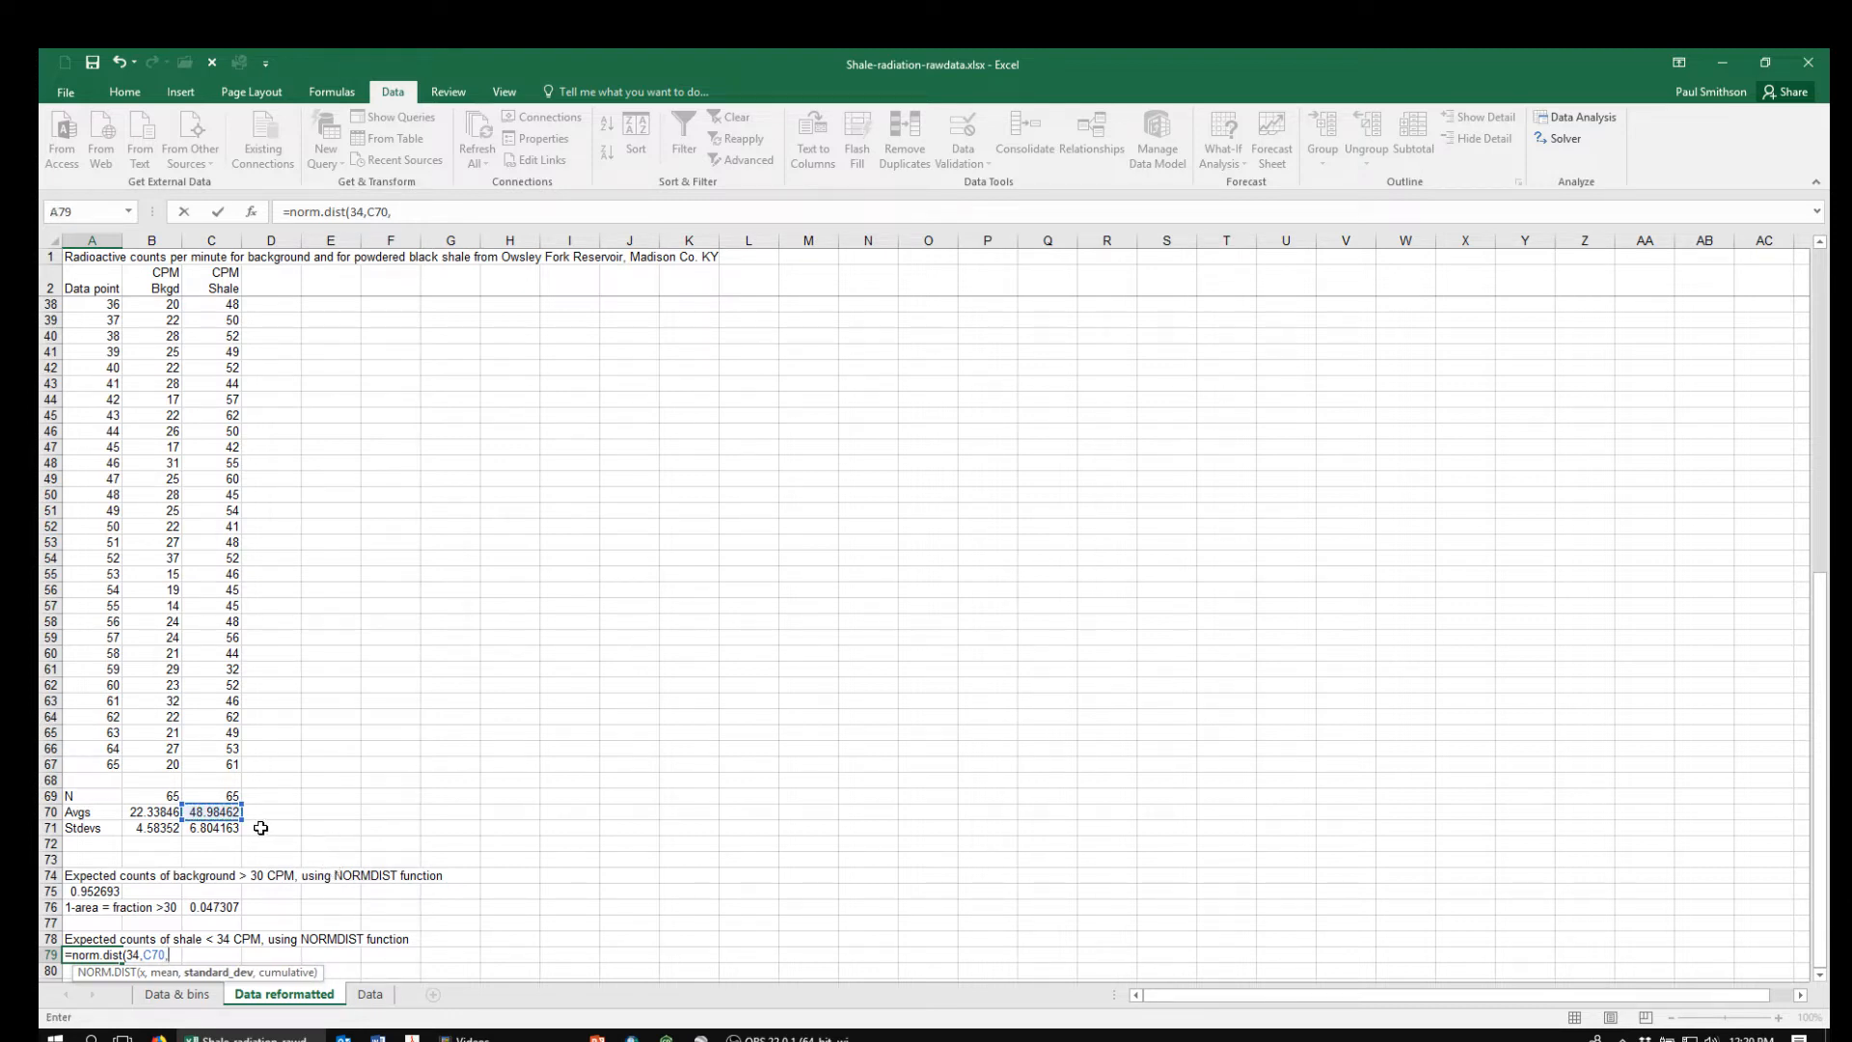
{"action": "left_click", "coordinate": [207, 828]}
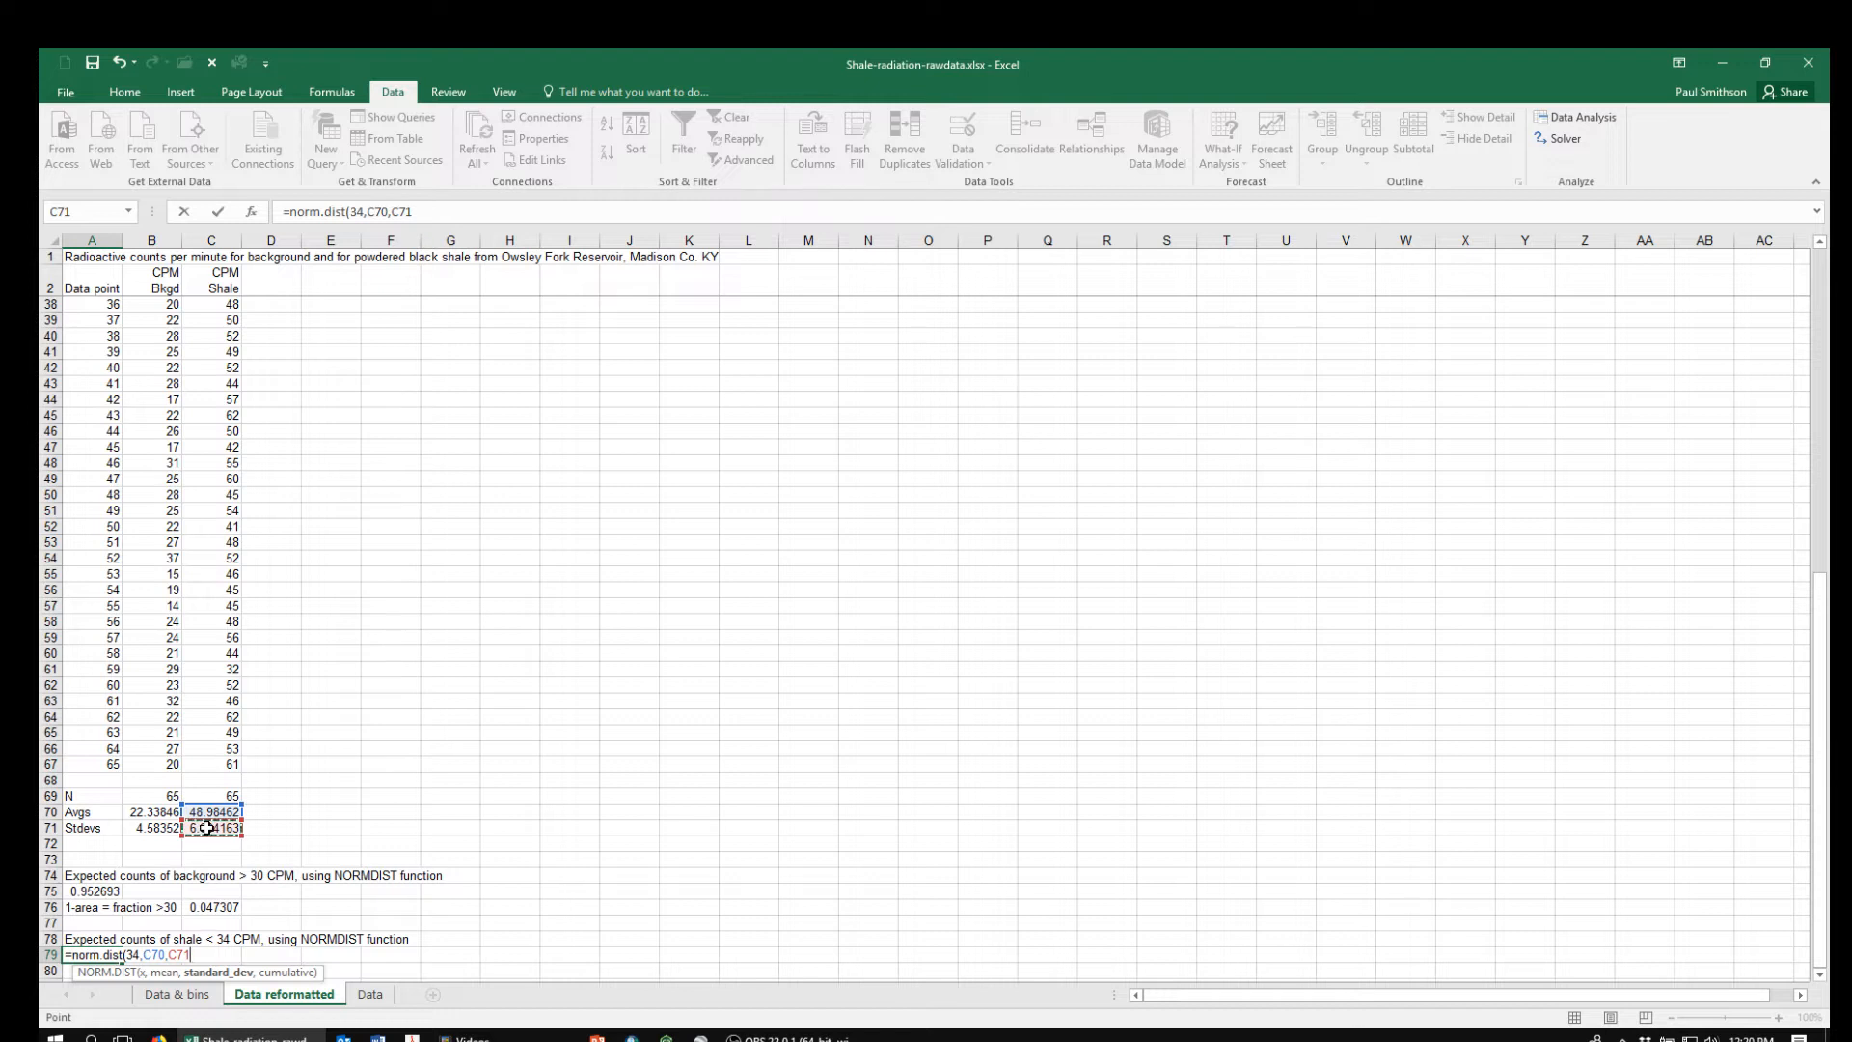
{"action": "type", "text": ",true"}
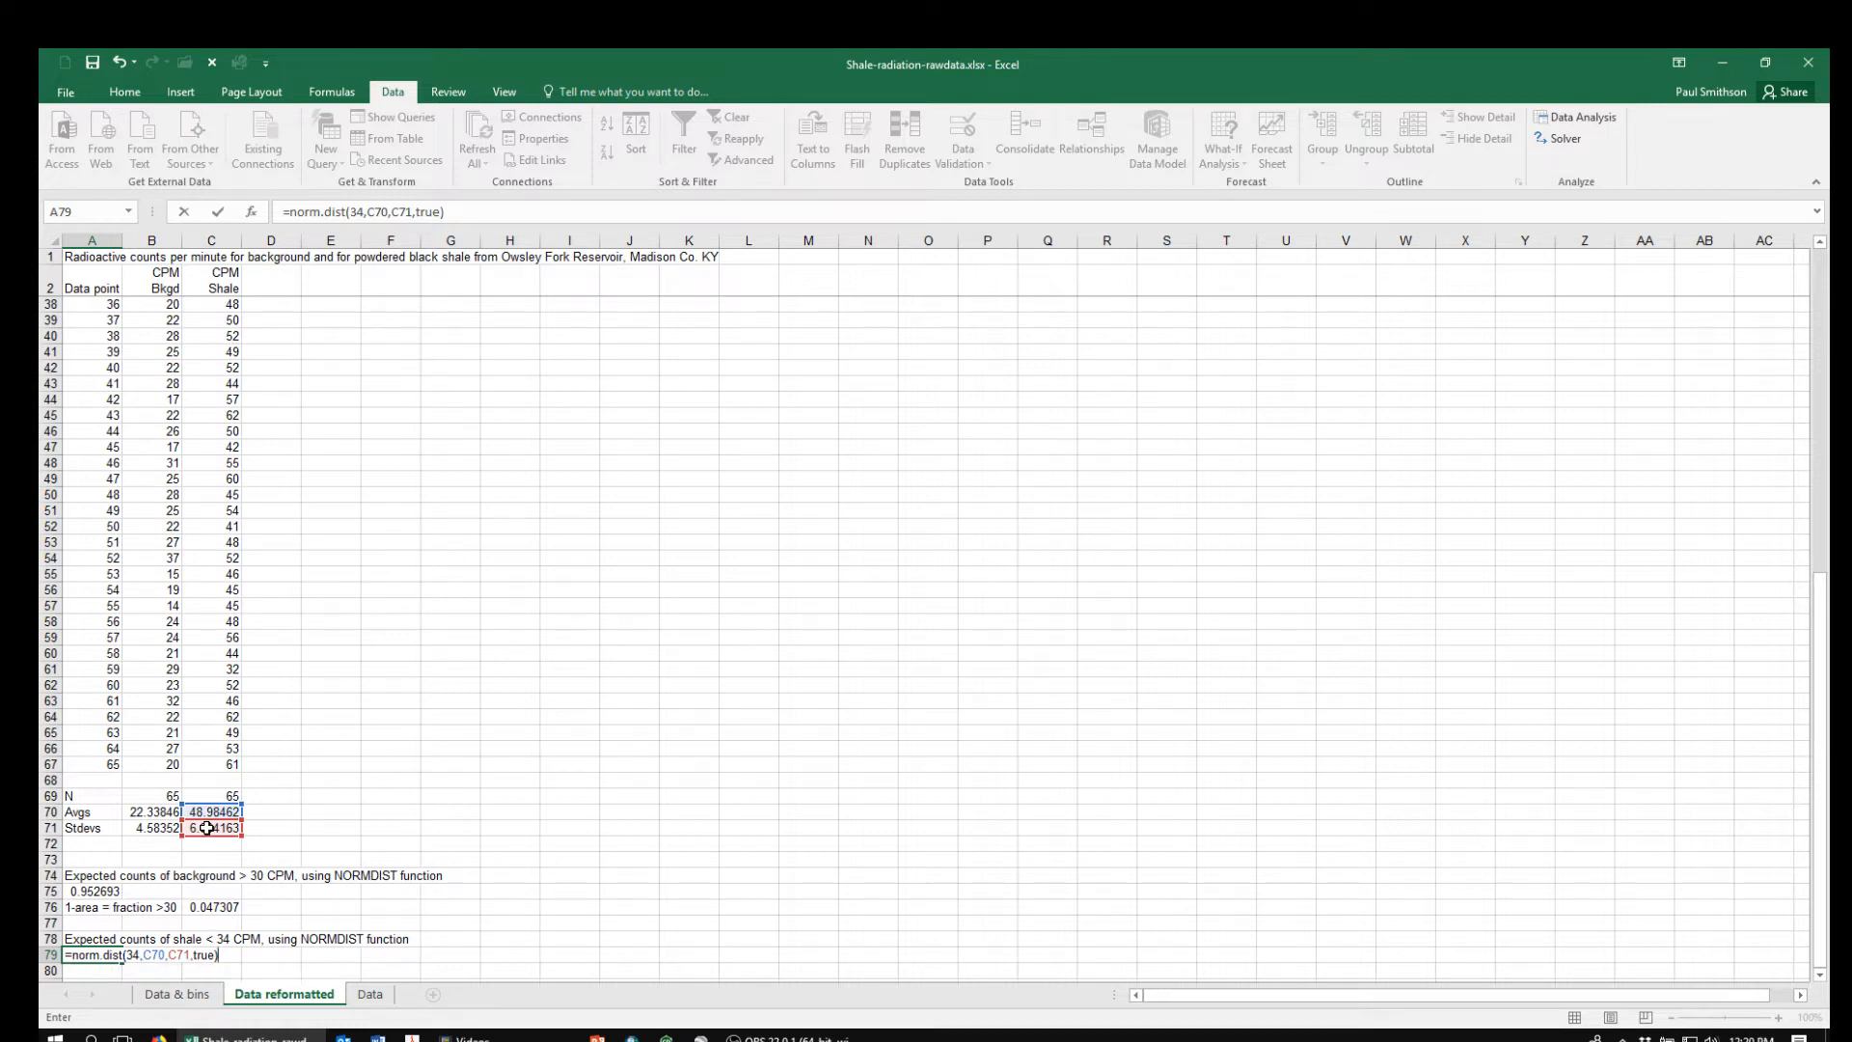
{"action": "key", "text": "ctrl+Return"}
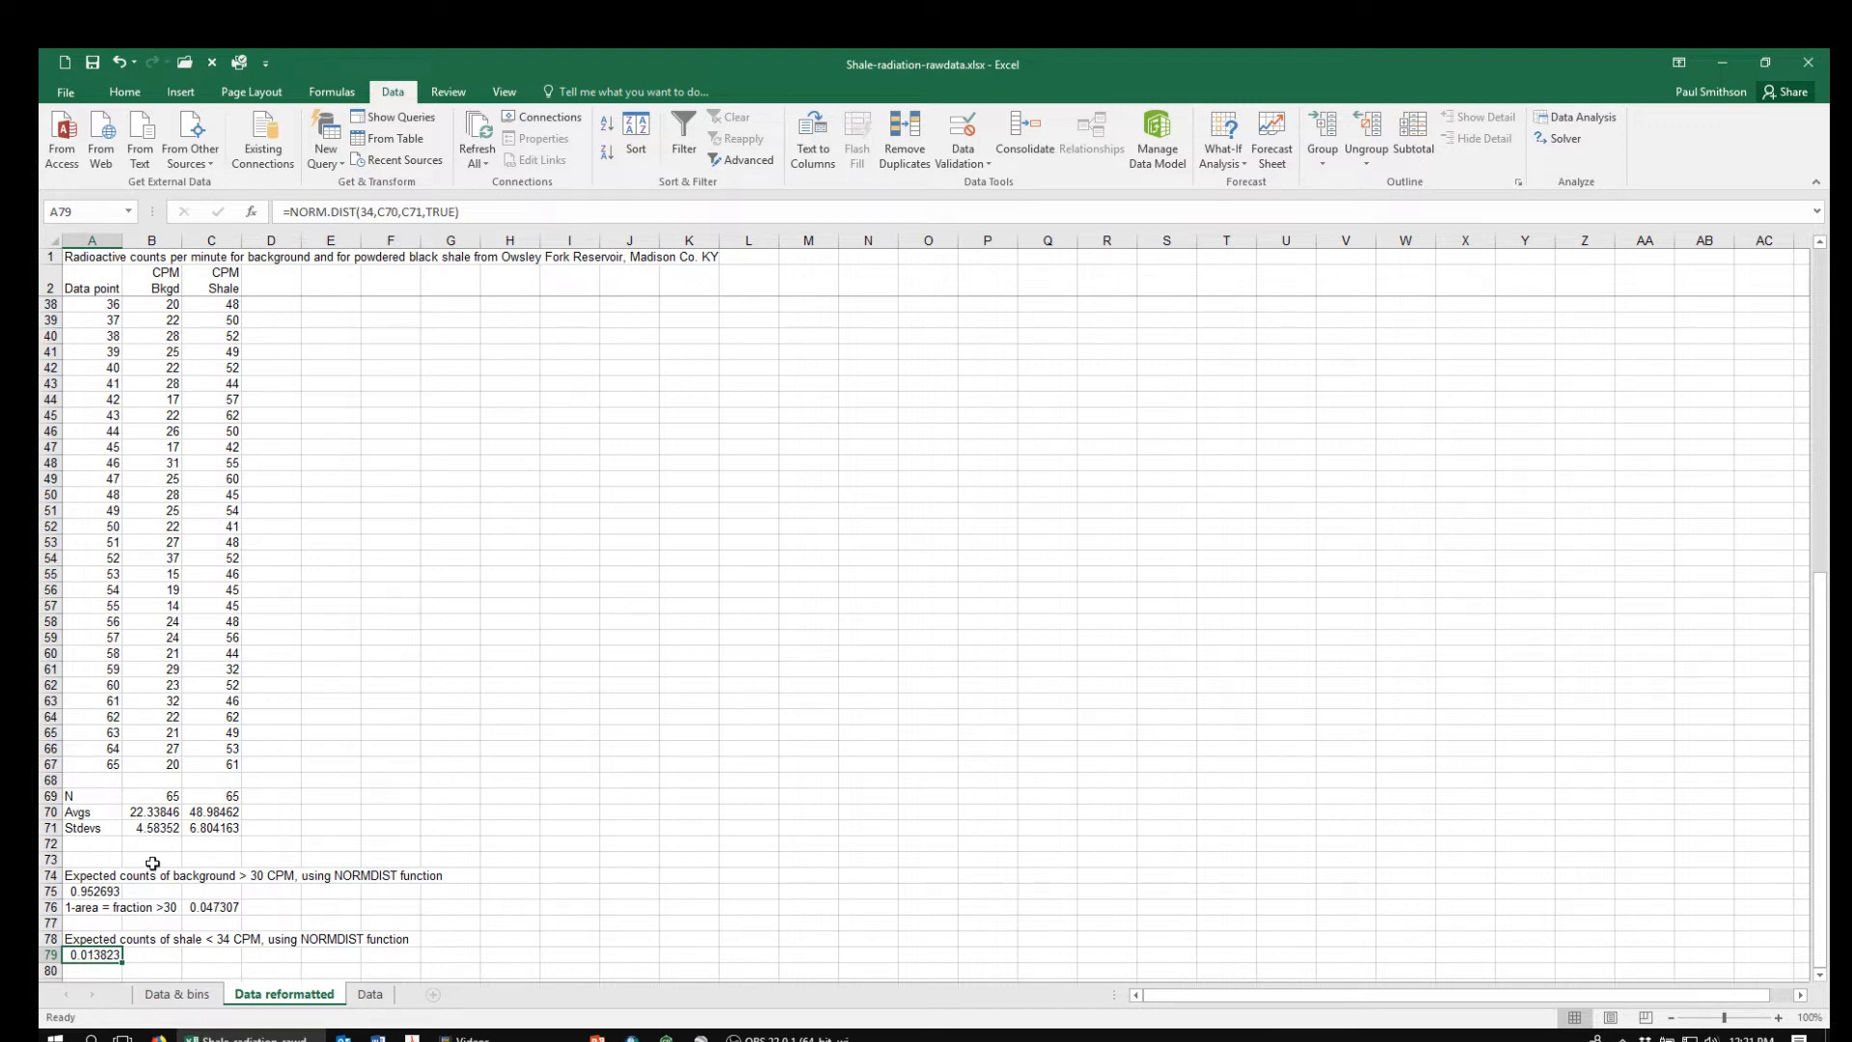
Select cell E4 beside the data and start the F-Test Two-Sample for Variances analysis tool
{"action": "left_click", "coordinate": [307, 729]}
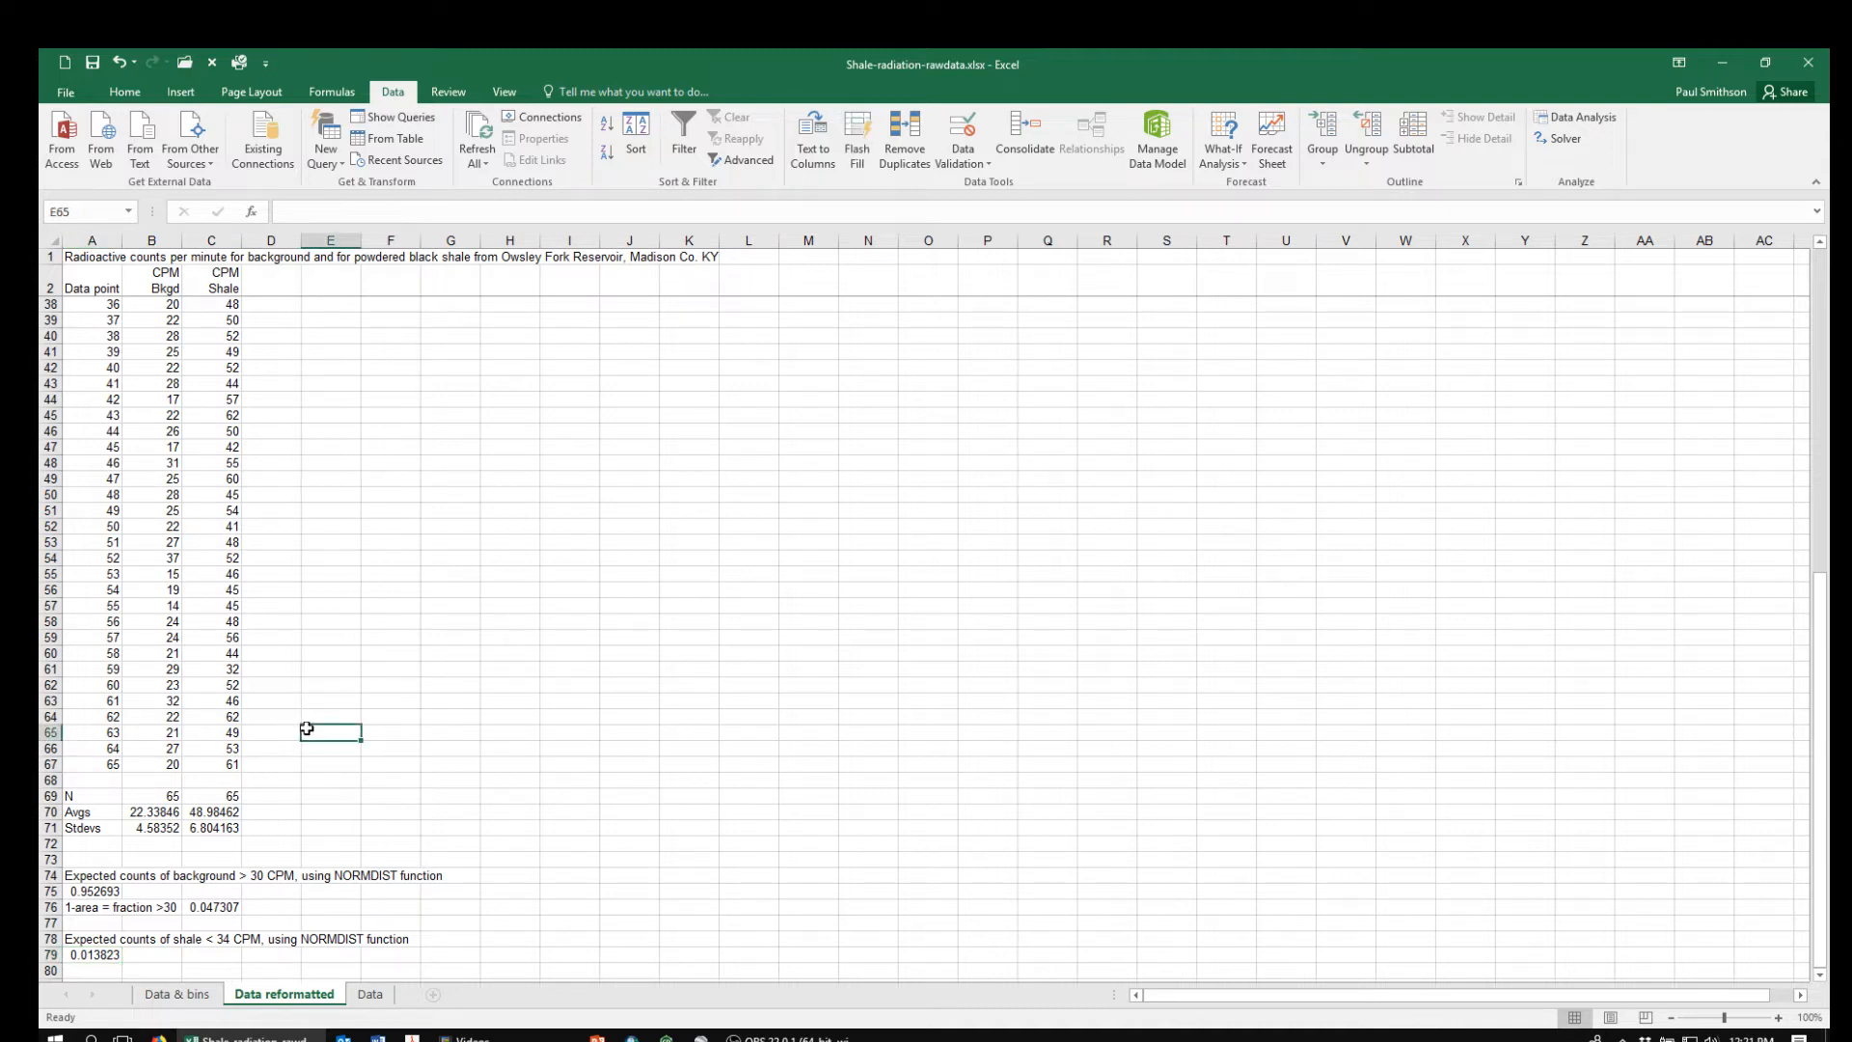
{"action": "key", "text": "ctrl+Home"}
{"action": "key", "text": "Right"}
{"action": "key", "text": "Right"}
{"action": "key", "text": "Right"}
{"action": "key", "text": "Right"}
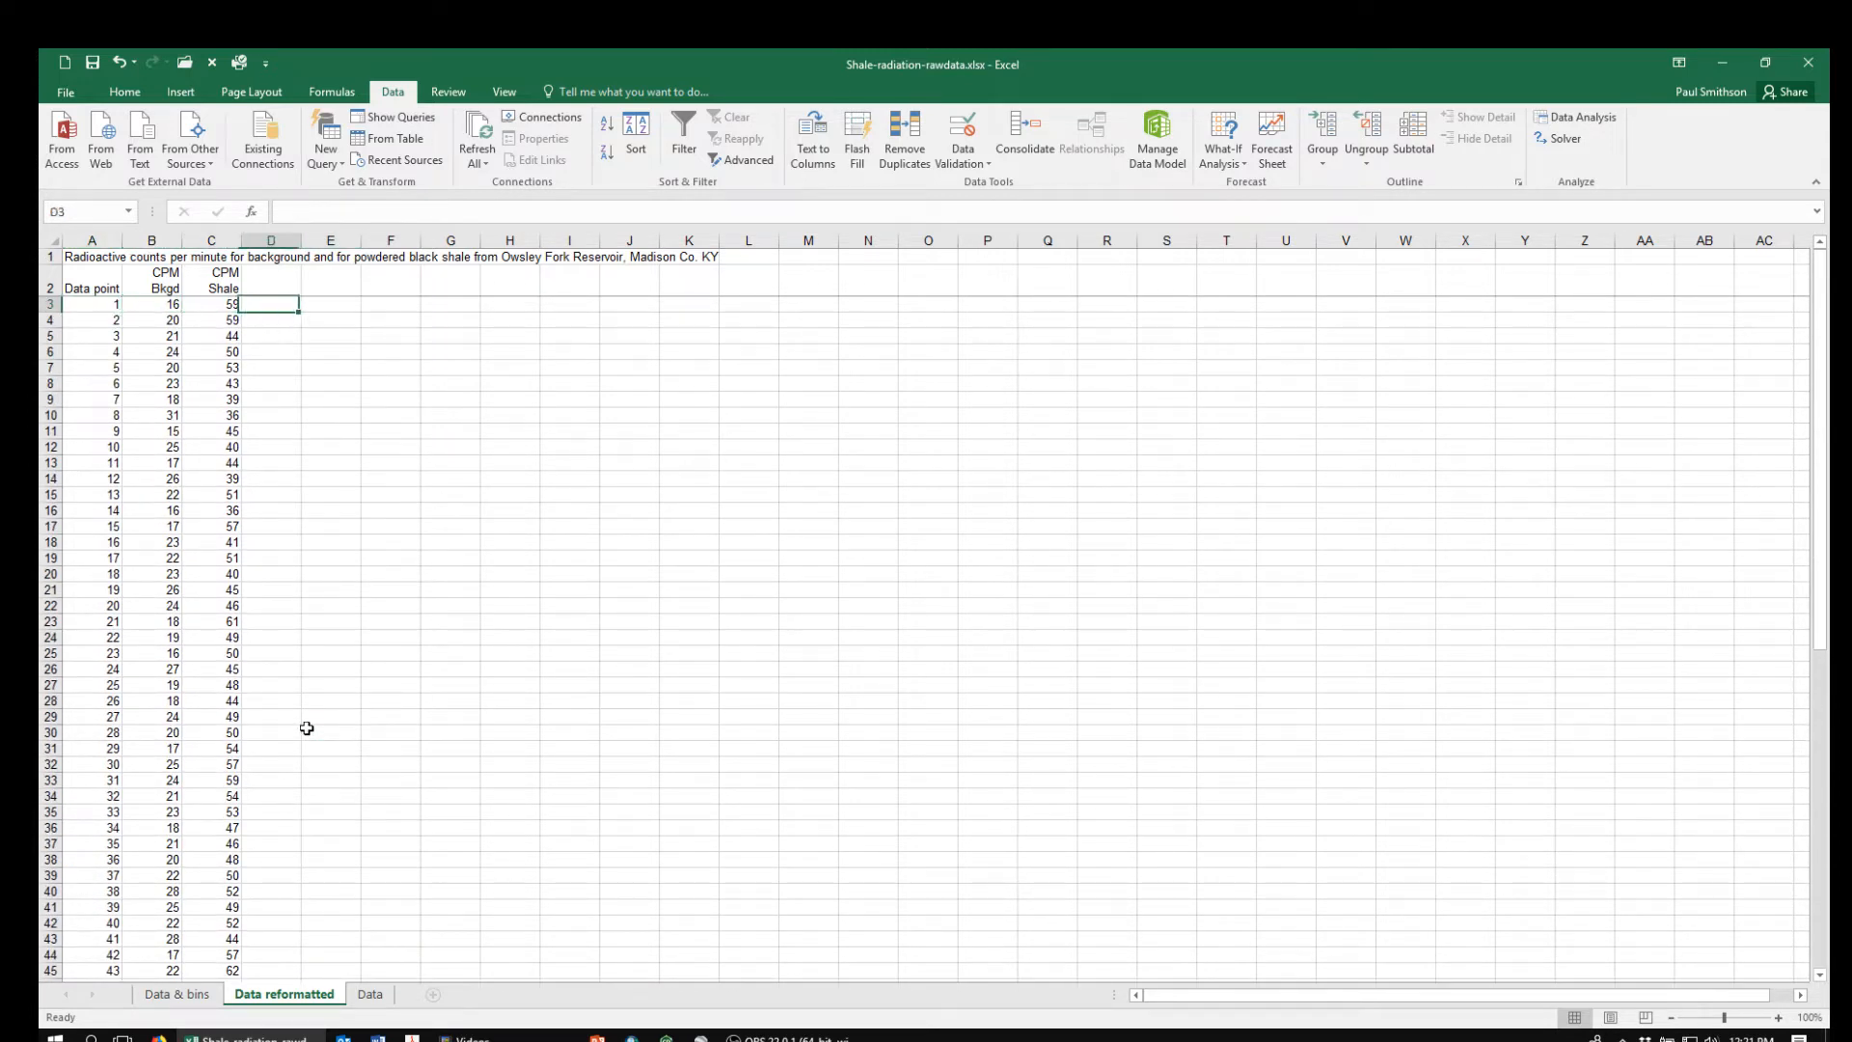
{"action": "key", "text": "Down"}
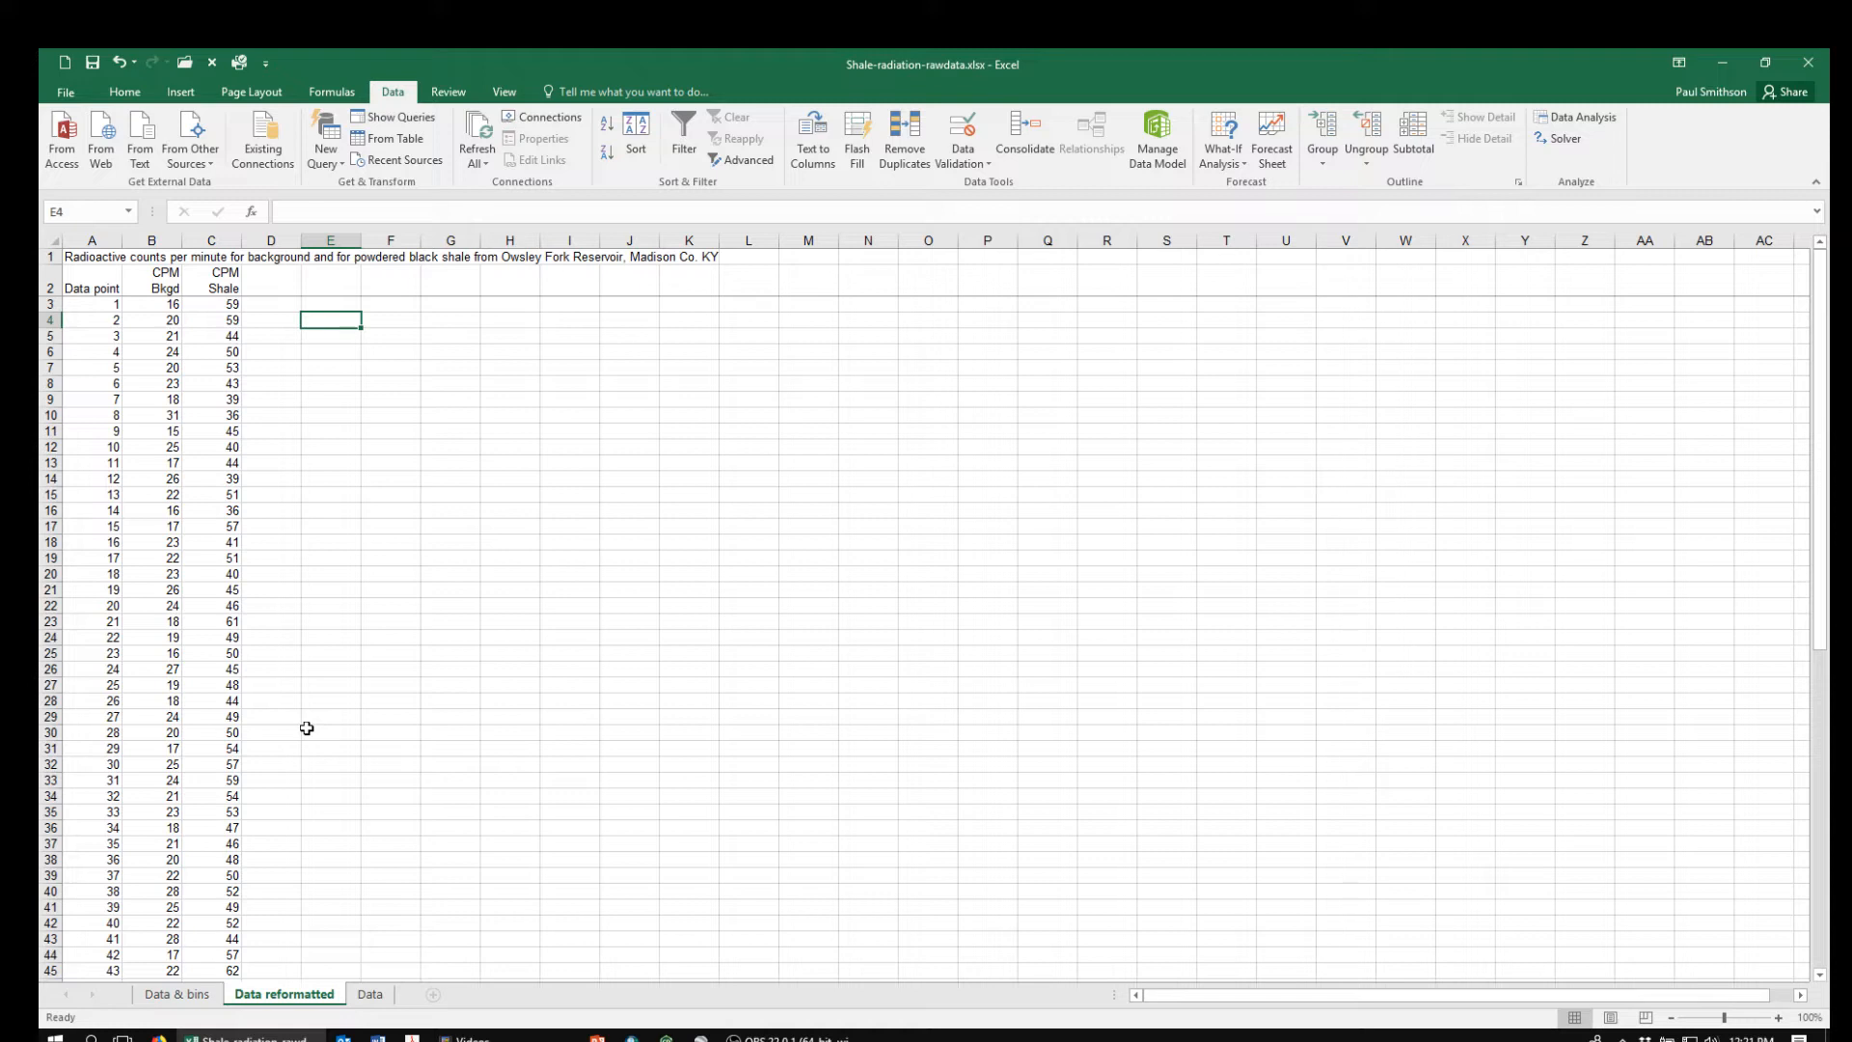
{"action": "left_click", "coordinate": [1572, 119]}
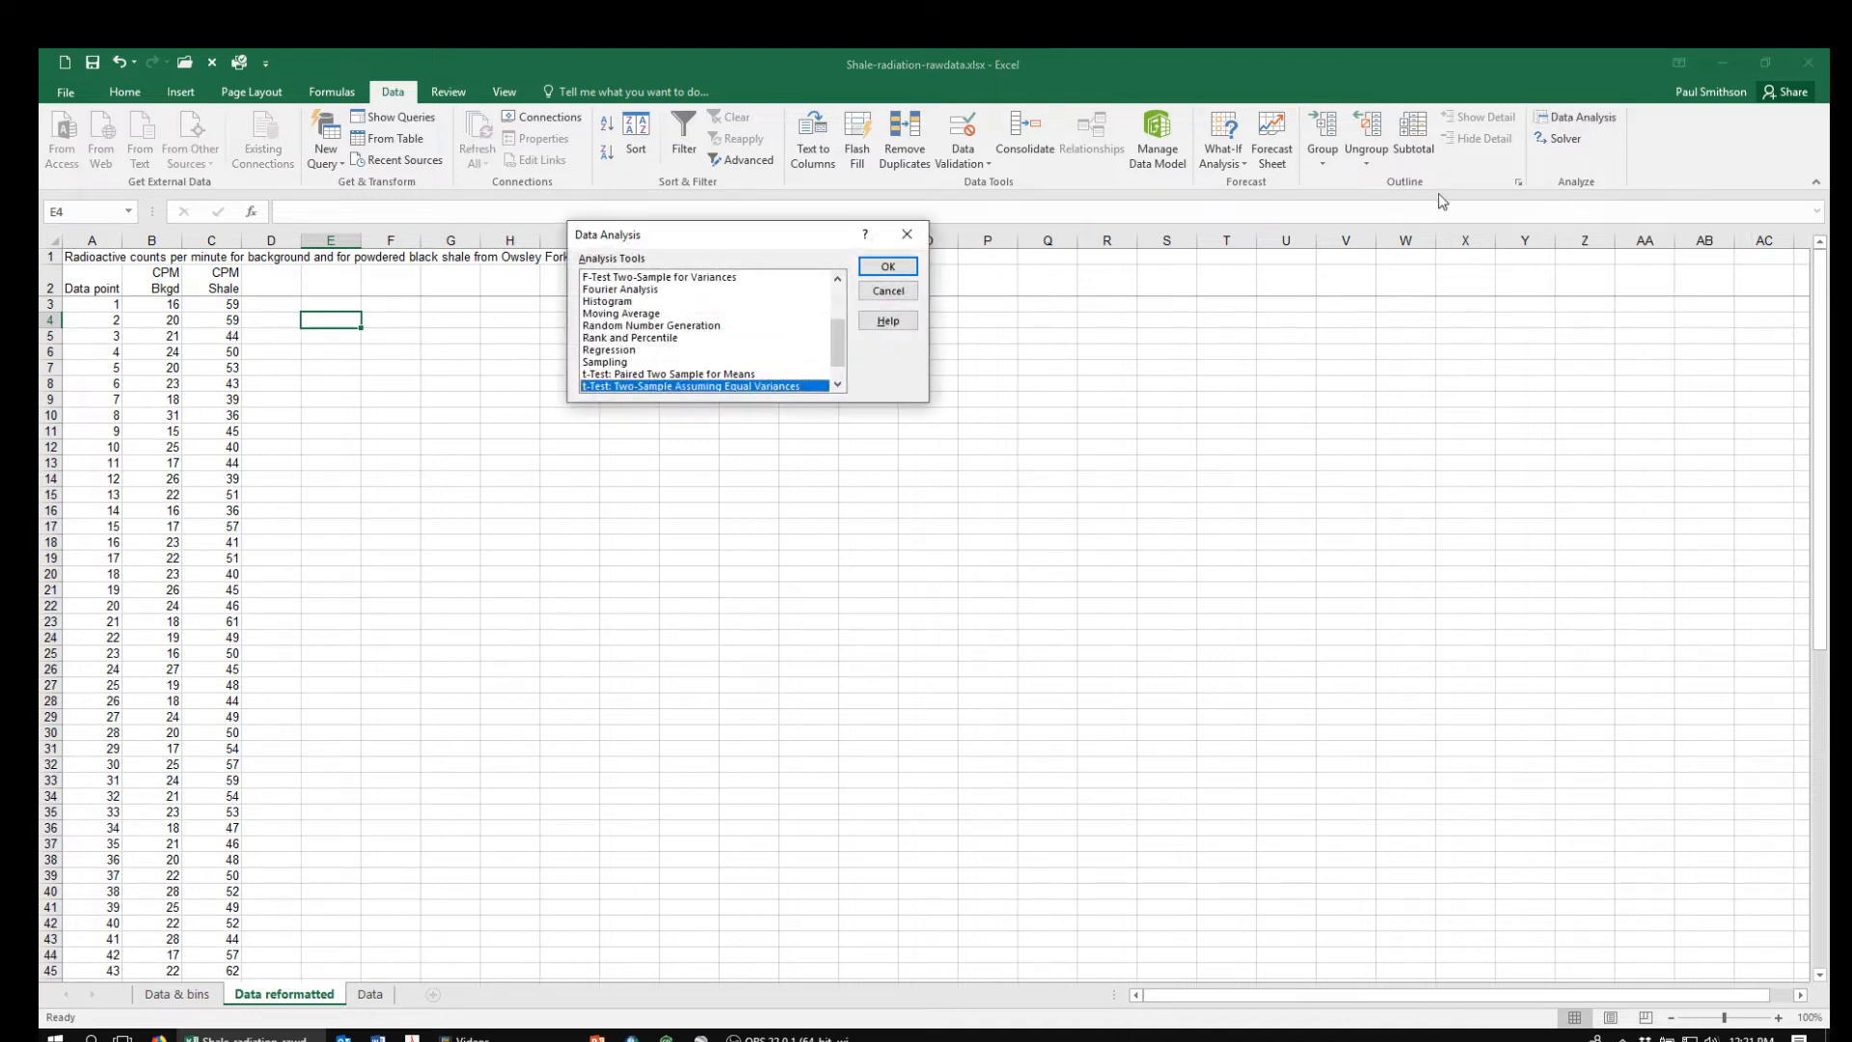
{"action": "mouse_move", "coordinate": [837, 342]}
{"action": "left_mouse_down"}
{"action": "mouse_move", "coordinate": [849, 301]}
{"action": "mouse_move", "coordinate": [849, 318]}
{"action": "left_mouse_up"}
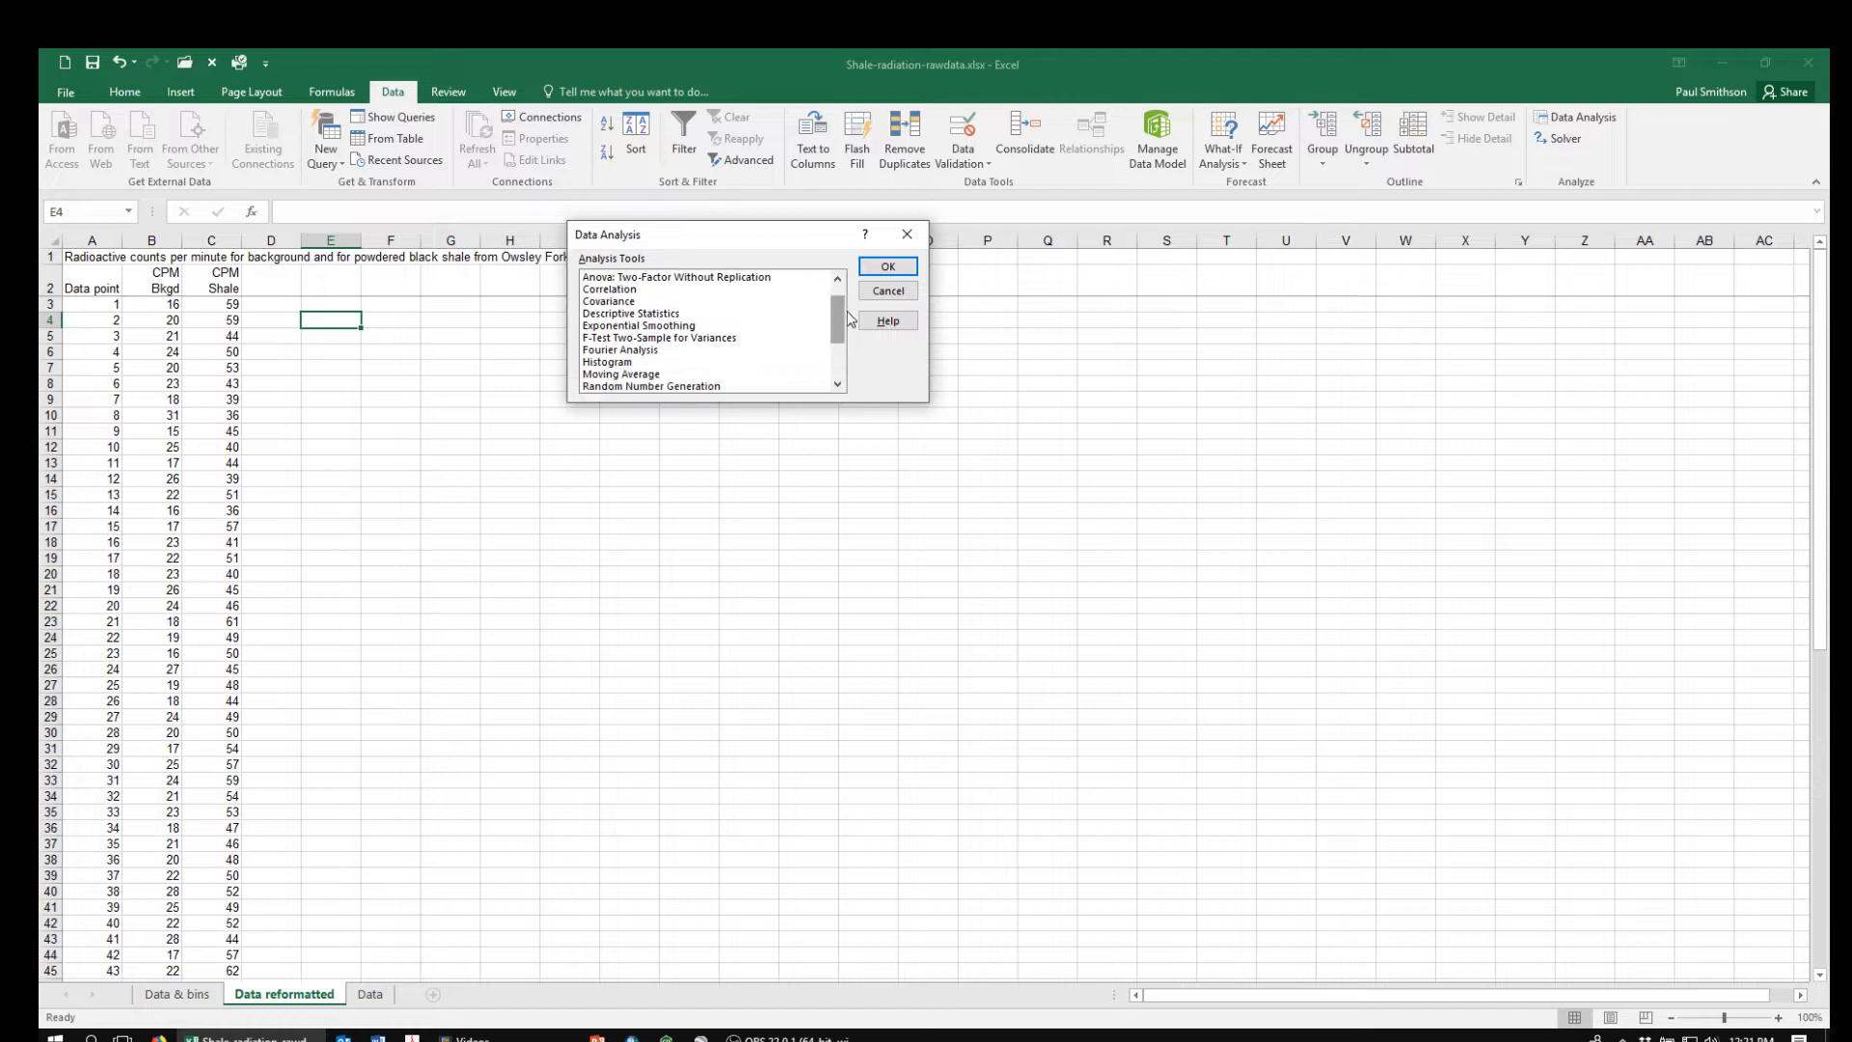
{"action": "left_click", "coordinate": [624, 339]}
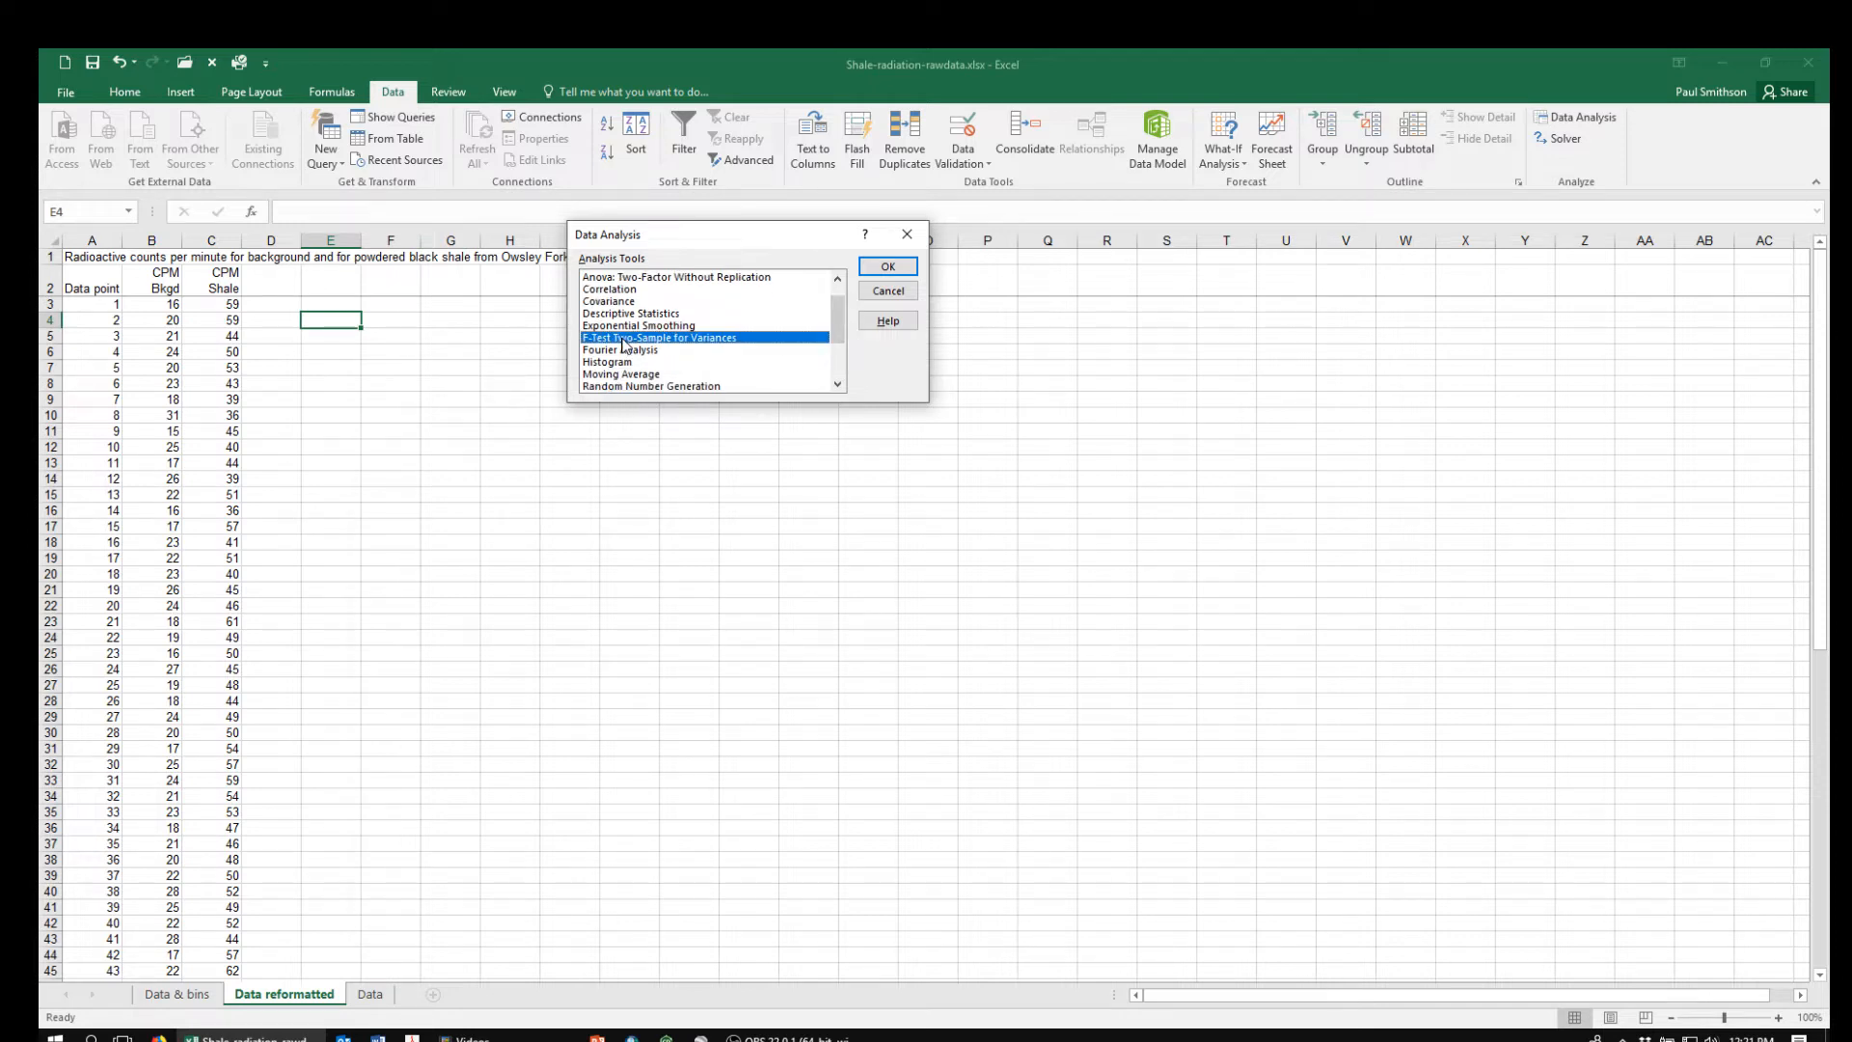
{"action": "left_click", "coordinate": [887, 270]}
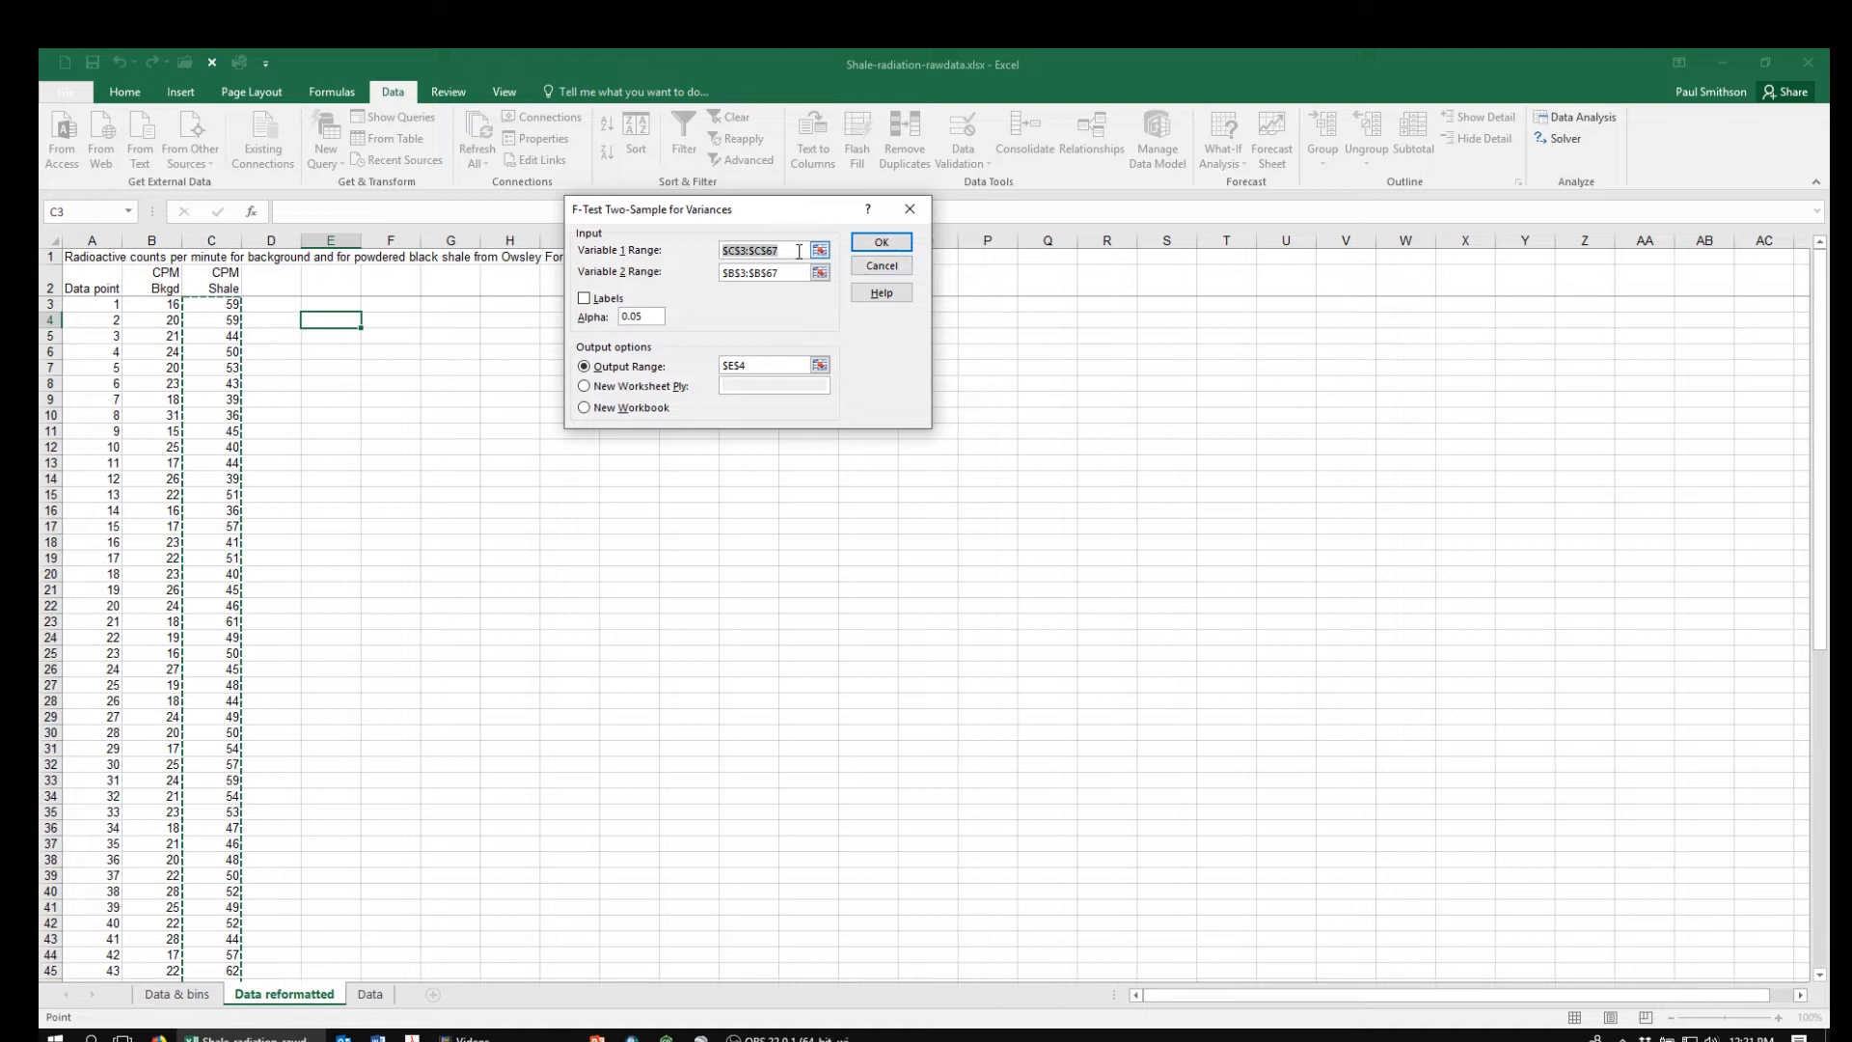
Clear the prefilled Variable 1, Variable 2 and output ranges of the F-test
{"action": "key", "text": "Delete"}
{"action": "left_click_drag", "start_coordinate": [789, 273], "coordinate": [707, 278]}
{"action": "key", "text": "Delete"}
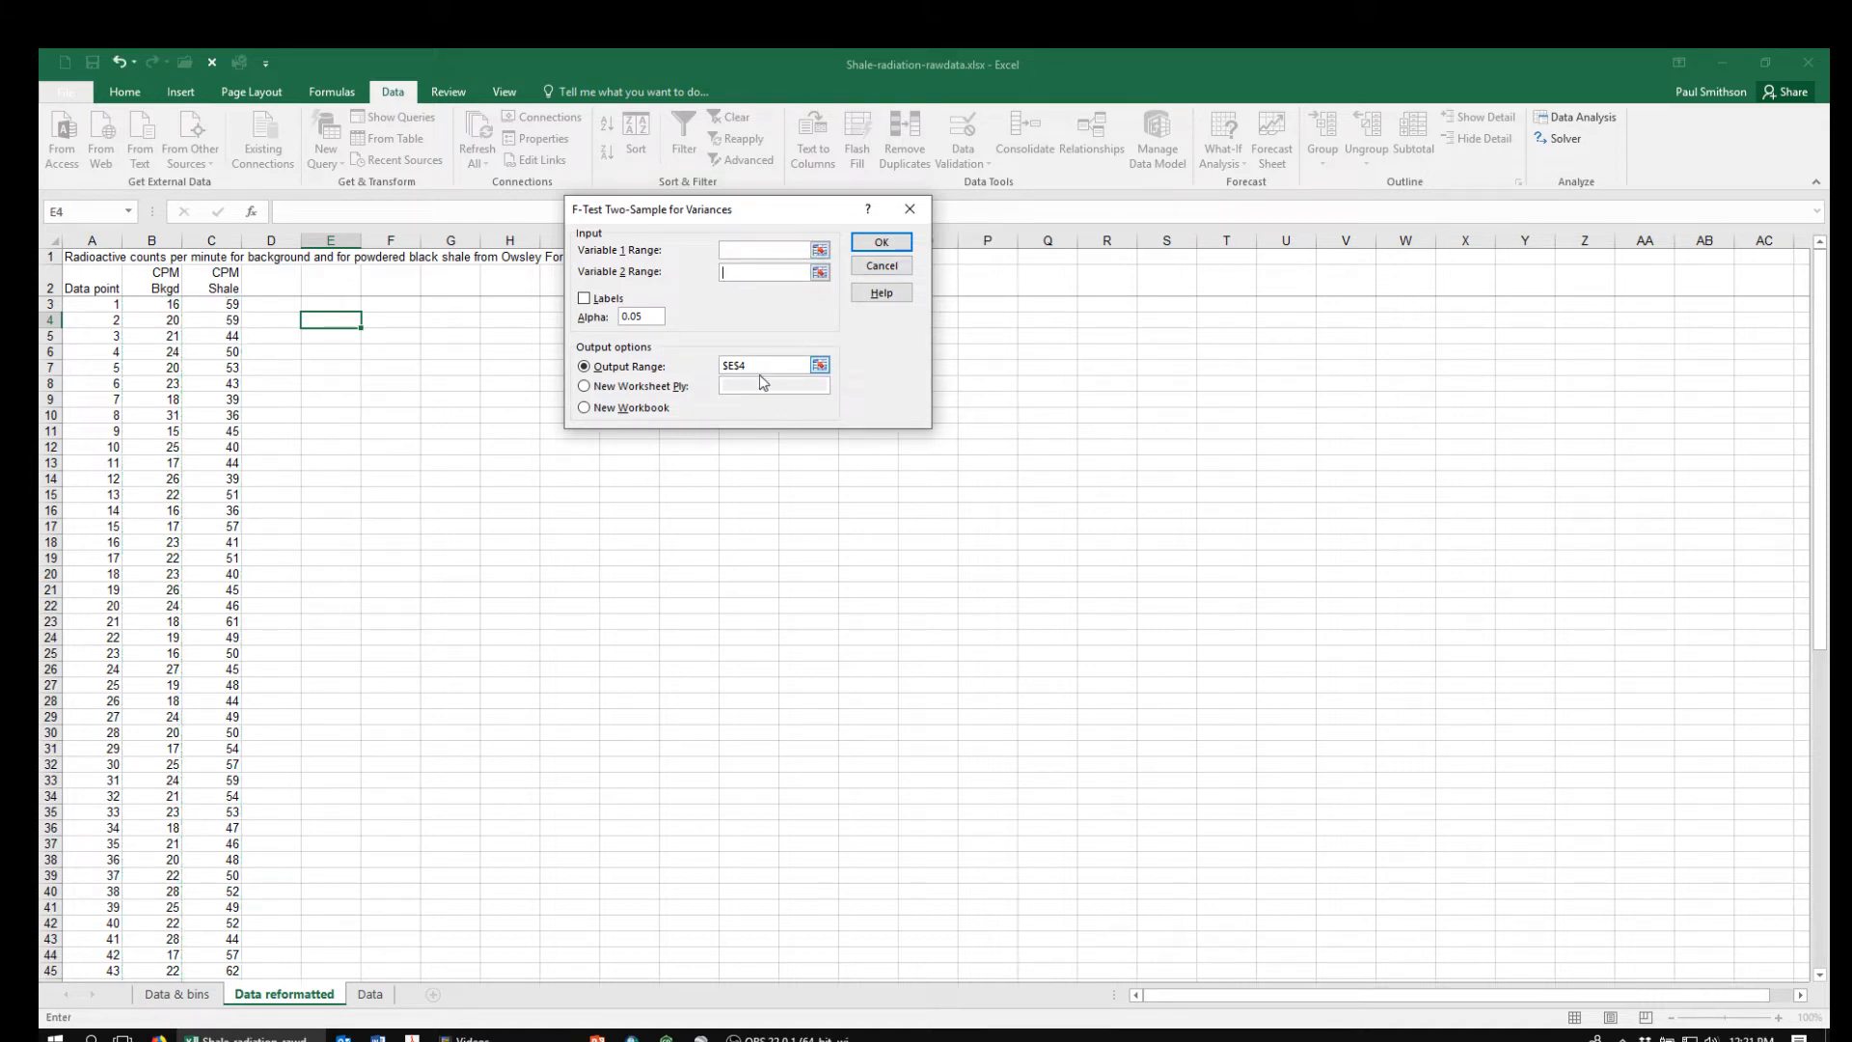
{"action": "left_click_drag", "start_coordinate": [764, 364], "coordinate": [691, 362]}
{"action": "key", "text": "Delete"}
{"action": "left_click", "coordinate": [821, 252]}
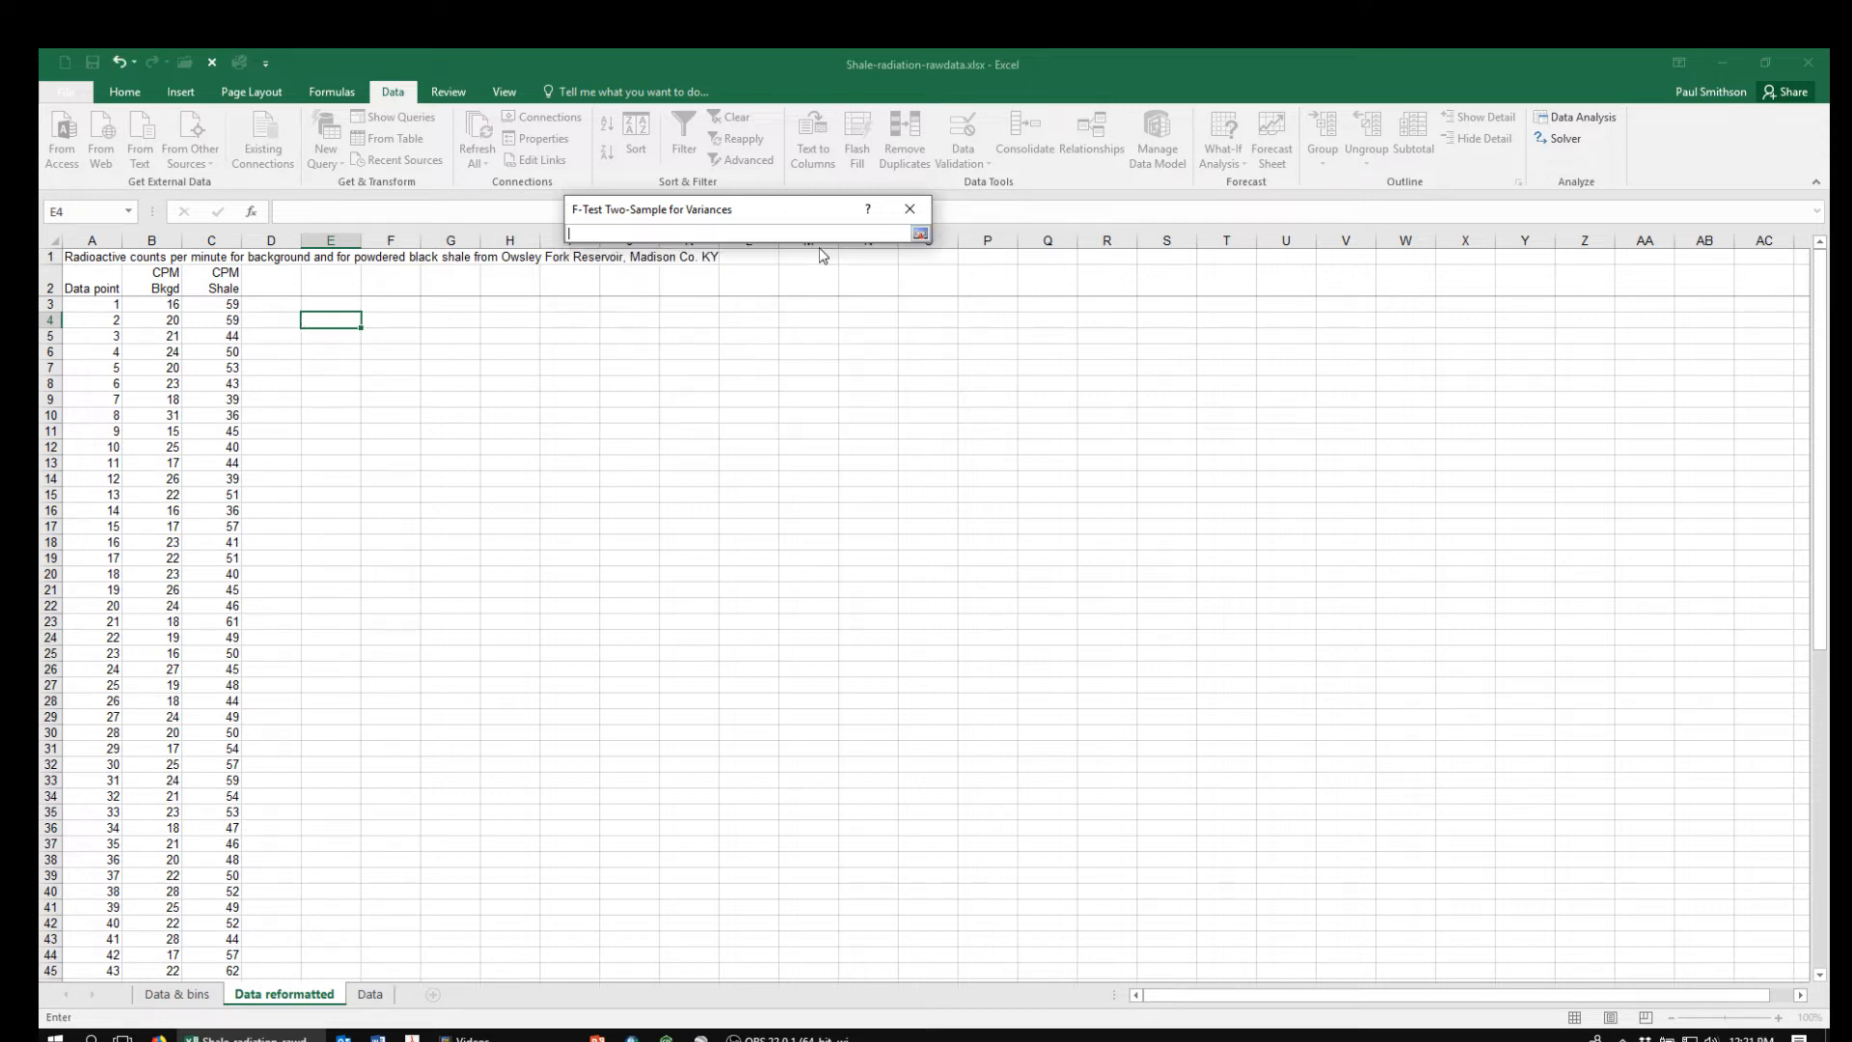
{"action": "left_click_drag", "start_coordinate": [1815, 405], "coordinate": [1780, 661]}
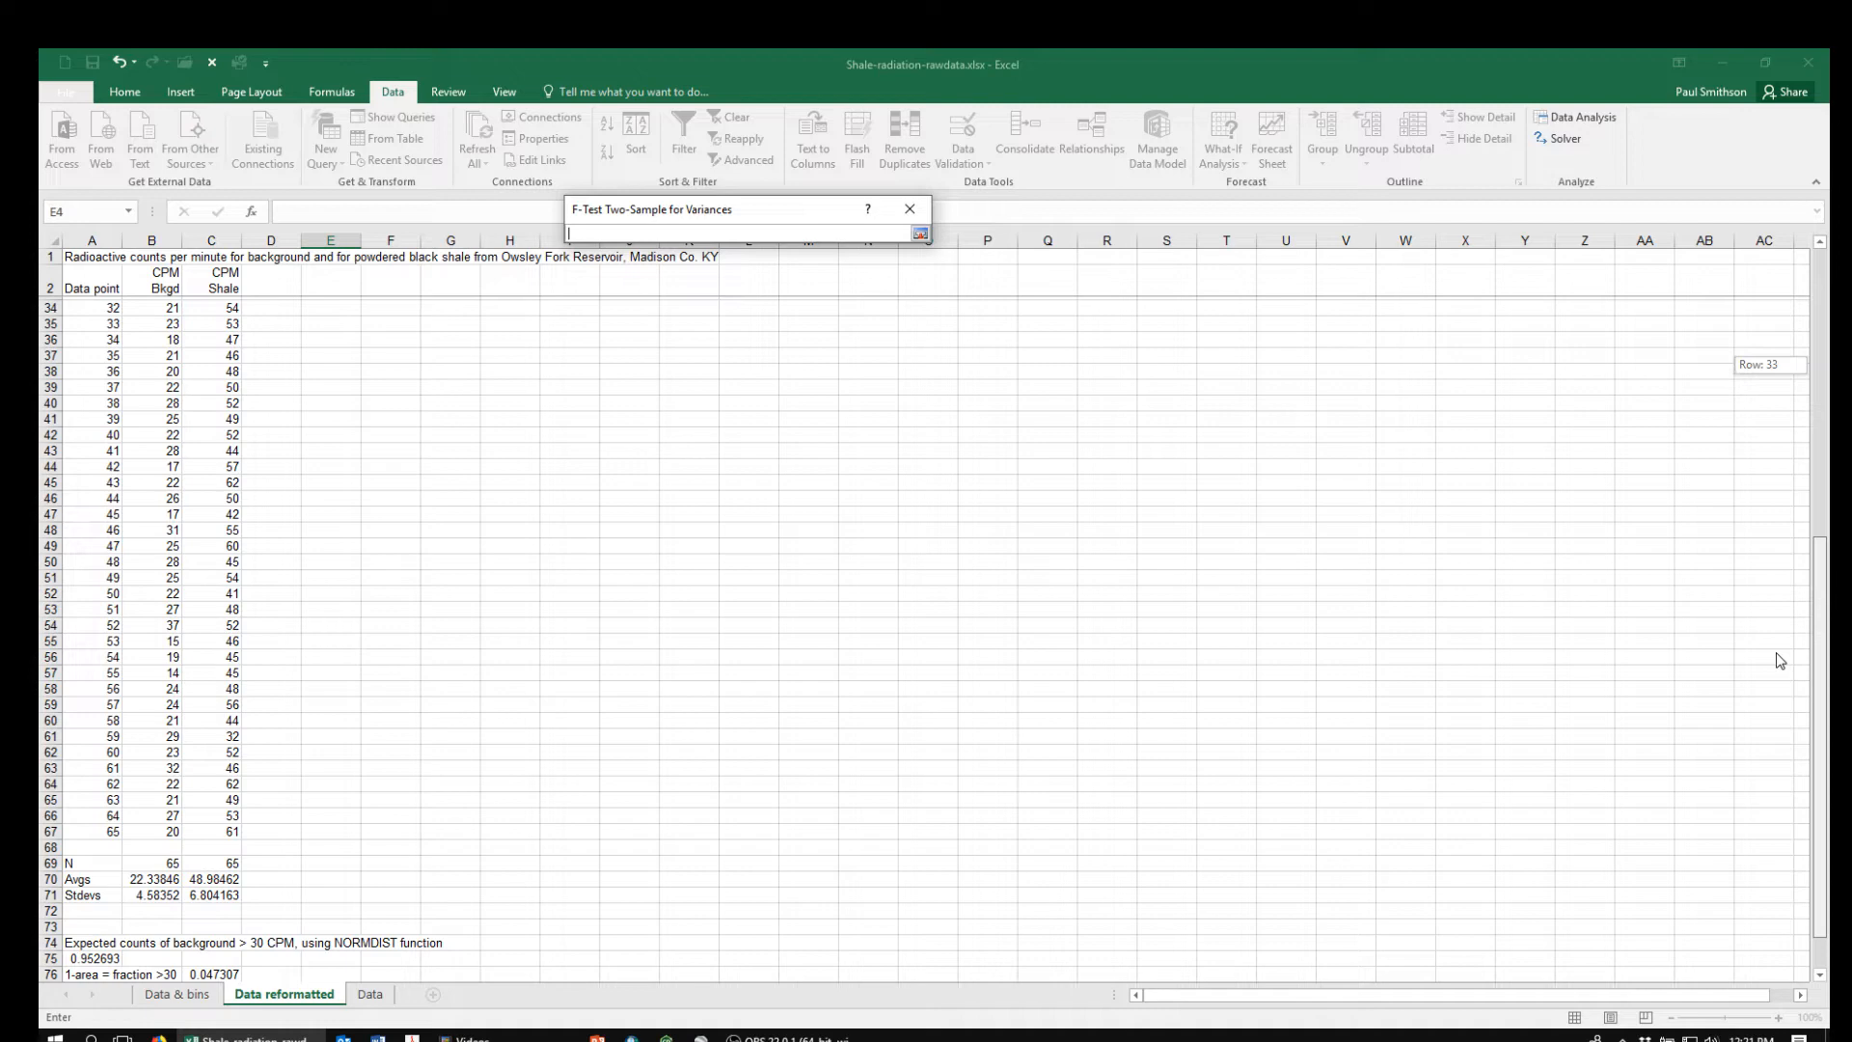
{"action": "left_click_drag", "start_coordinate": [1780, 661], "coordinate": [1418, 406]}
{"action": "left_click", "coordinate": [920, 234]}
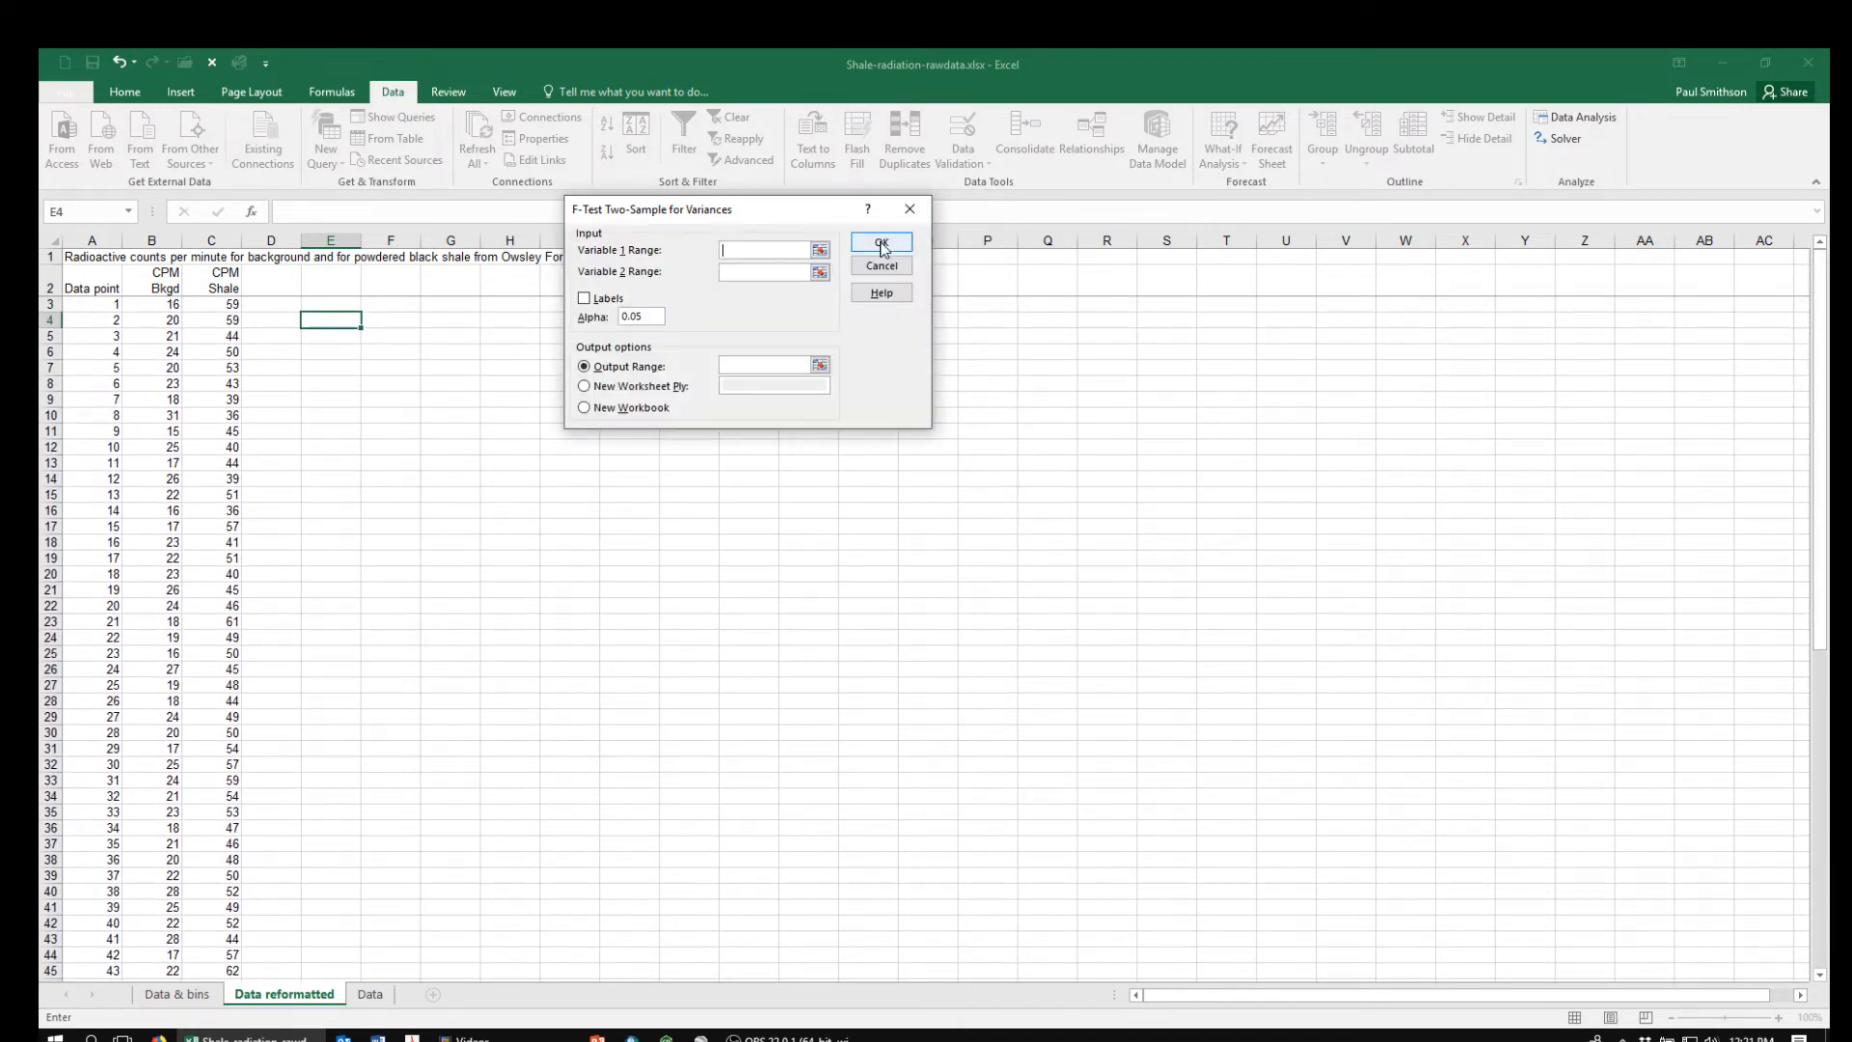
Set the F-test's Variable 1 range to the shale counts, $C$3:$C$67
{"action": "left_click", "coordinate": [820, 250]}
{"action": "left_click", "coordinate": [226, 304]}
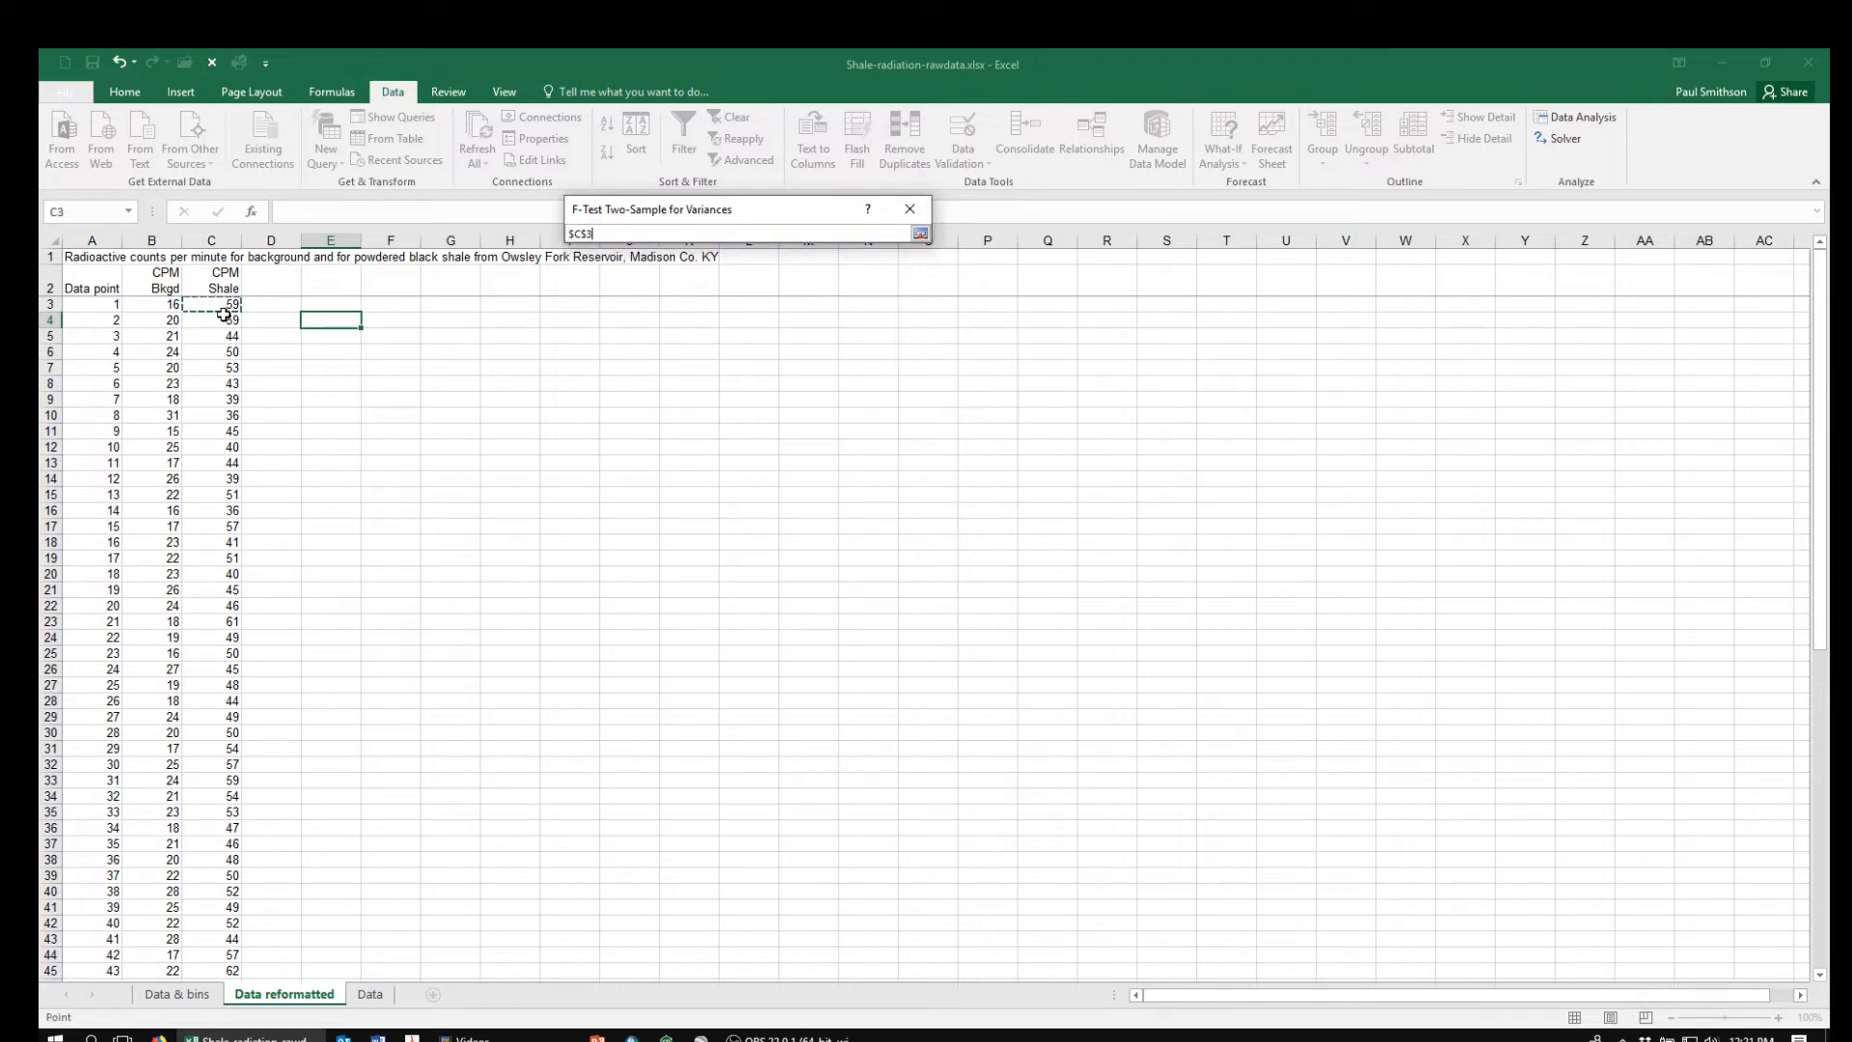
{"action": "key", "text": "ctrl+shift+Down"}
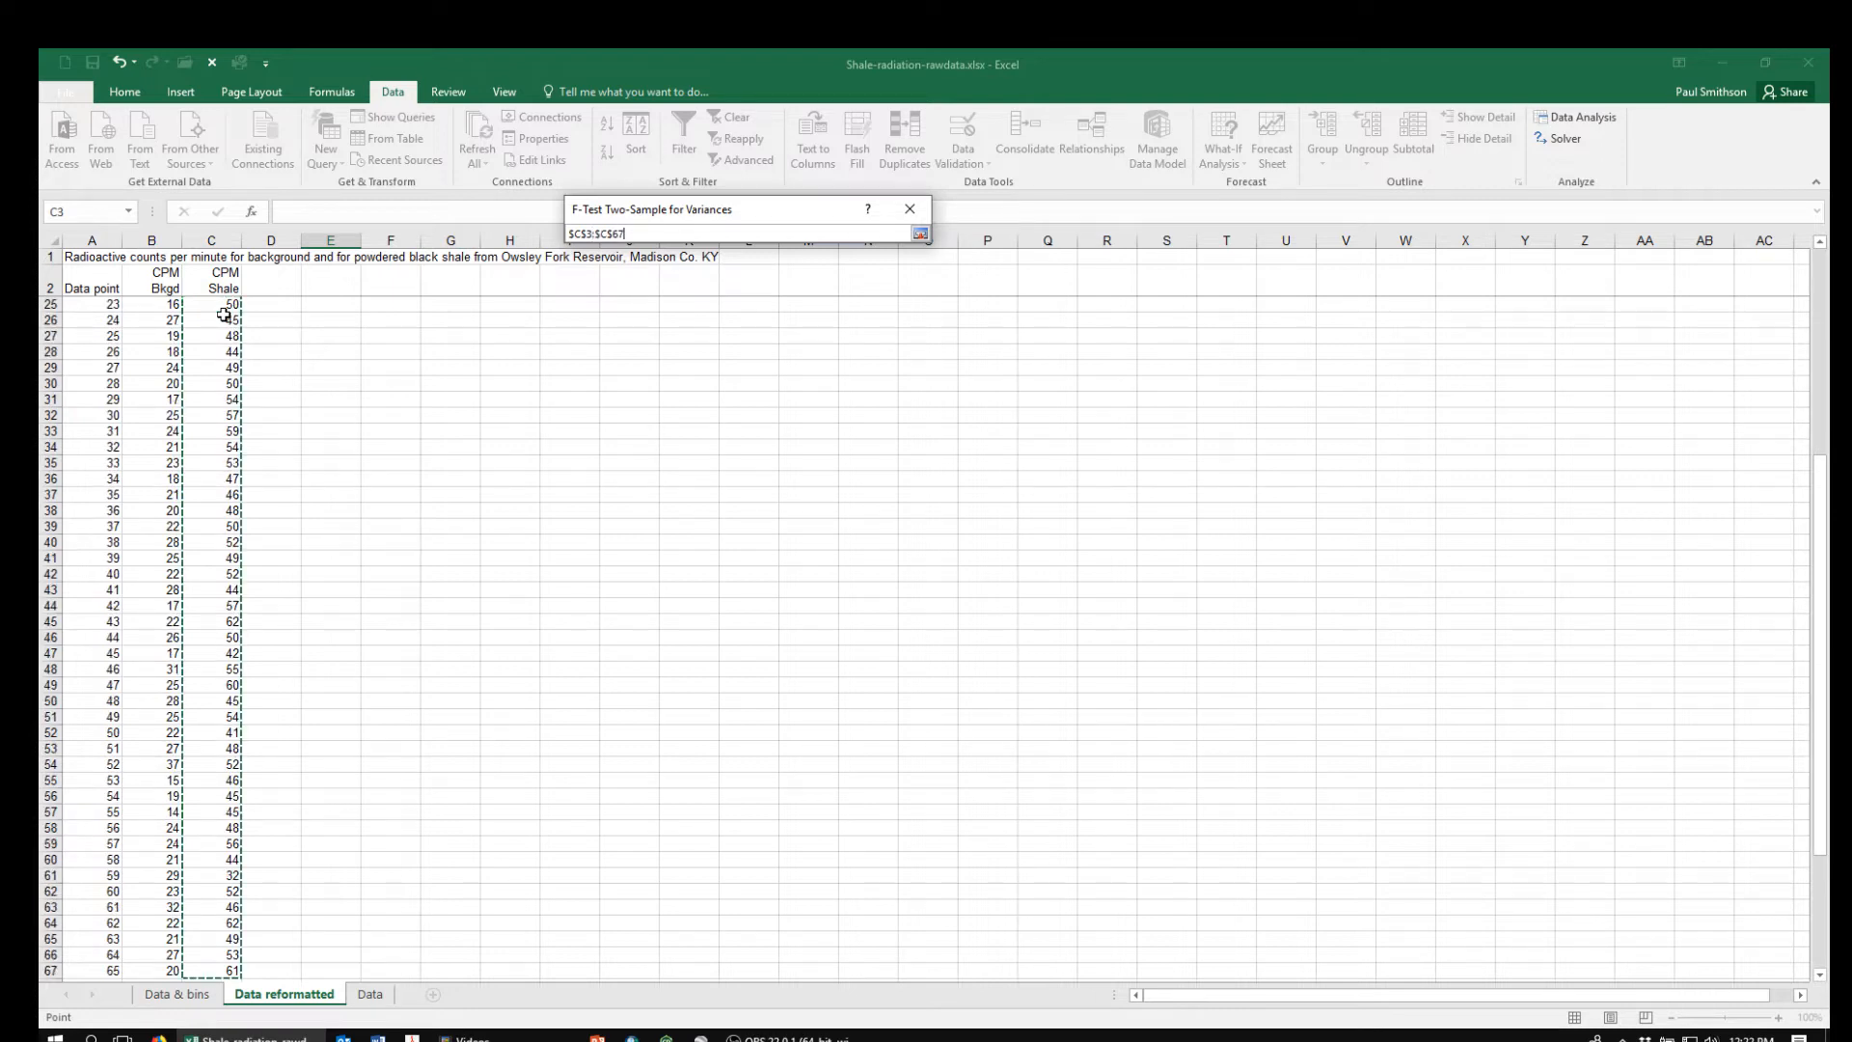
{"action": "left_click", "coordinate": [921, 238]}
Set the F-test's Variable 2 range to the background counts, $B$3:$B$67
{"action": "left_click", "coordinate": [825, 273]}
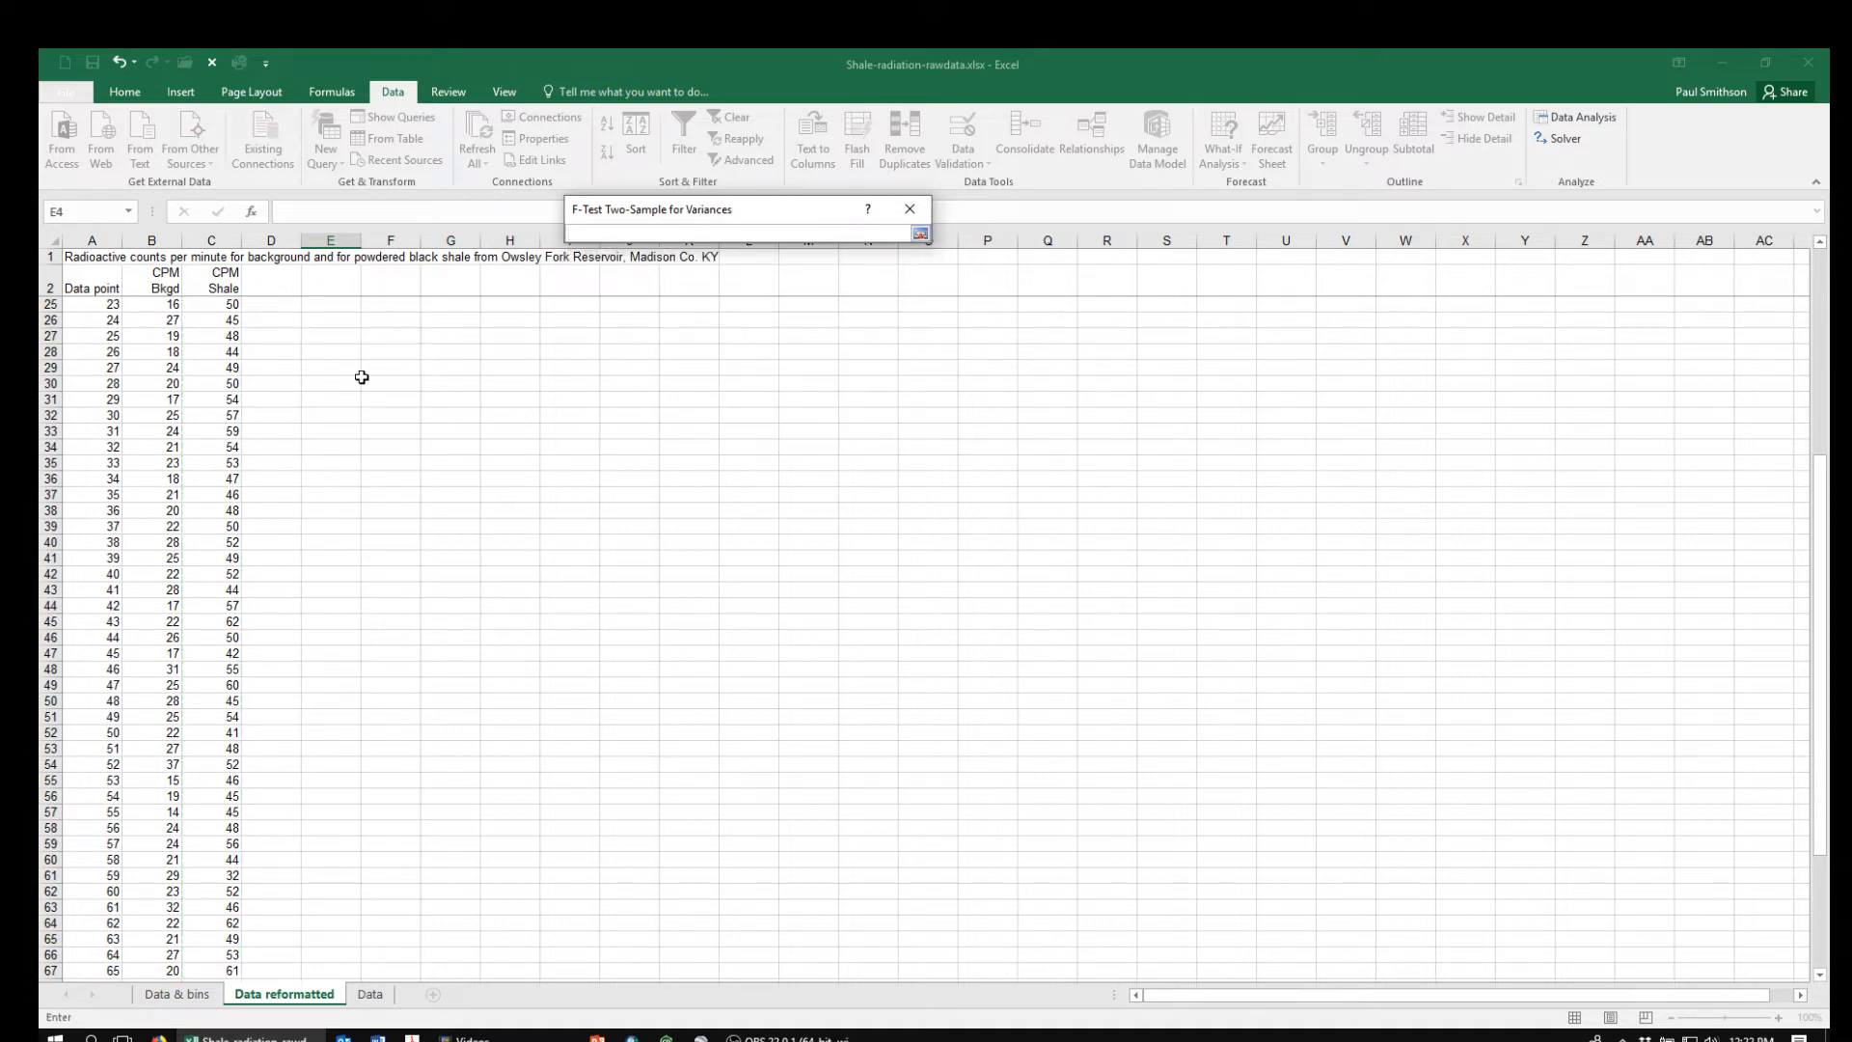
{"action": "key", "text": "Left"}
{"action": "key", "text": "Left"}
{"action": "key", "text": "Left"}
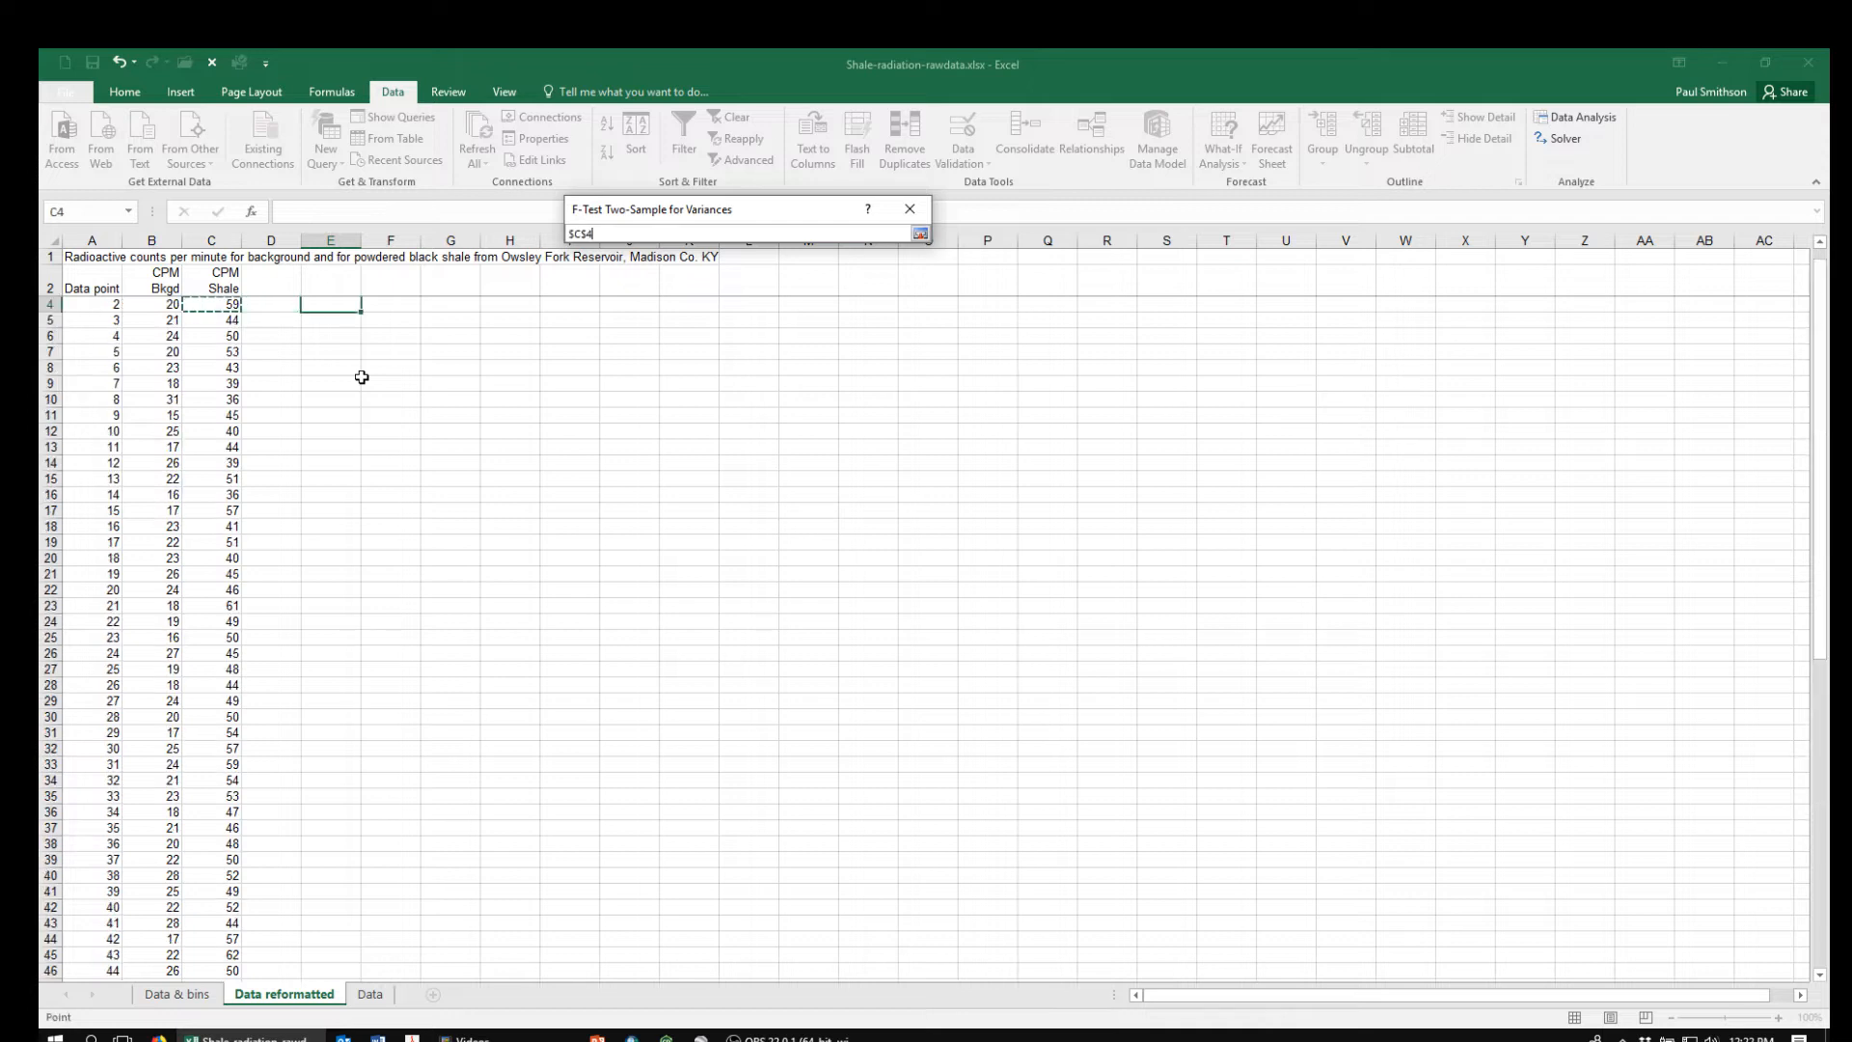
{"action": "key", "text": "Up"}
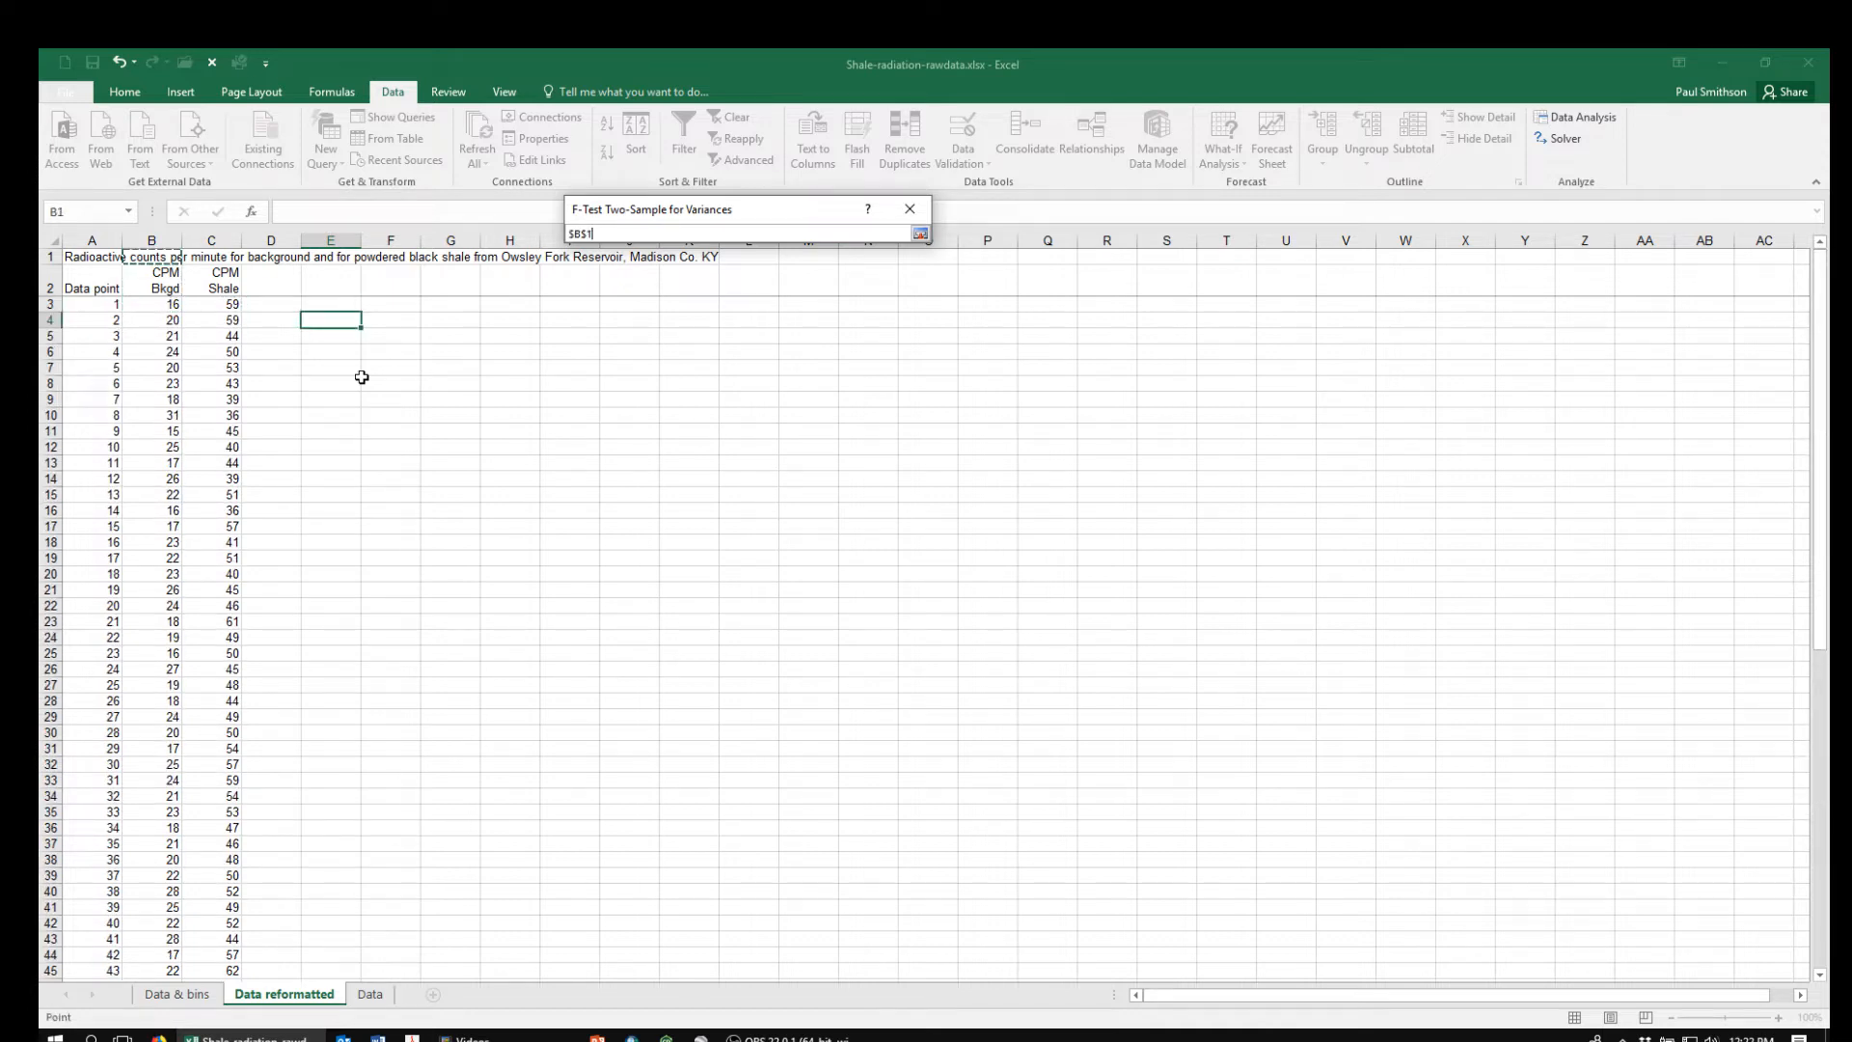
{"action": "key", "text": "ctrl+shift+Down"}
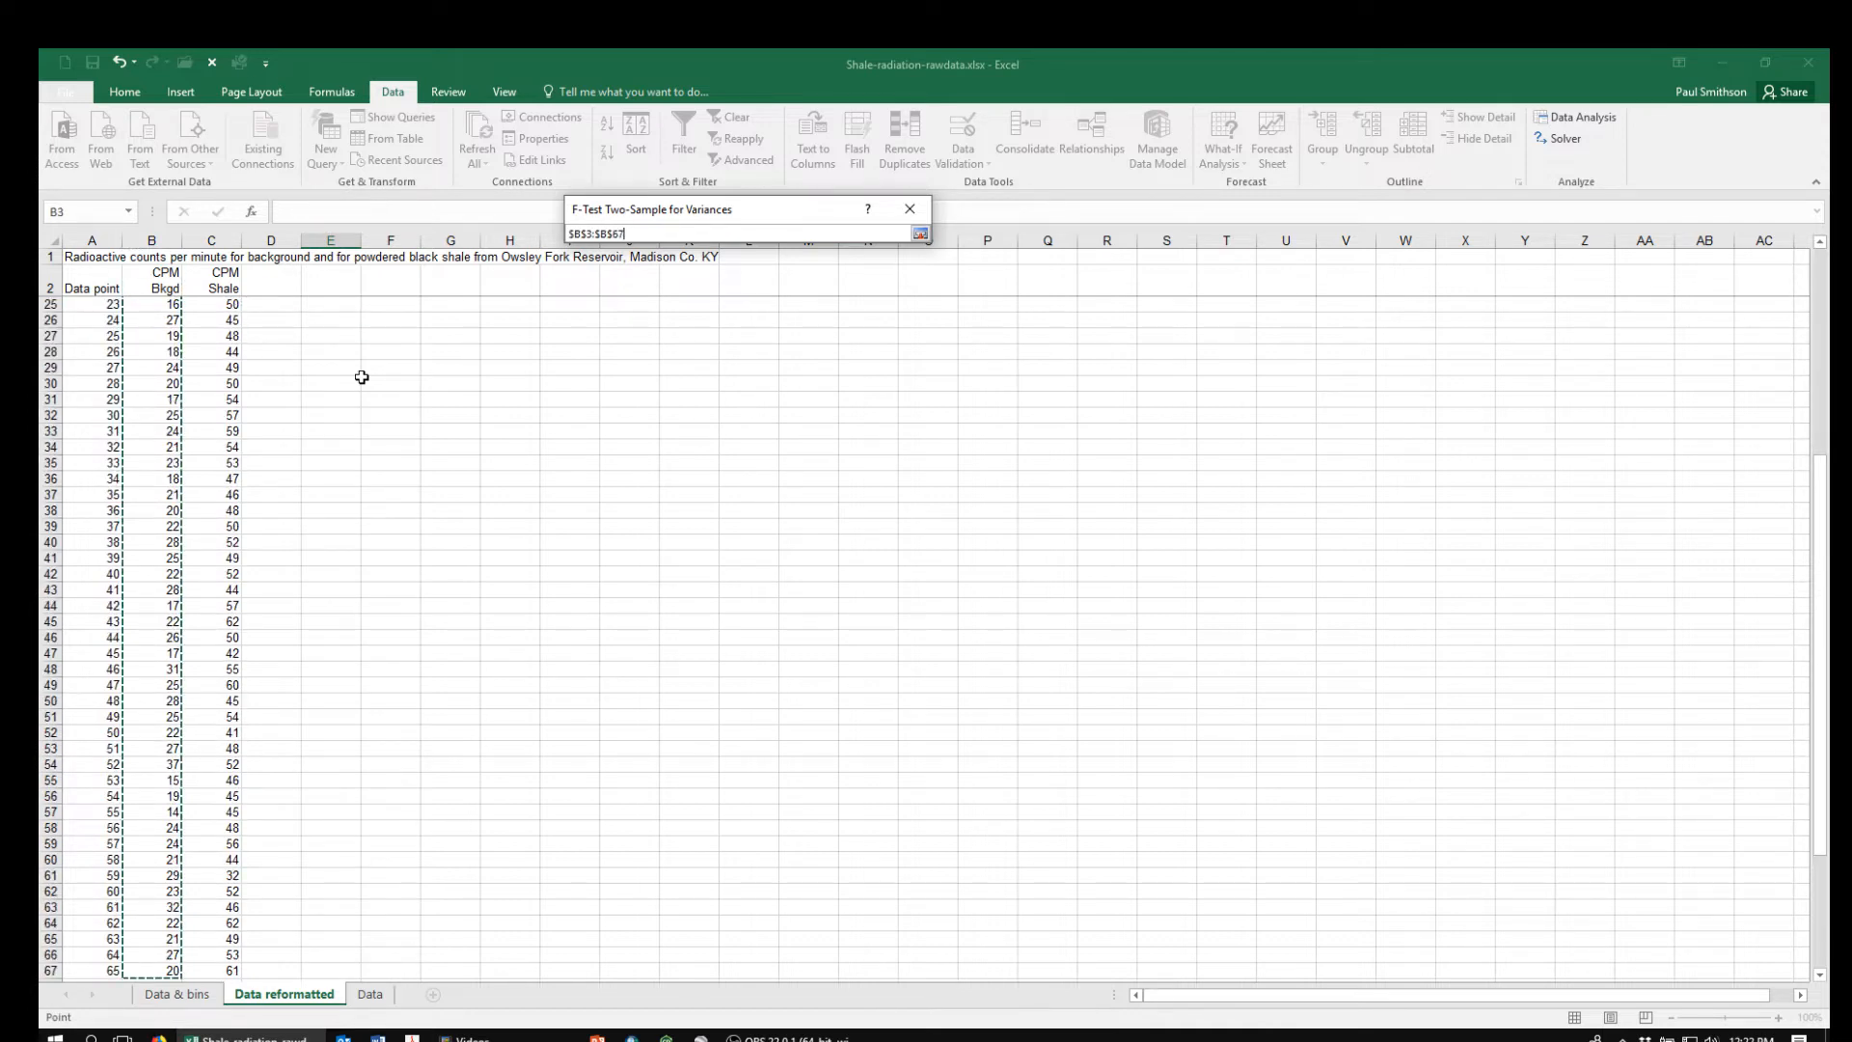
{"action": "left_click", "coordinate": [920, 233]}
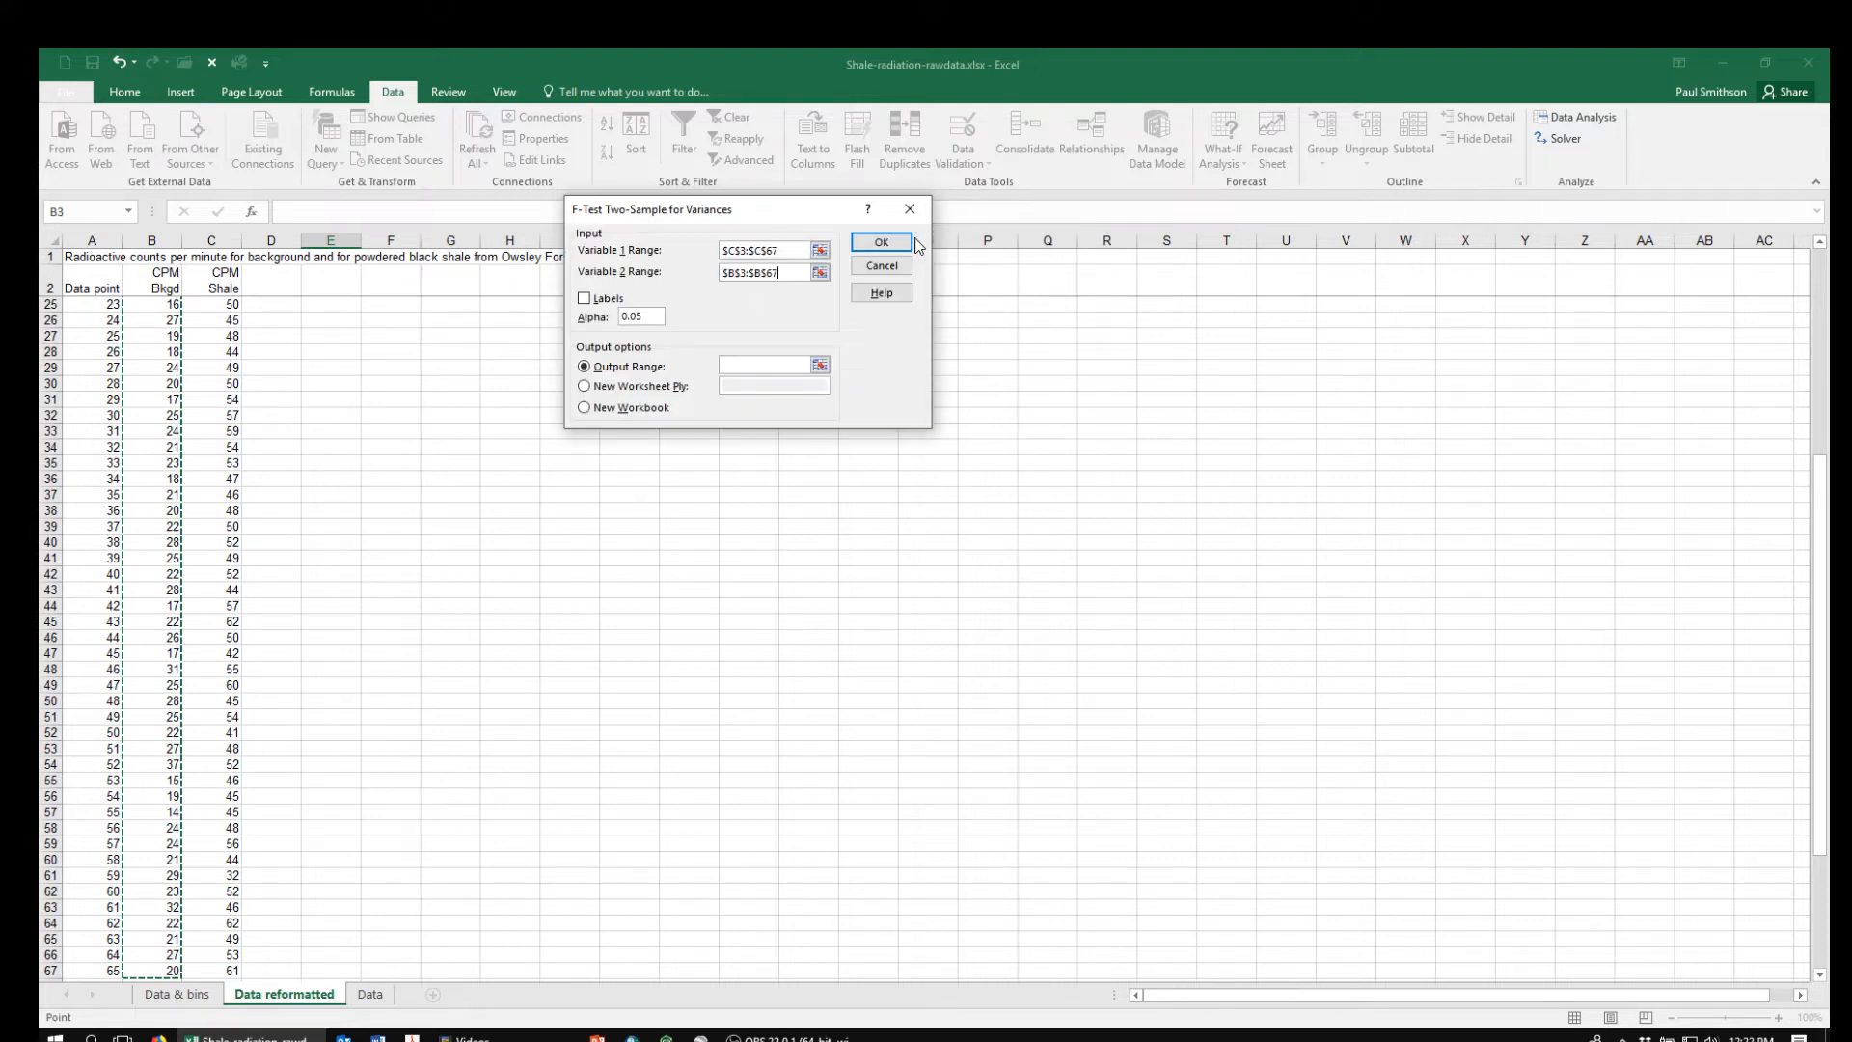
Run the F-test with its output range at $E$4, and widen column E to fit the result labels
{"action": "left_click", "coordinate": [820, 363]}
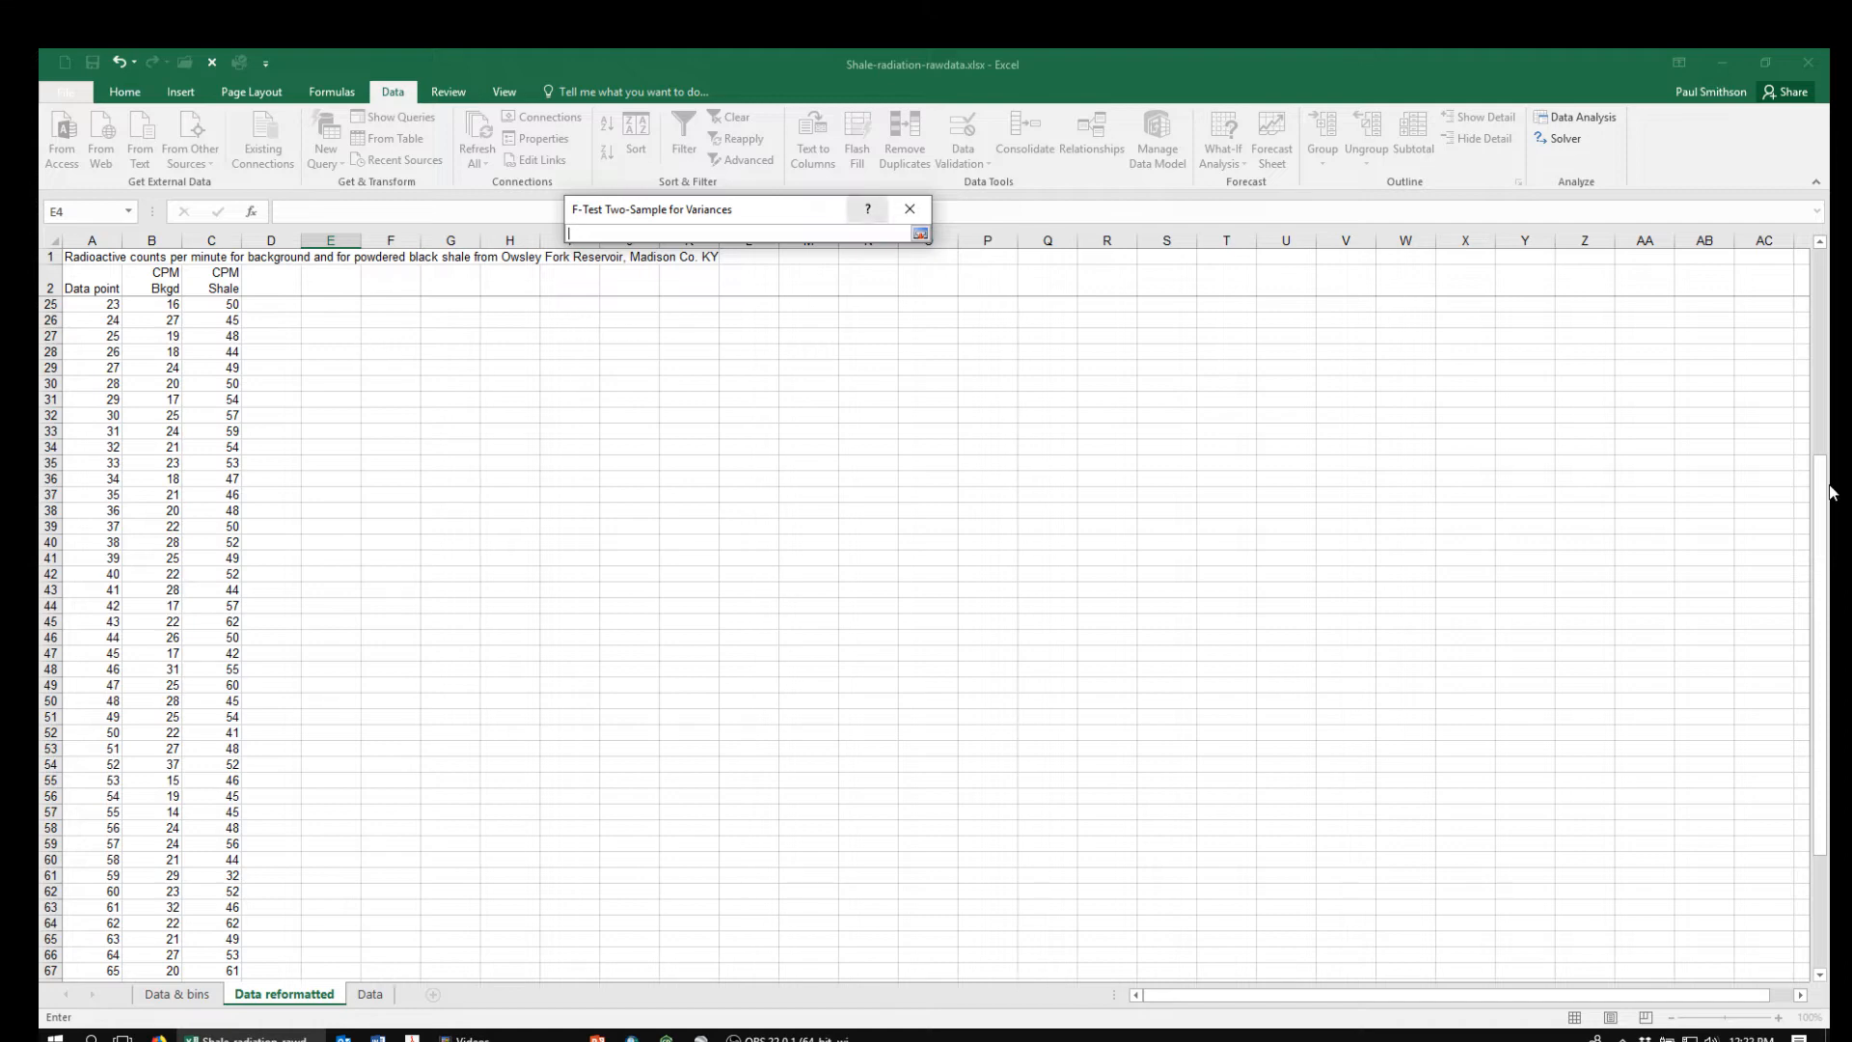
{"action": "left_click_drag", "start_coordinate": [1833, 492], "coordinate": [1833, 285]}
{"action": "left_click", "coordinate": [316, 319]}
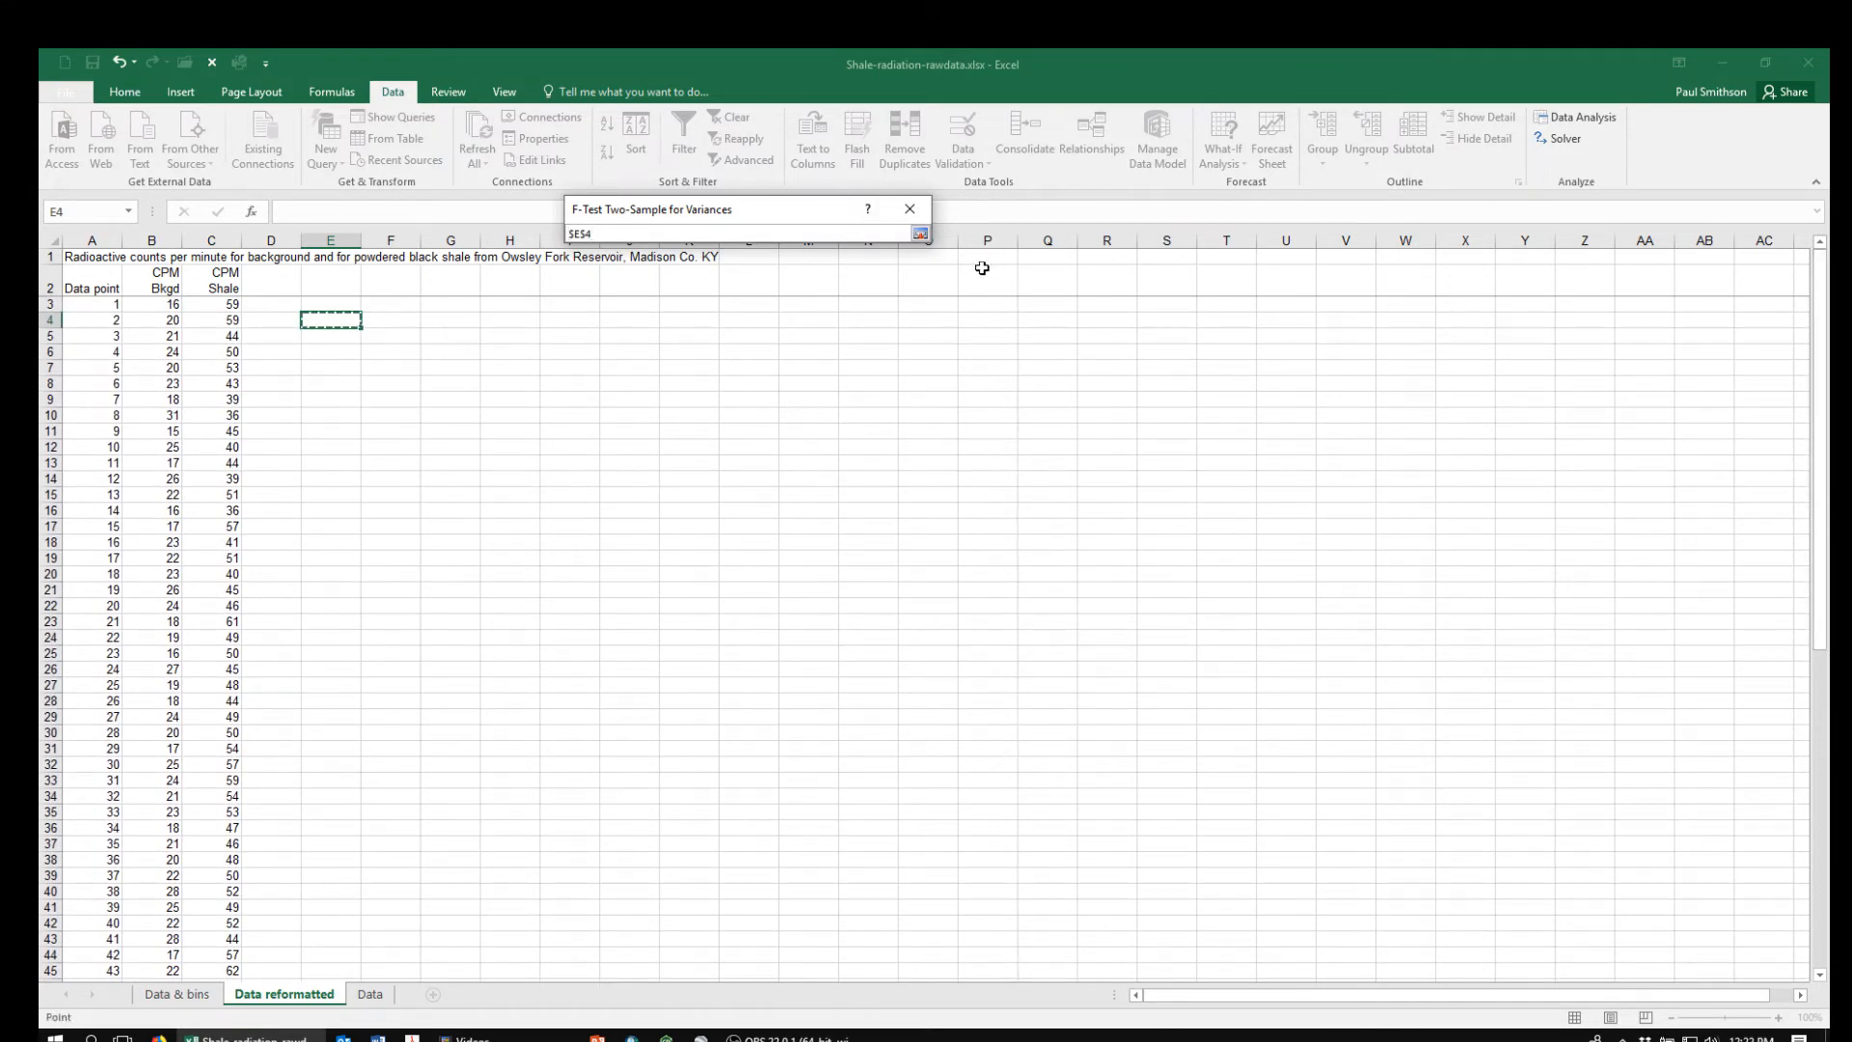
{"action": "left_click", "coordinate": [921, 233]}
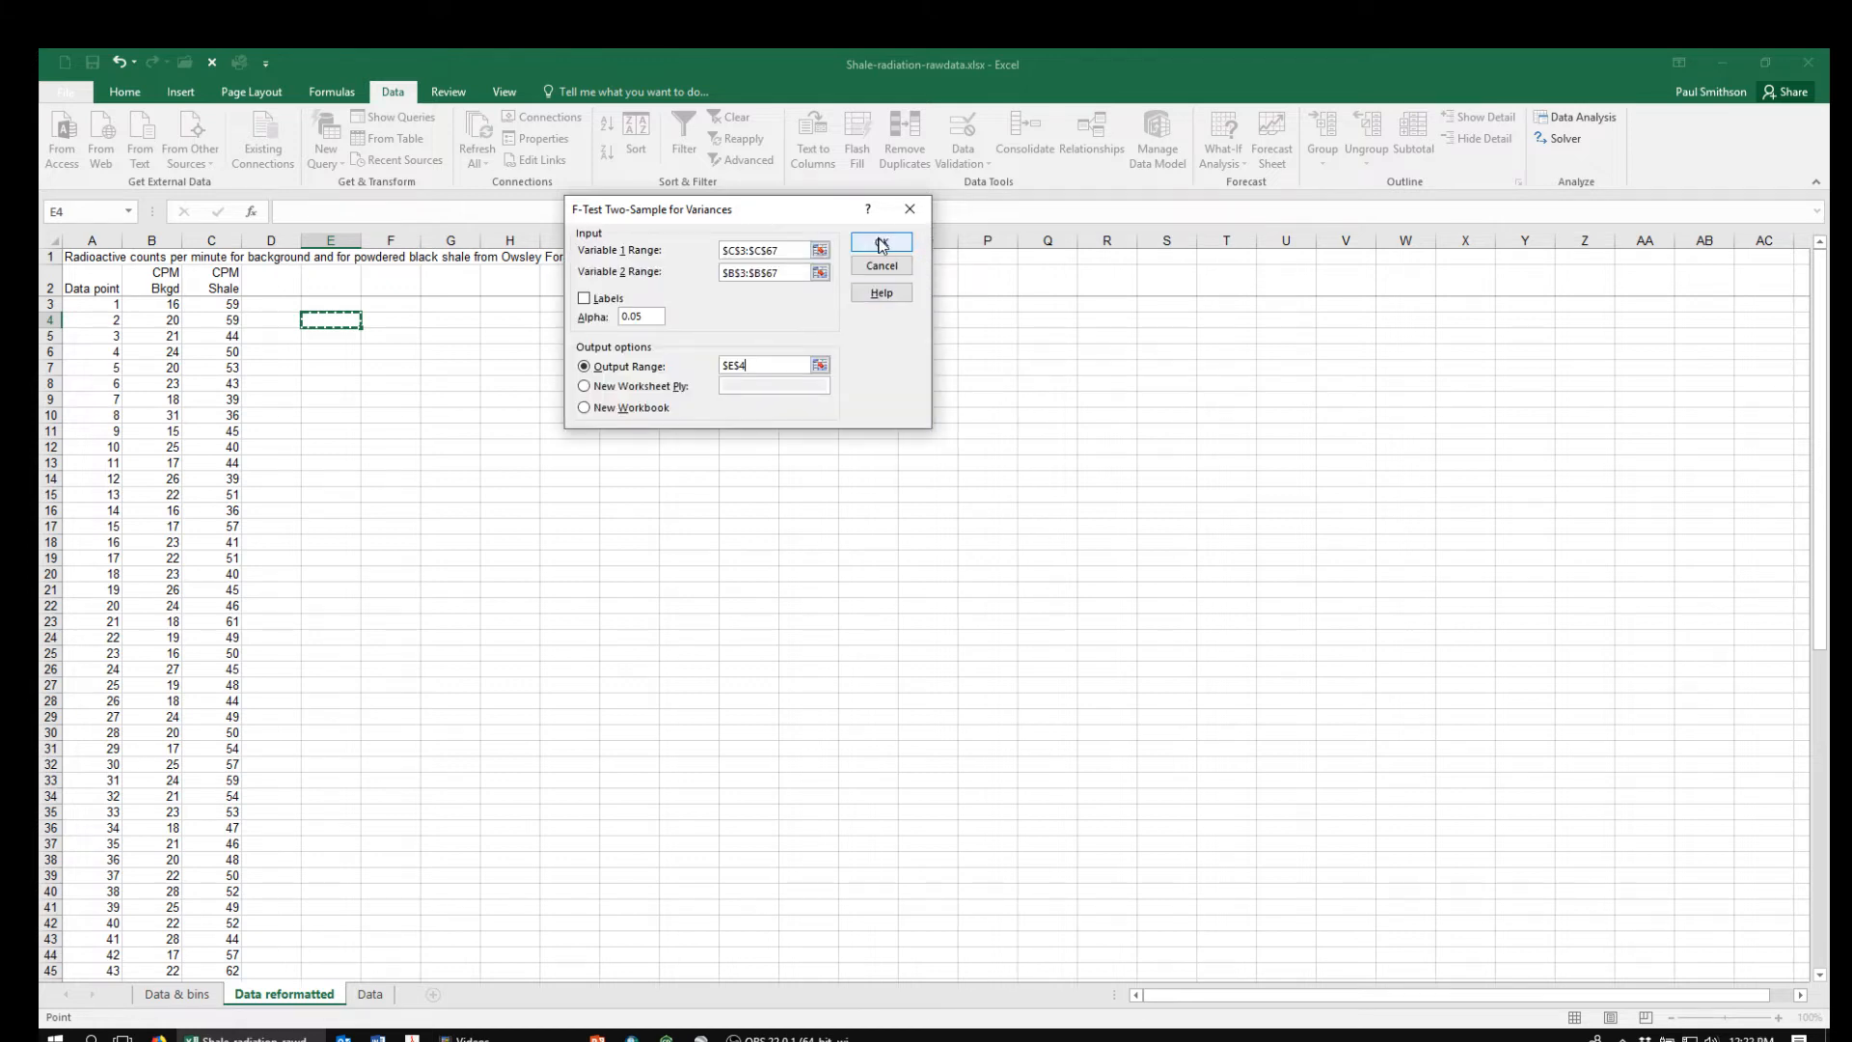
{"action": "left_click", "coordinate": [881, 244]}
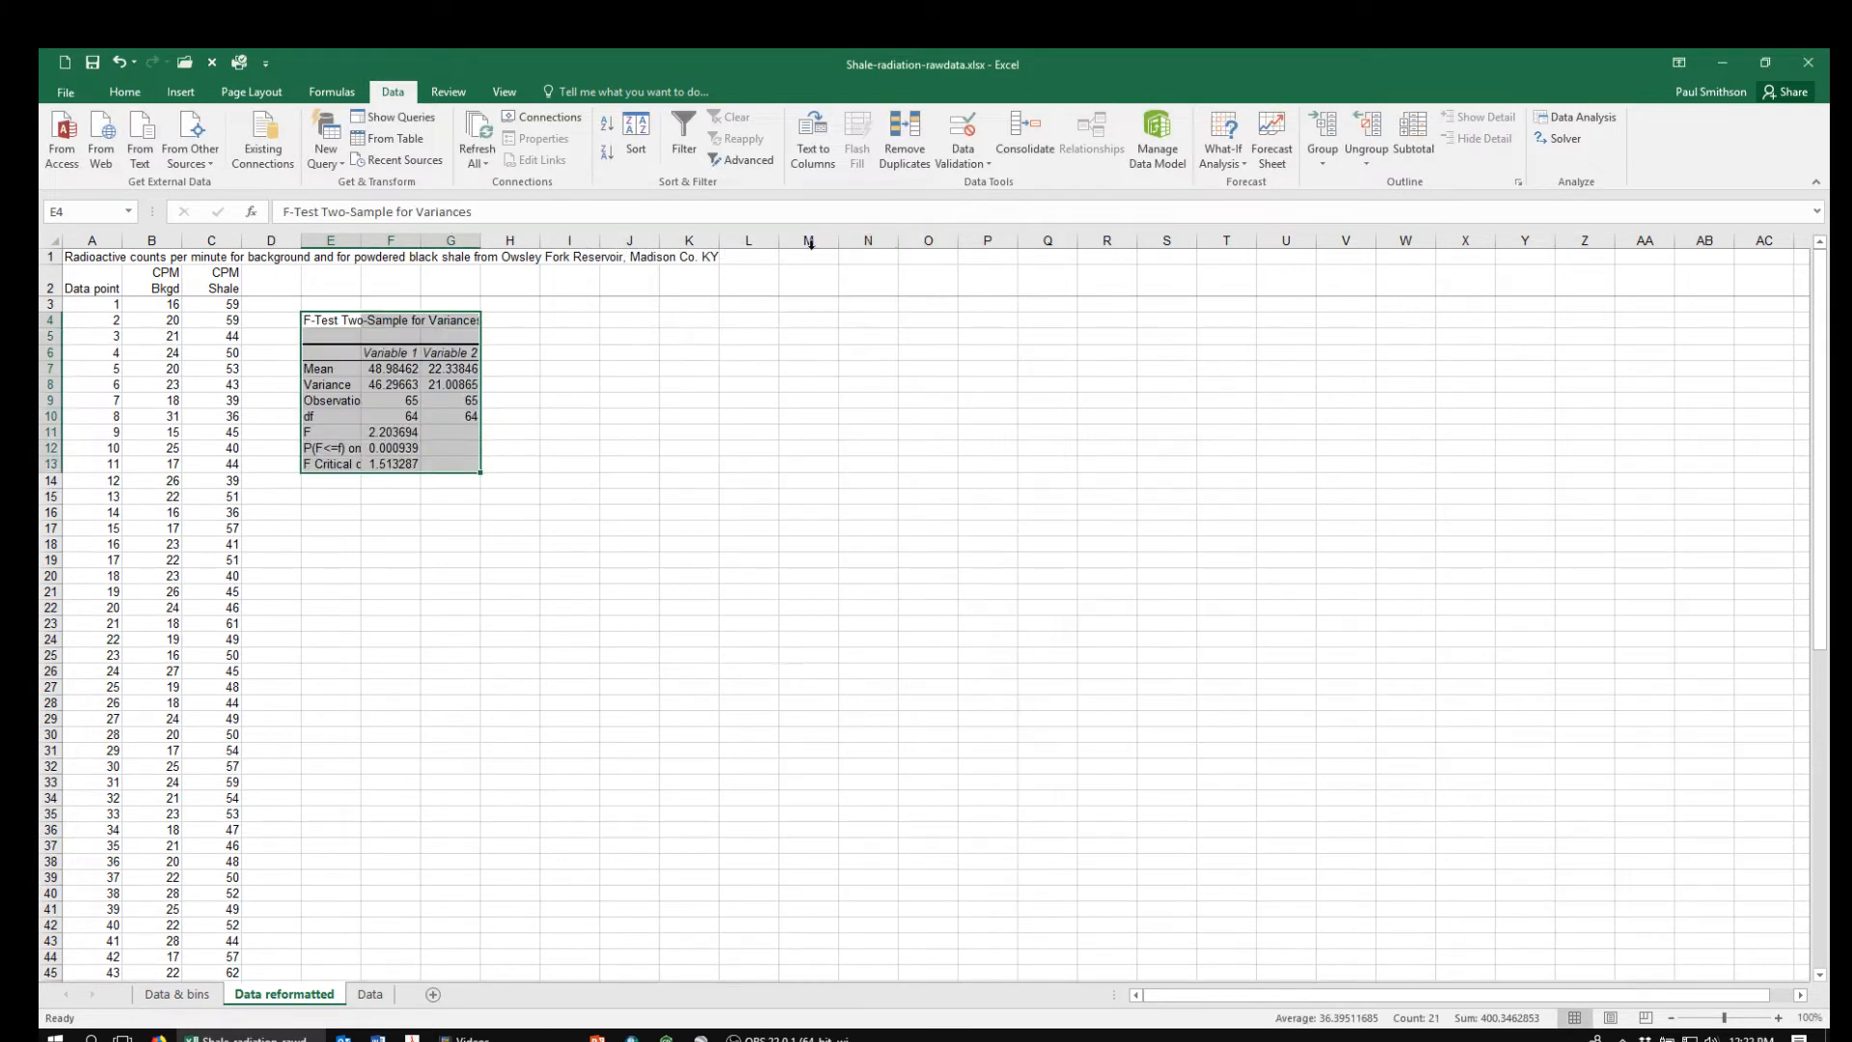
{"action": "left_click_drag", "start_coordinate": [361, 239], "coordinate": [414, 239]}
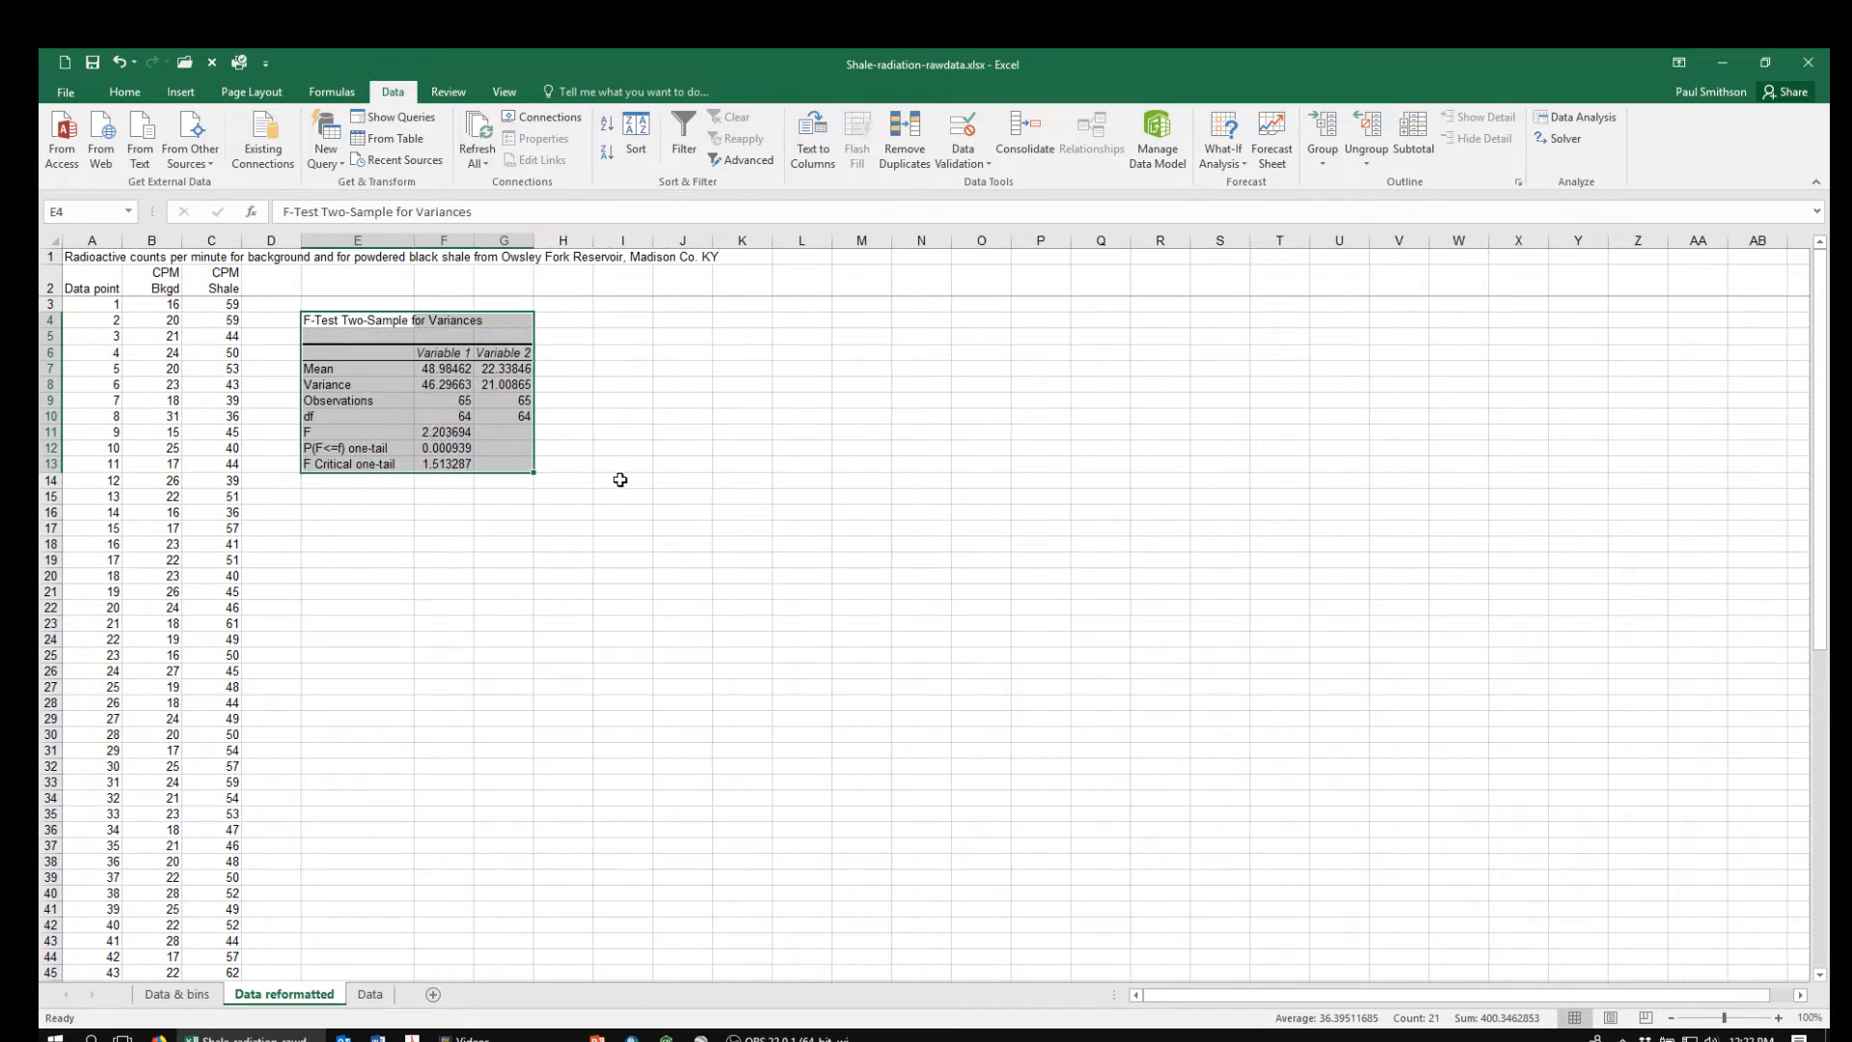
Open the t-Test: Two-Sample Assuming Unequal Variances analysis with empty cell E16 below the F-test results selected
{"action": "left_click", "coordinate": [442, 464]}
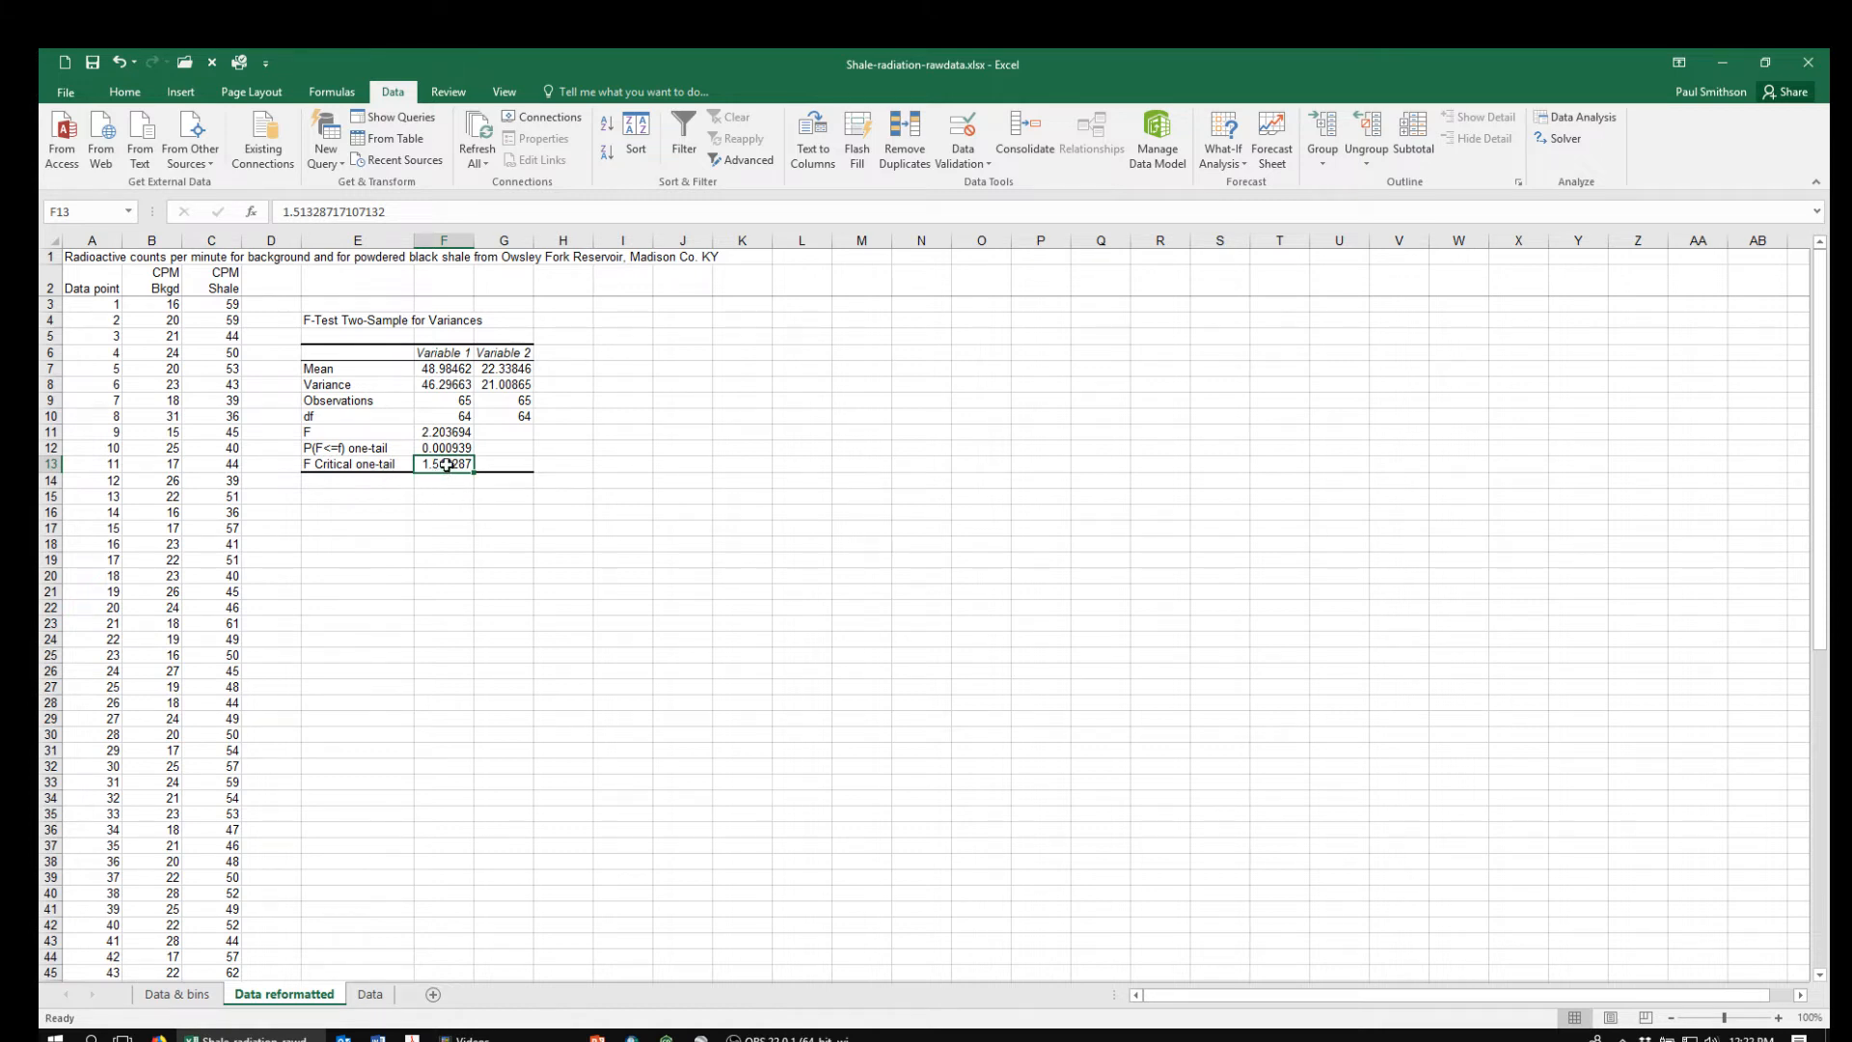
{"action": "left_click", "coordinate": [340, 510]}
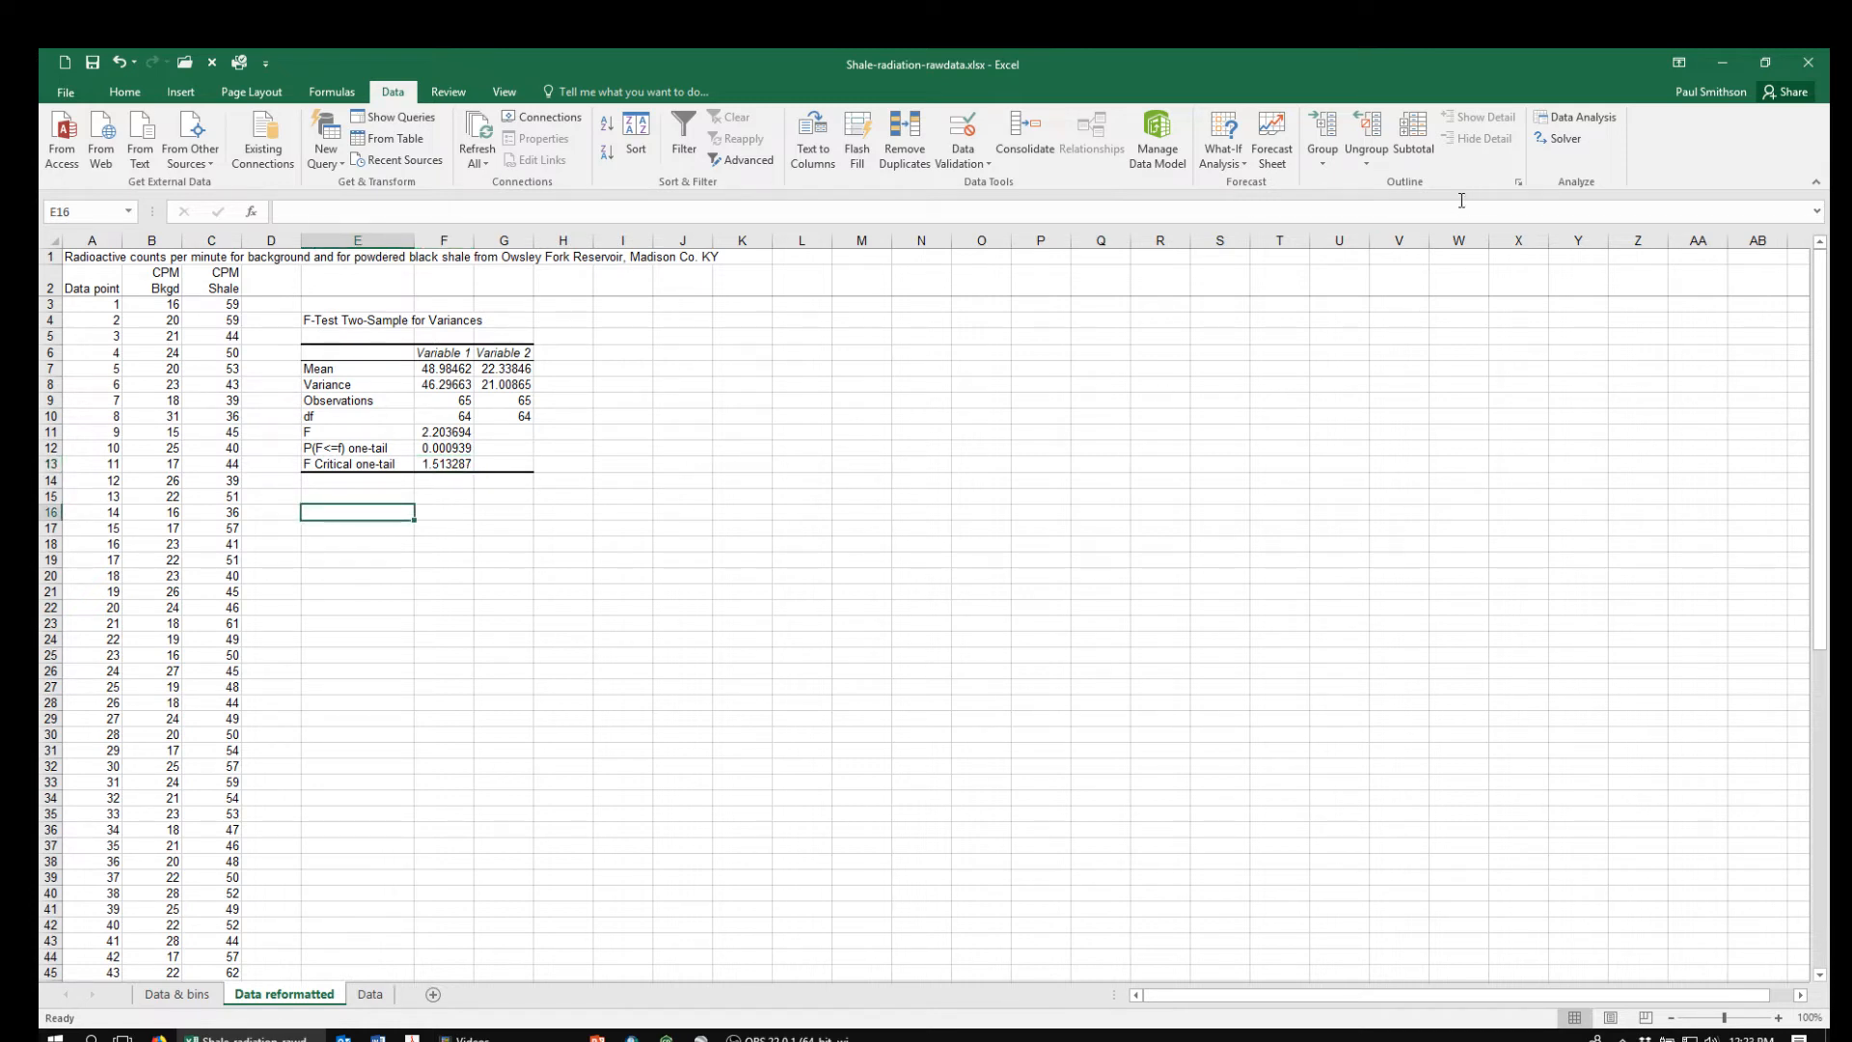
{"action": "left_click", "coordinate": [1565, 118]}
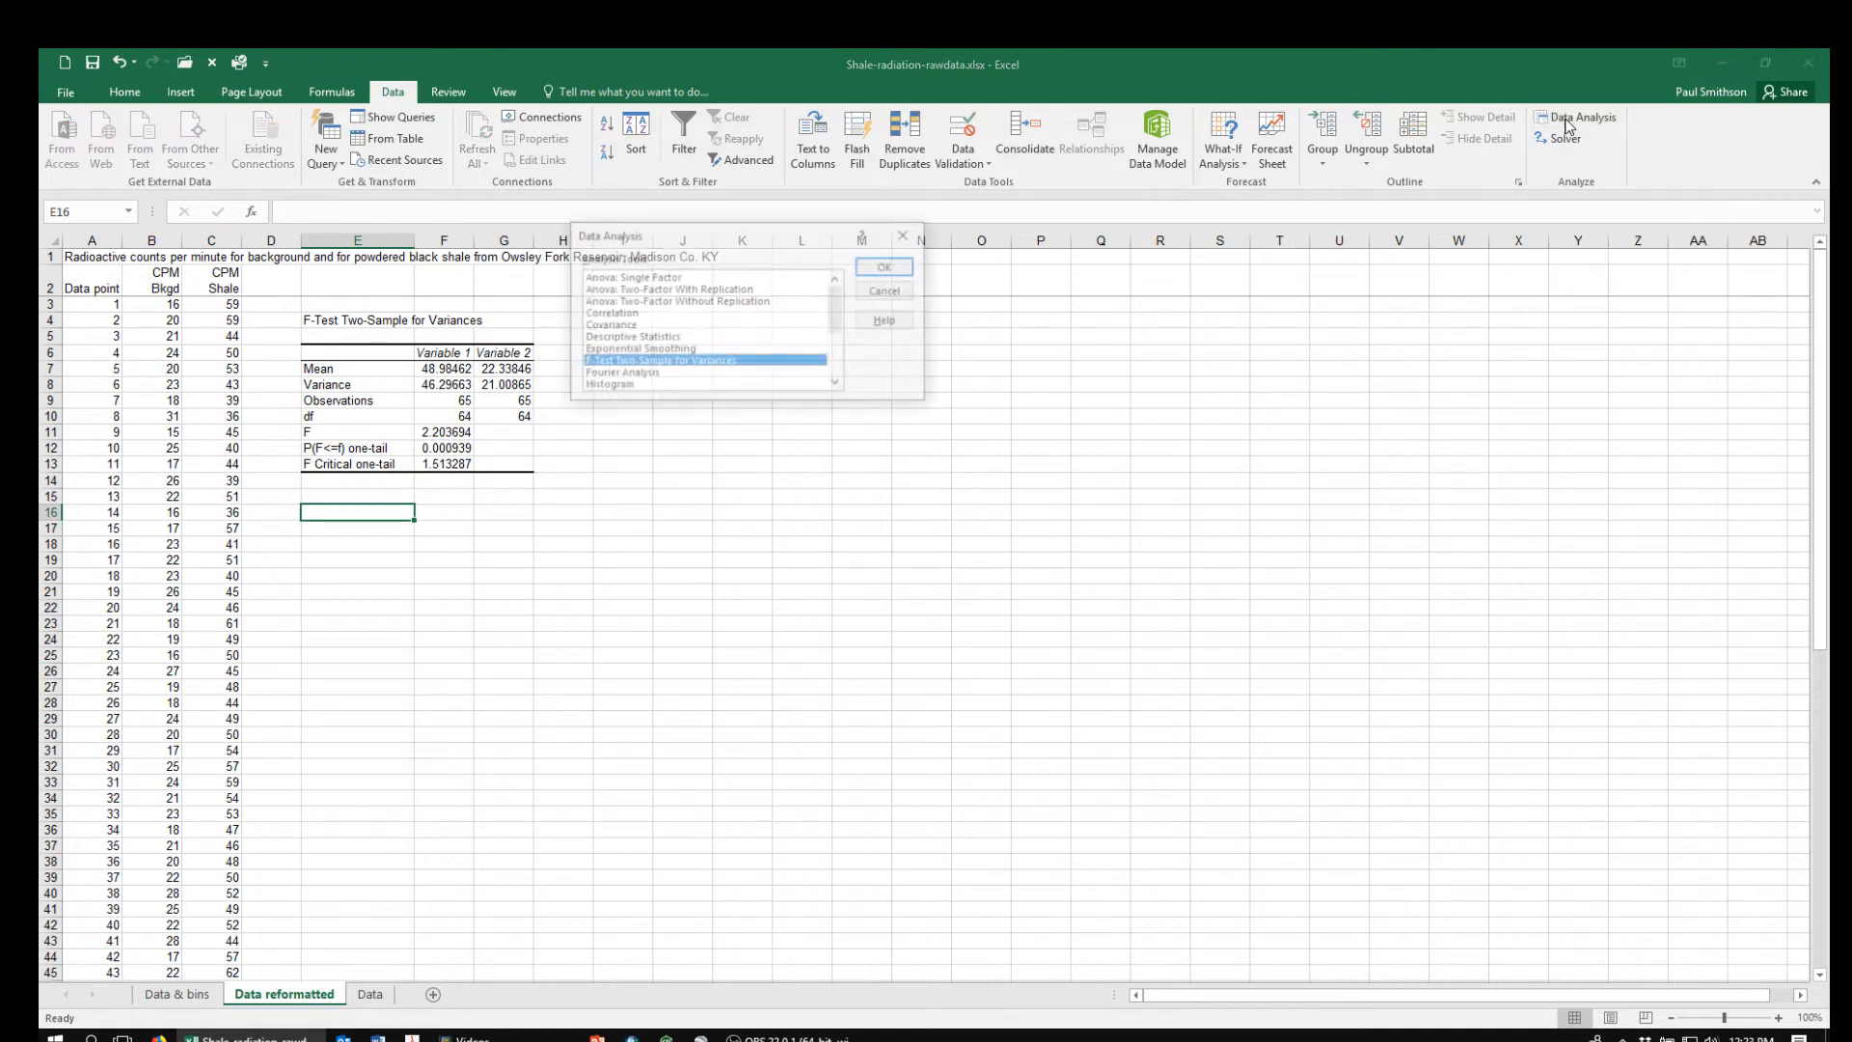
{"action": "left_click_drag", "start_coordinate": [839, 307], "coordinate": [841, 353]}
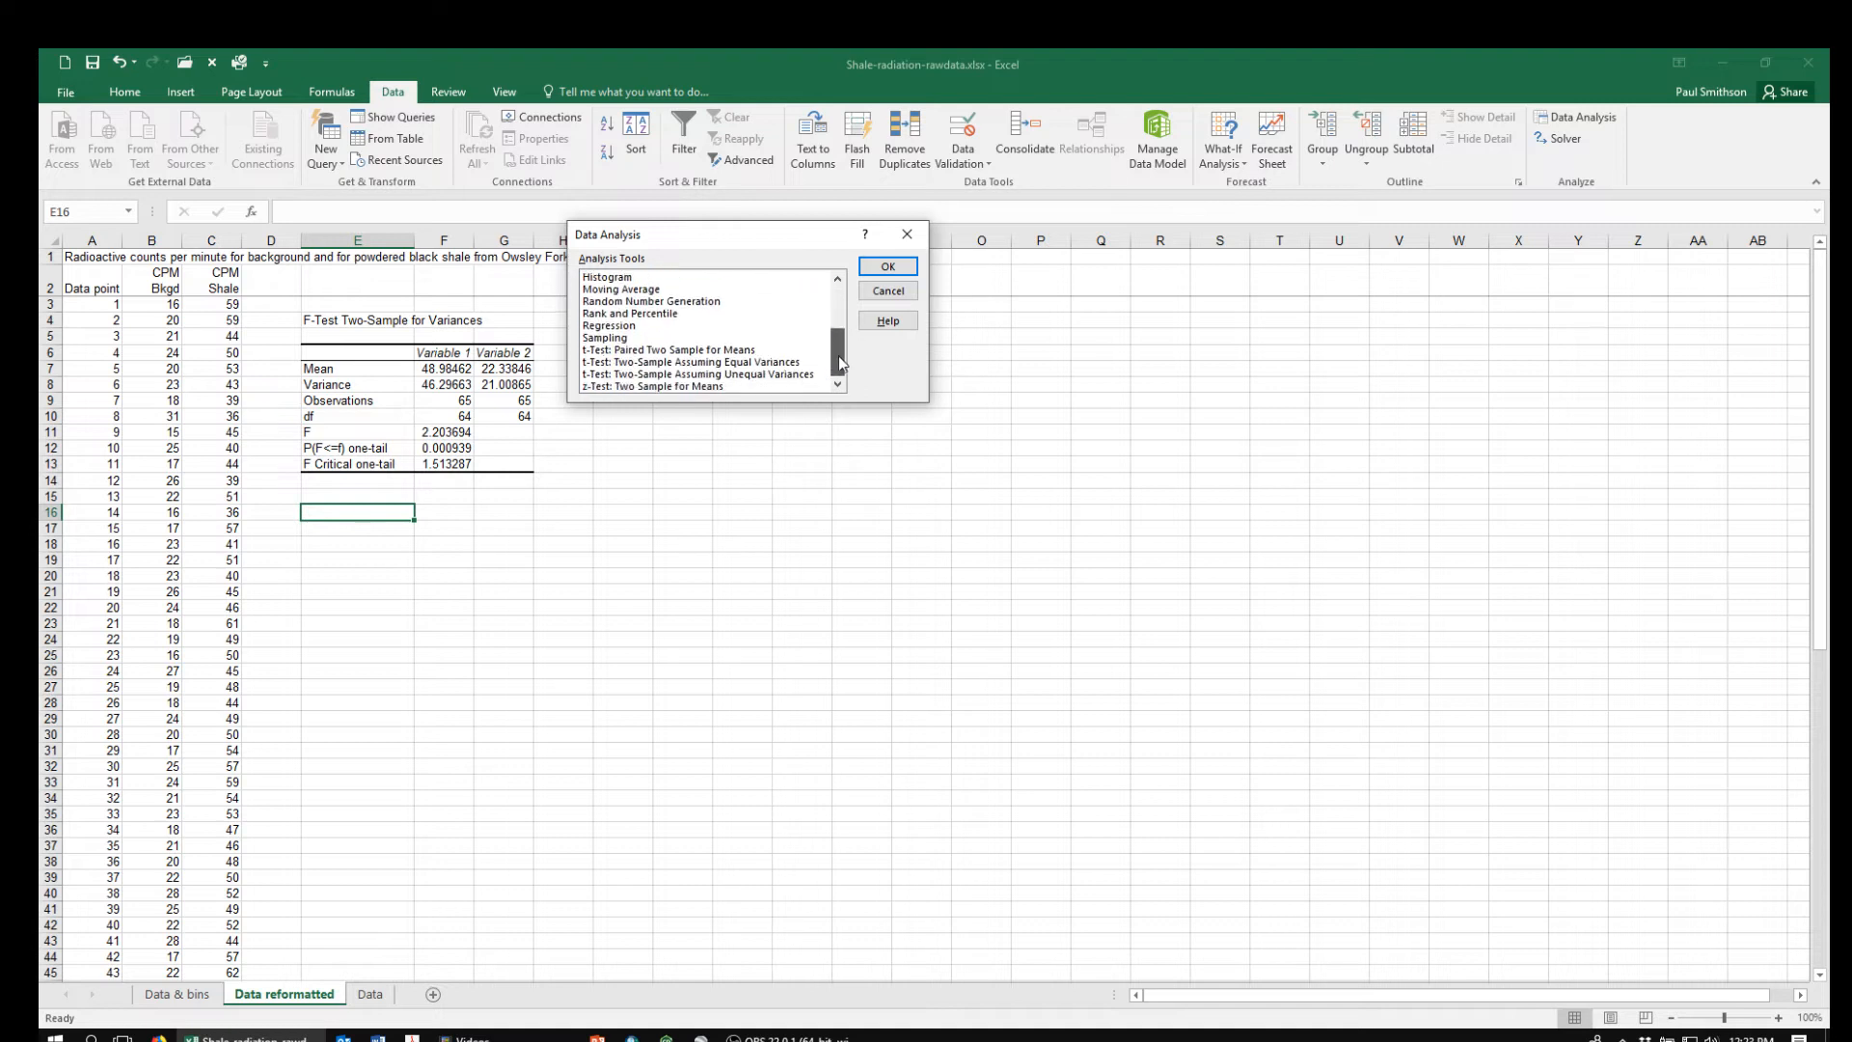
{"action": "left_click", "coordinate": [682, 375]}
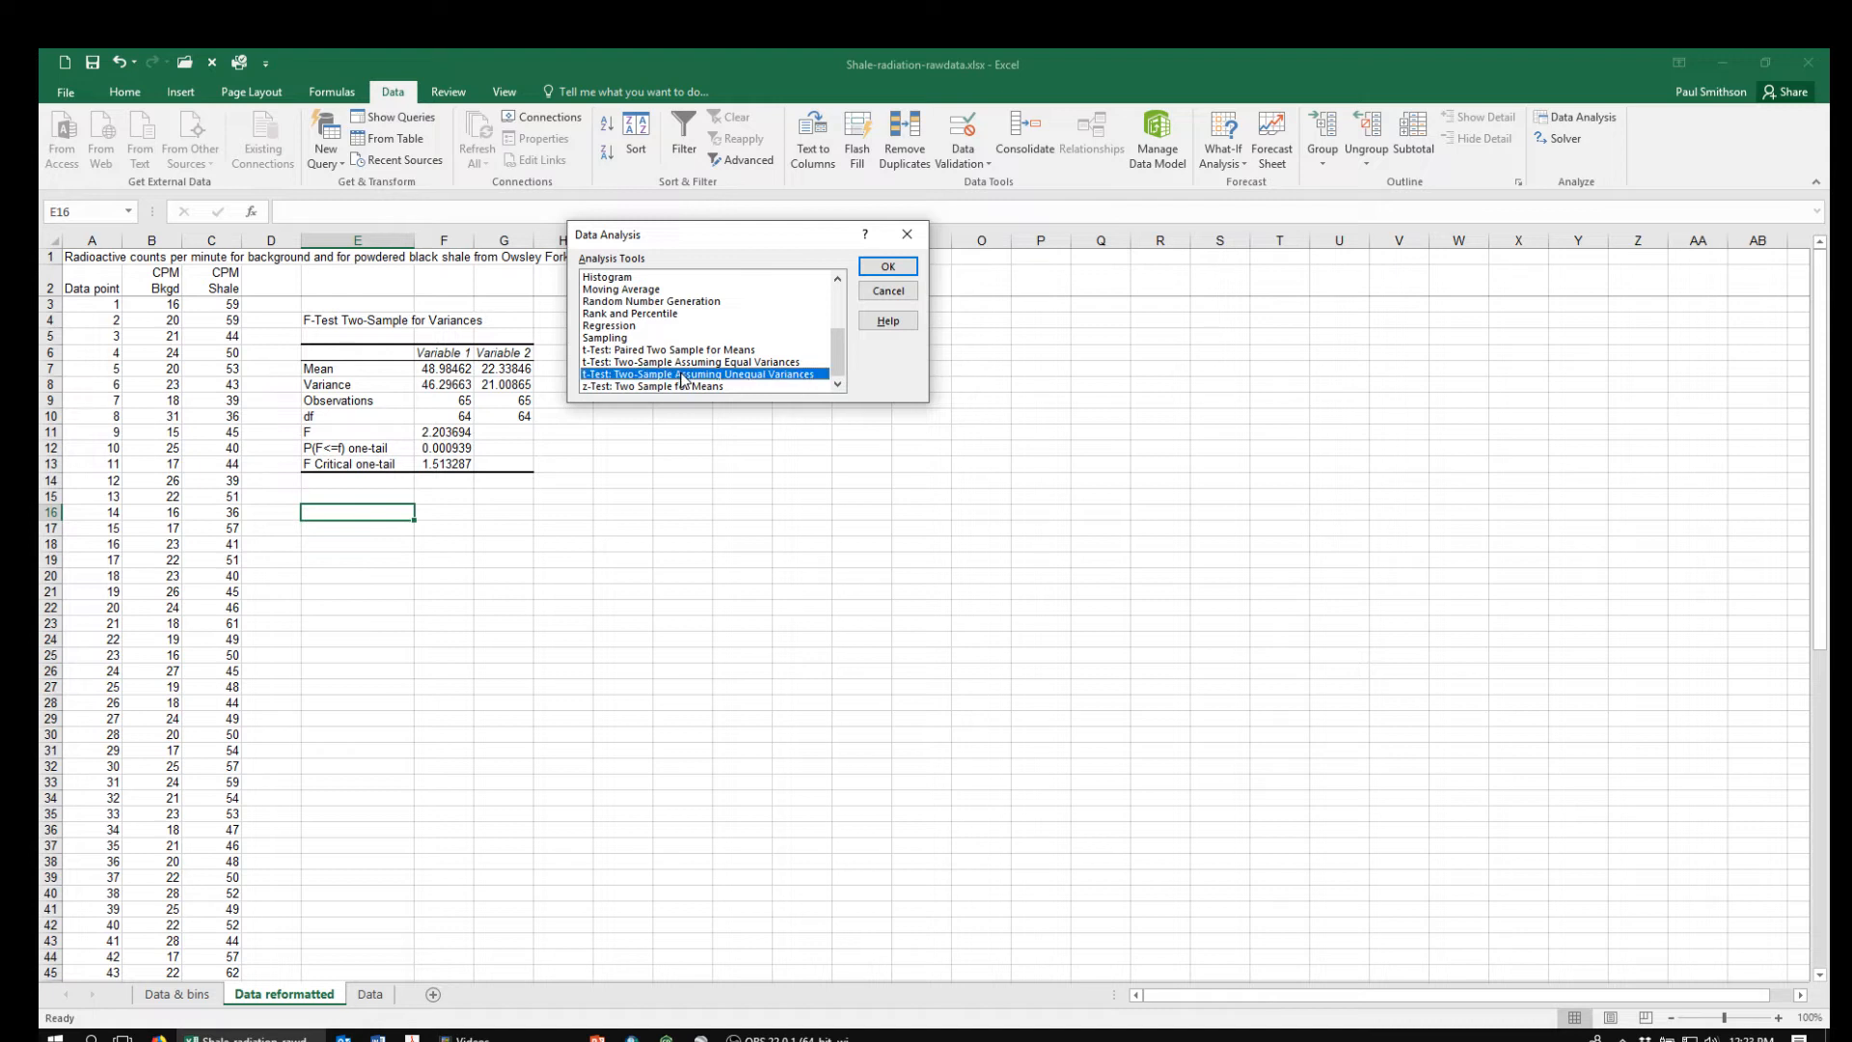
{"action": "left_click", "coordinate": [888, 268]}
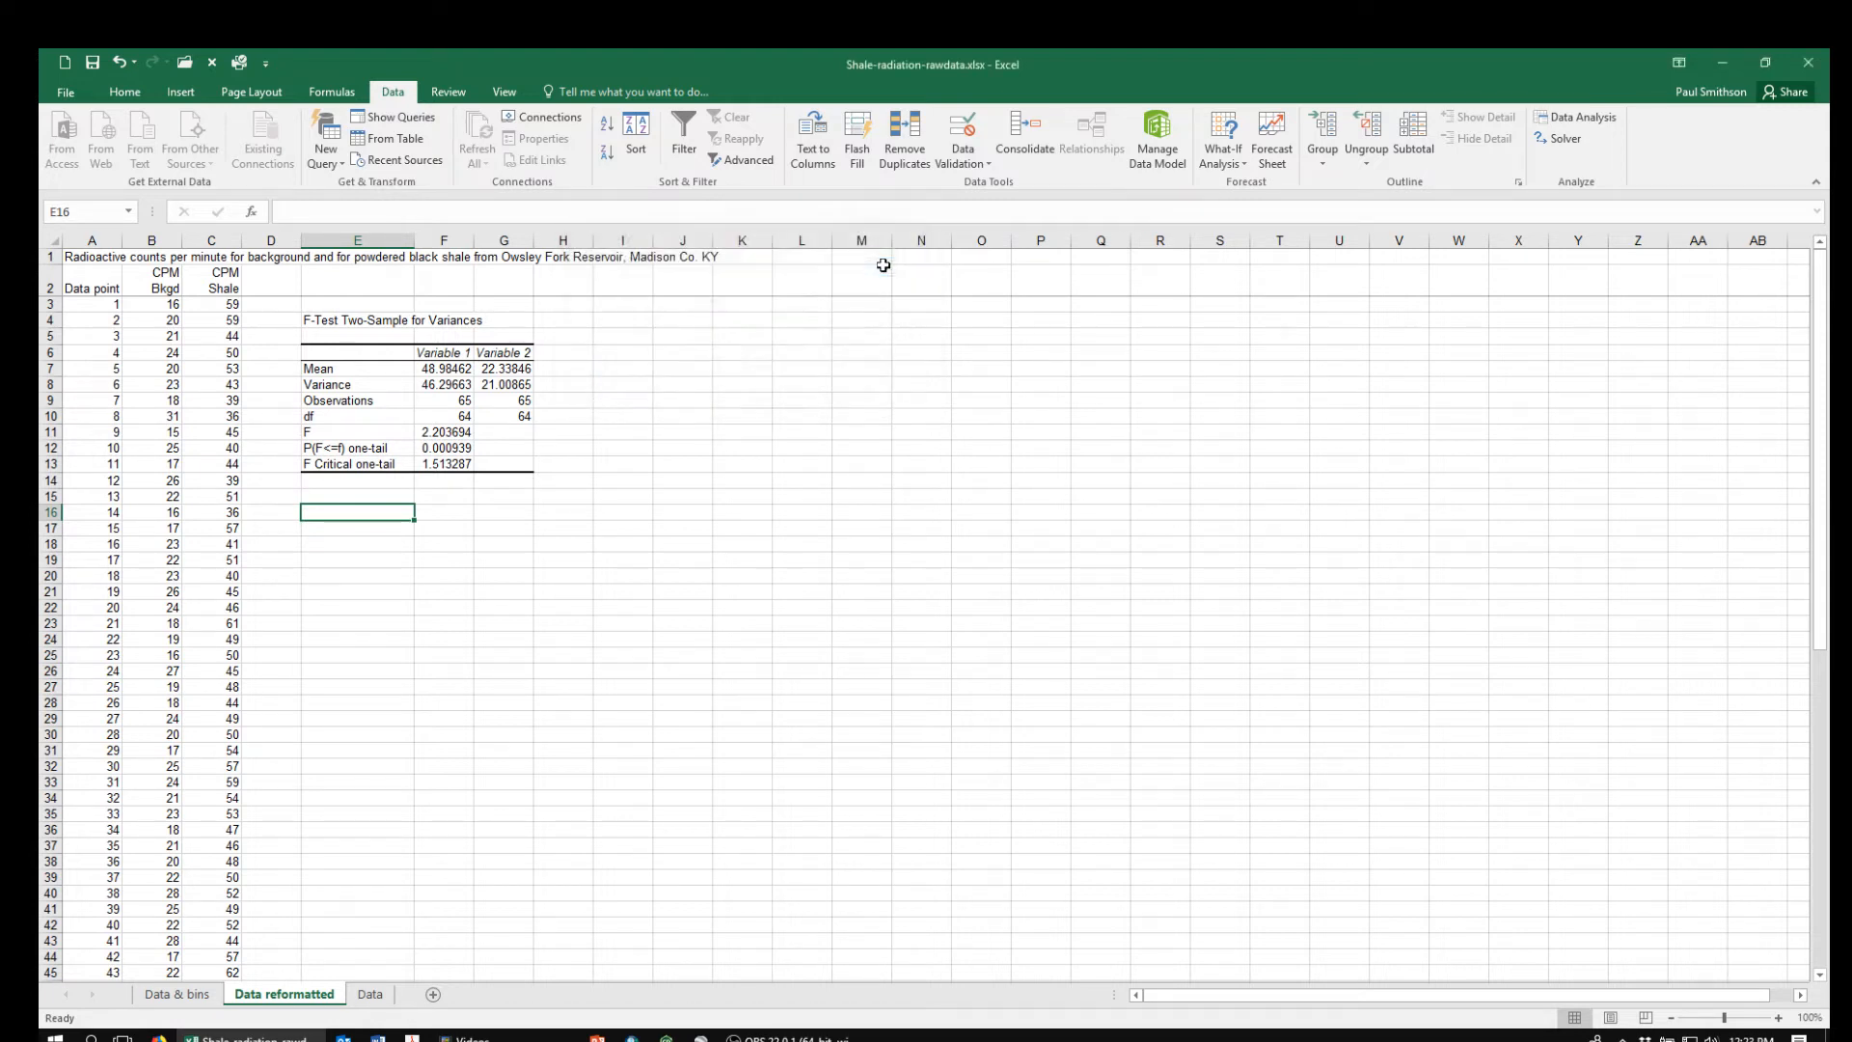
Clear the prefilled Variable 1, Variable 2 and output ranges of the unequal-variances t-test
{"action": "key", "text": "Delete"}
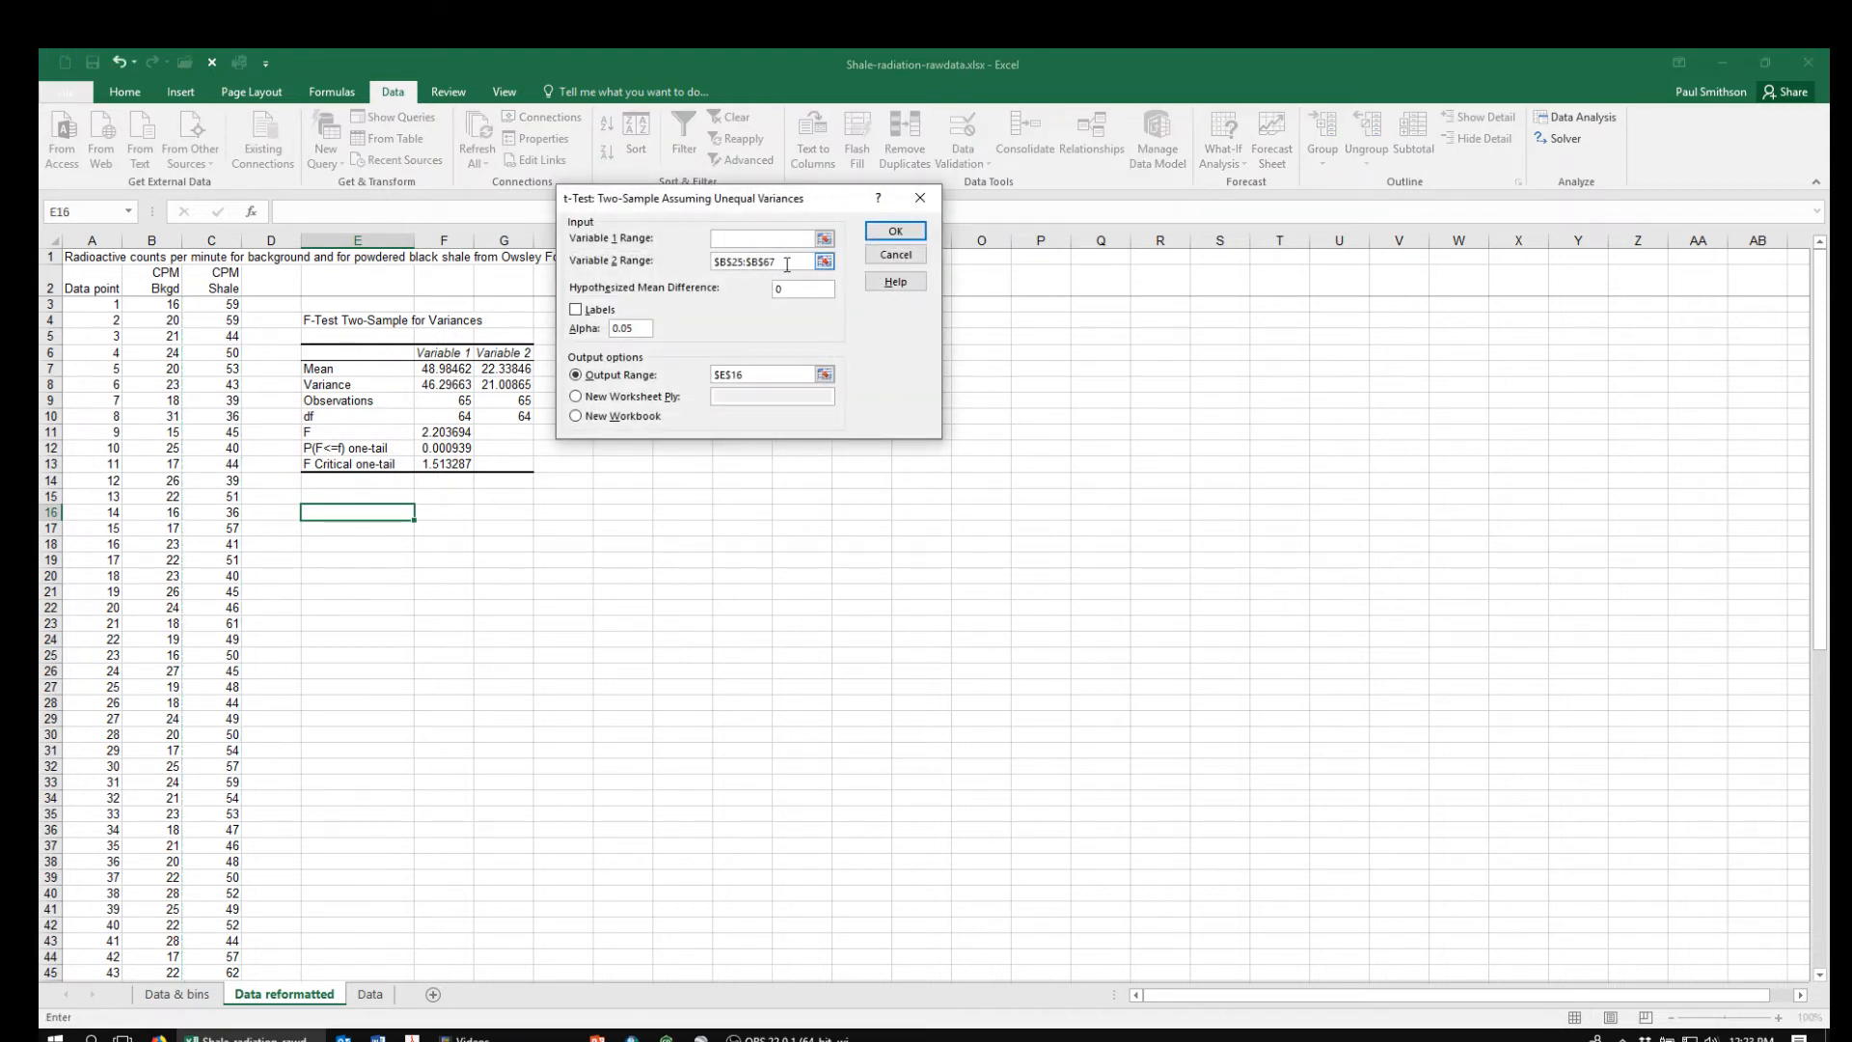
{"action": "key", "text": "Tab"}
{"action": "key", "text": "Delete"}
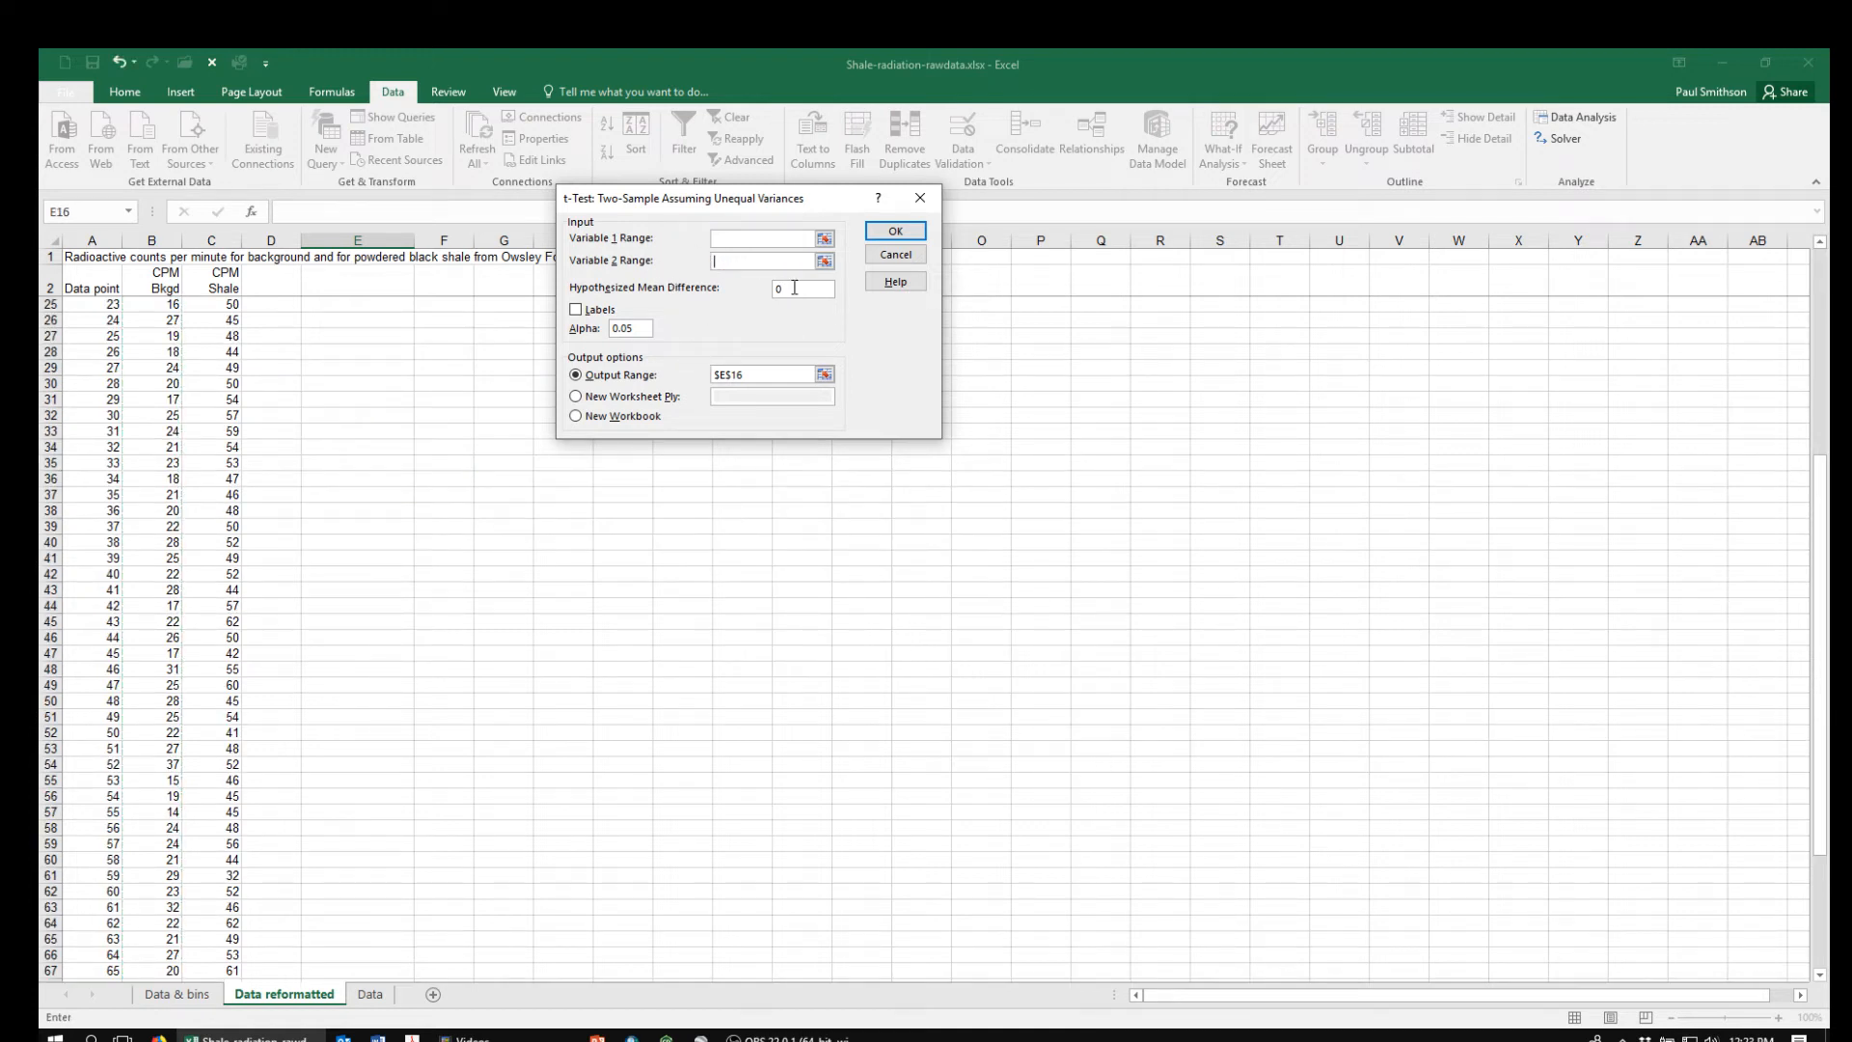
{"action": "left_click_drag", "start_coordinate": [769, 374], "coordinate": [695, 367]}
{"action": "key", "text": "Delete"}
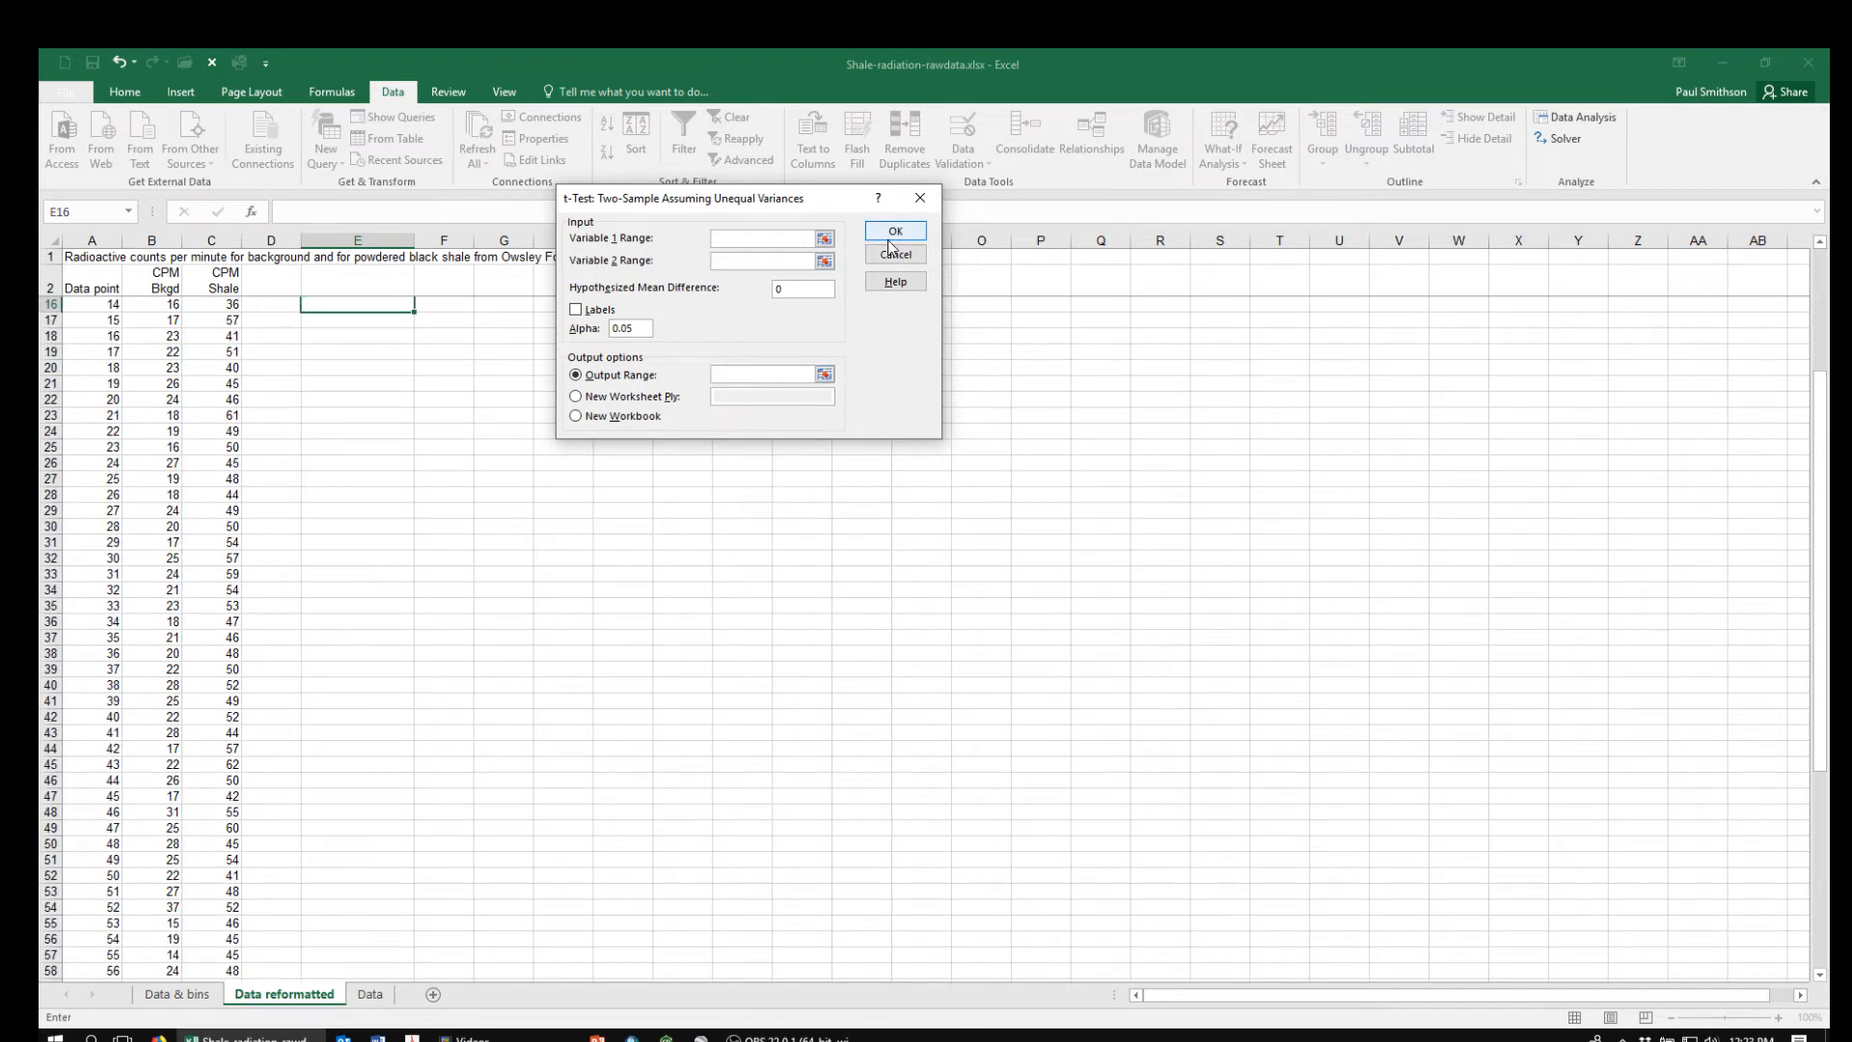
Set the unequal-variances t-test's Variable 1 range to the shale counts, $C$3:$C$67
{"action": "left_click", "coordinate": [824, 240]}
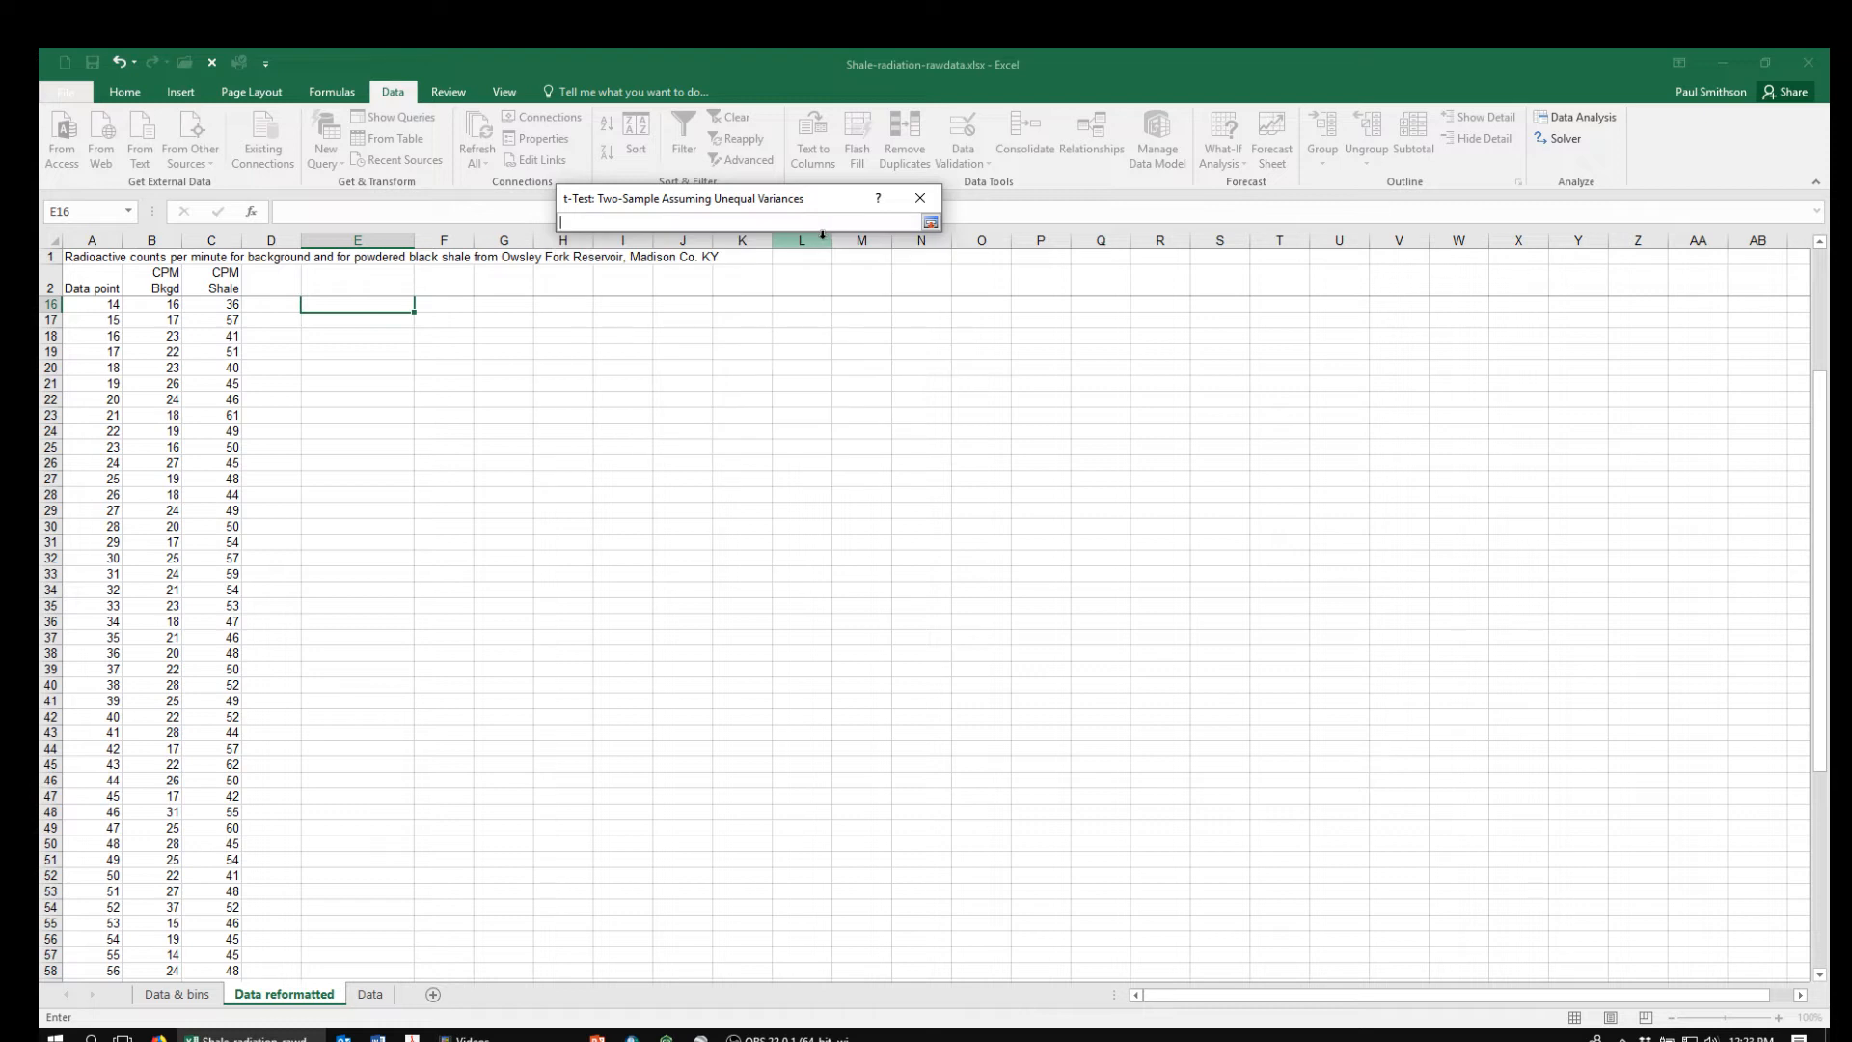
{"action": "left_click", "coordinate": [930, 222]}
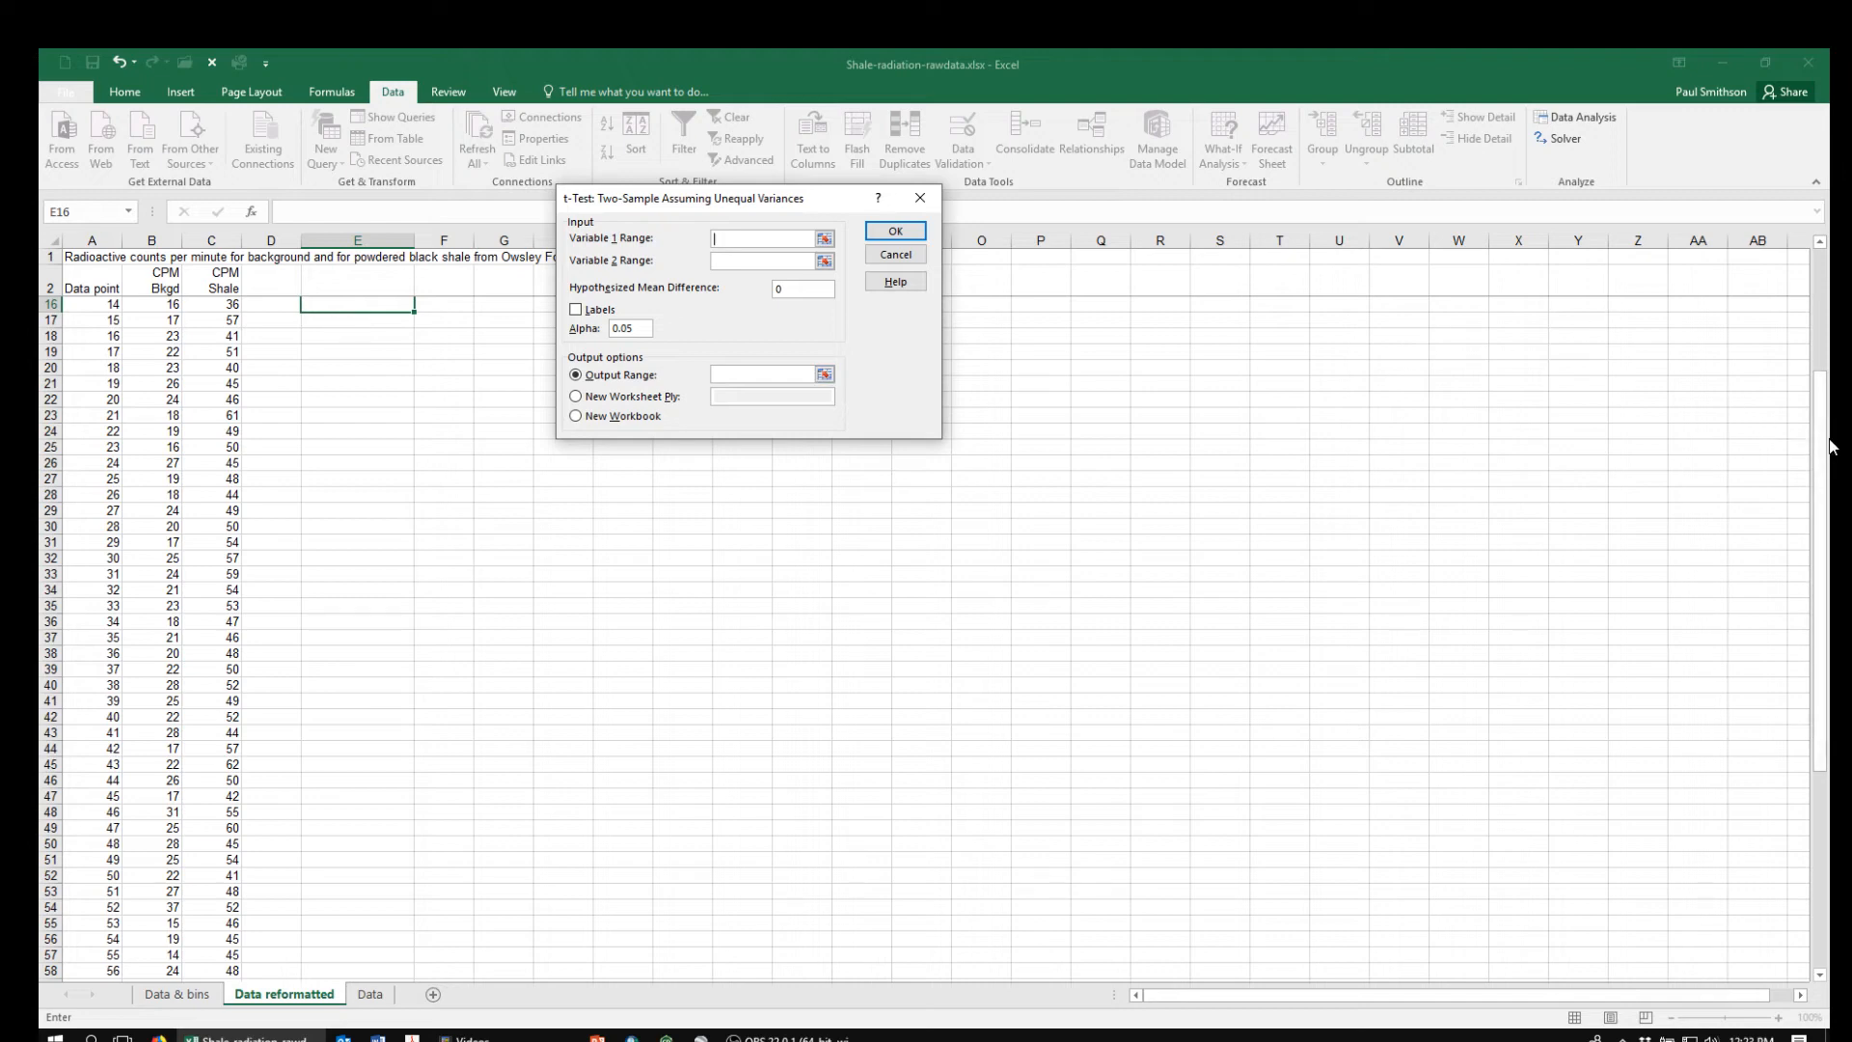
{"action": "left_click_drag", "start_coordinate": [1823, 444], "coordinate": [1826, 307]}
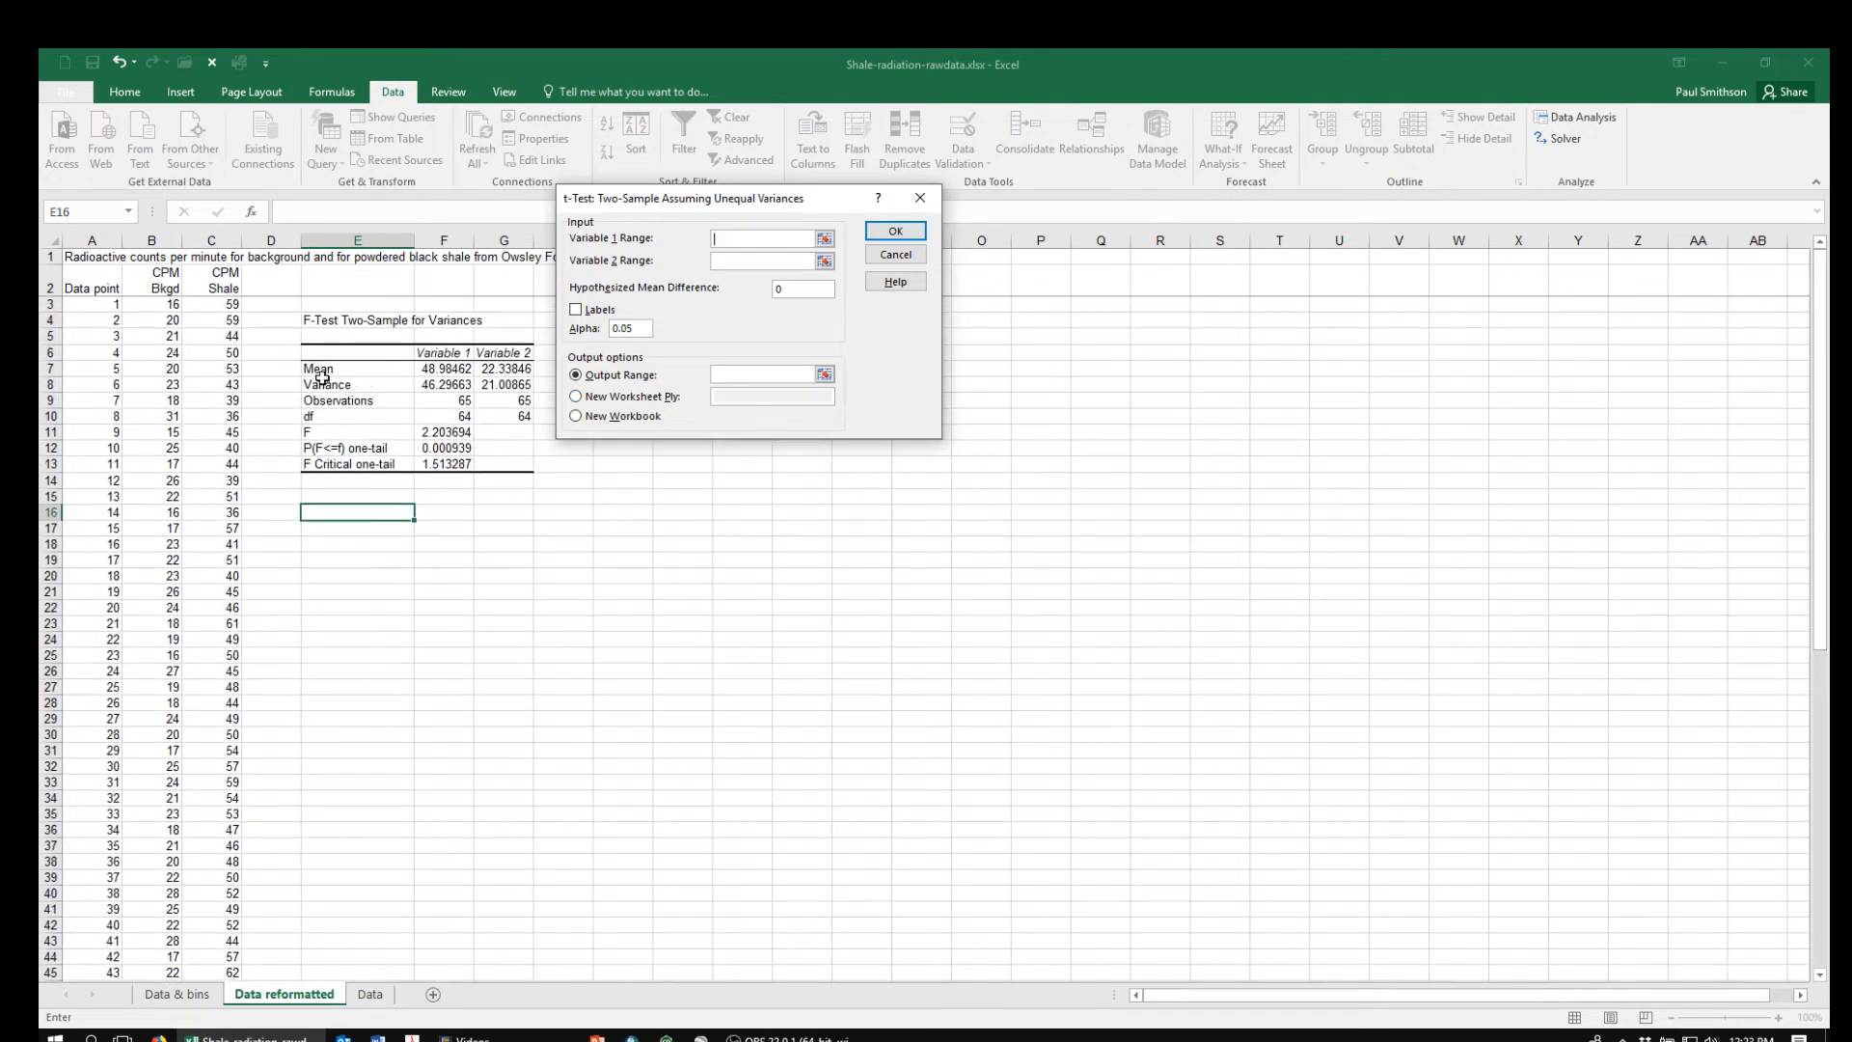
{"action": "left_click", "coordinate": [209, 306]}
{"action": "key", "text": "ctrl+shift+Down"}
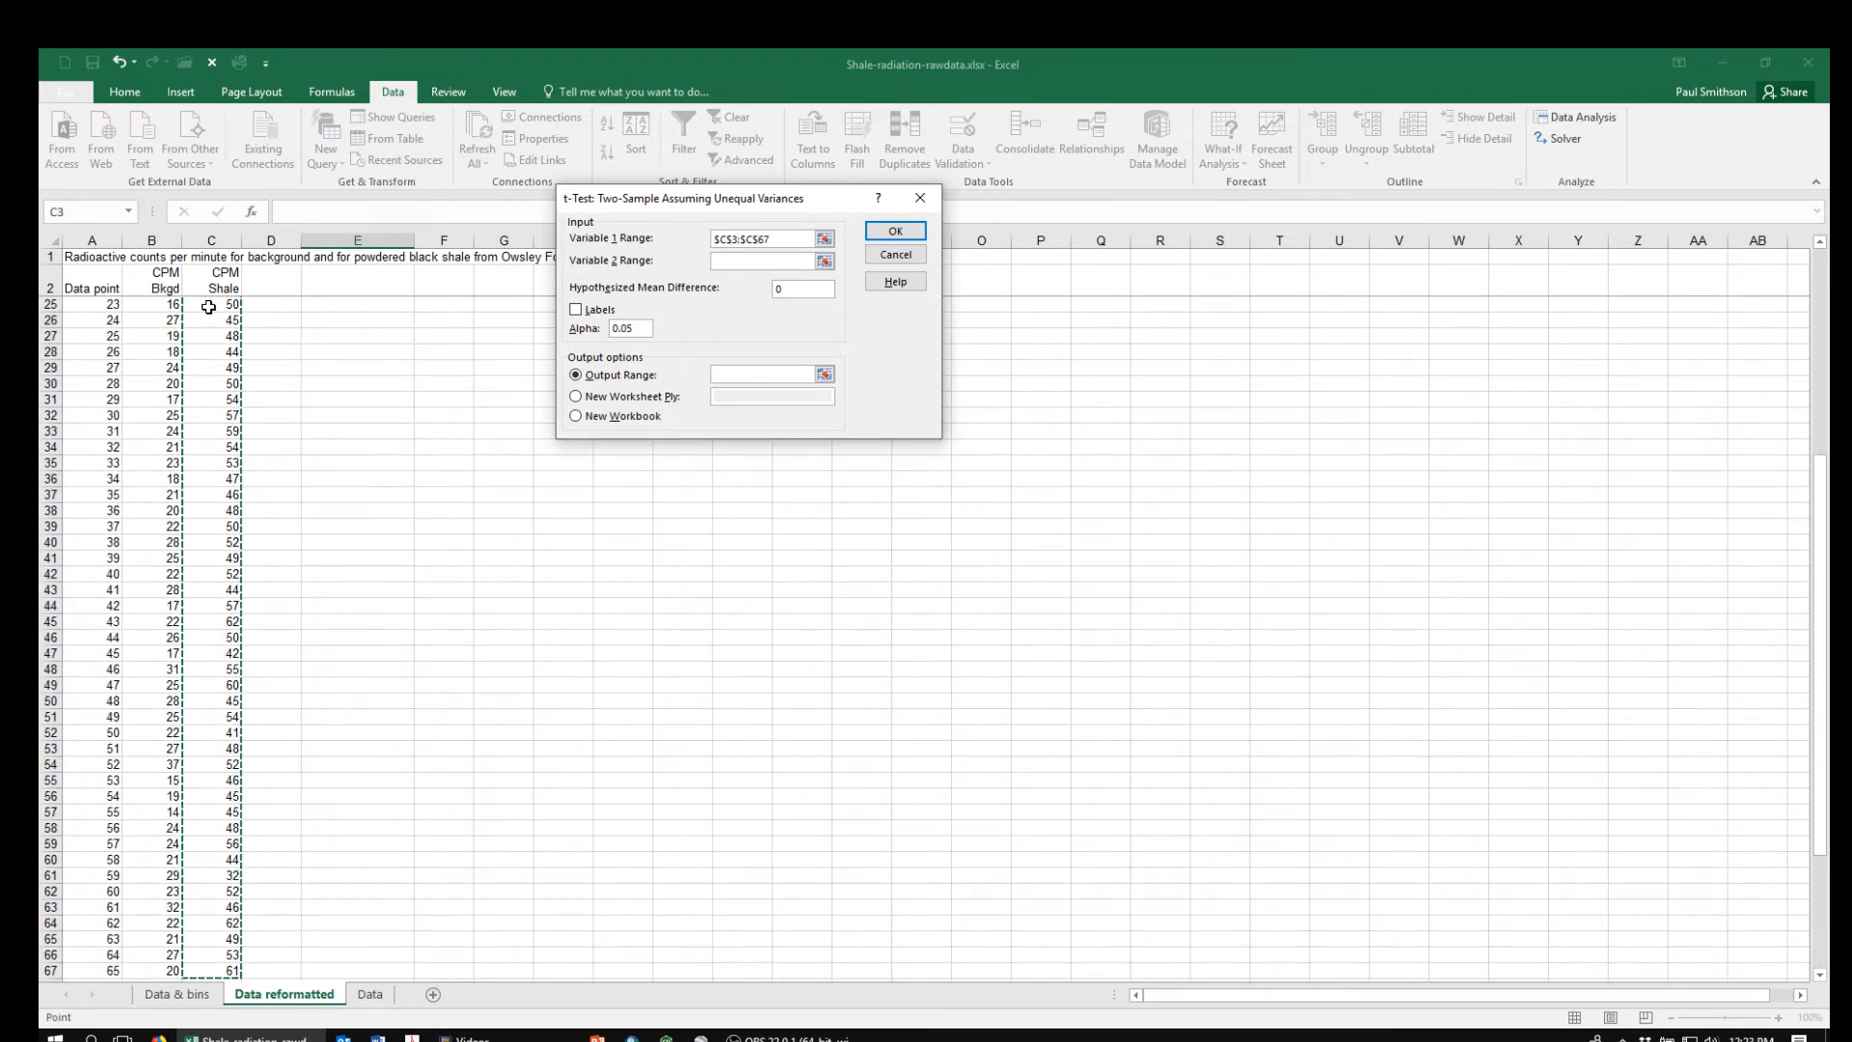
Set the unequal-variances t-test's Variable 2 range to the background counts, $B$3:$B$67
{"action": "left_click", "coordinate": [825, 263]}
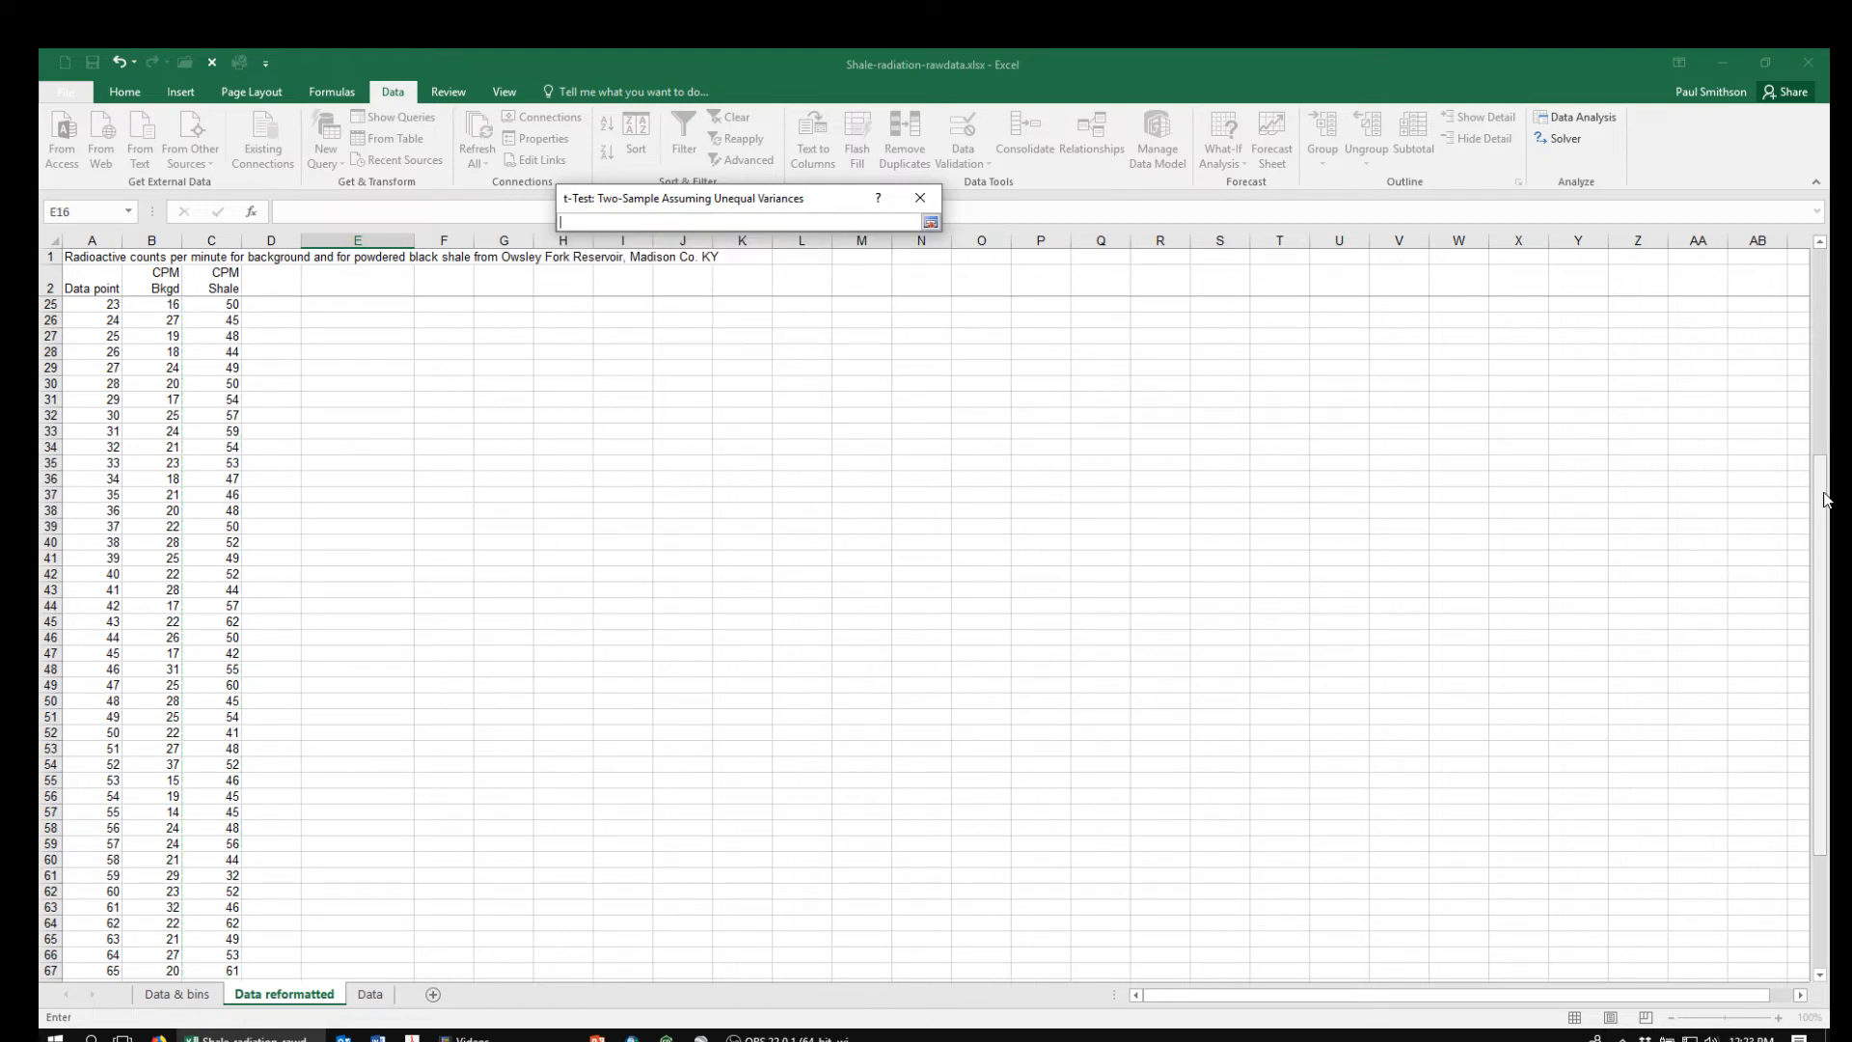
{"action": "left_click_drag", "start_coordinate": [1829, 490], "coordinate": [1828, 280]}
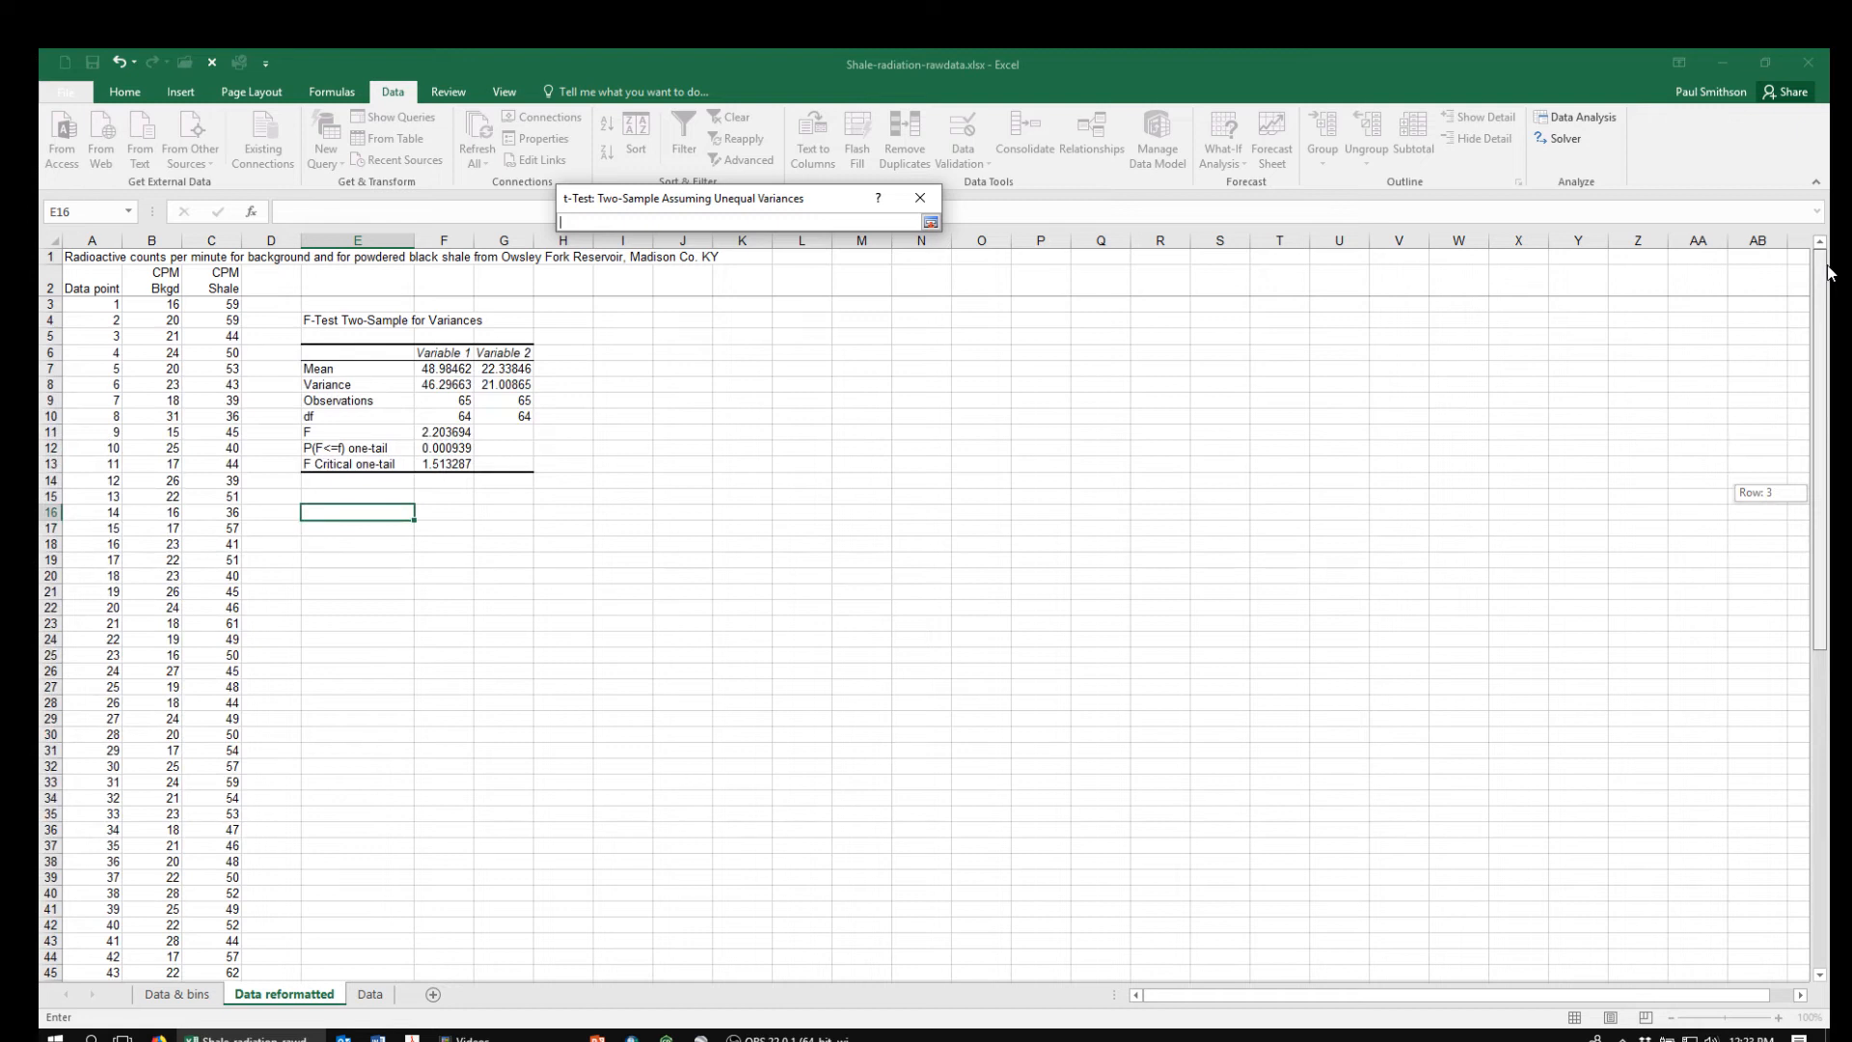
{"action": "left_click", "coordinate": [156, 304]}
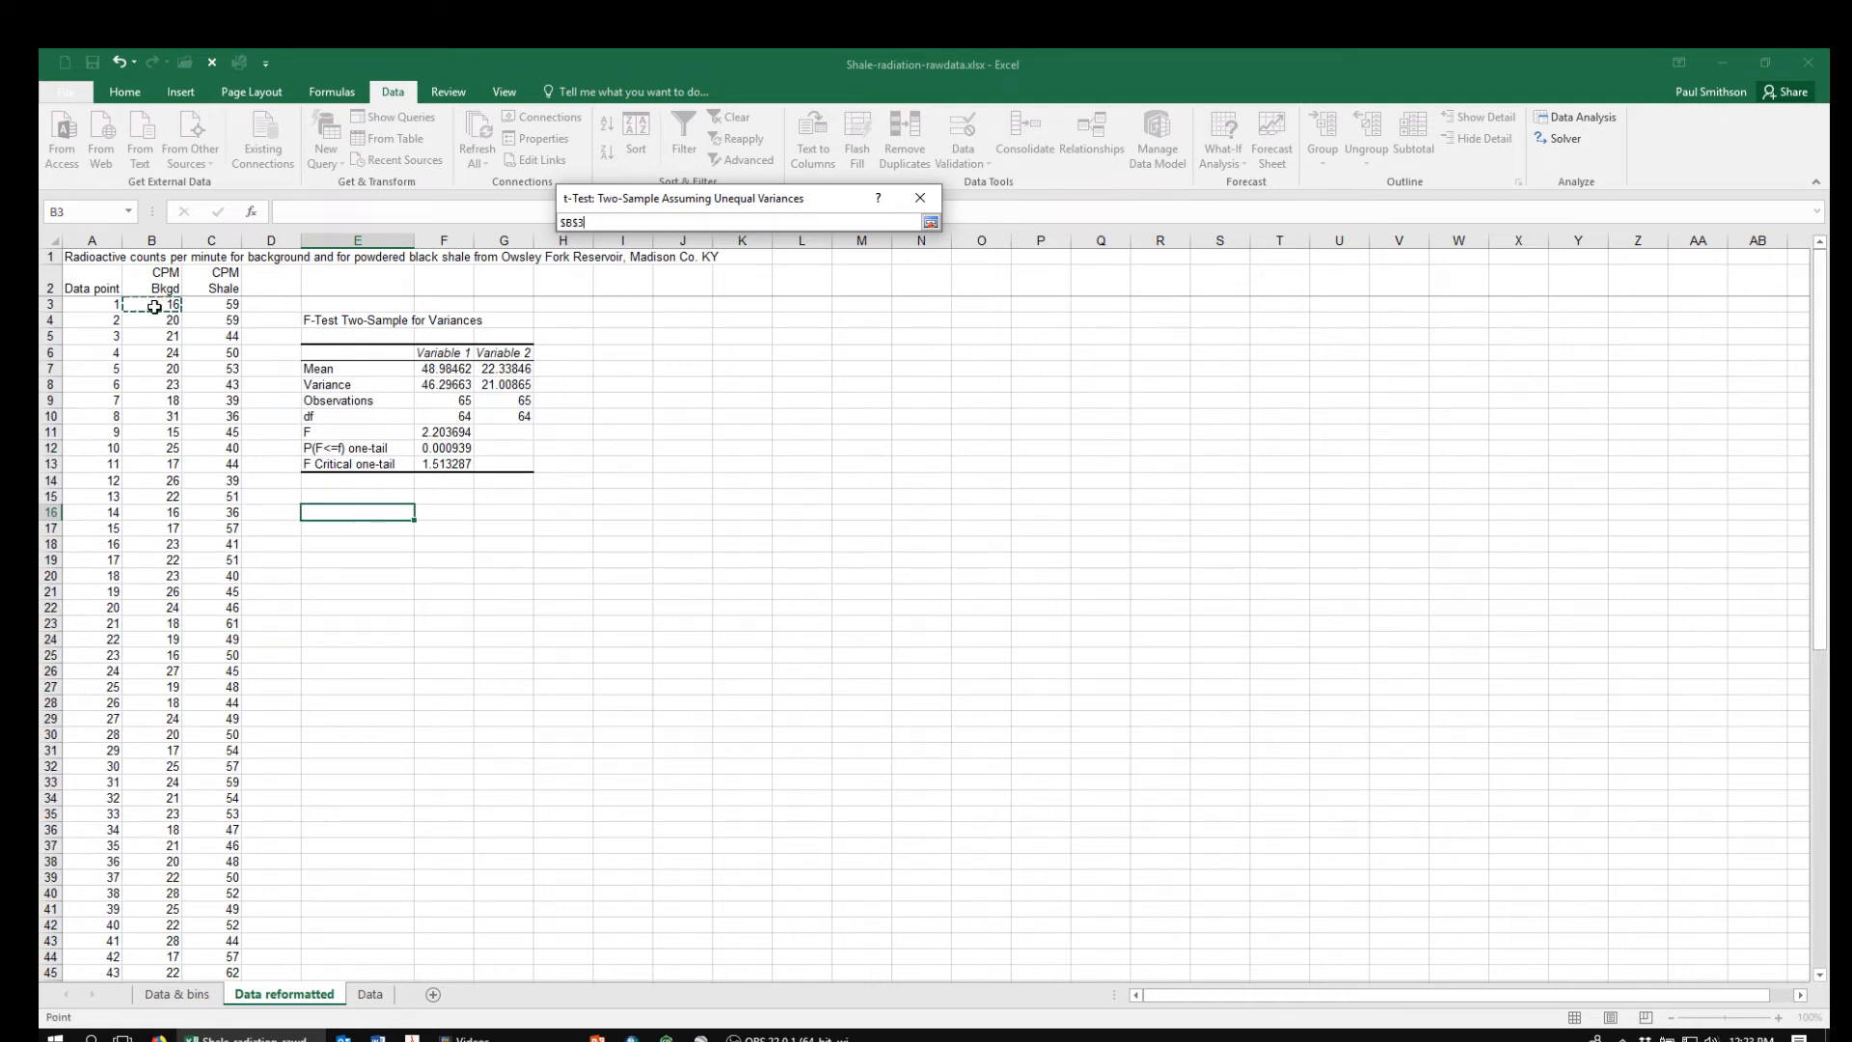
{"action": "key", "text": "ctrl+shift+Down"}
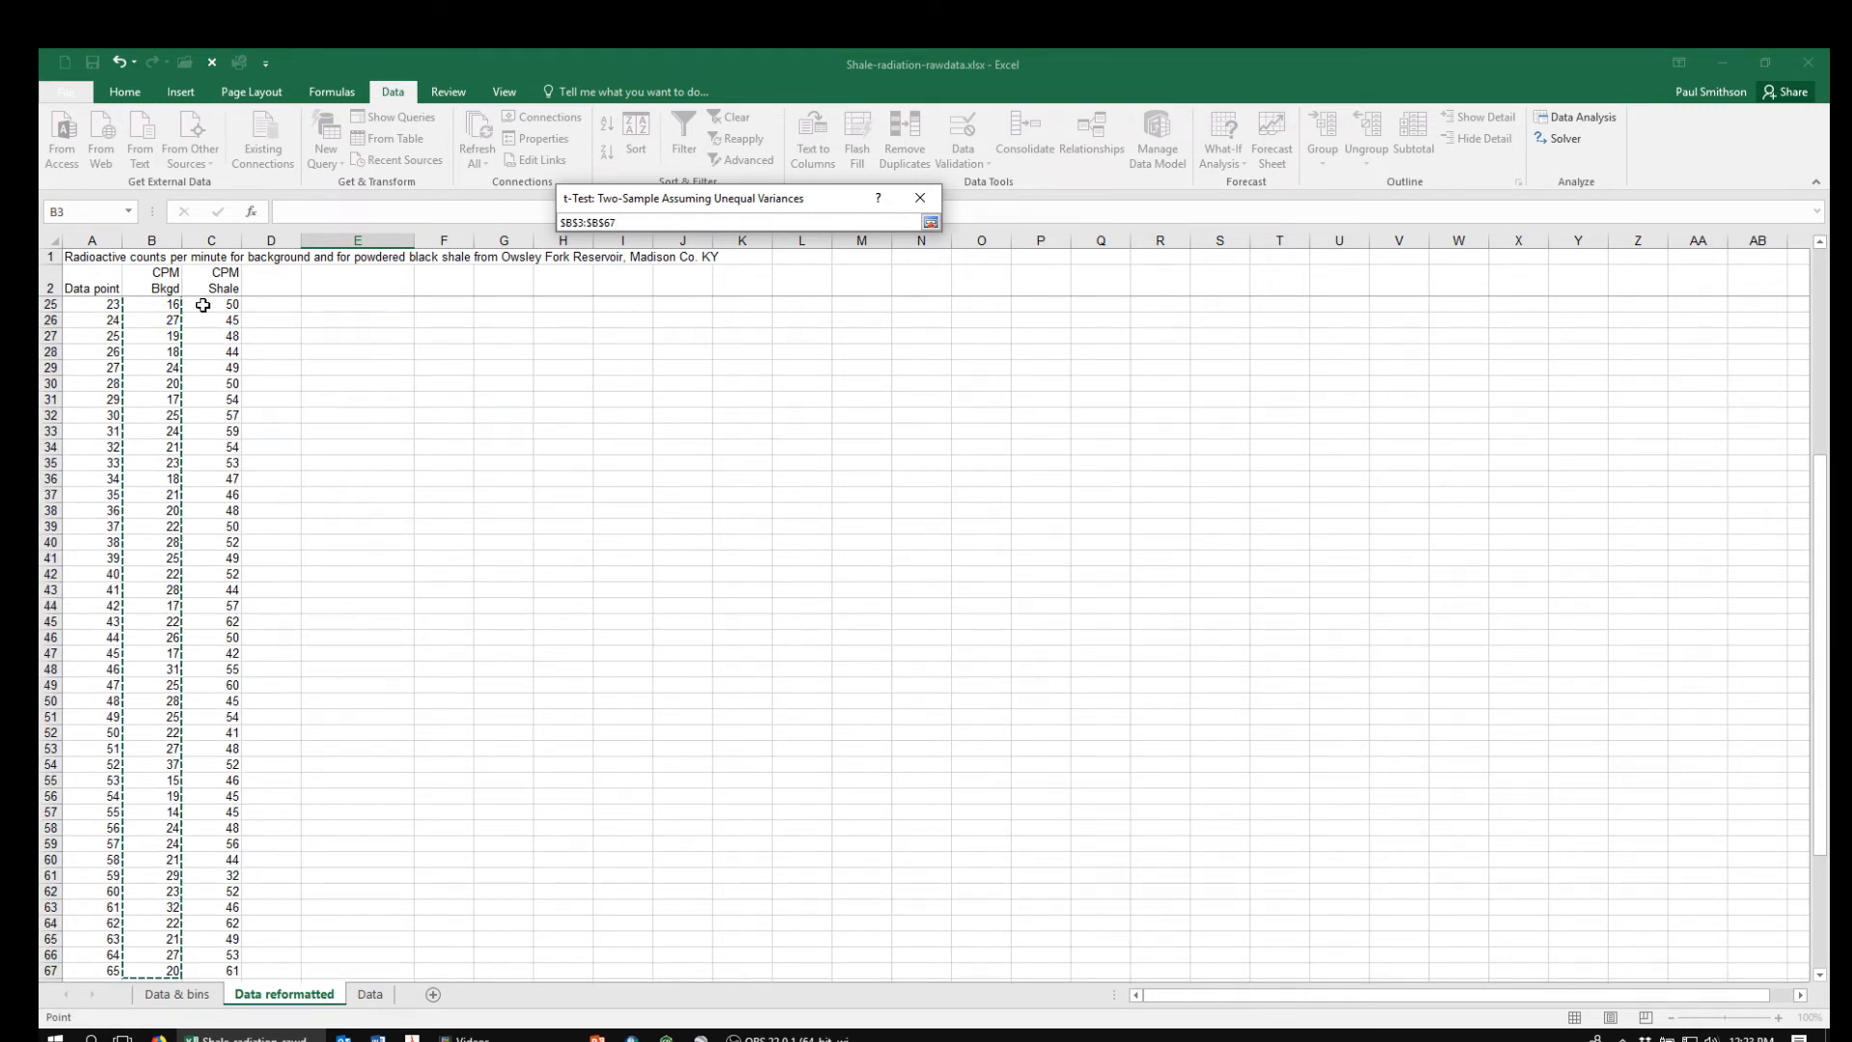
{"action": "left_click", "coordinate": [930, 222]}
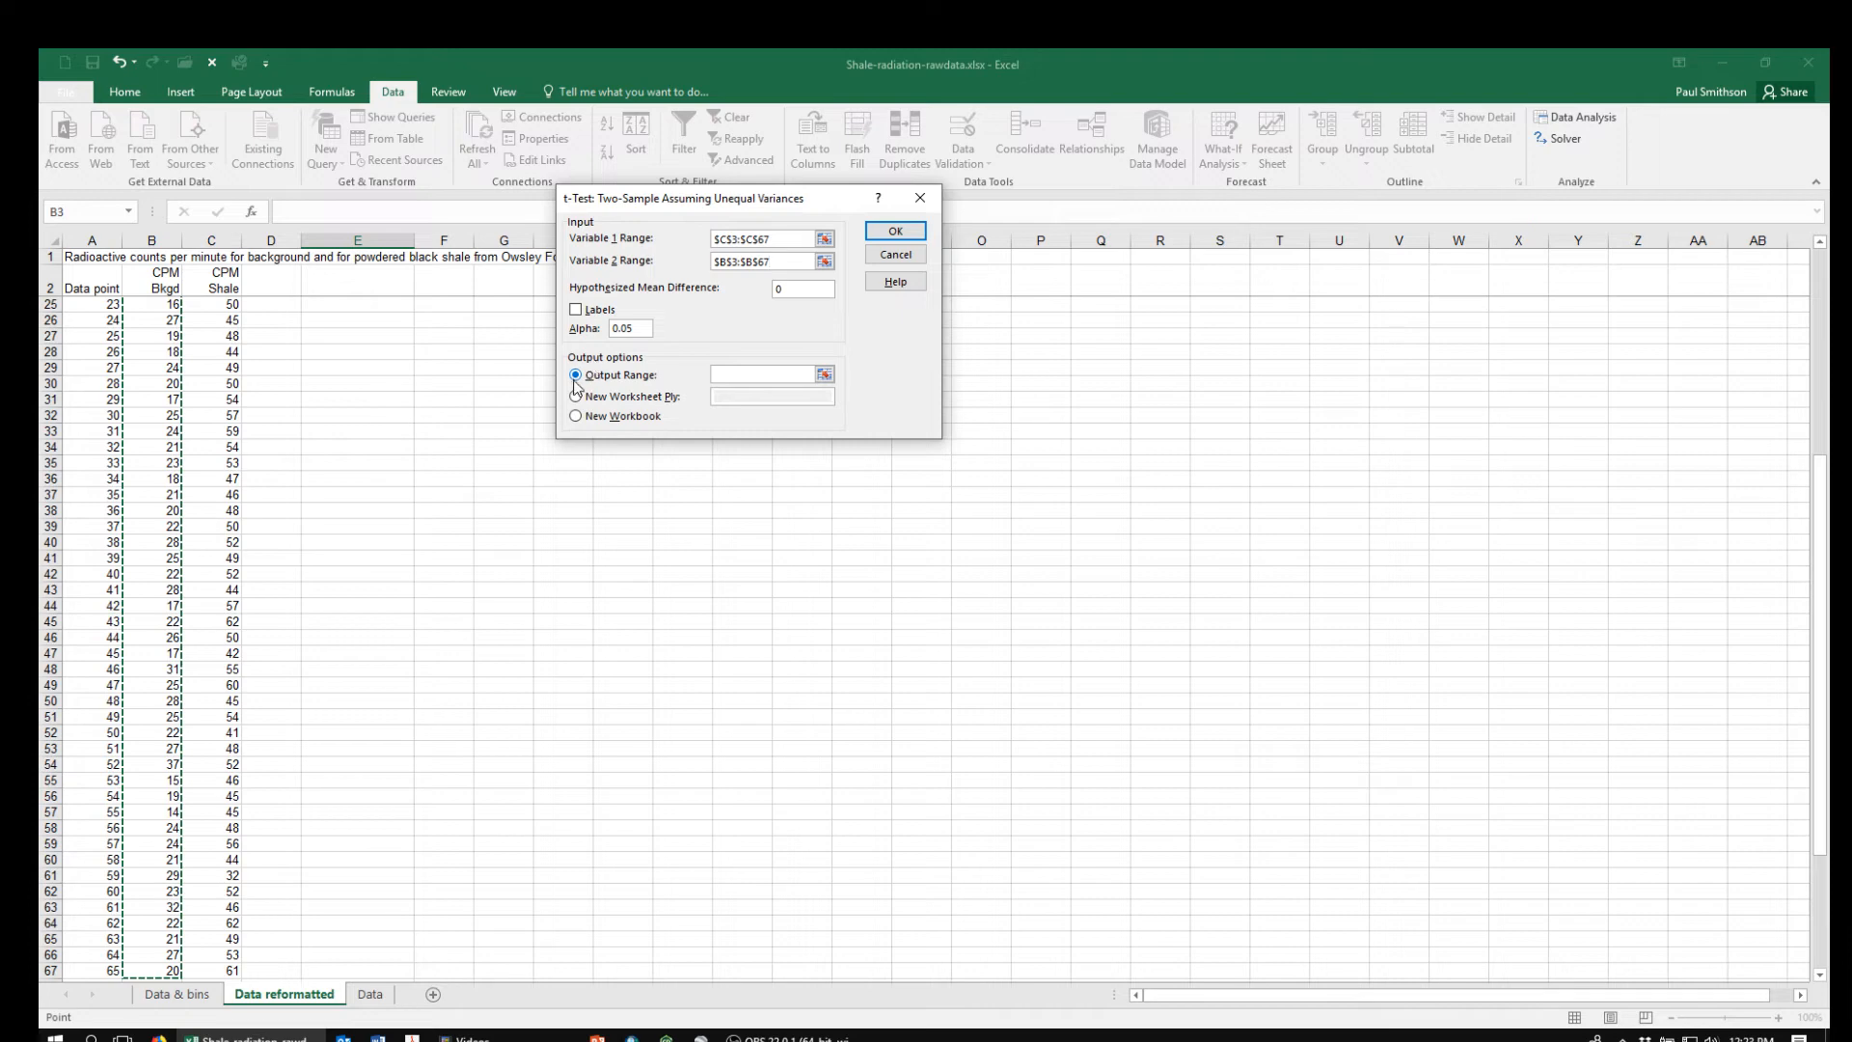
Run the unequal-variances t-test with its output range at $E$16, and widen column E to fit the result labels
{"action": "left_click", "coordinate": [825, 374]}
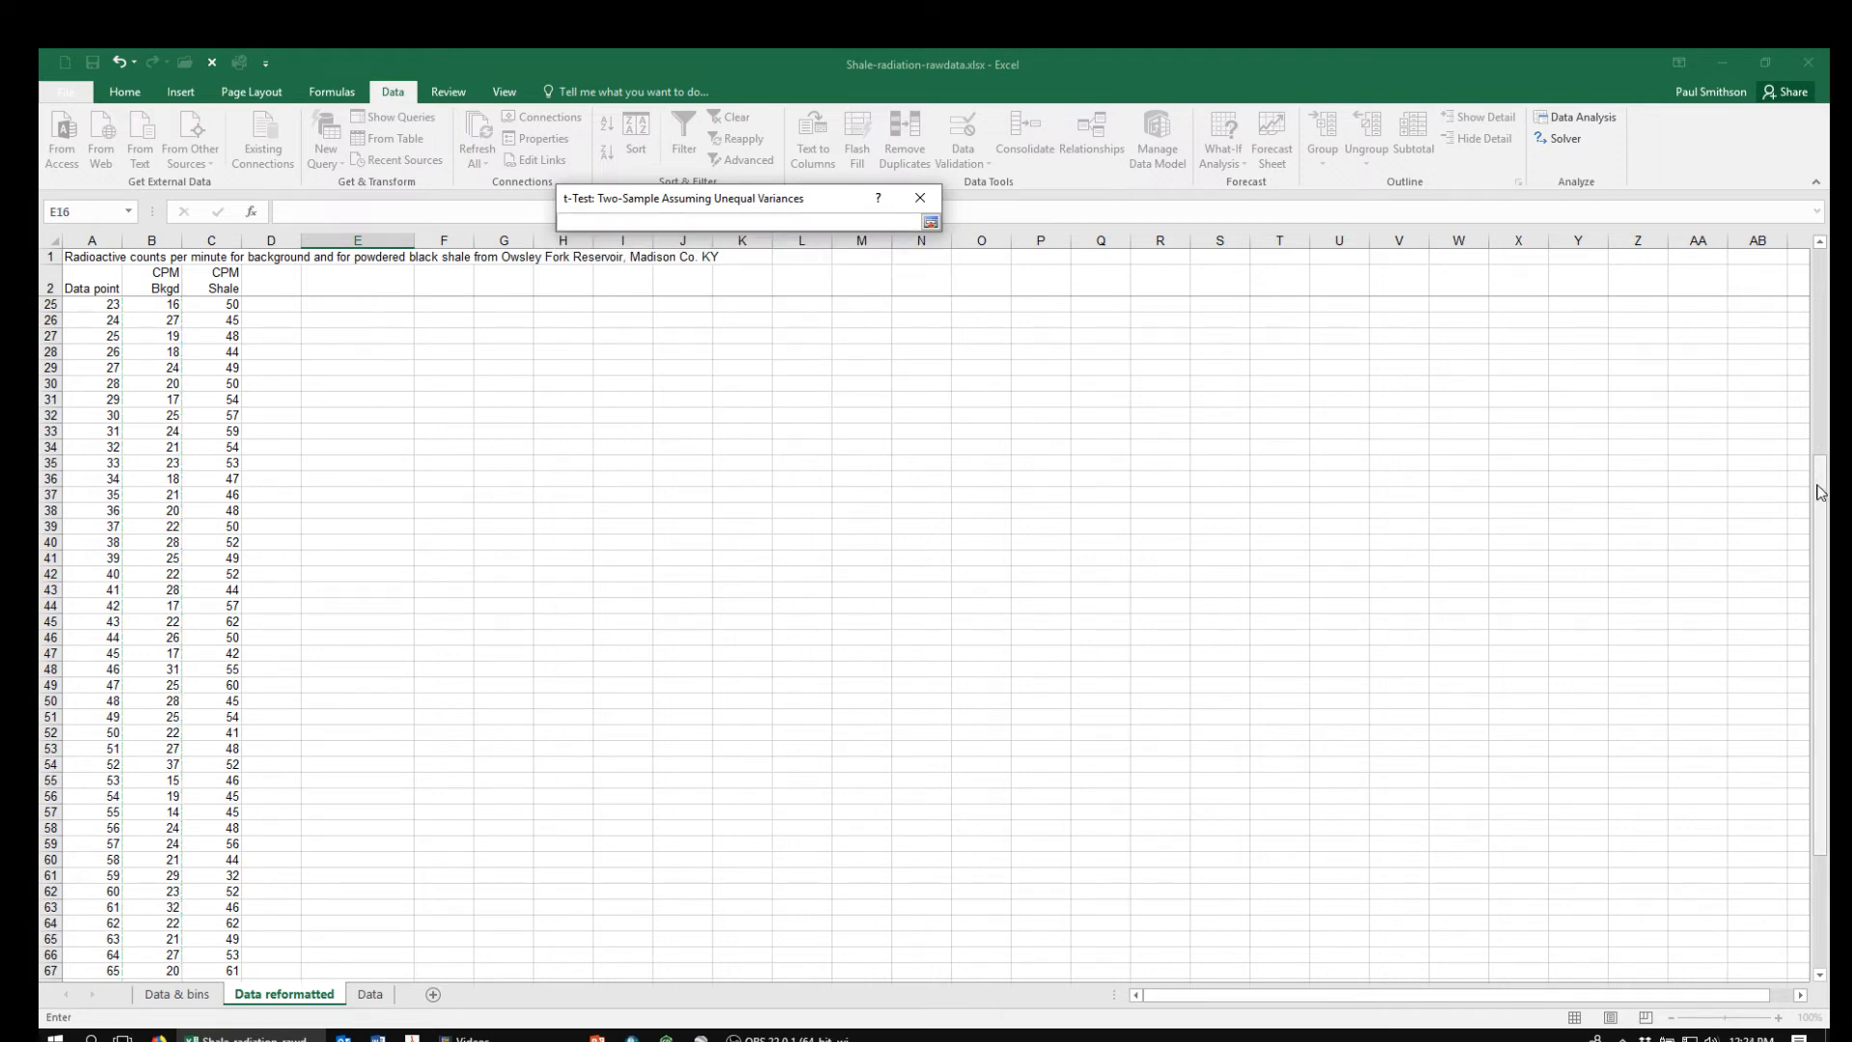
{"action": "left_click_drag", "start_coordinate": [1822, 487], "coordinate": [1768, 353]}
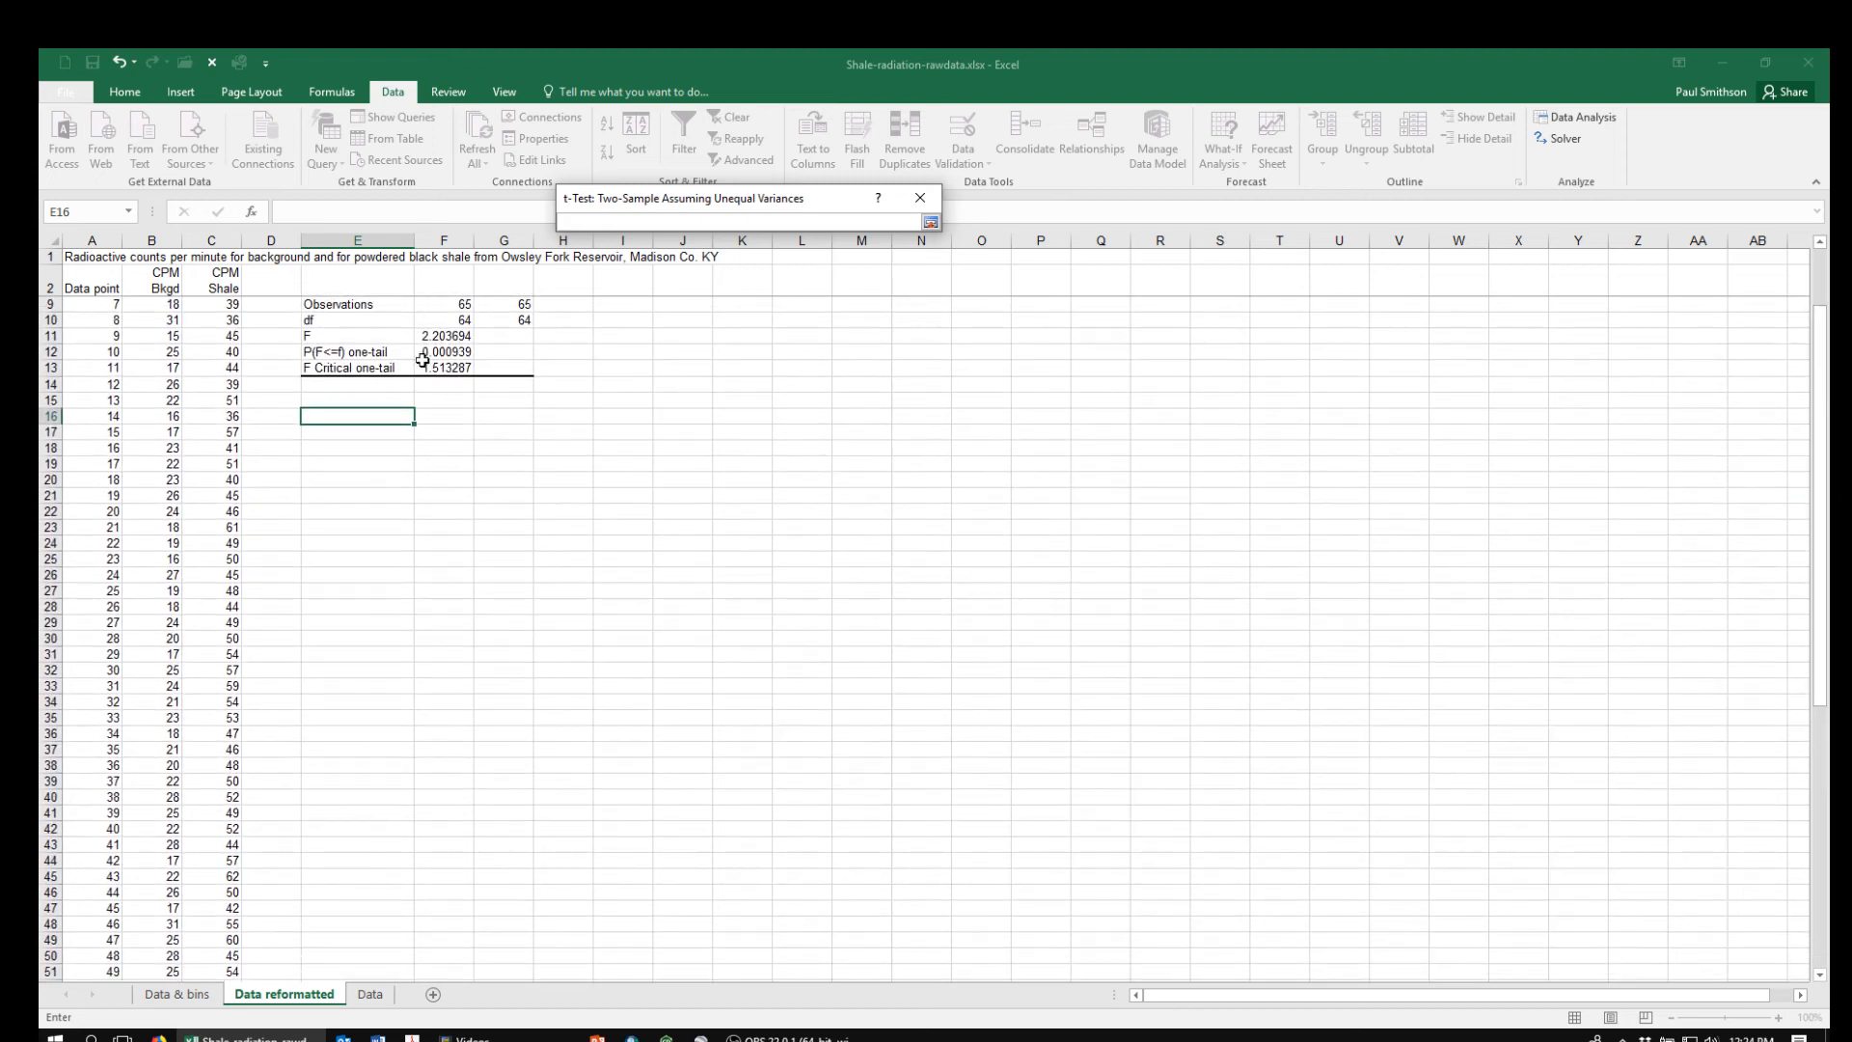
{"action": "left_click", "coordinate": [333, 417]}
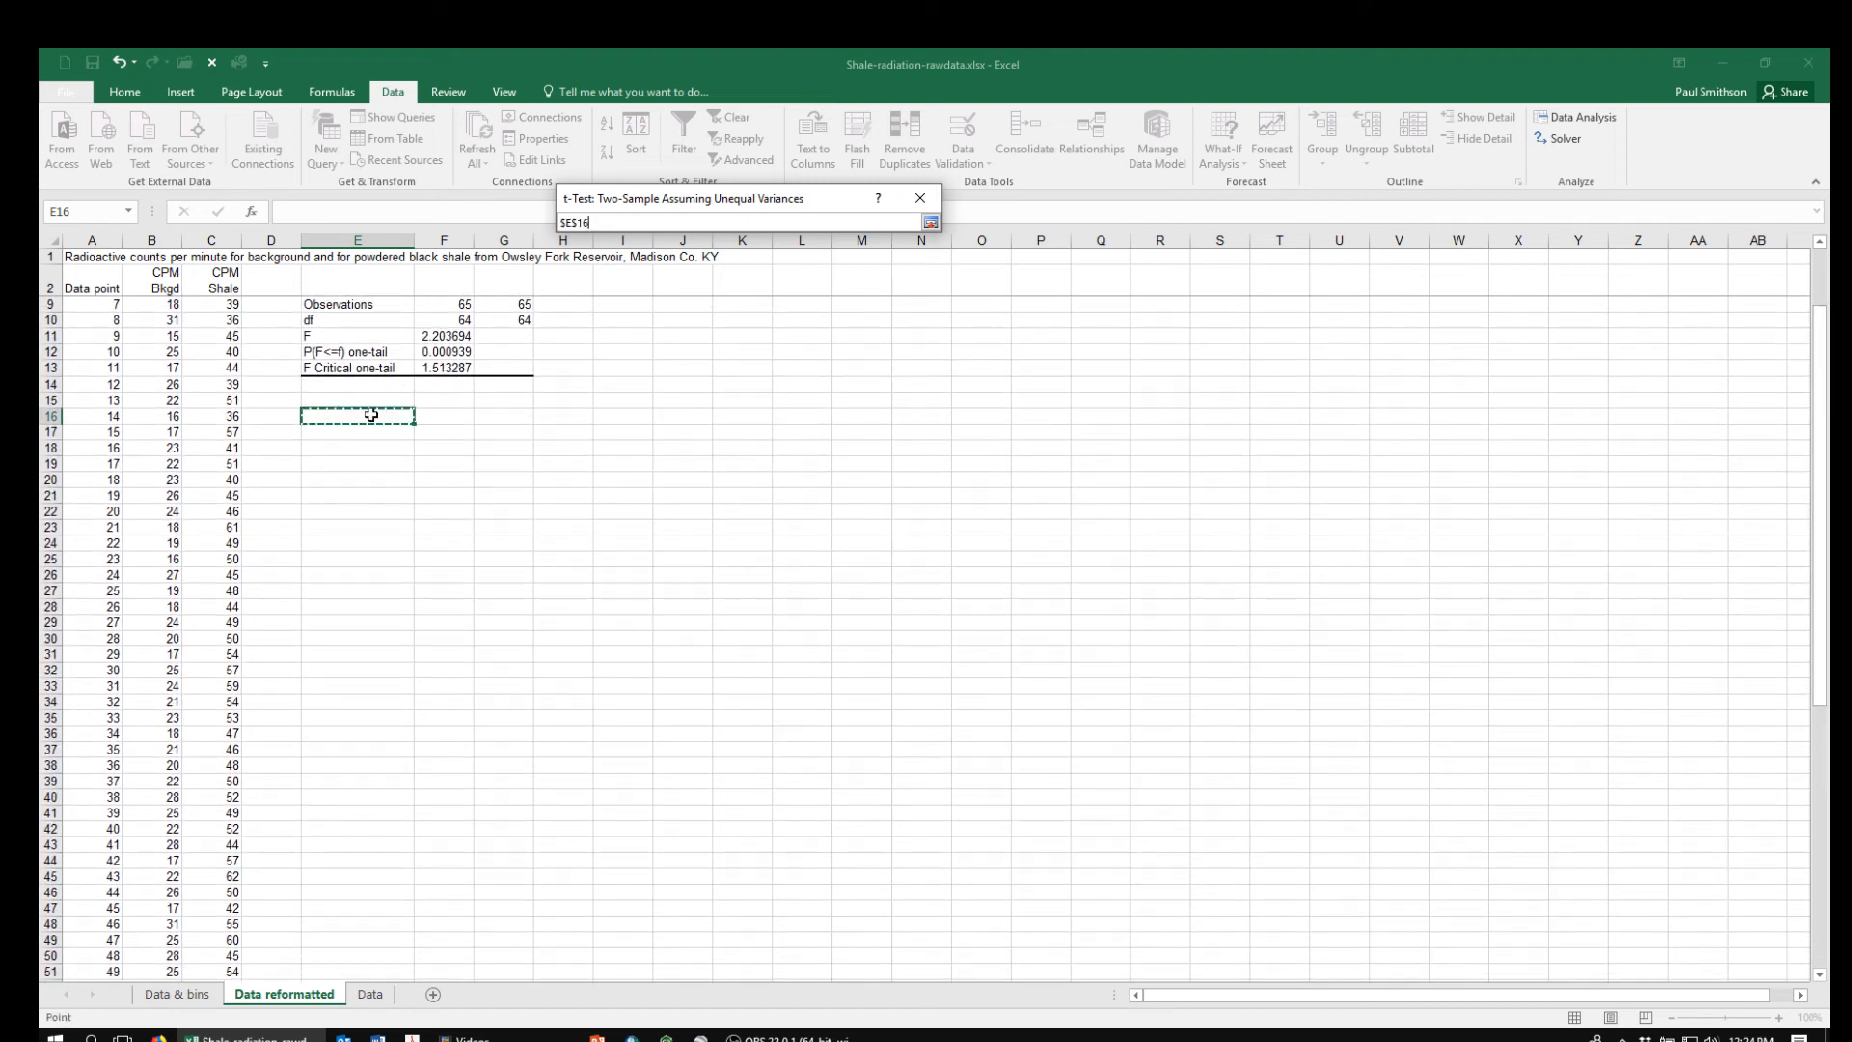
{"action": "left_click", "coordinate": [931, 222]}
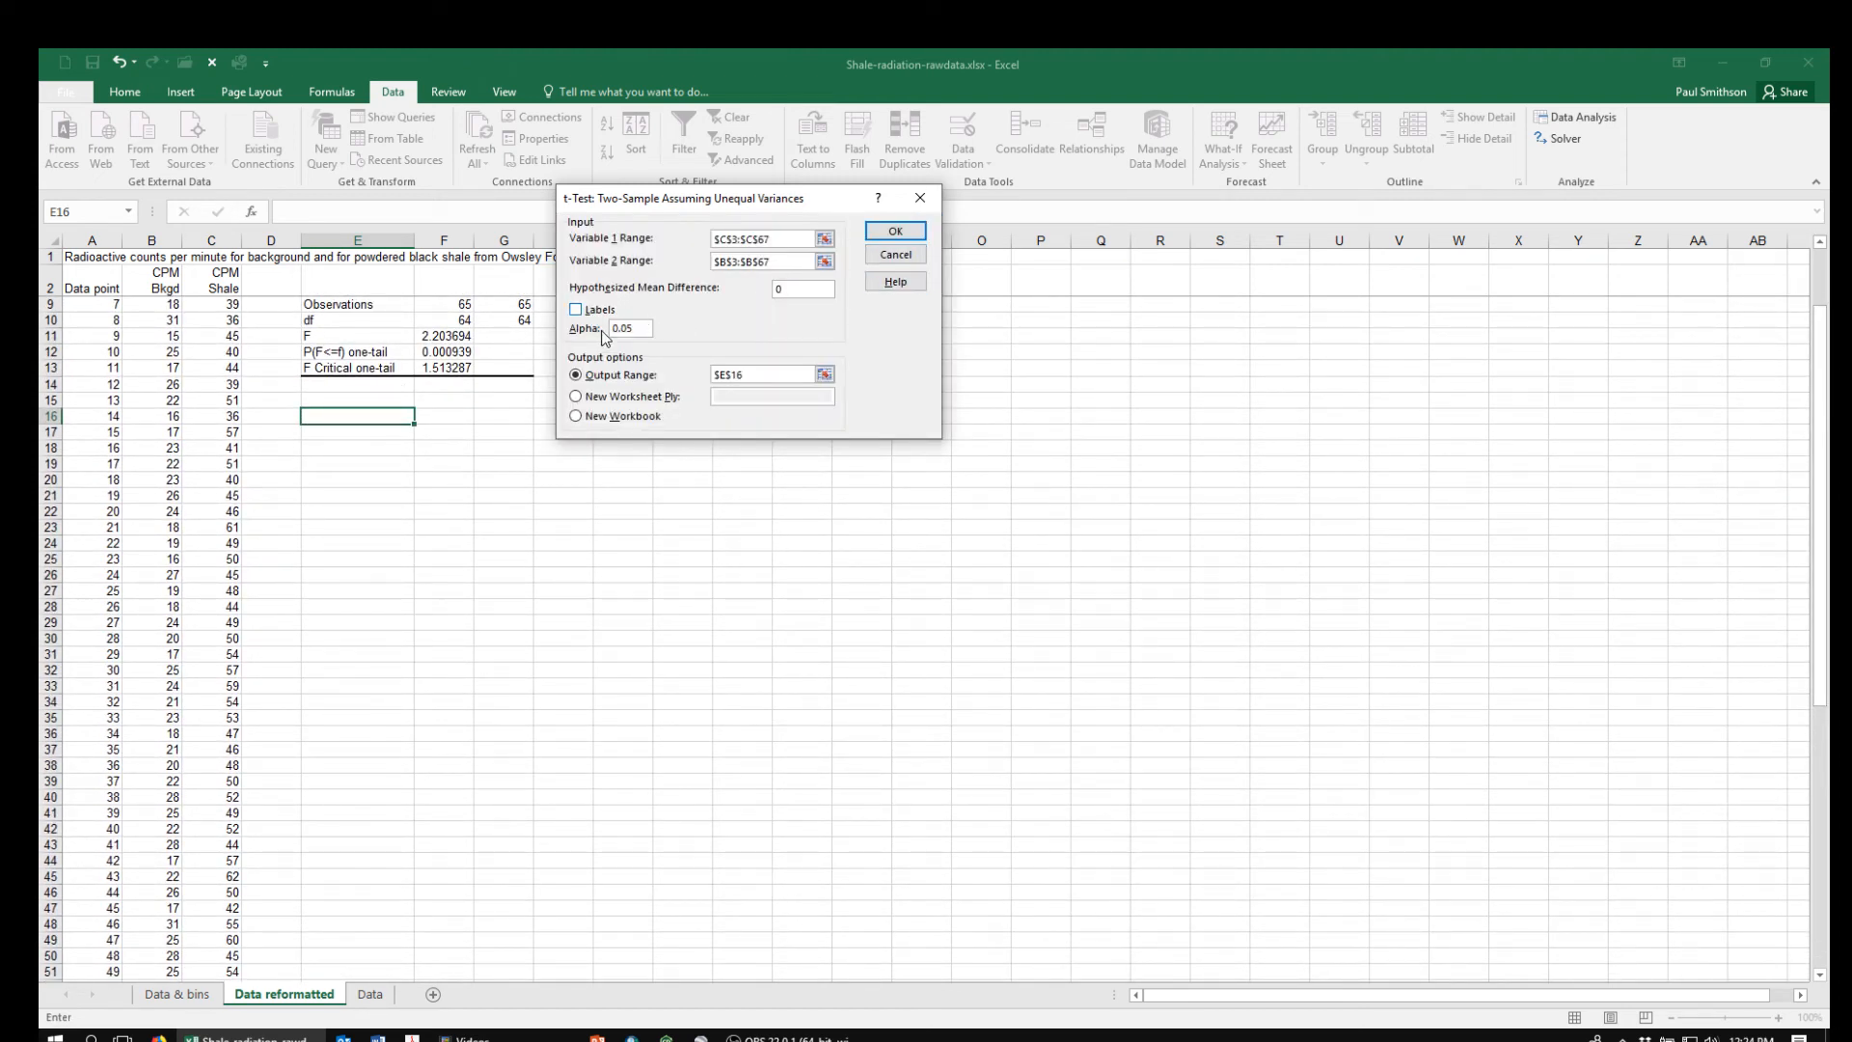
{"action": "left_click", "coordinate": [895, 231]}
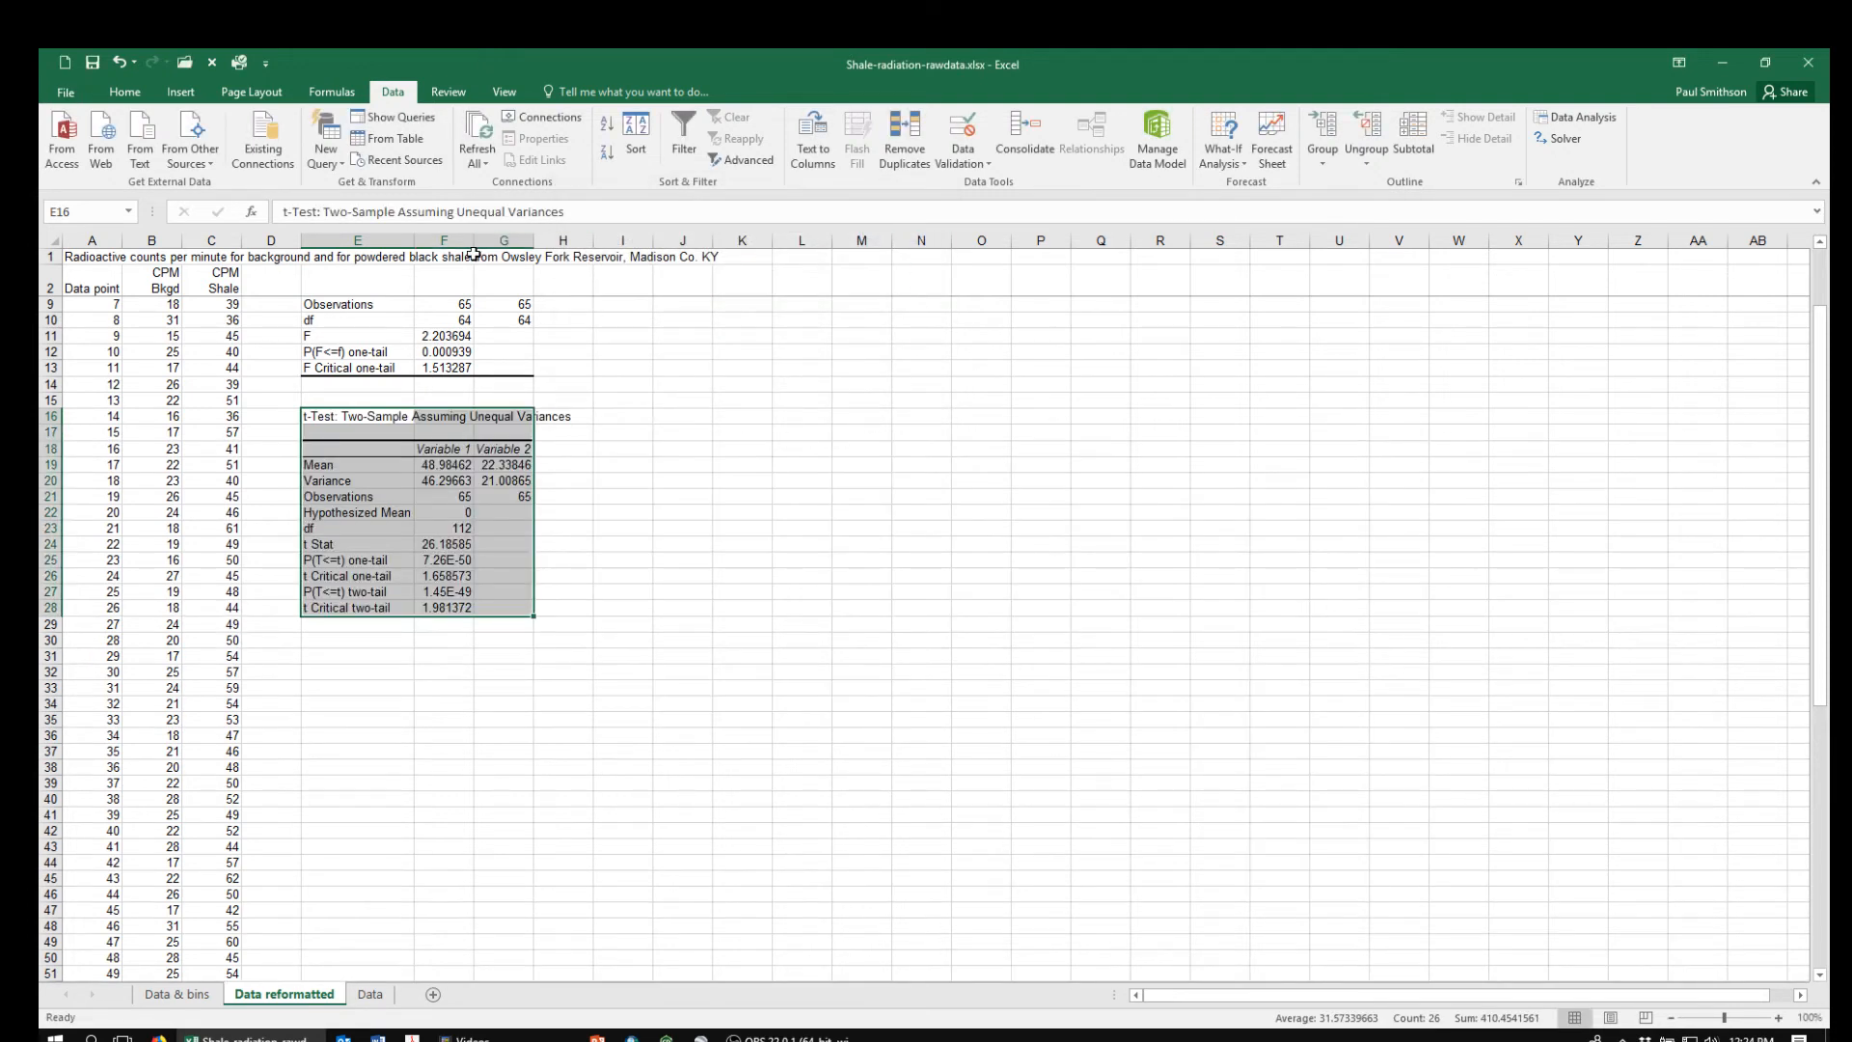
{"action": "left_click_drag", "start_coordinate": [411, 236], "coordinate": [453, 236]}
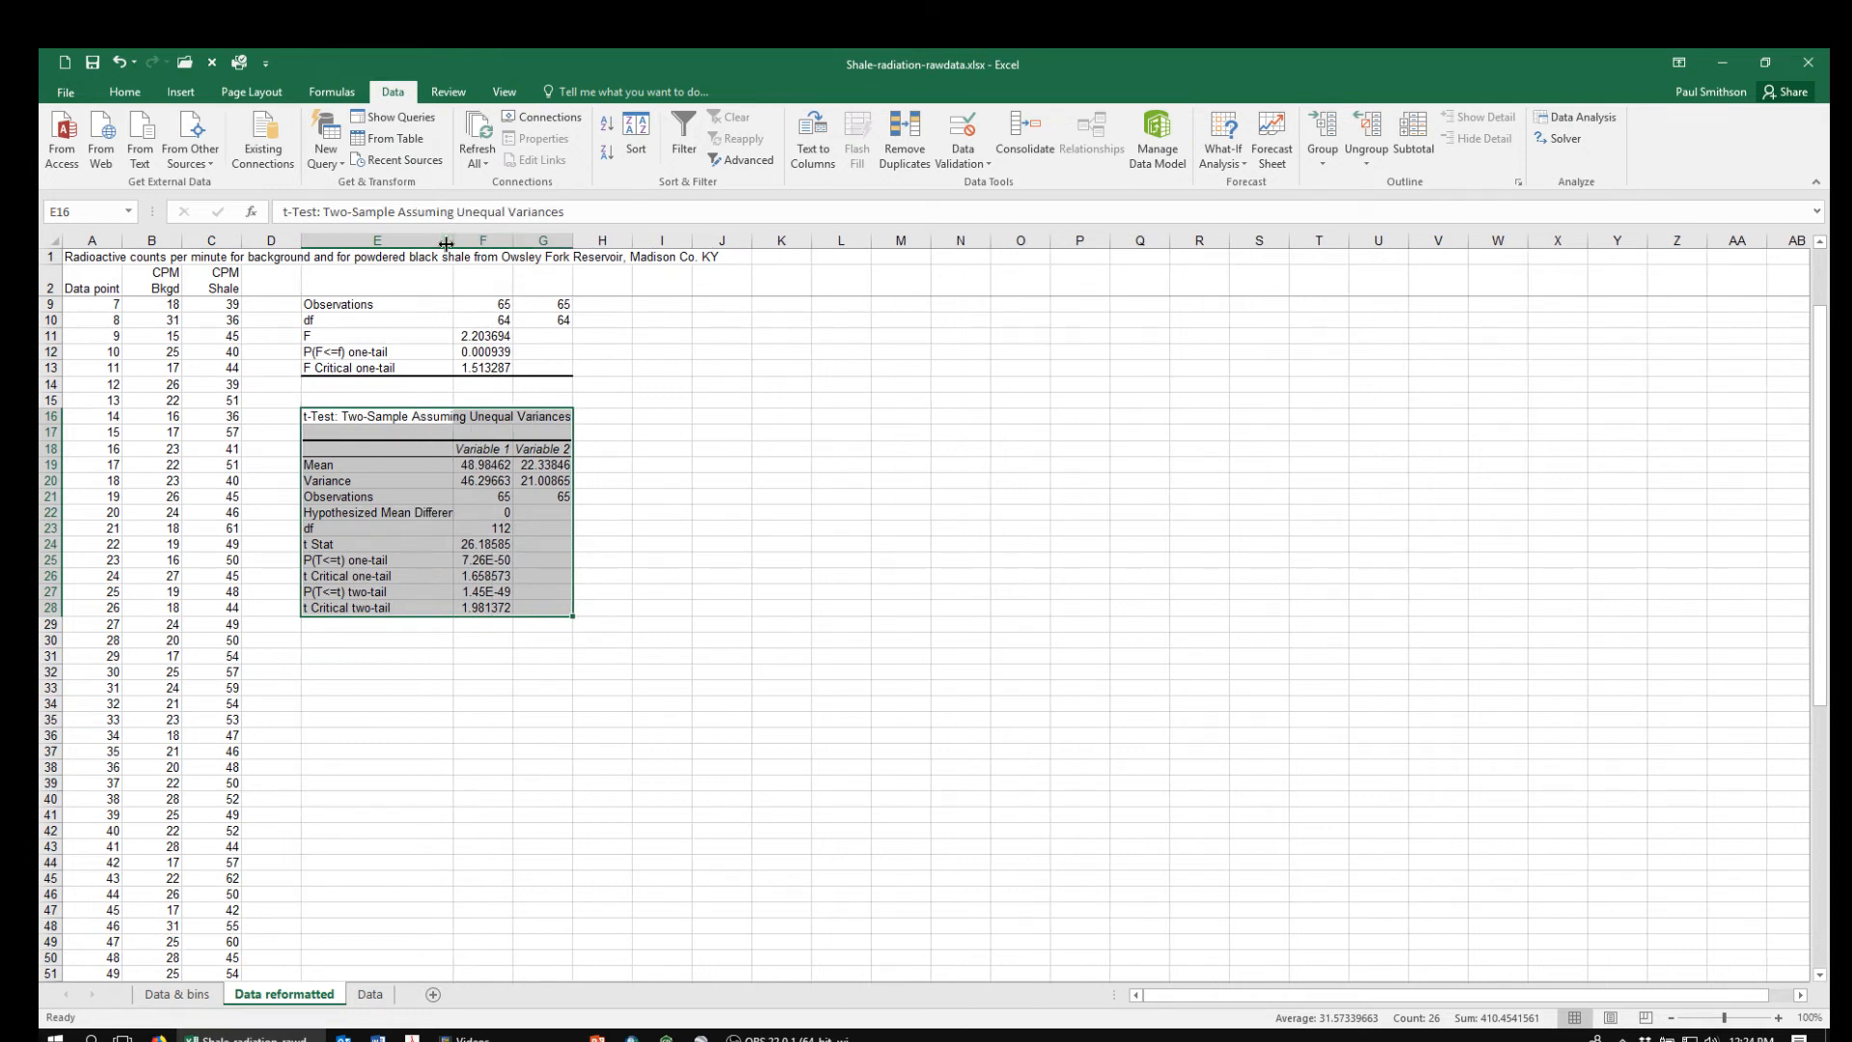
{"action": "left_click_drag", "start_coordinate": [455, 240], "coordinate": [476, 240]}
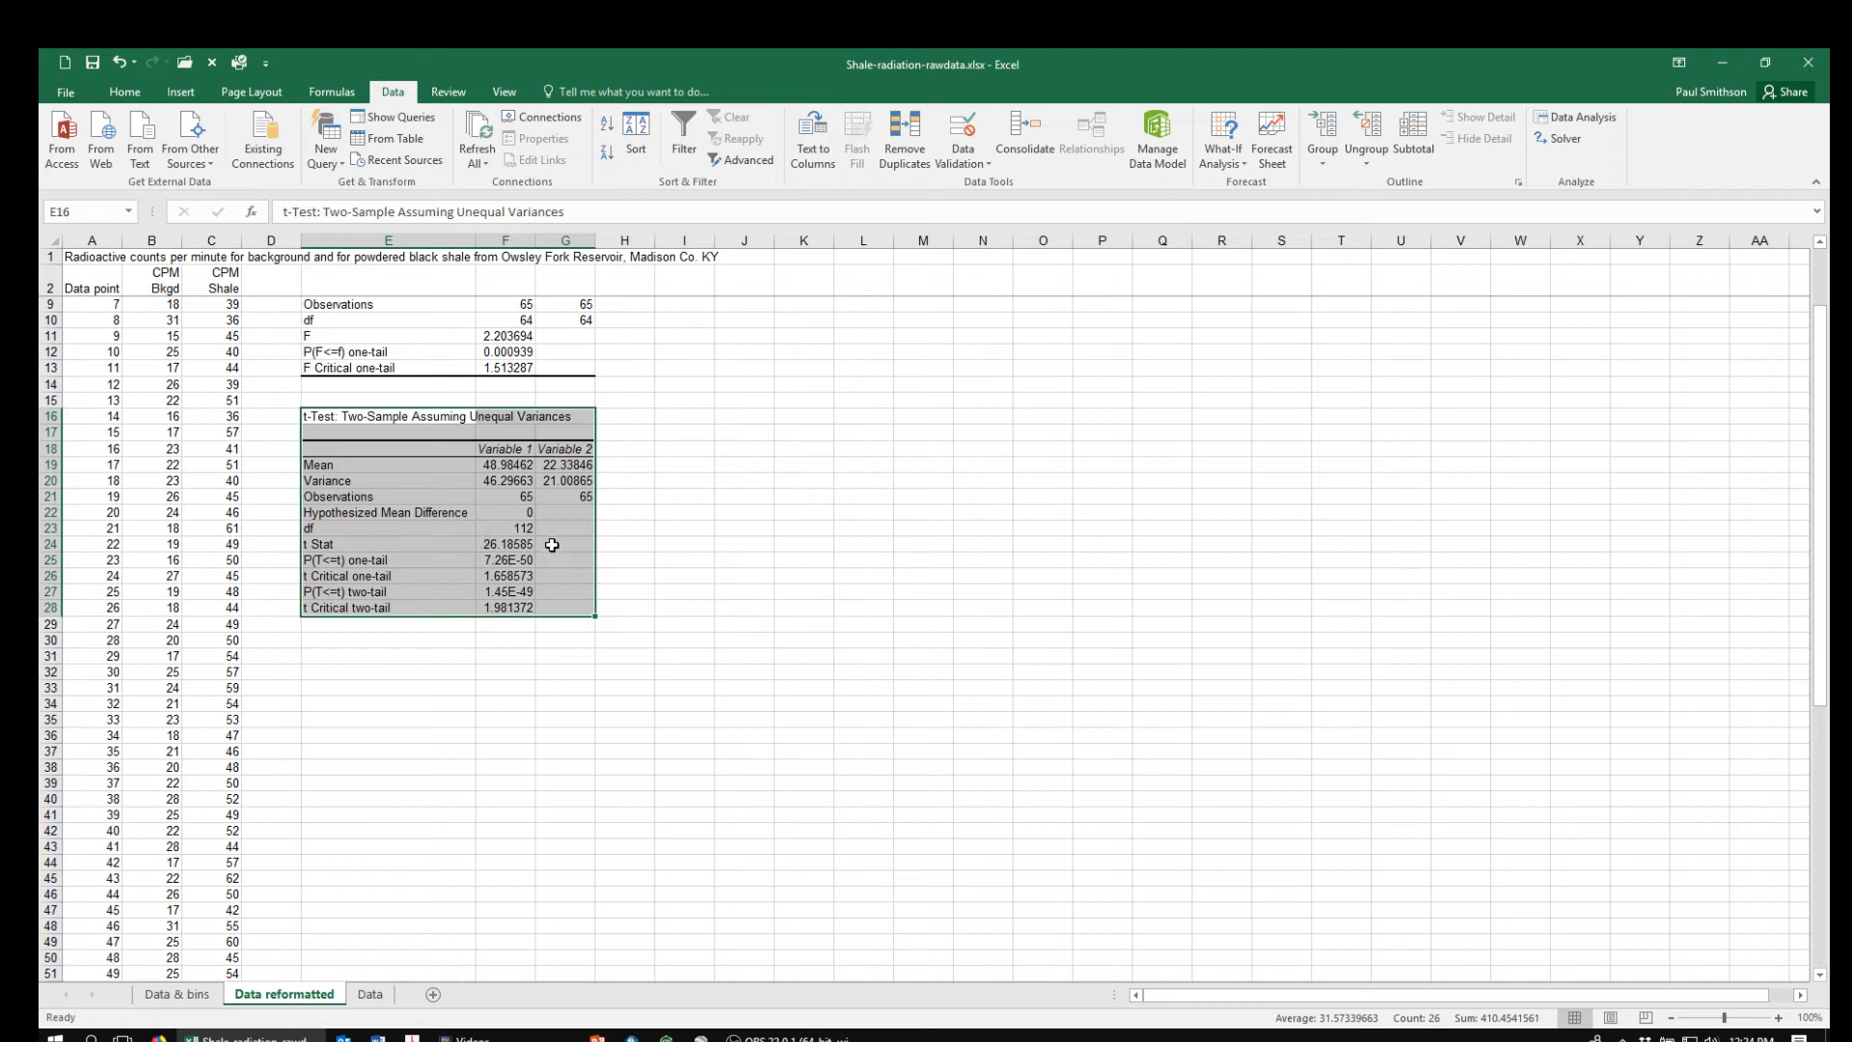
Examine the t Stat, two-tail P value and two-tail critical t in the unequal-variances t-test results
{"action": "left_click", "coordinate": [491, 544]}
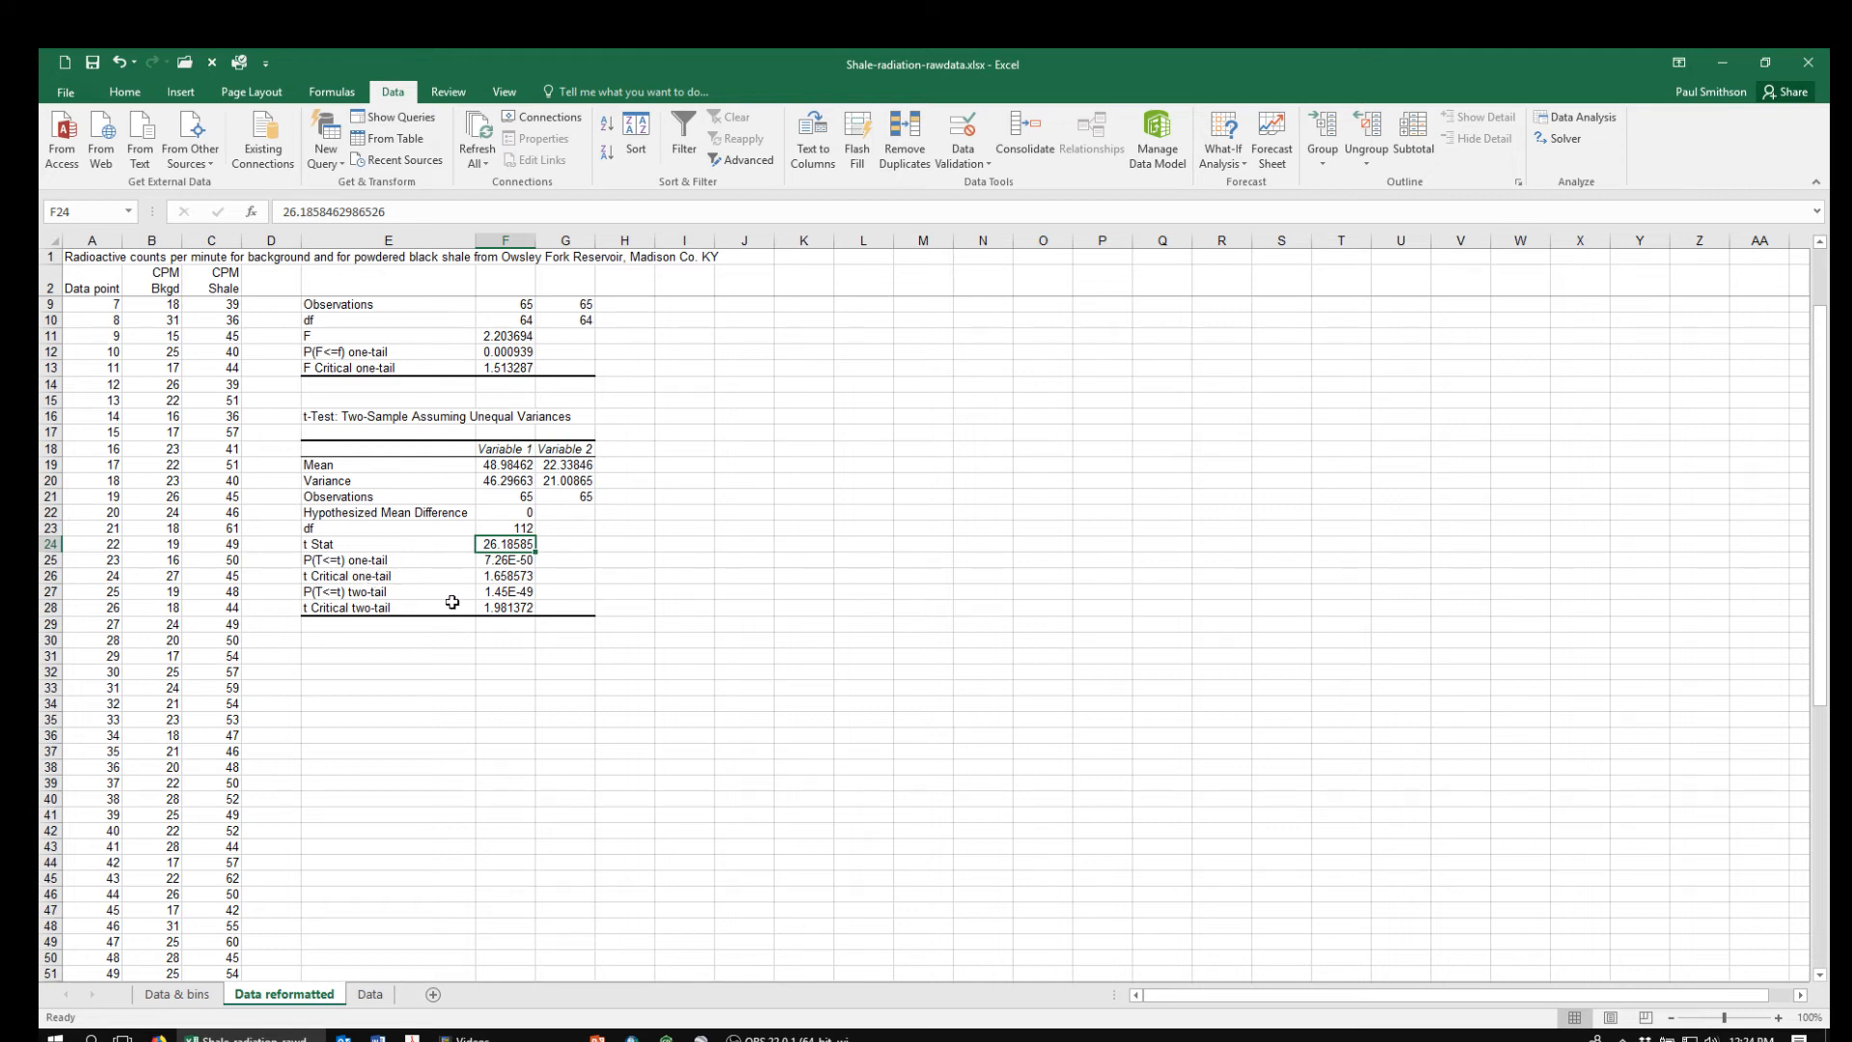
{"action": "left_click", "coordinate": [501, 592]}
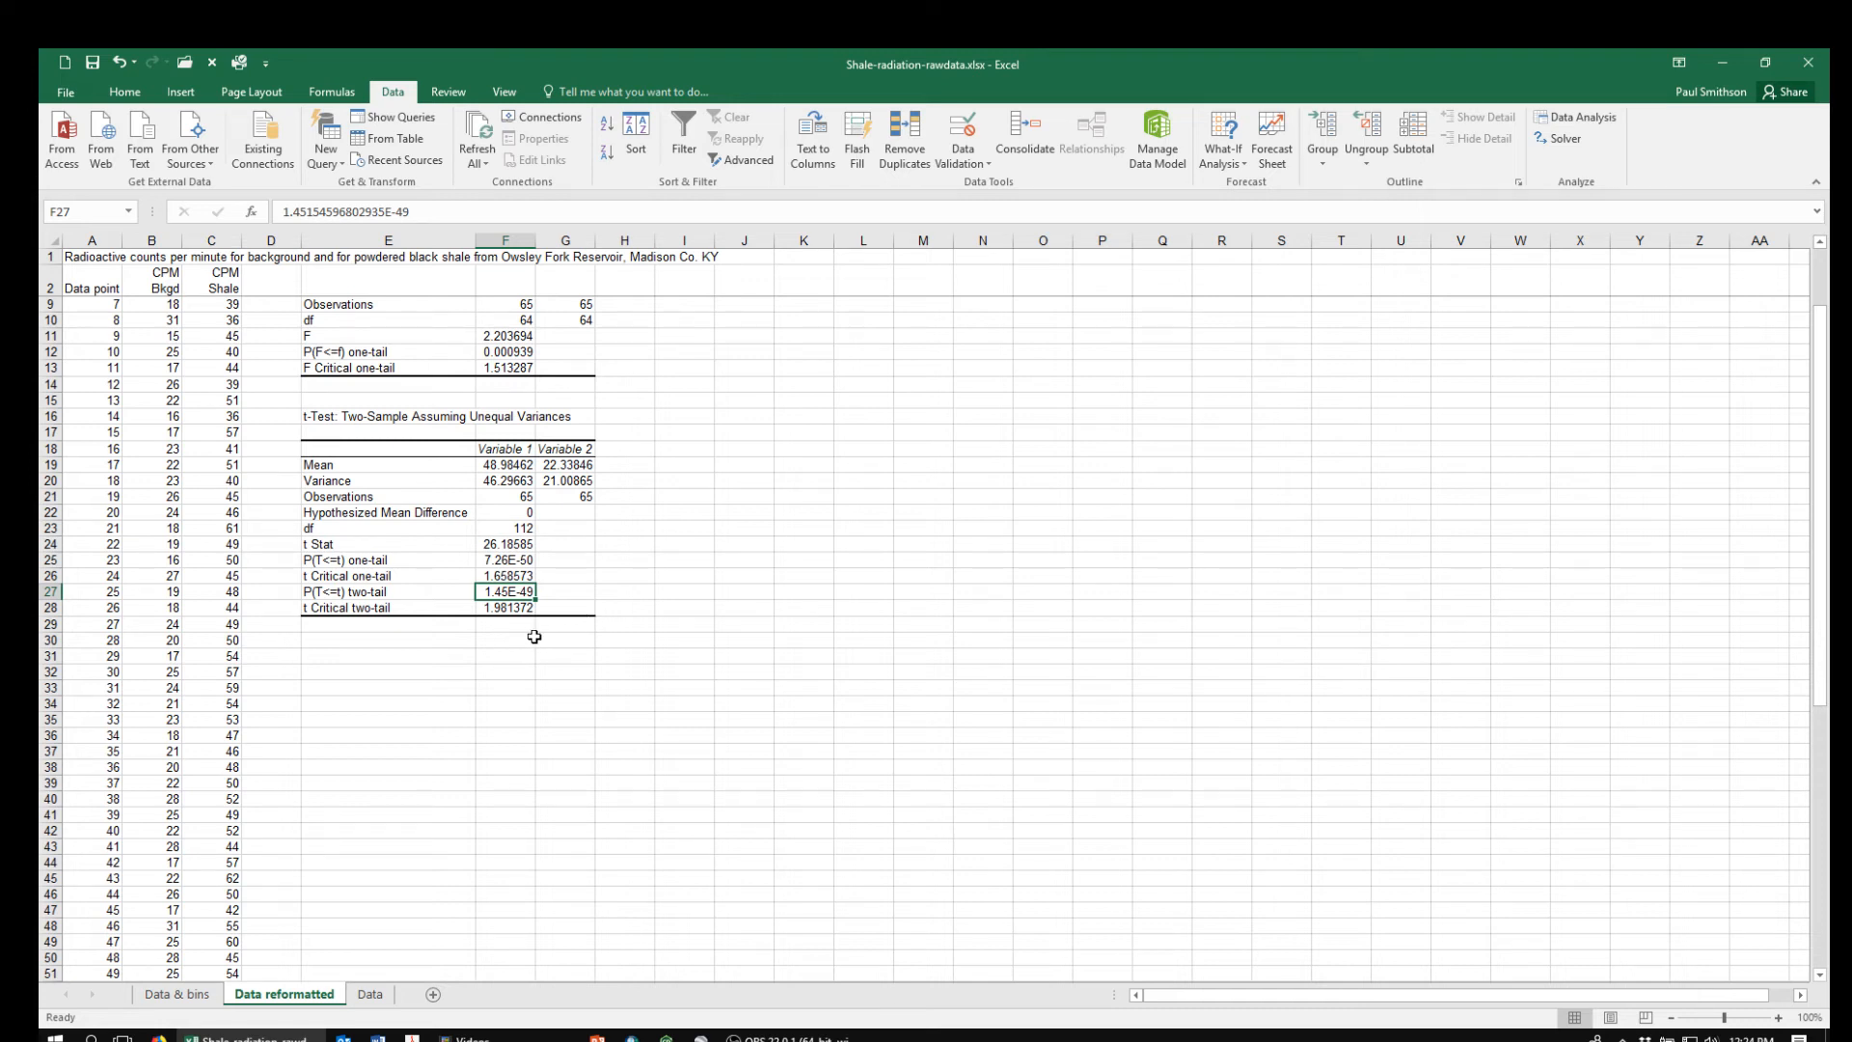
{"action": "left_click", "coordinate": [503, 610]}
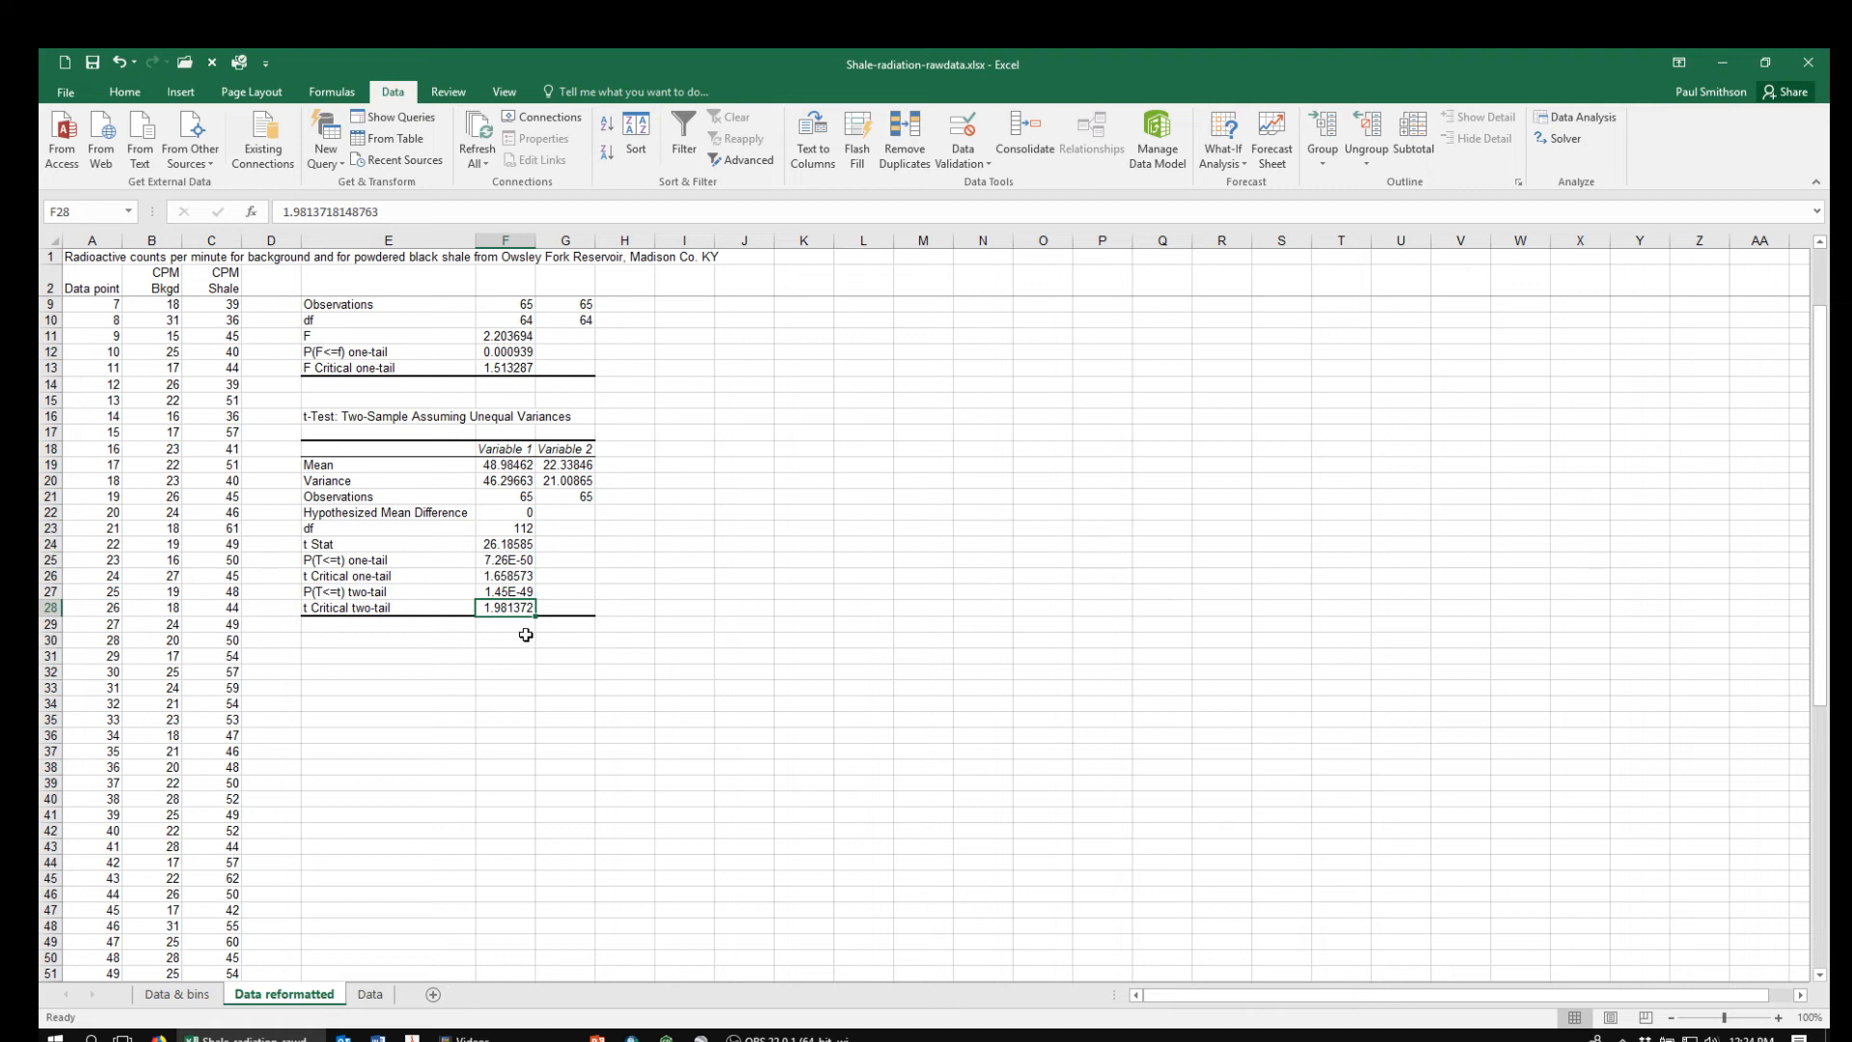
Open the t-Test: Two-Sample Assuming Equal Variances analysis with empty cell E31 selected
{"action": "left_click", "coordinate": [328, 658]}
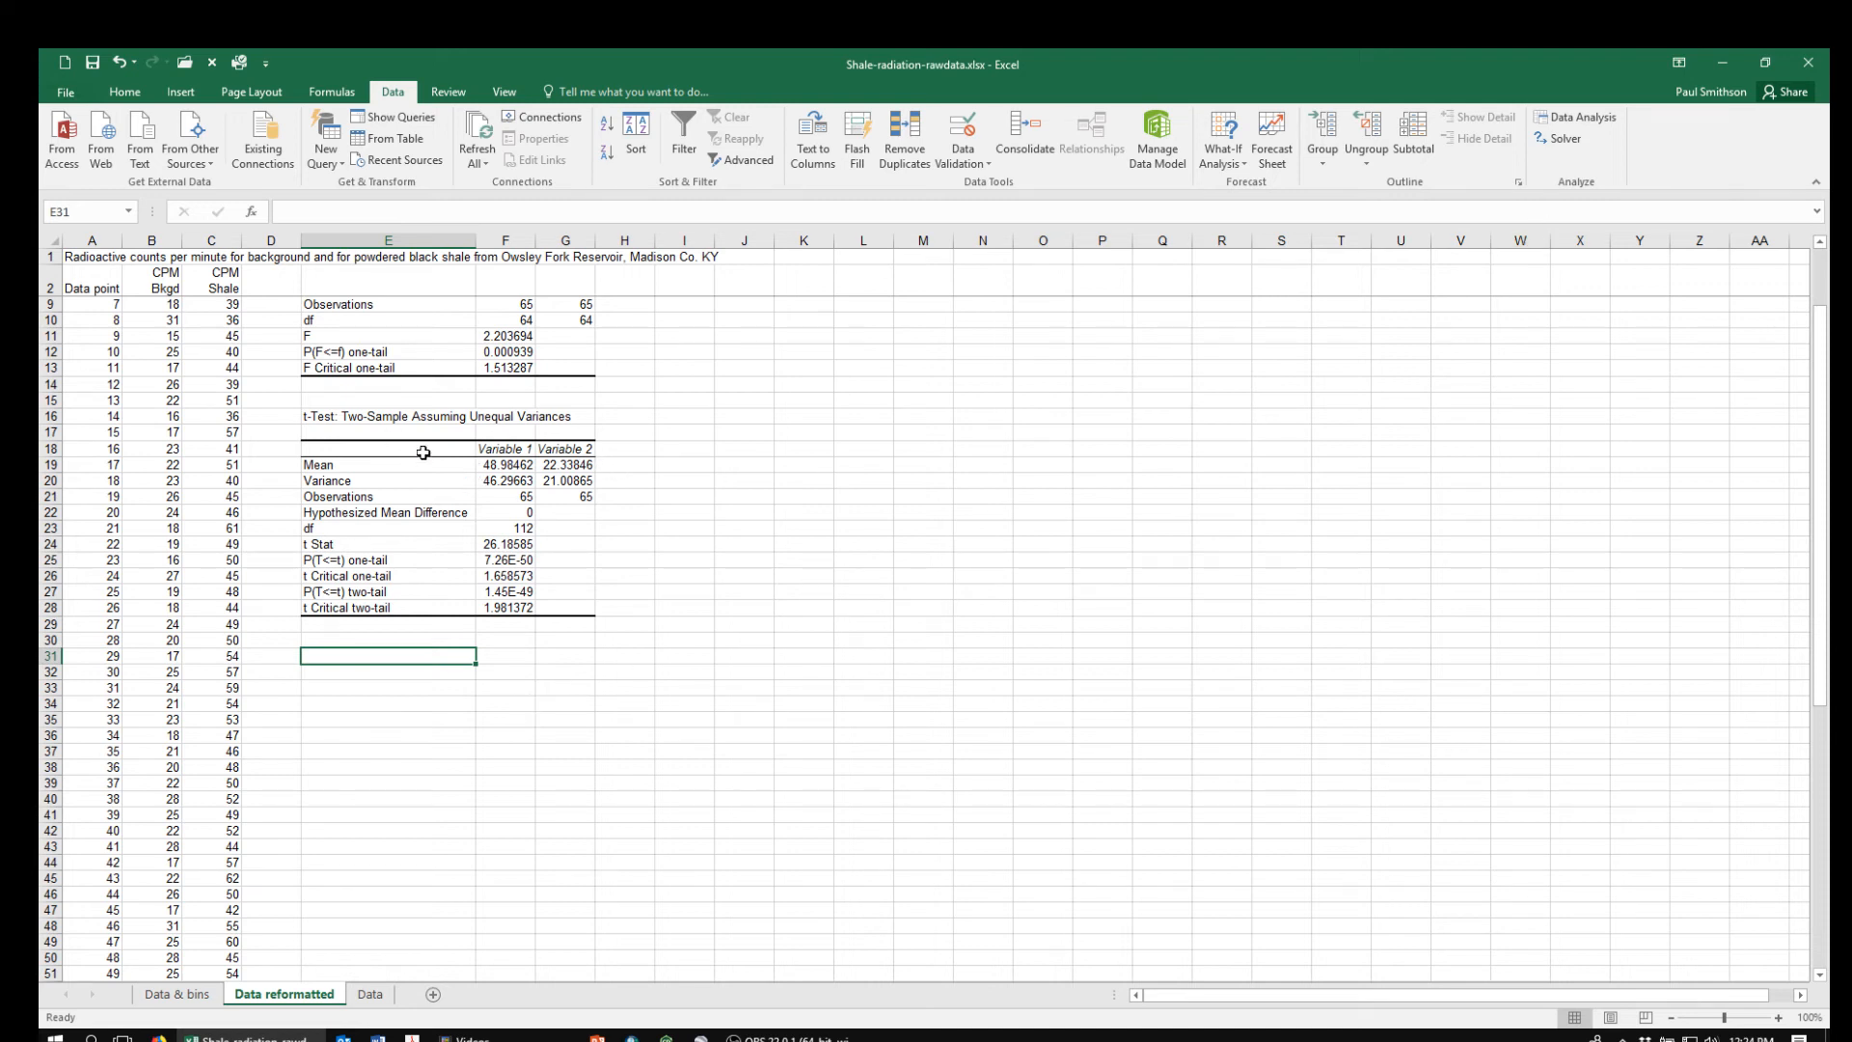
{"action": "left_click", "coordinate": [1573, 118]}
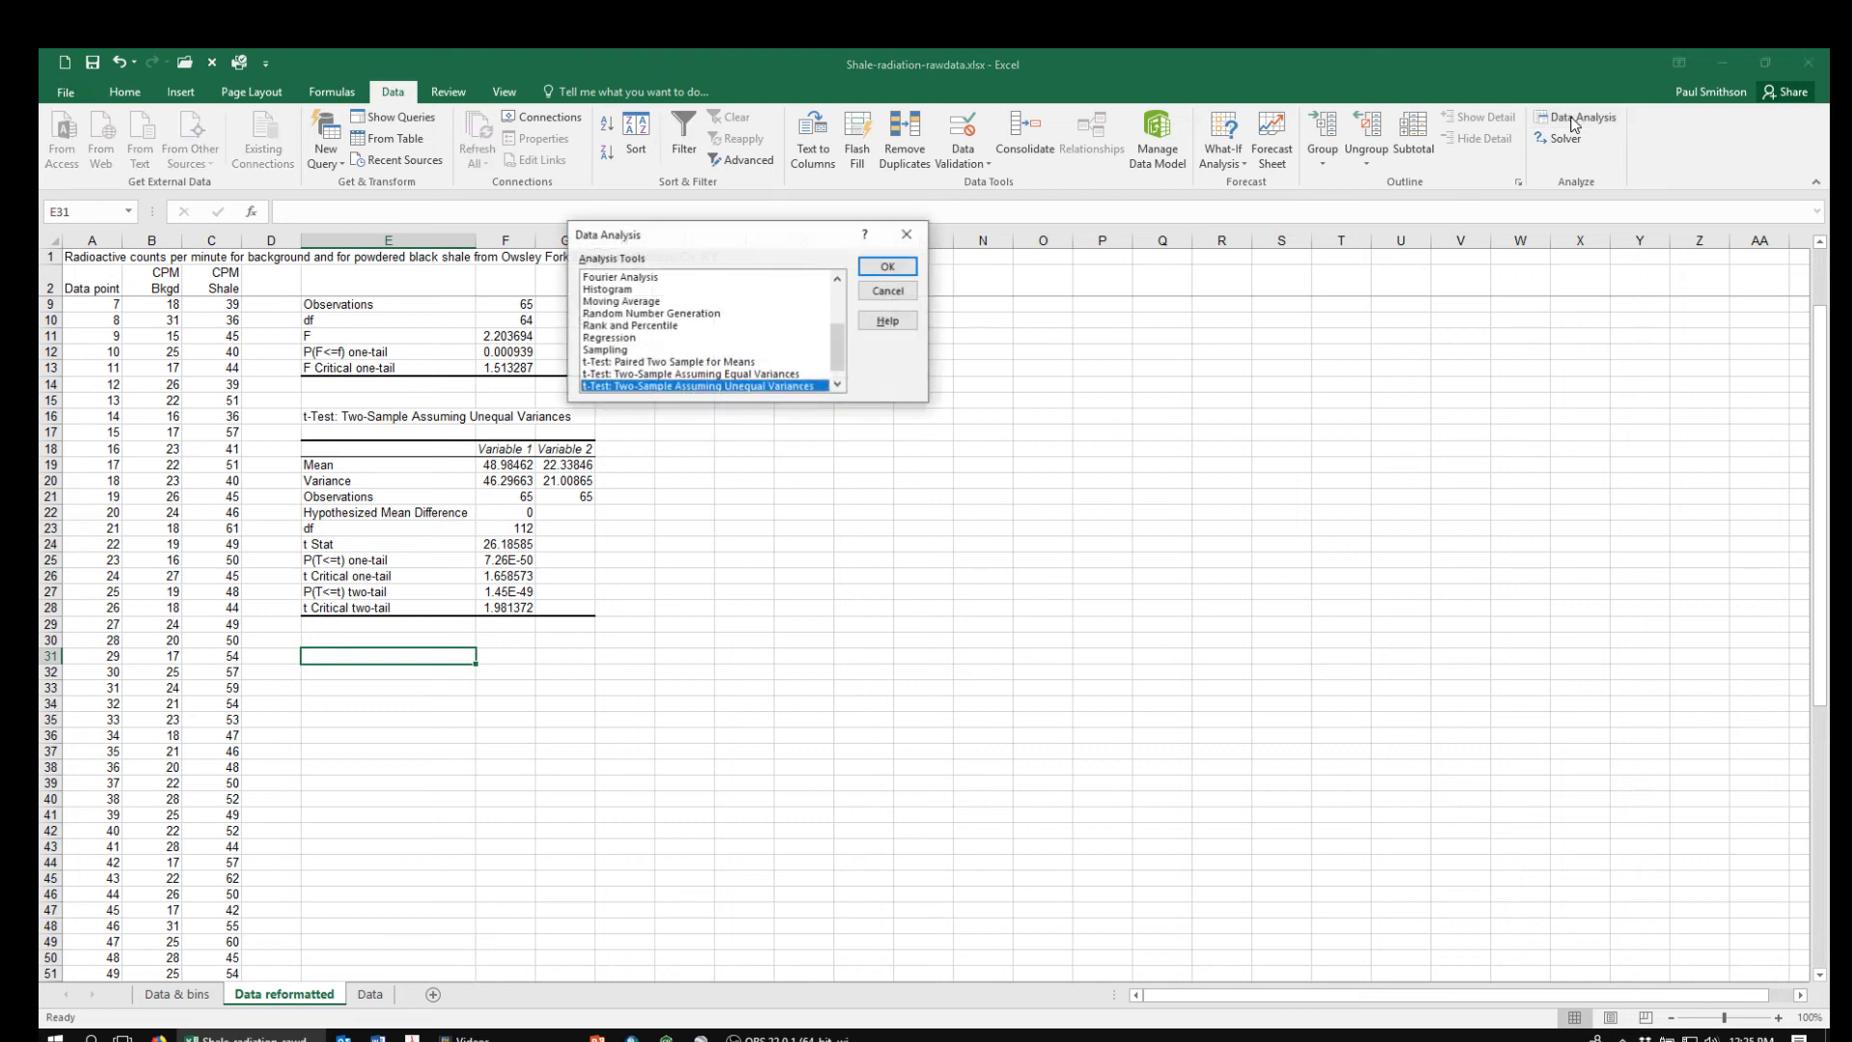
{"action": "left_click_drag", "start_coordinate": [840, 338], "coordinate": [839, 346]}
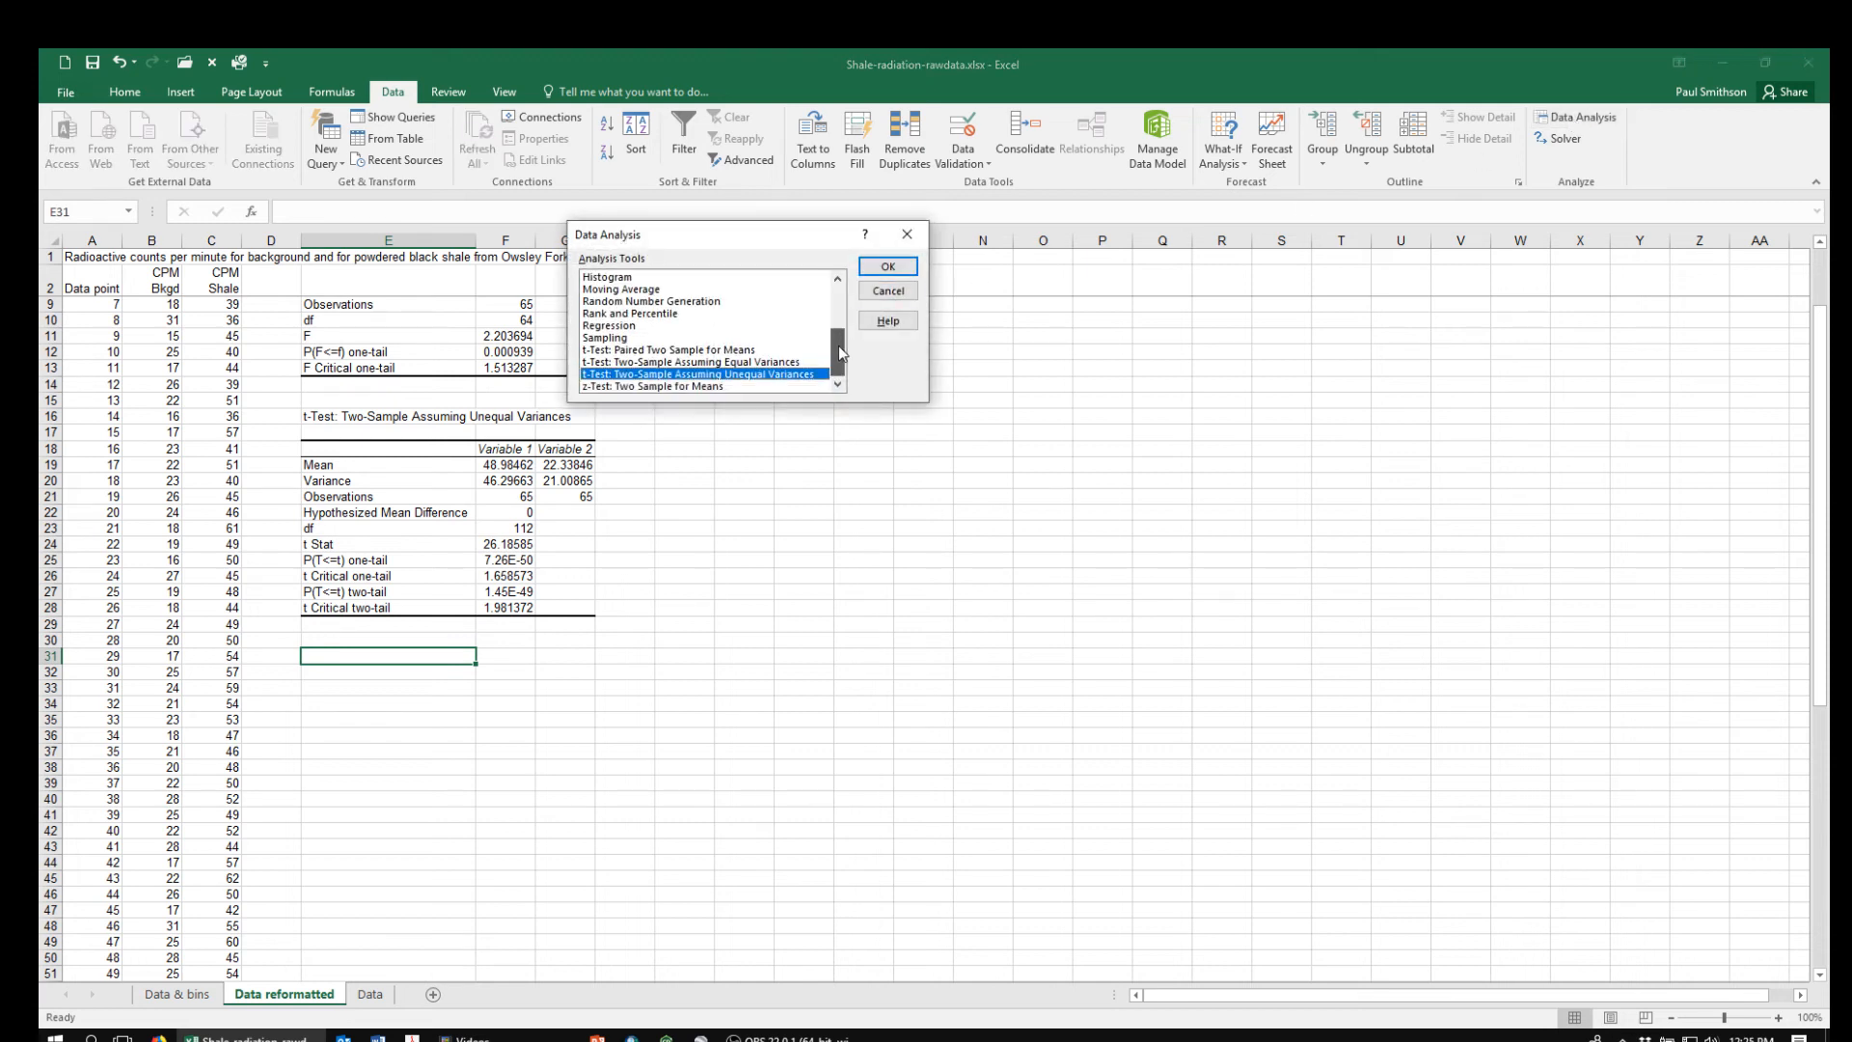
{"action": "left_click", "coordinate": [696, 362]}
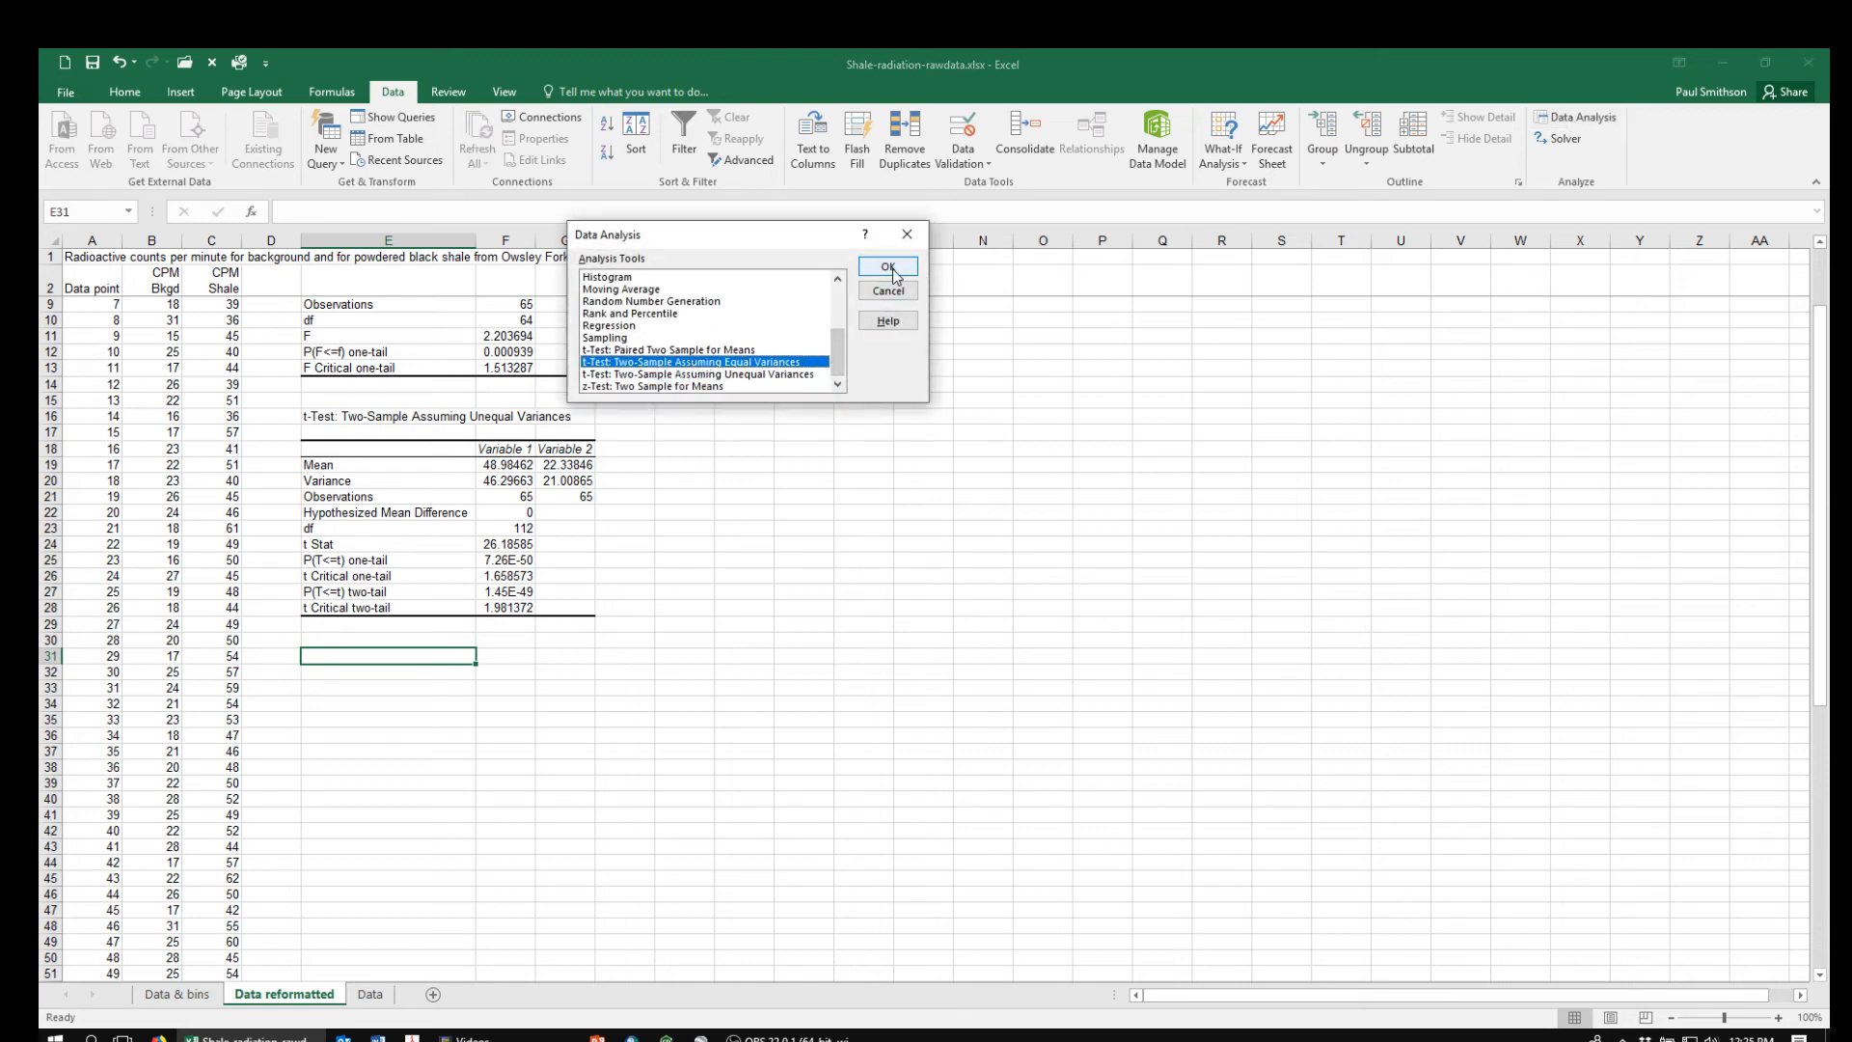
{"action": "left_click", "coordinate": [887, 267]}
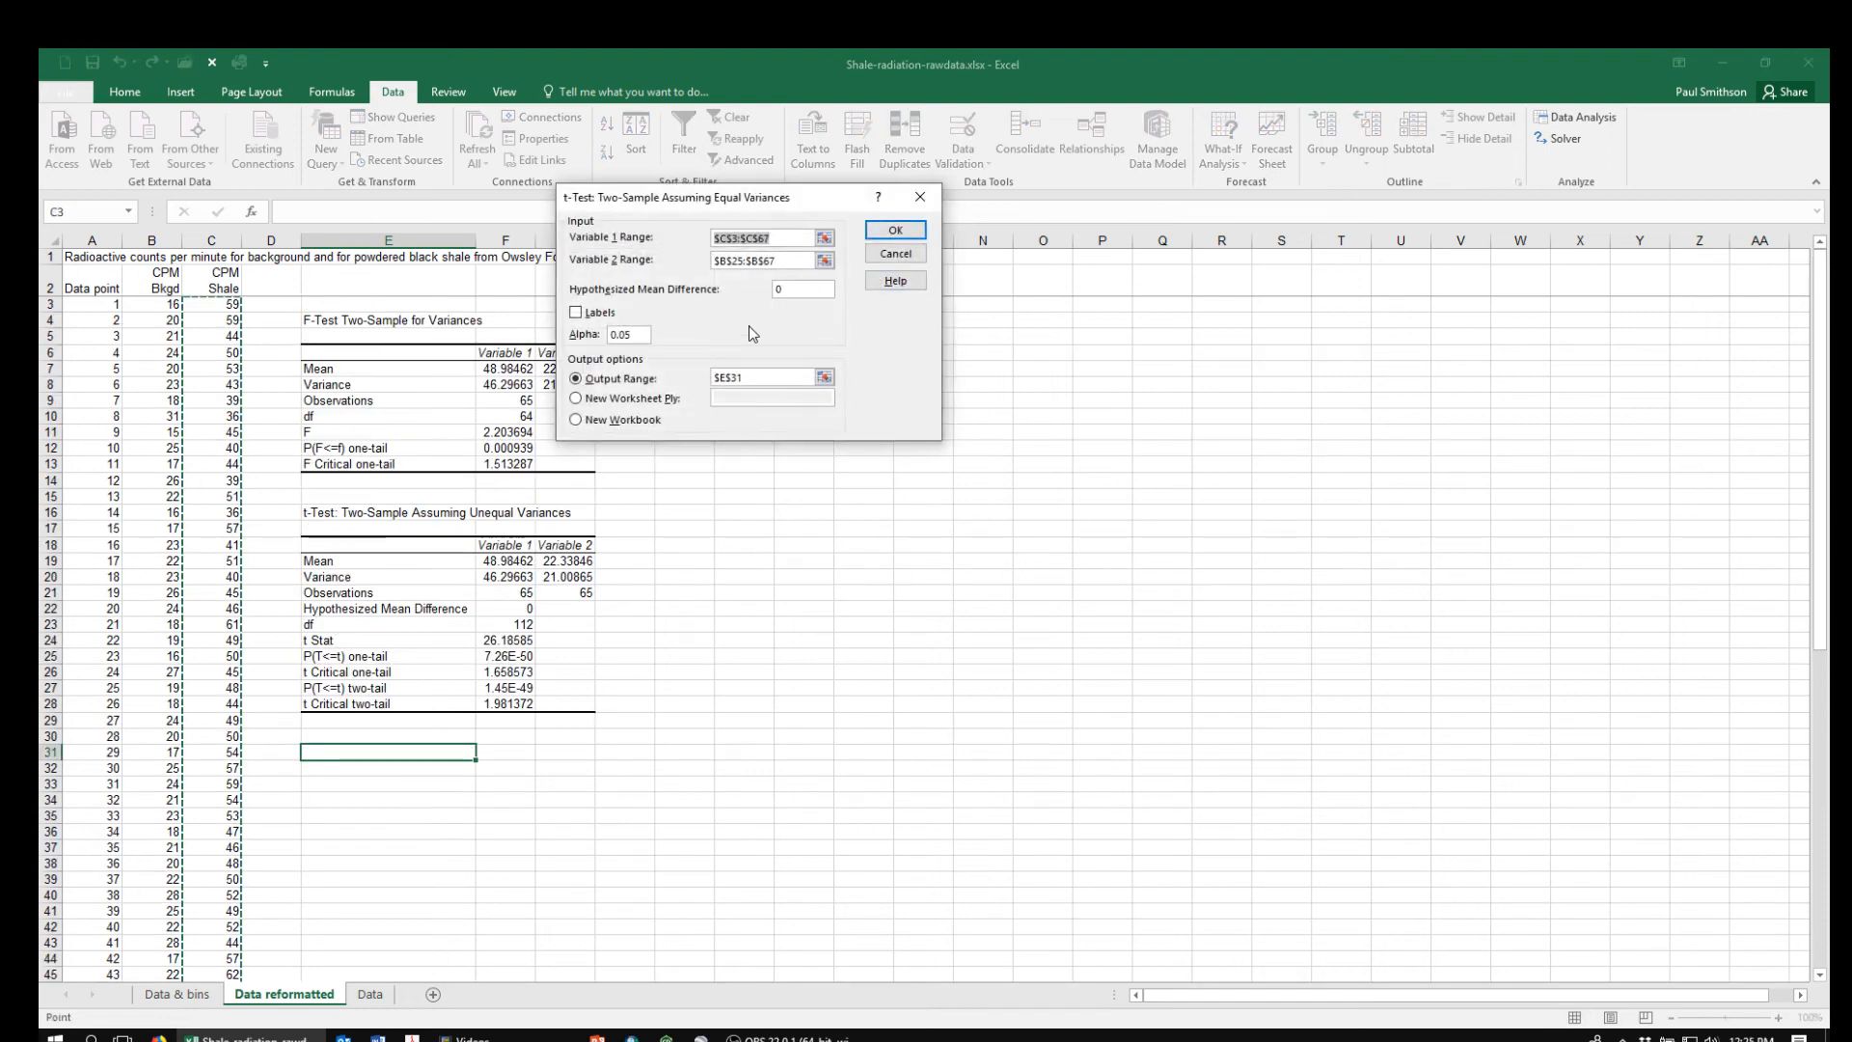
Clear the prefilled Variable 1, Variable 2 and output ranges of the equal-variances t-test
{"action": "key", "text": "BackSpace"}
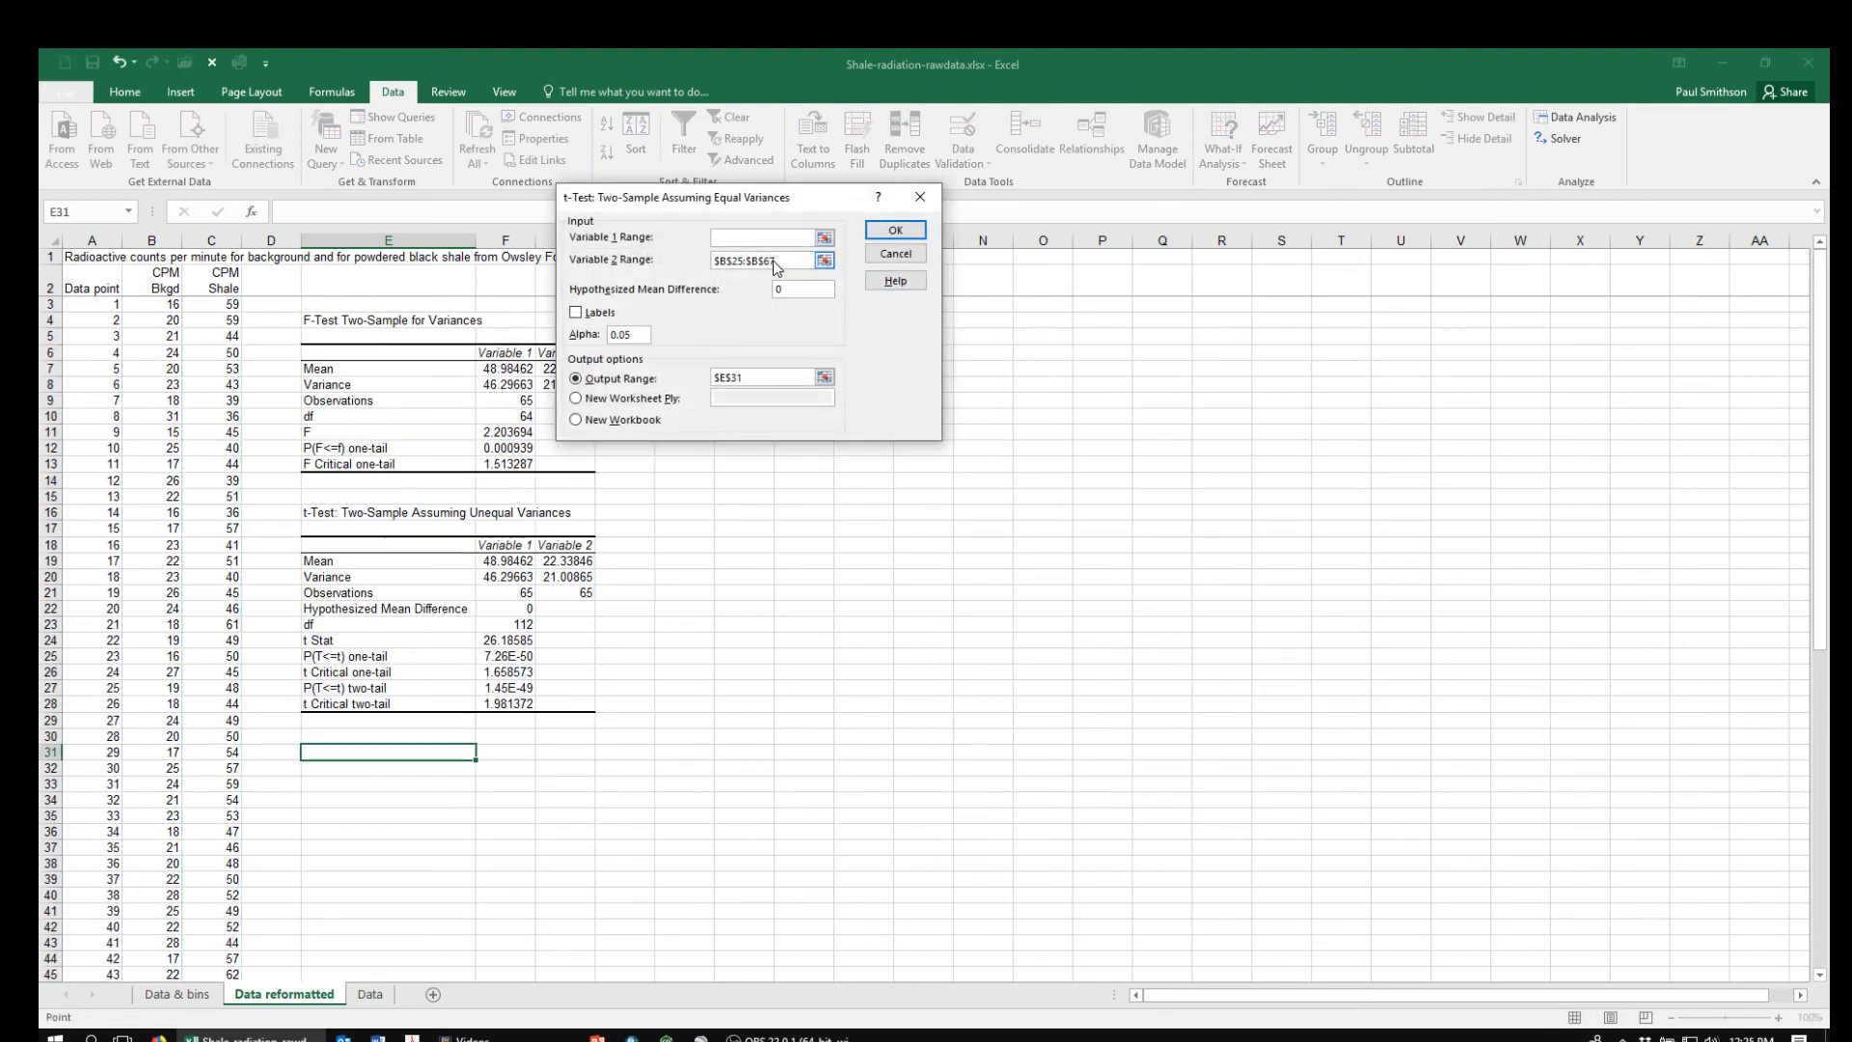
{"action": "key", "text": "Tab"}
{"action": "key", "text": "BackSpace"}
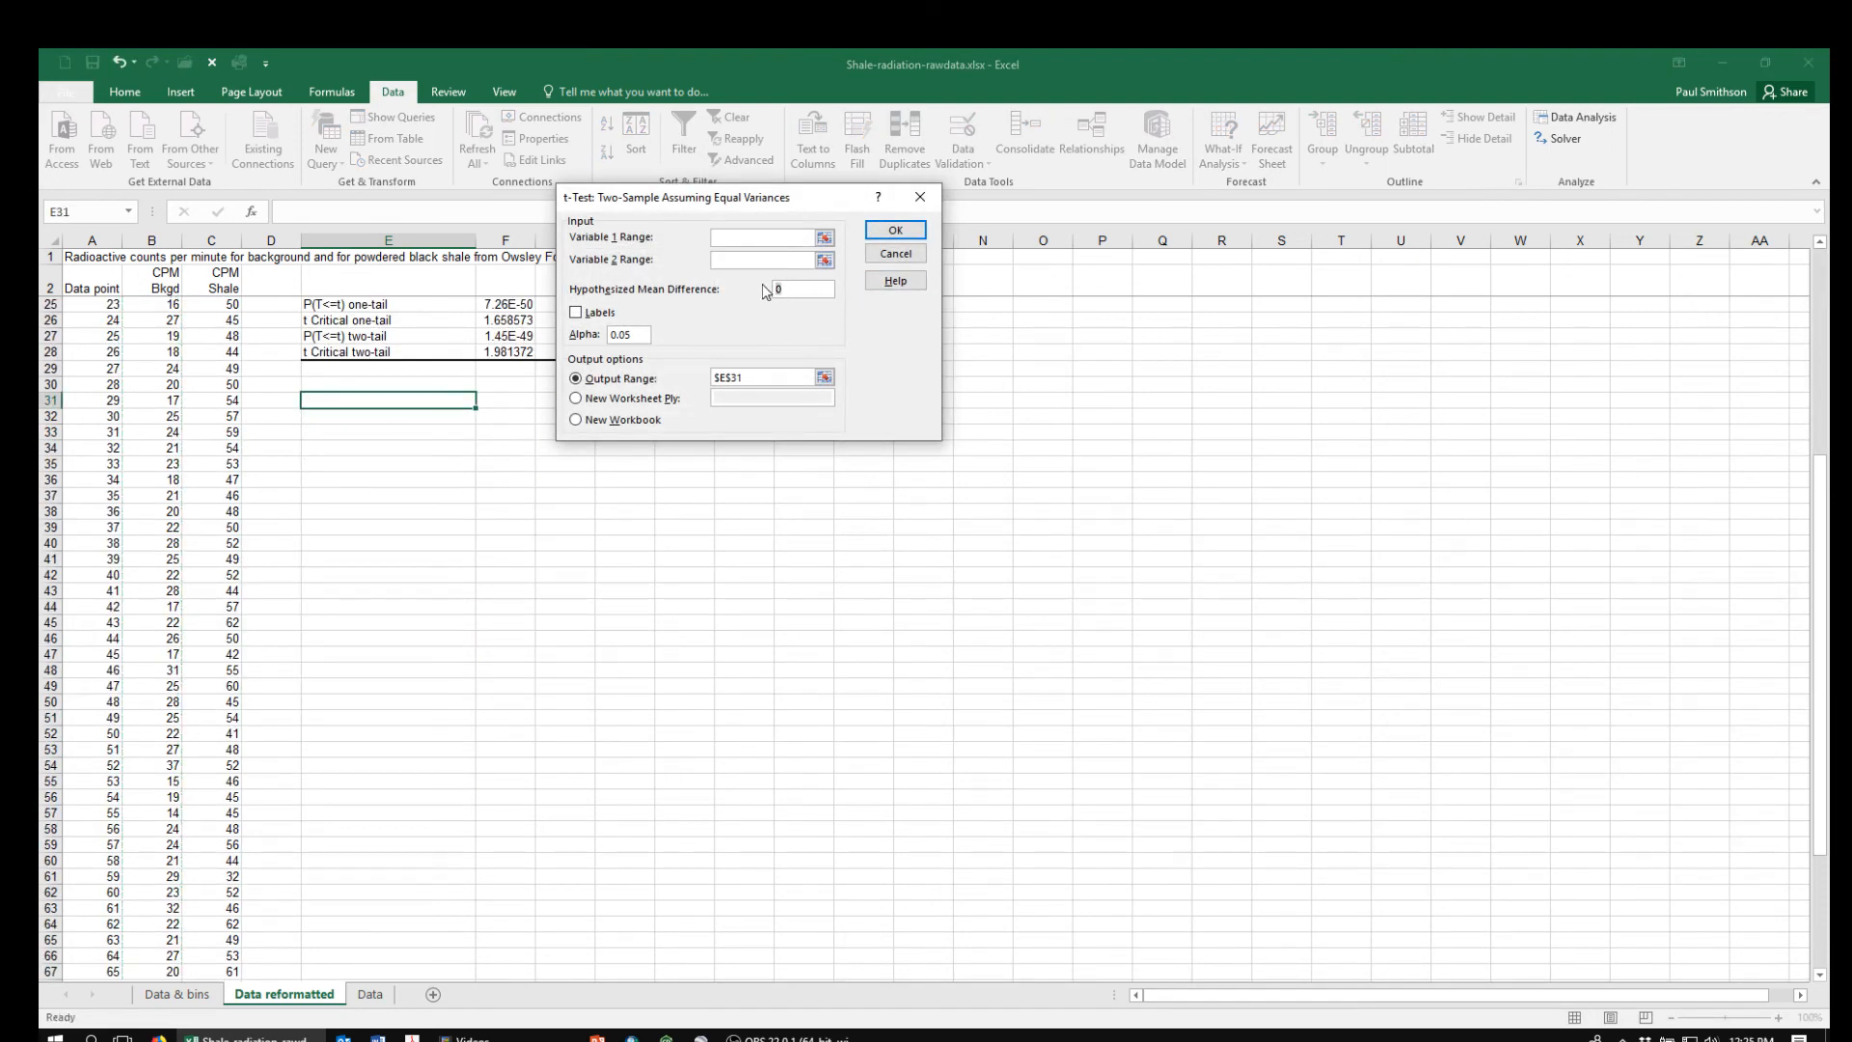
{"action": "key", "text": "BackSpace"}
{"action": "left_click_drag", "start_coordinate": [753, 378], "coordinate": [662, 362]}
{"action": "key", "text": "BackSpace"}
Set the Variable 1 range of the equal-variances t-test to the shale counts in $C$3:$C$67
{"action": "left_click", "coordinate": [824, 239]}
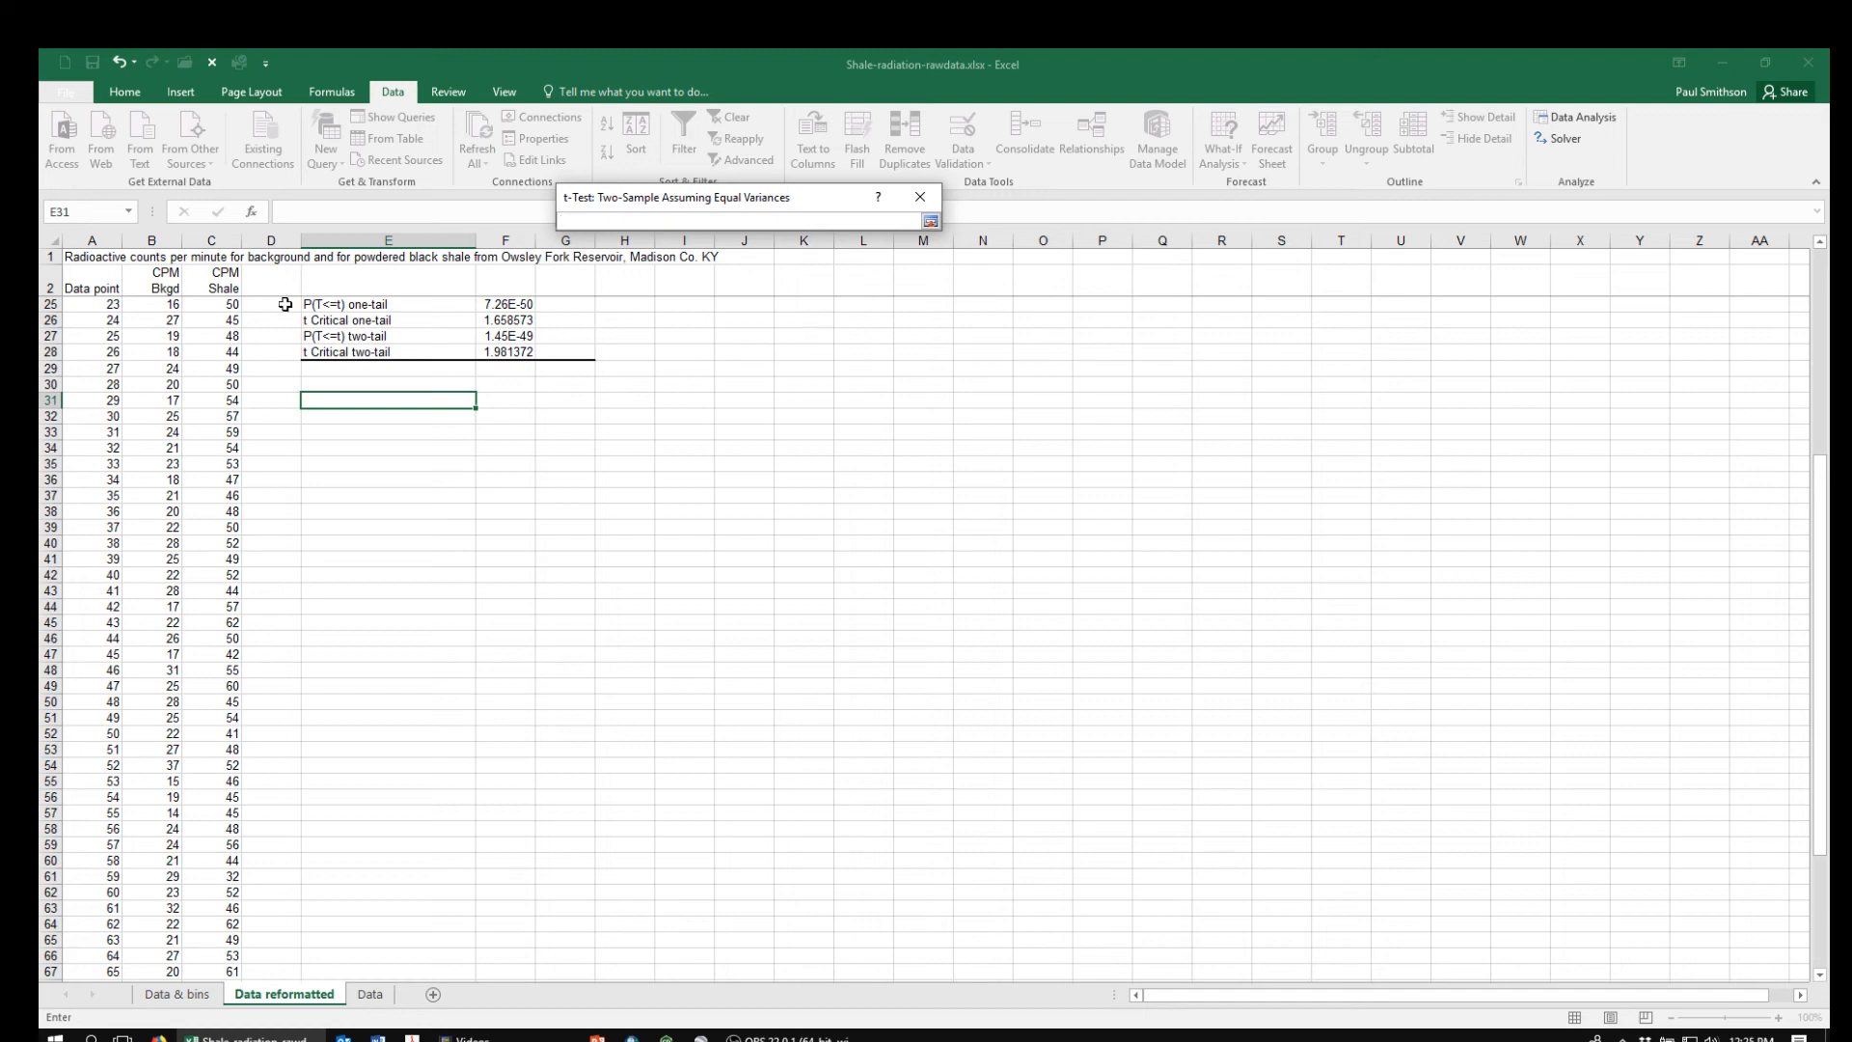
{"action": "scroll", "coordinate": [1822, 546], "scroll_direction": "up", "scroll_amount": 8}
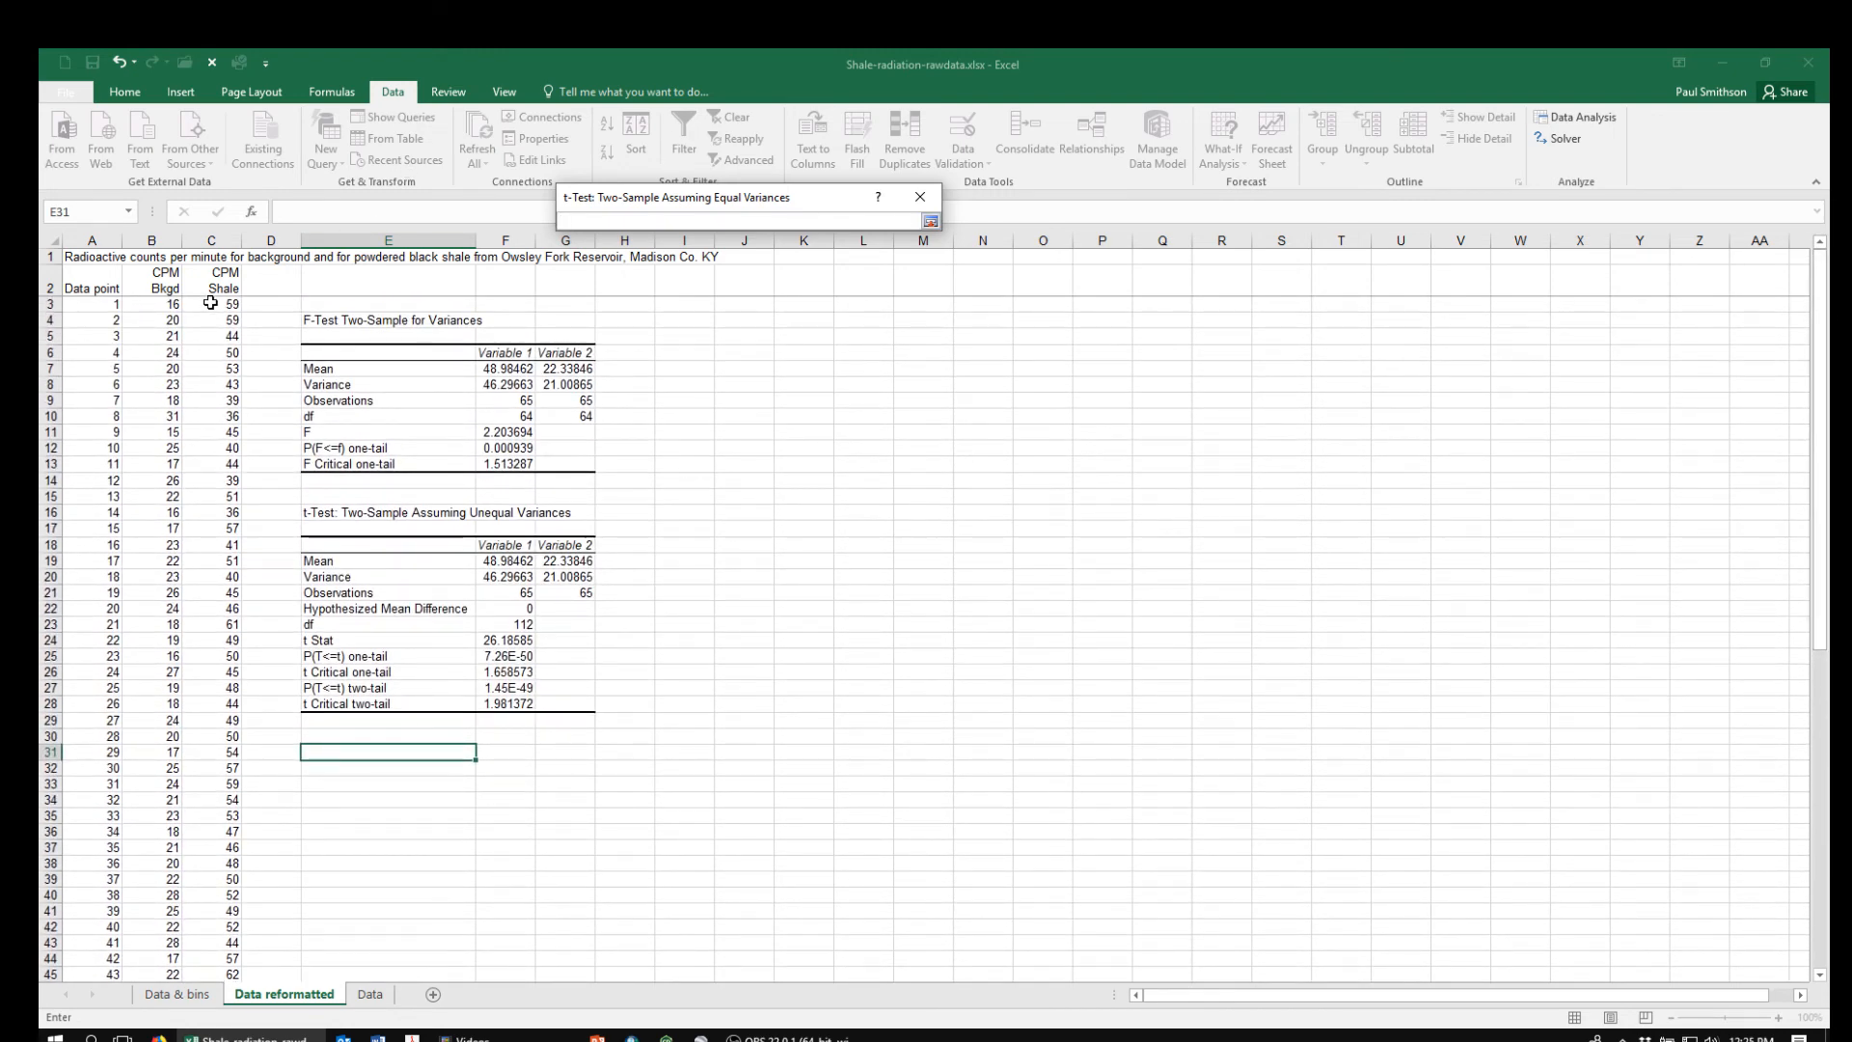
{"action": "left_click", "coordinate": [214, 303]}
{"action": "key", "text": "ctrl+shift+Down"}
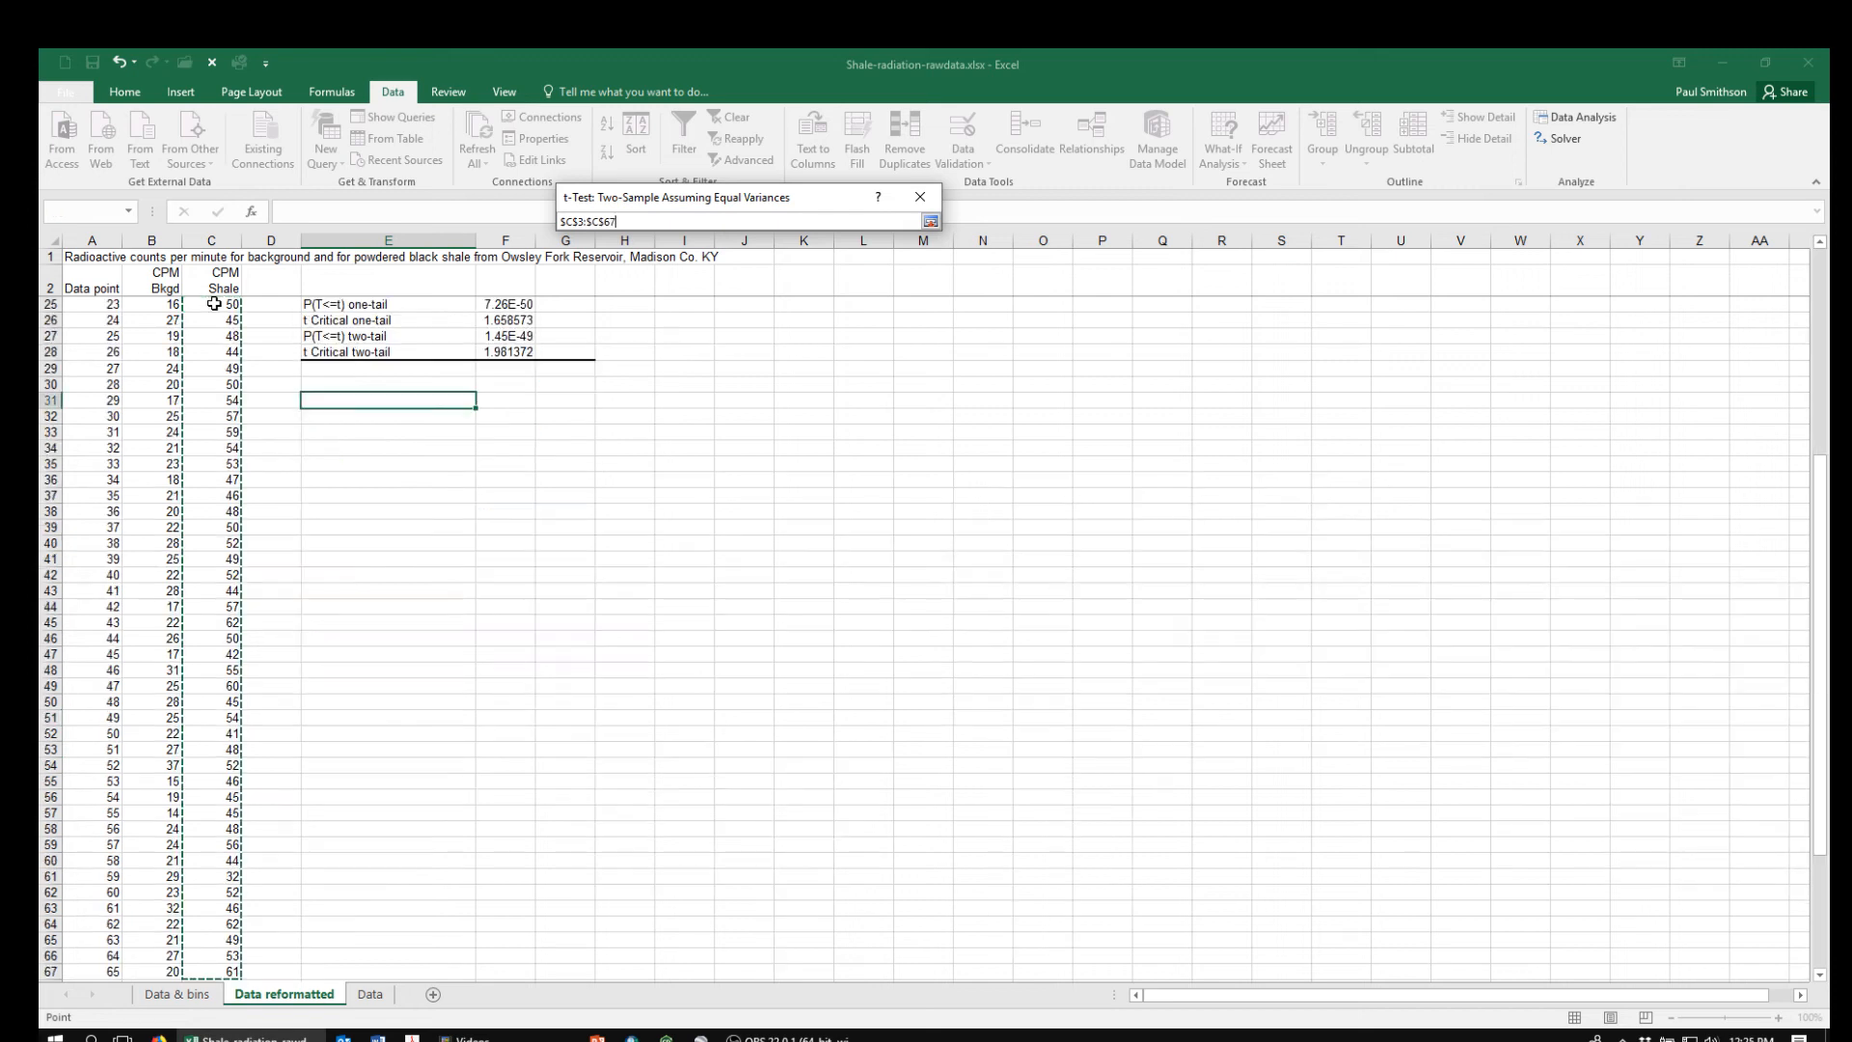
{"action": "left_click", "coordinate": [930, 221]}
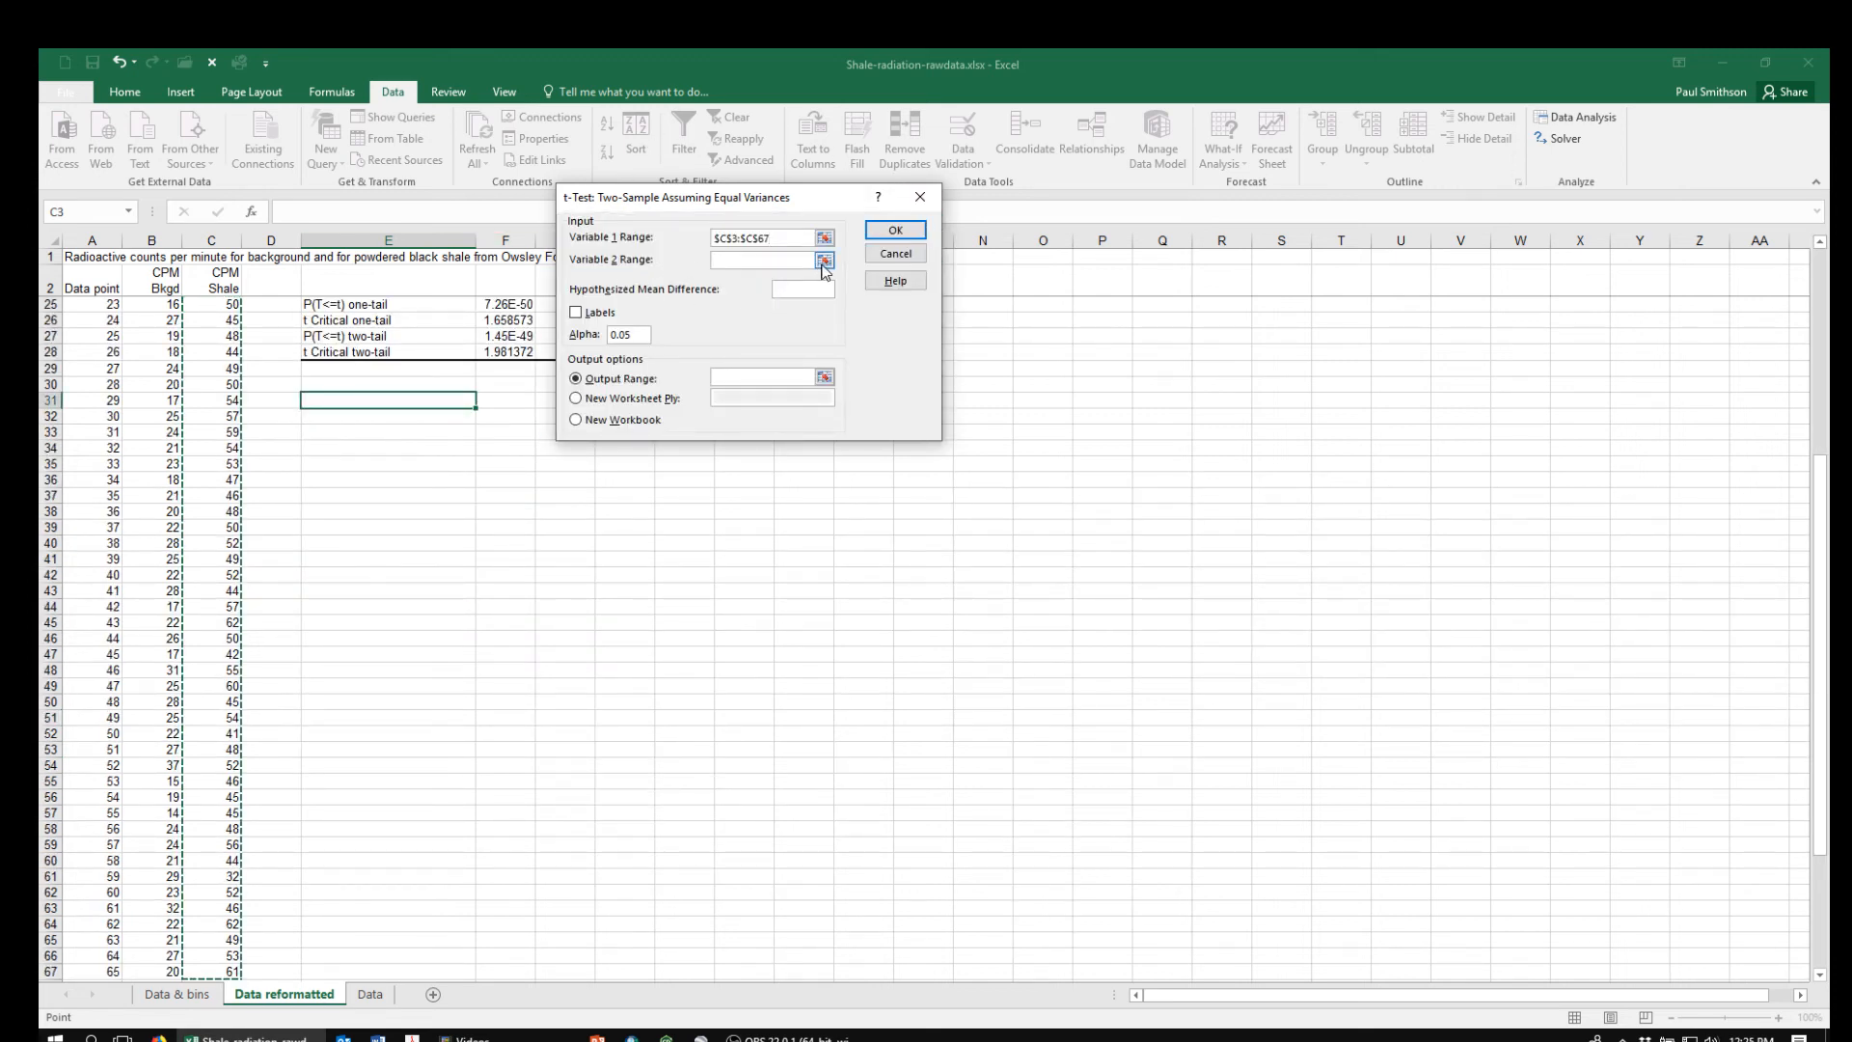
Set the Variable 2 range of the equal-variances t-test to the background counts in $B$3:$B$67
{"action": "left_click", "coordinate": [825, 261]}
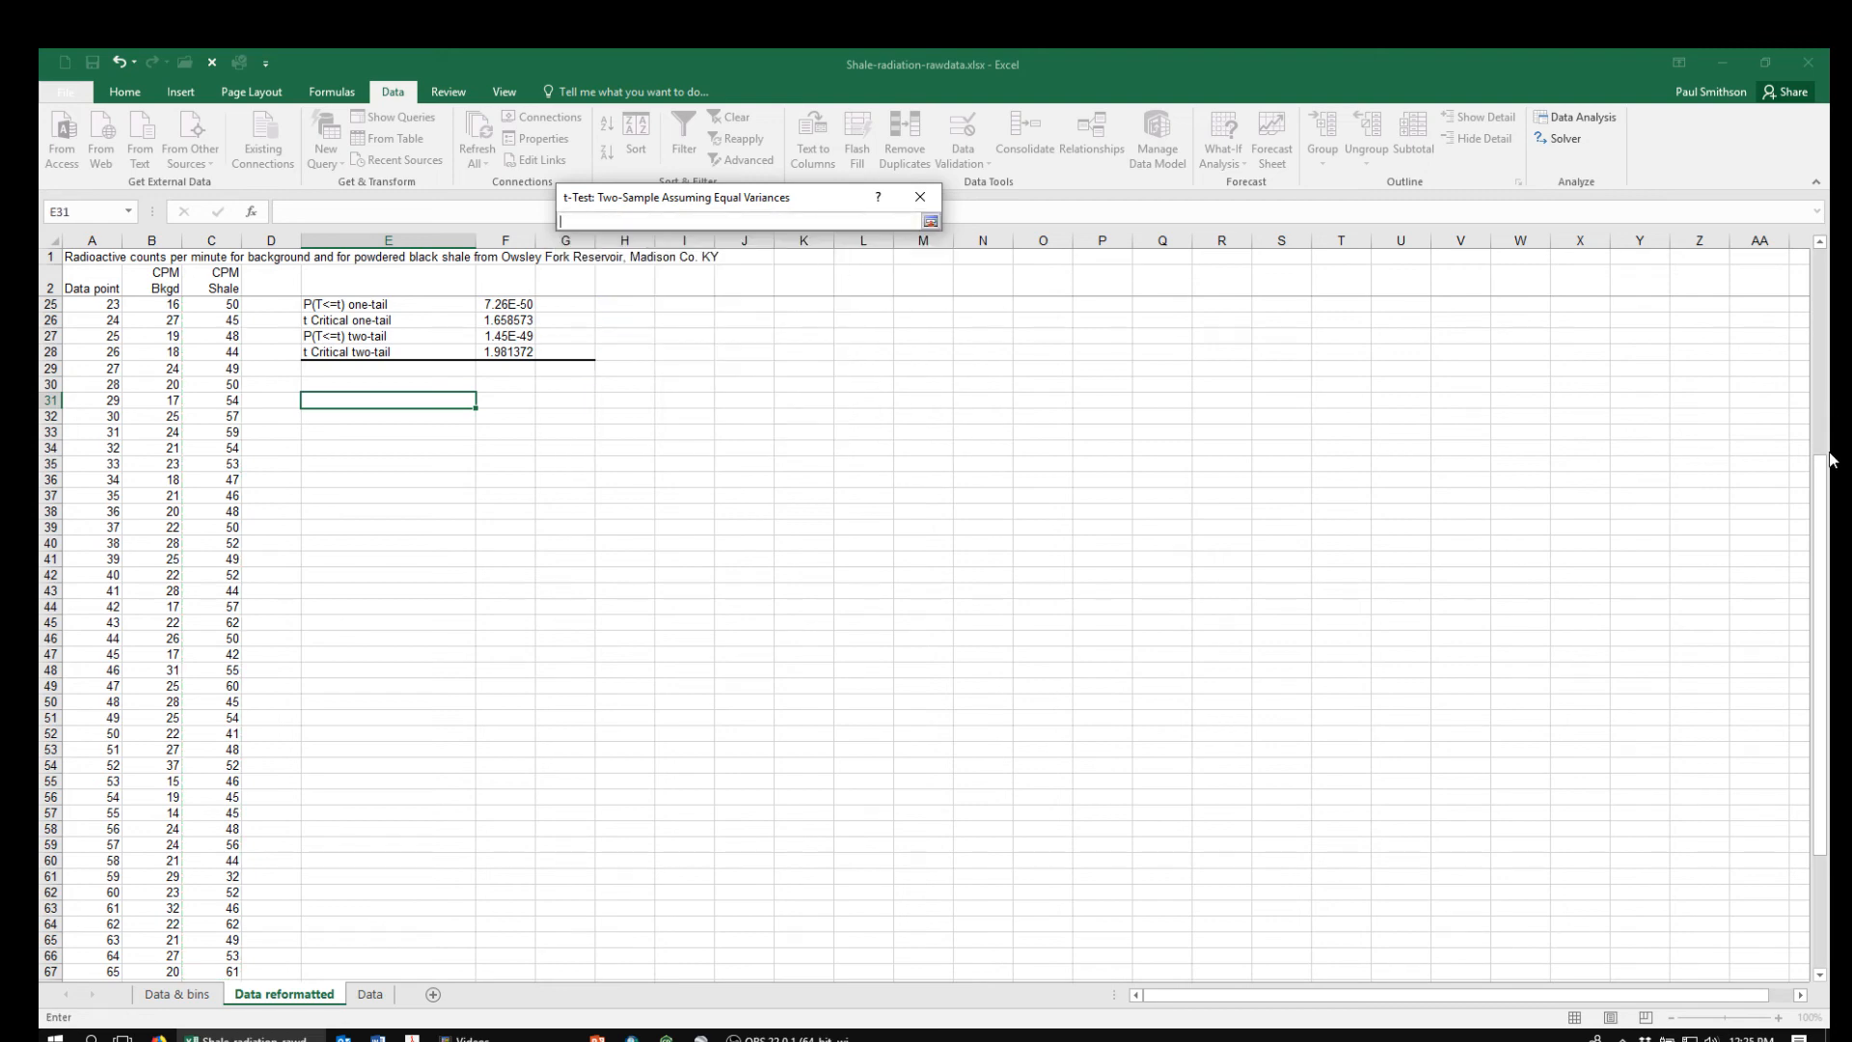
{"action": "left_click_drag", "start_coordinate": [1831, 461], "coordinate": [1821, 251]}
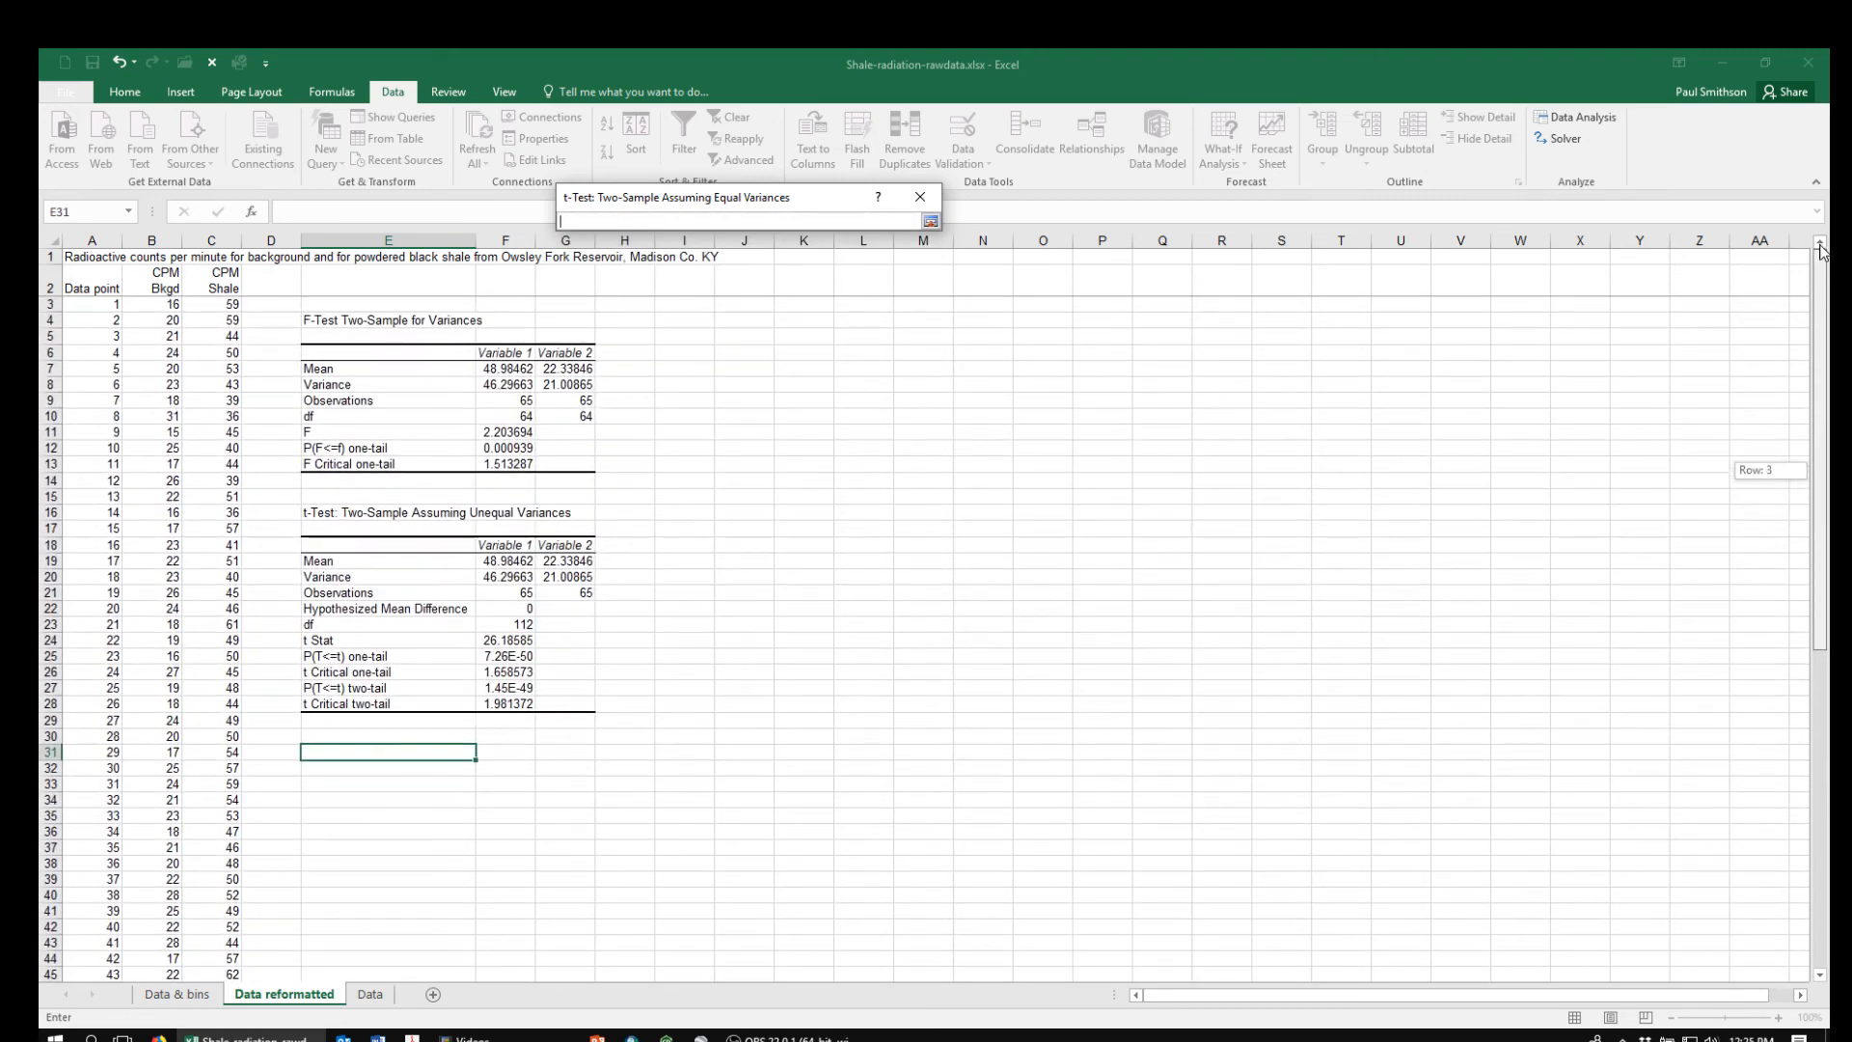
{"action": "left_click", "coordinate": [154, 304]}
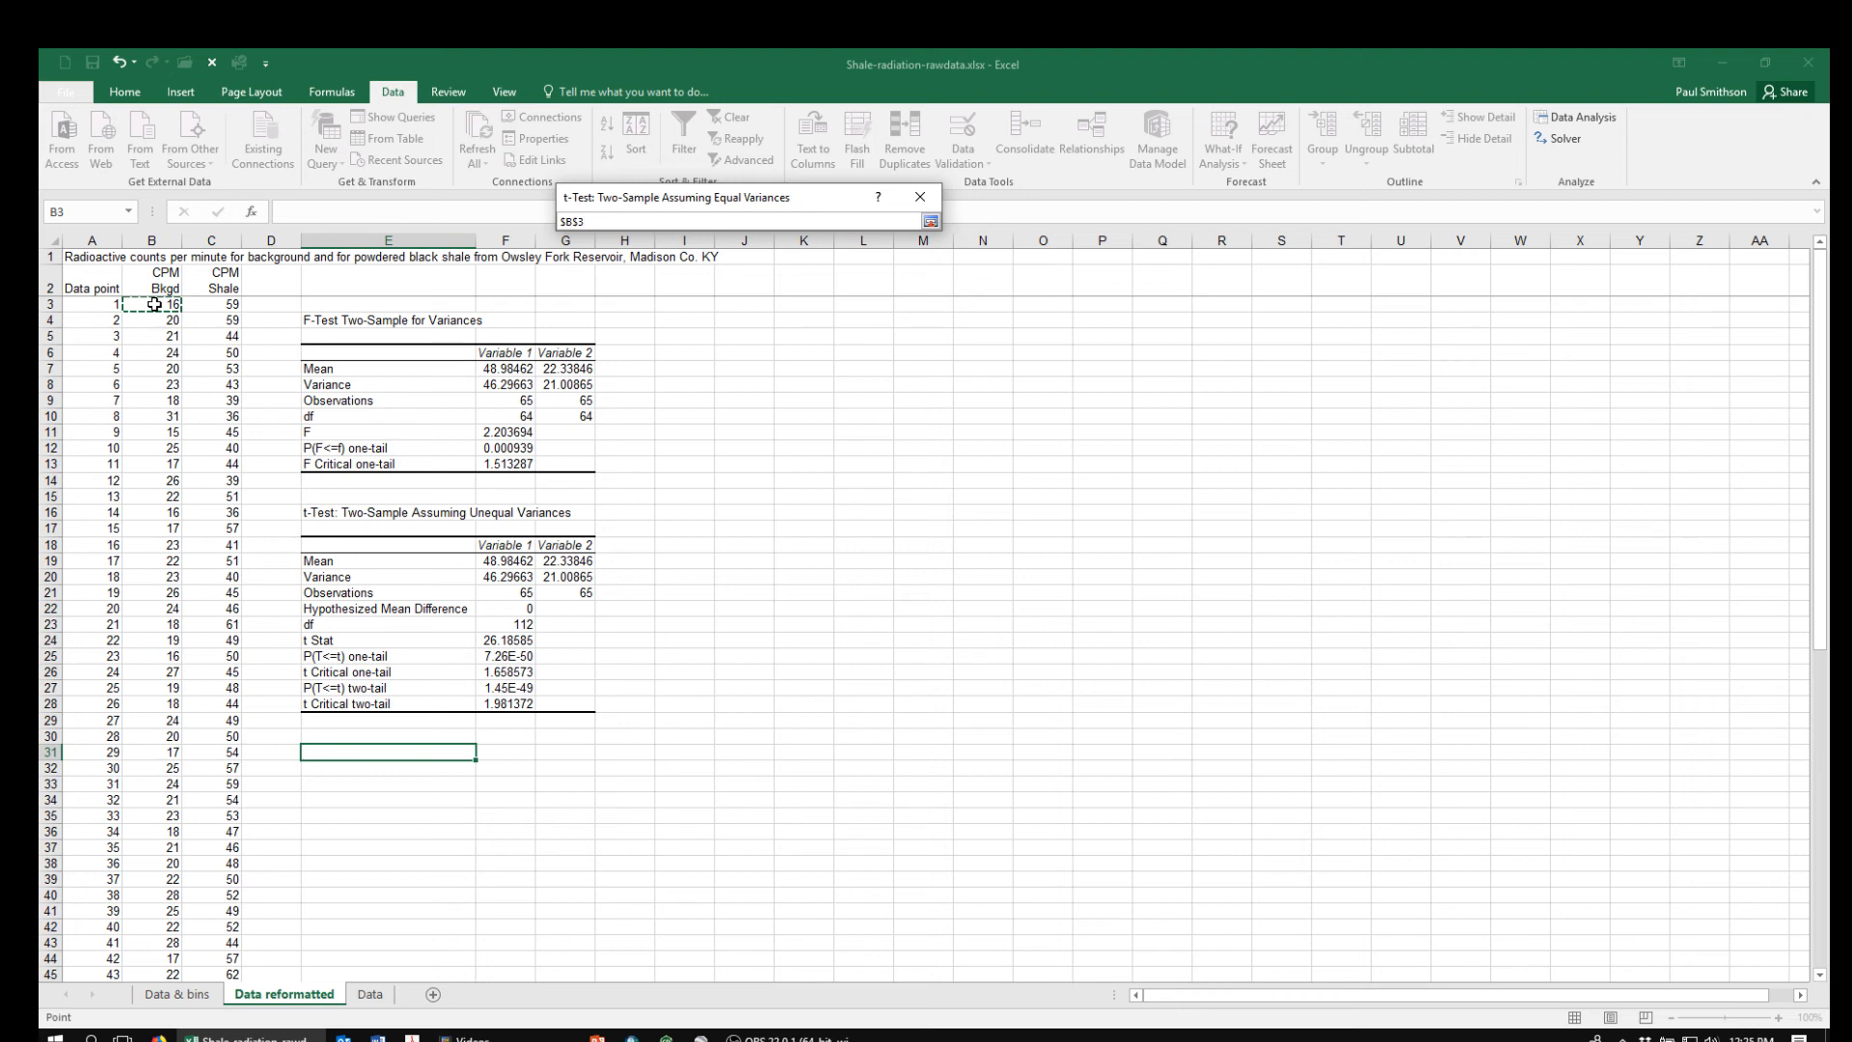
{"action": "key", "text": "ctrl+shift+Down"}
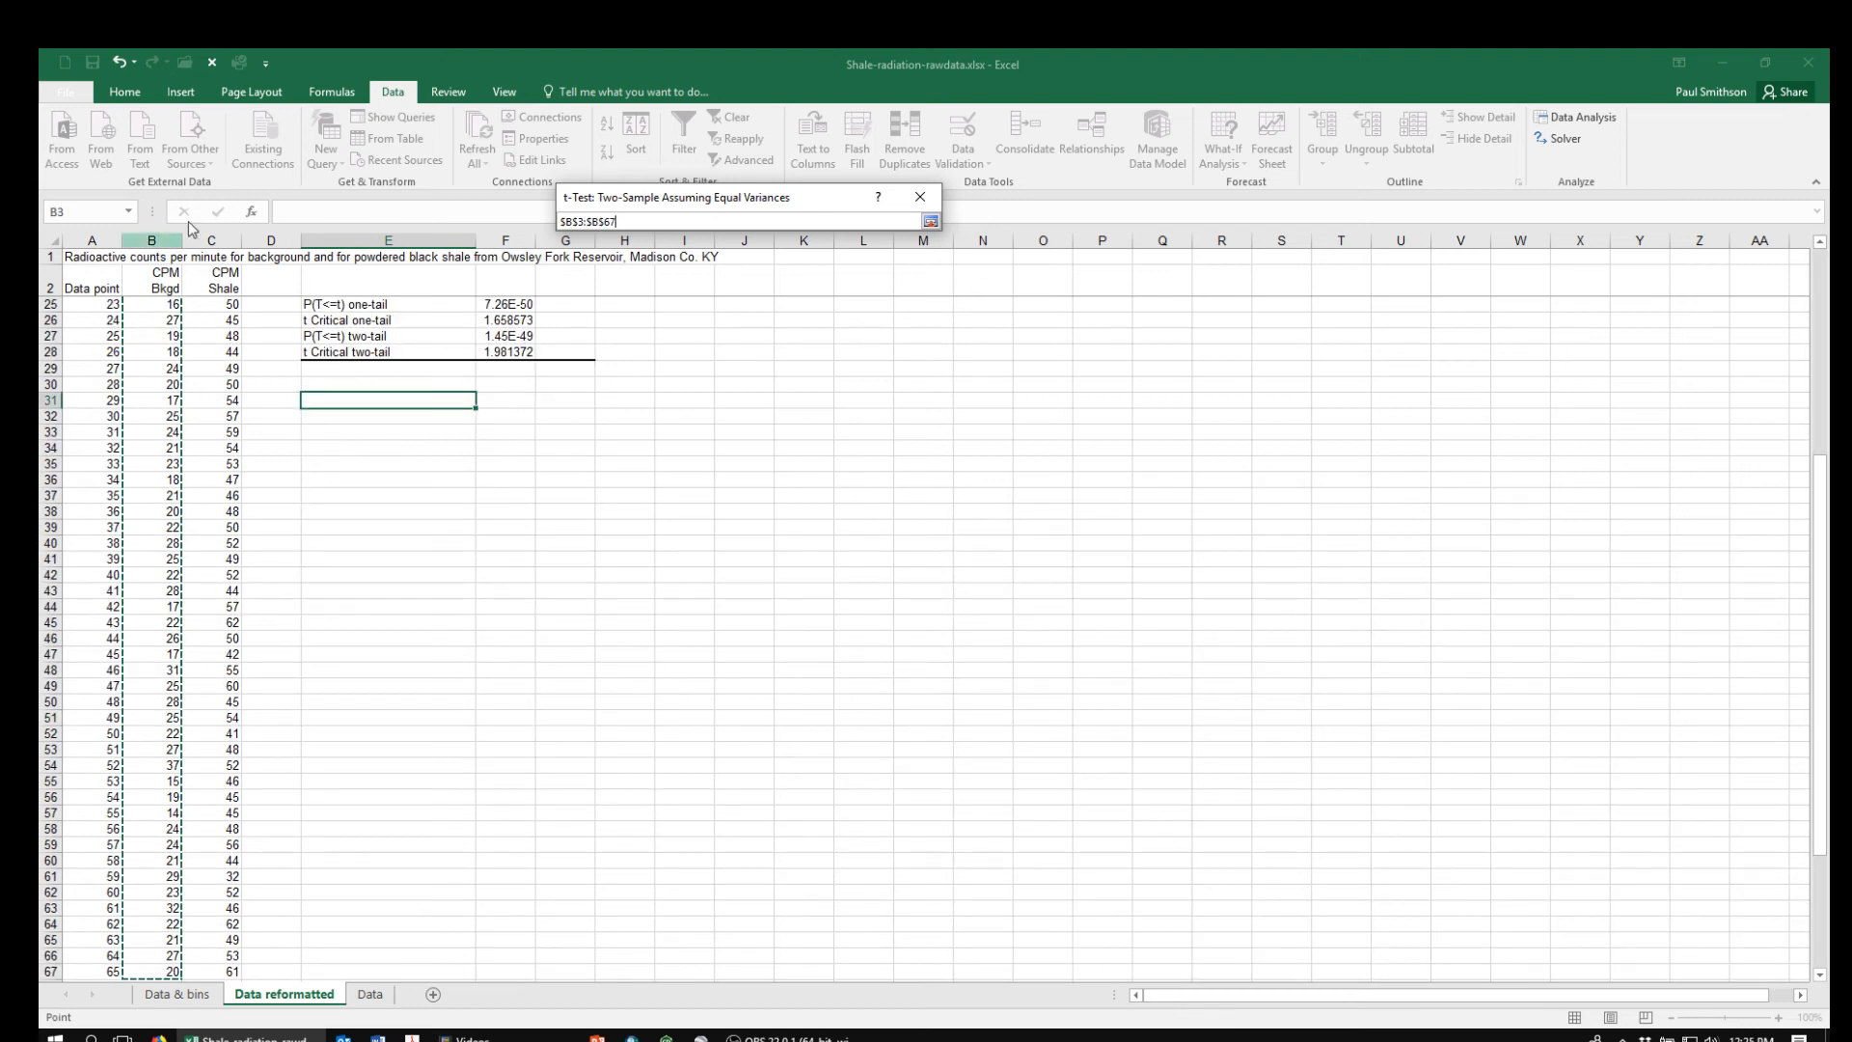
{"action": "left_click", "coordinate": [931, 222]}
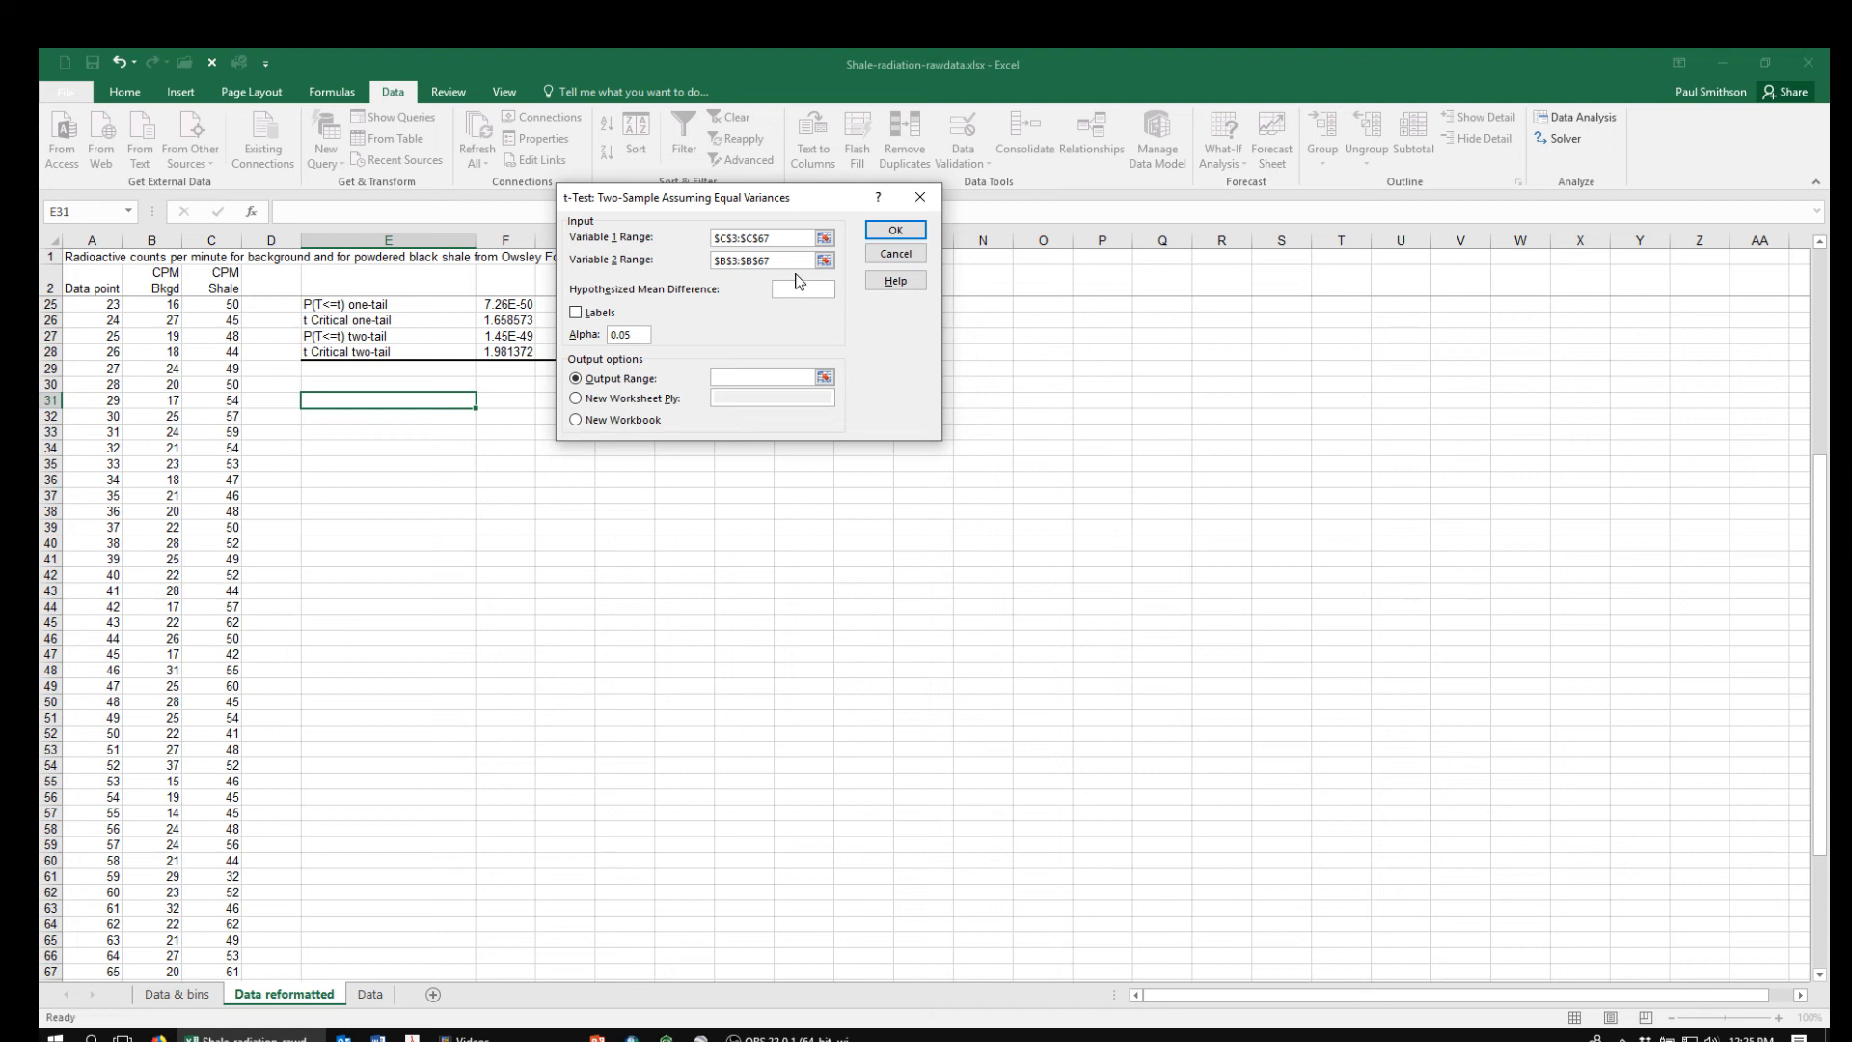
Set the output range to $E$31 and run the equal-variances t-test
{"action": "left_click", "coordinate": [824, 377]}
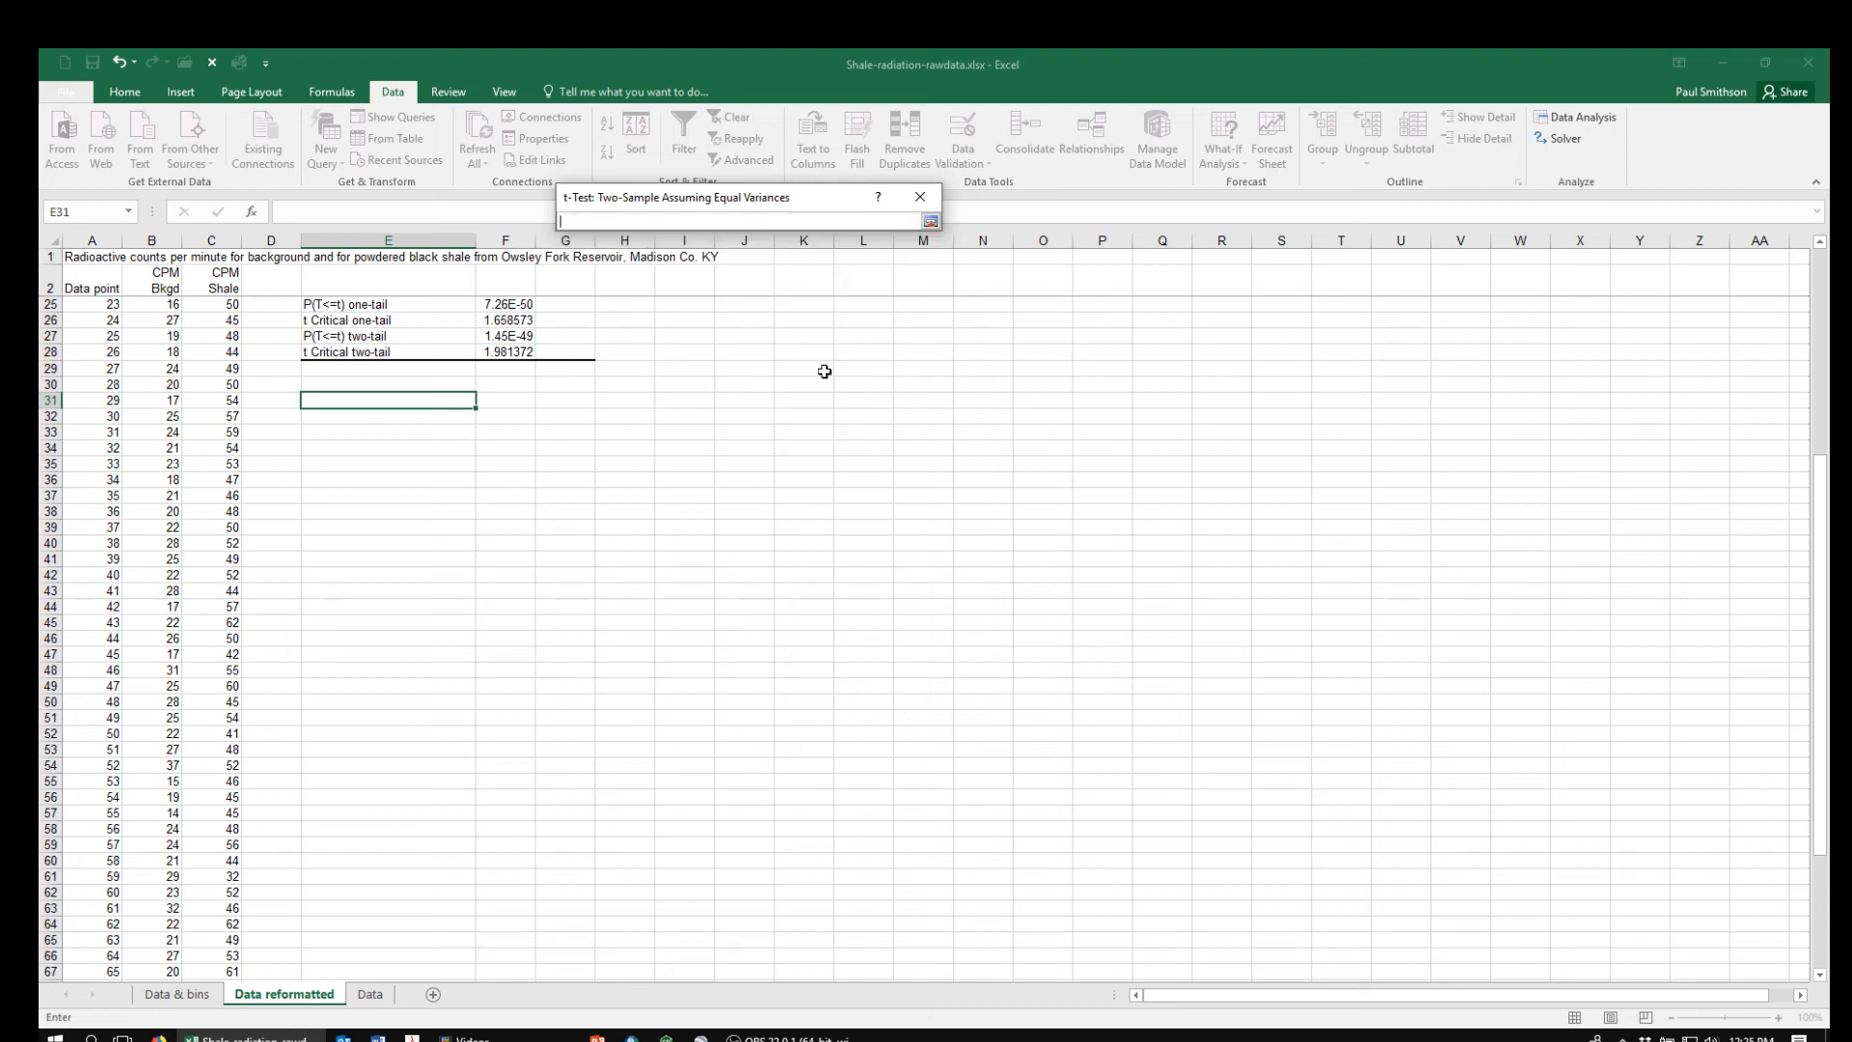
{"action": "left_click", "coordinate": [333, 399]}
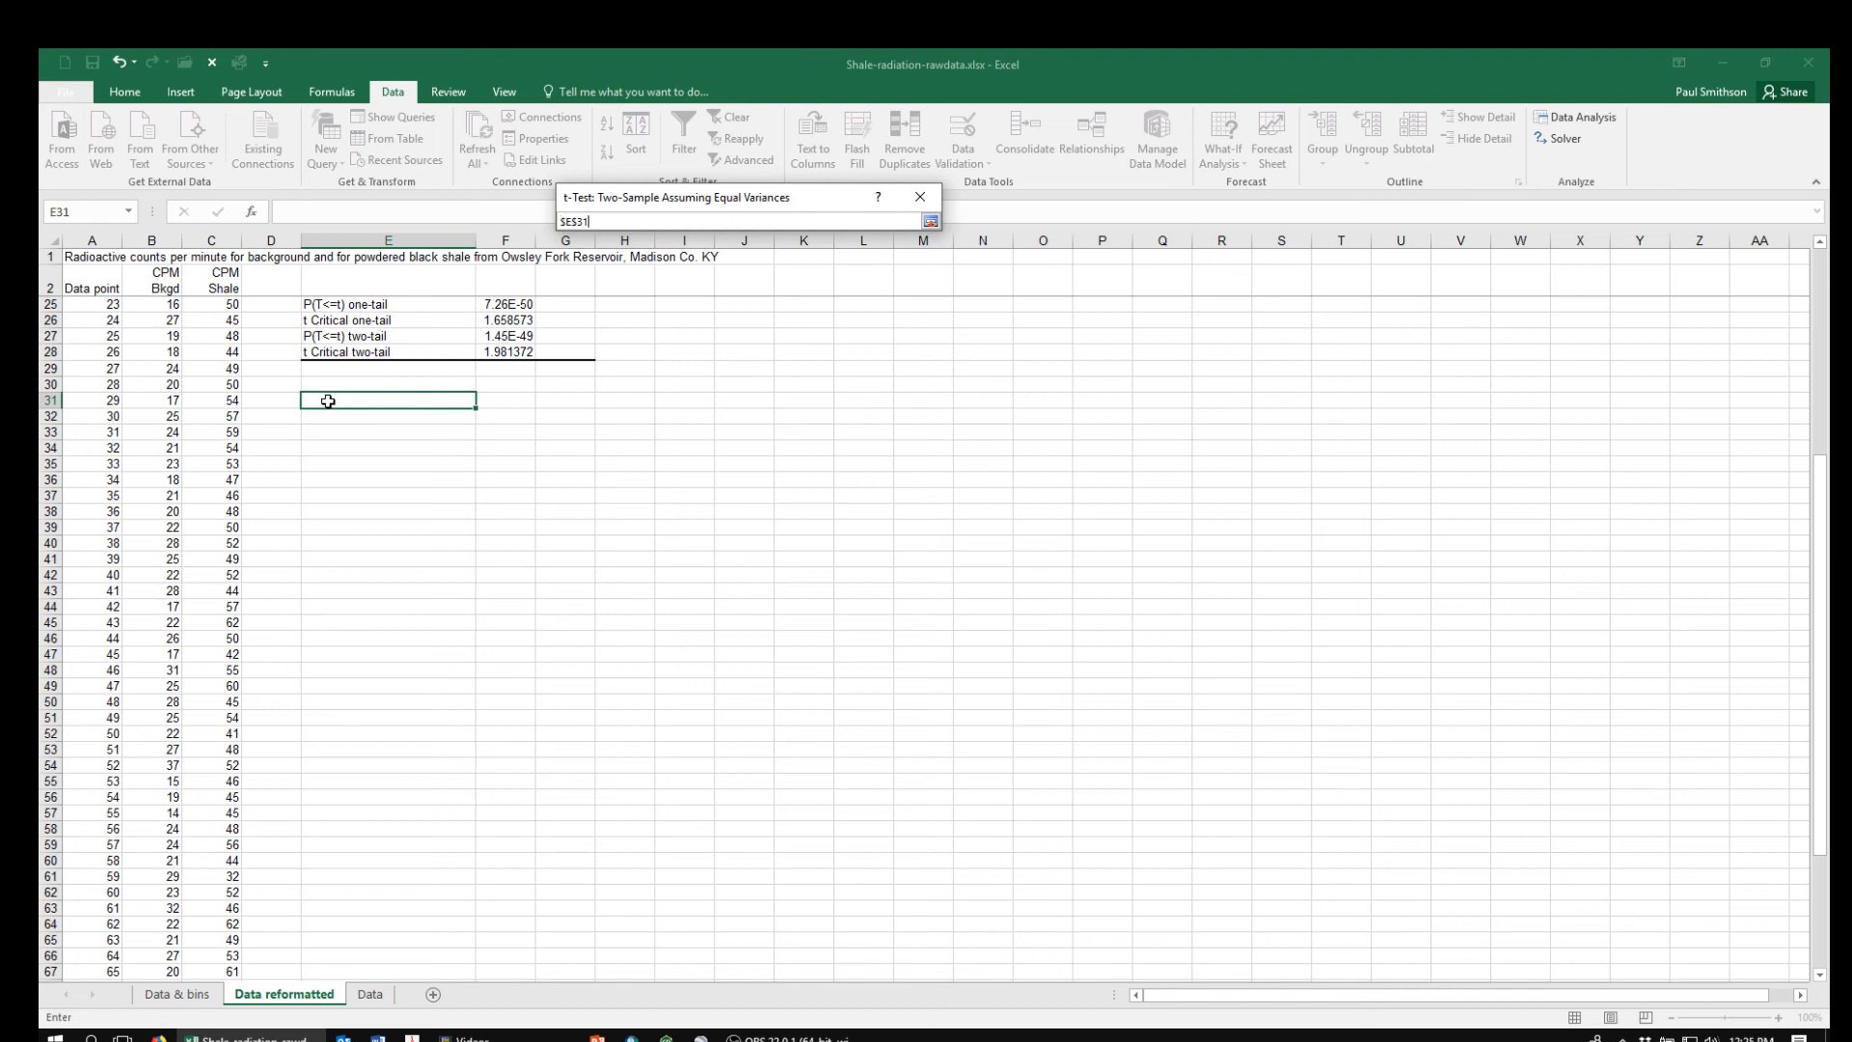
{"action": "left_click", "coordinate": [931, 222]}
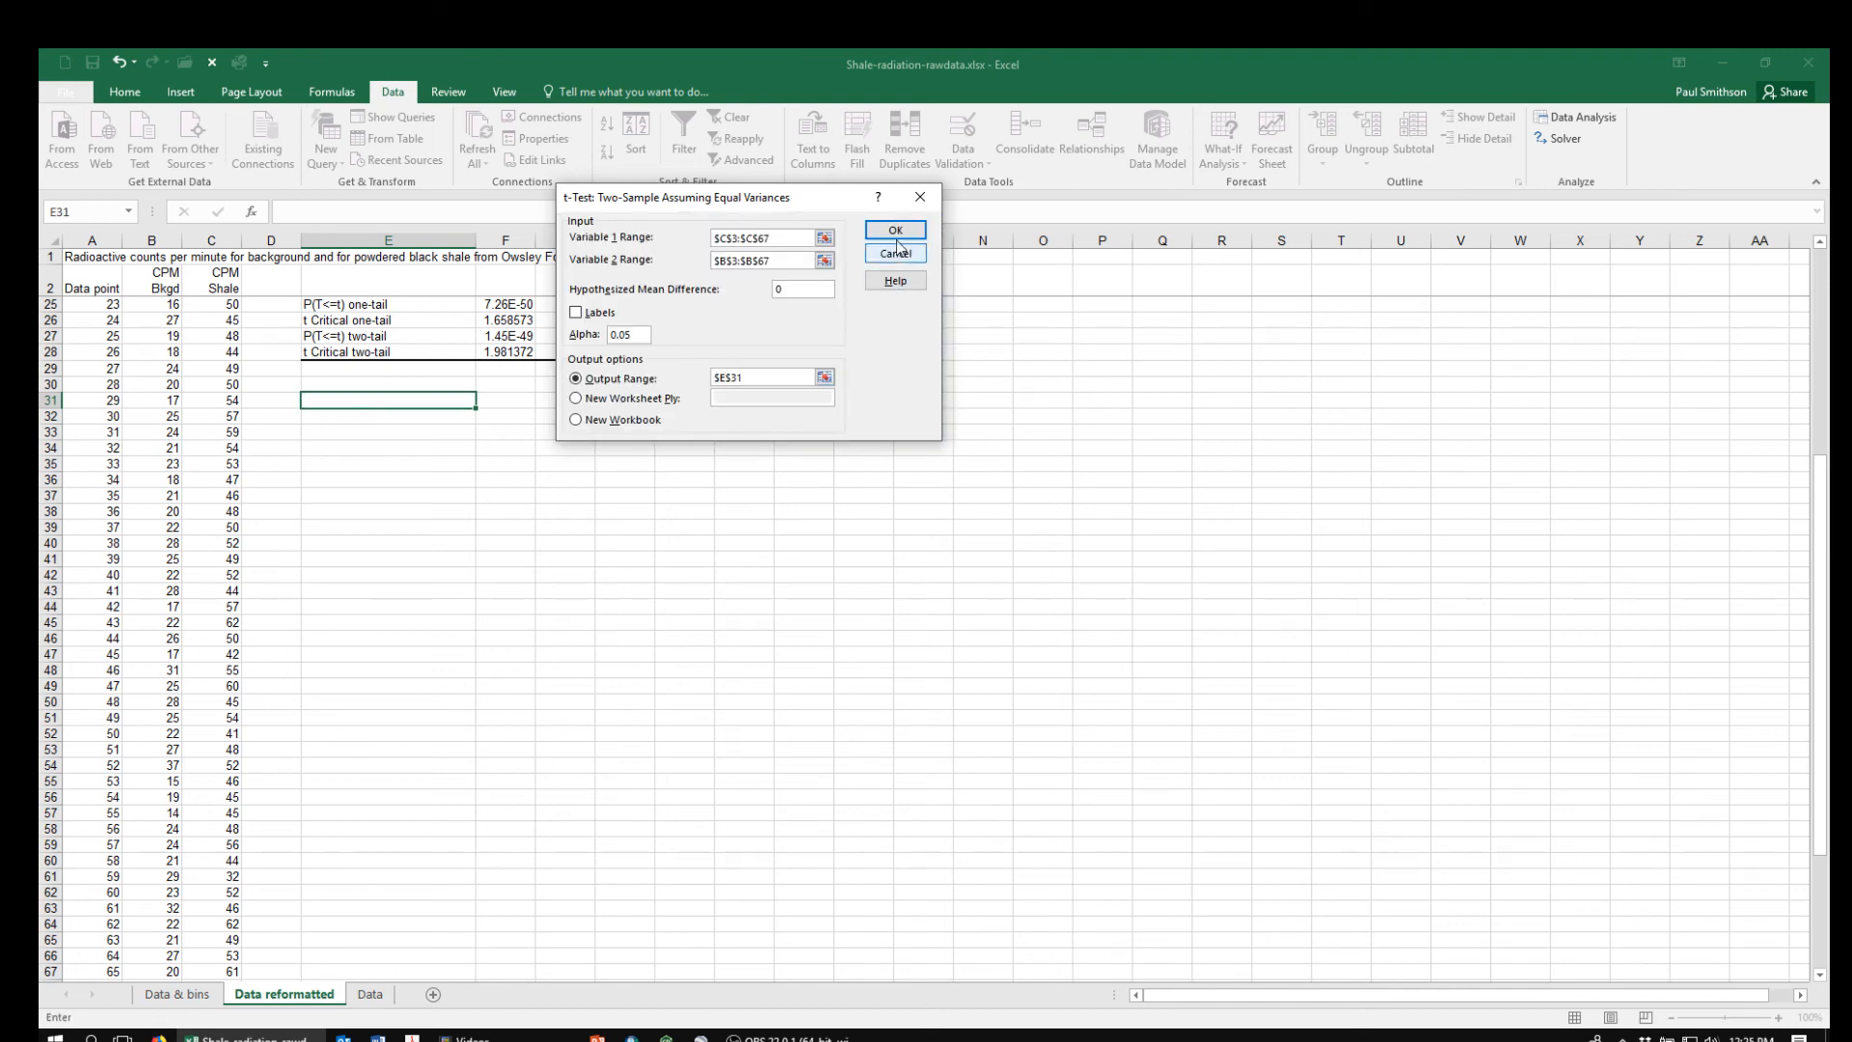
{"action": "left_click", "coordinate": [896, 231]}
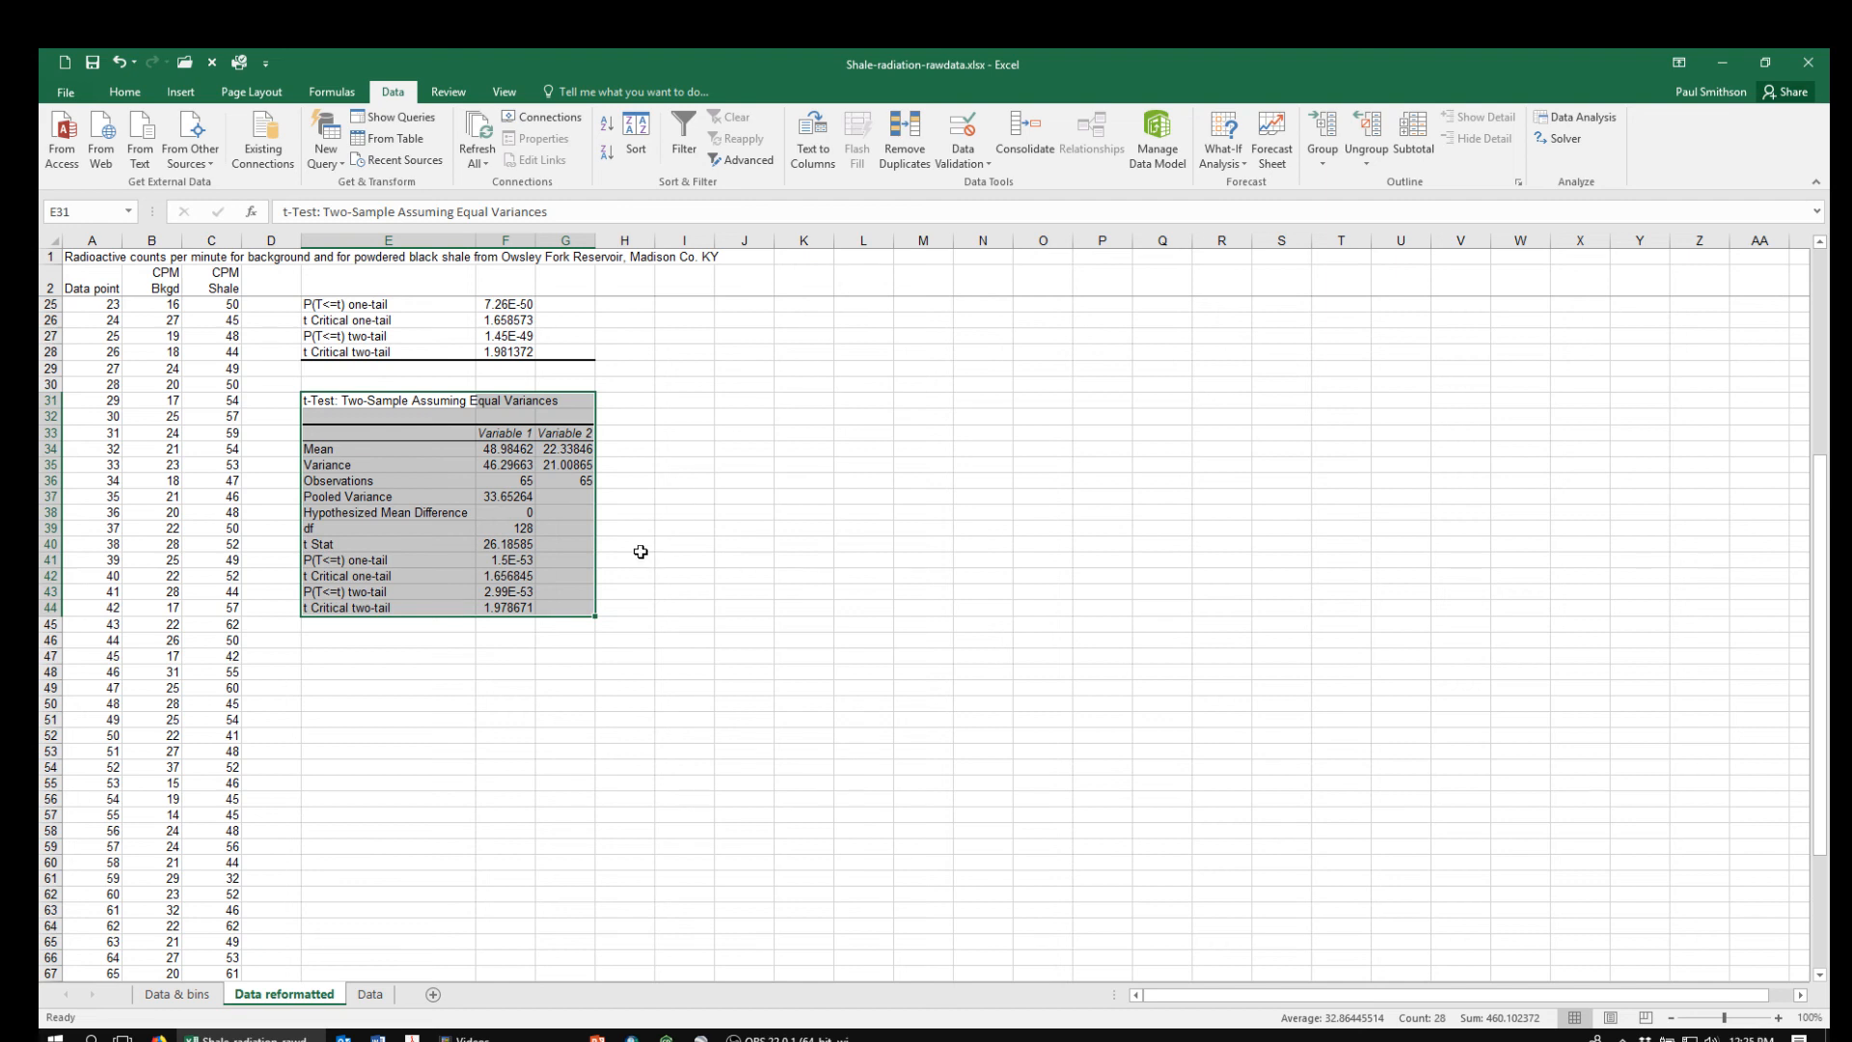
Examine the t Stat, two-tail critical t and two-tail P value in the equal-variances results, comparing them with the unequal-variances test
{"action": "left_click", "coordinate": [503, 545]}
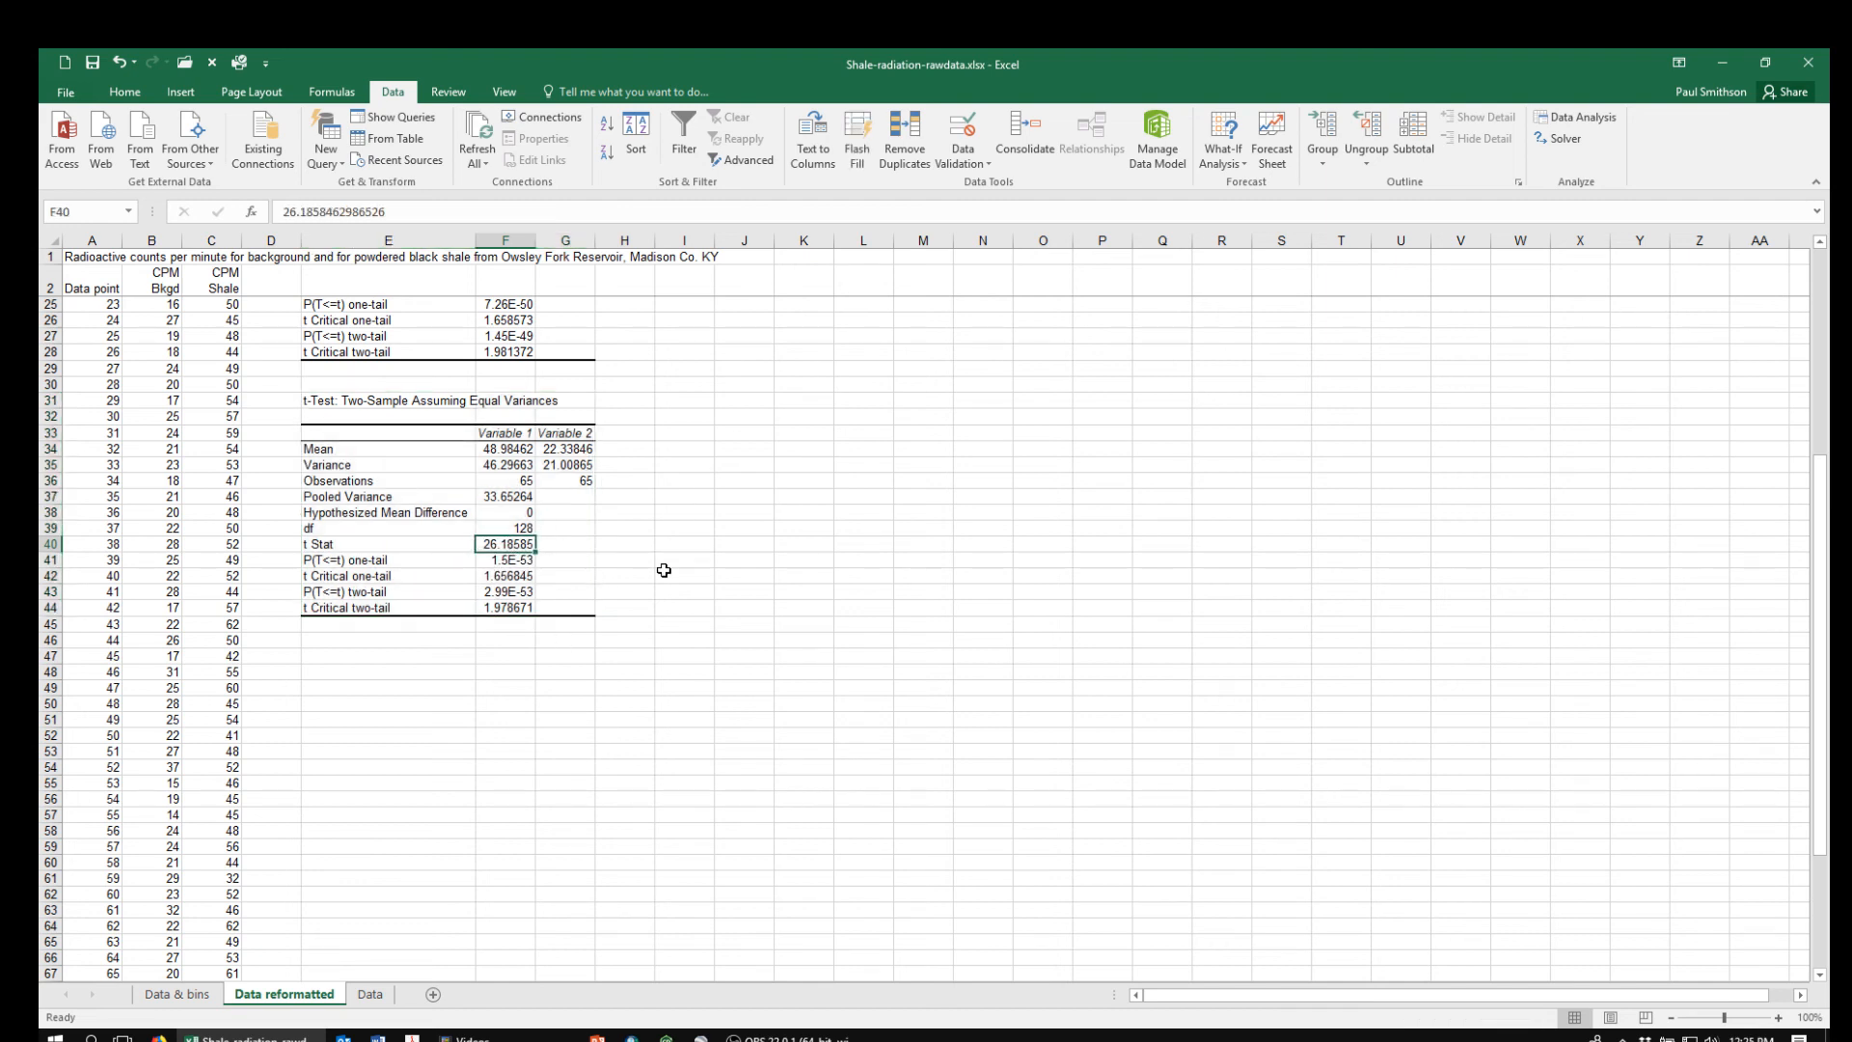
{"action": "left_click_drag", "start_coordinate": [1819, 537], "coordinate": [1830, 471]}
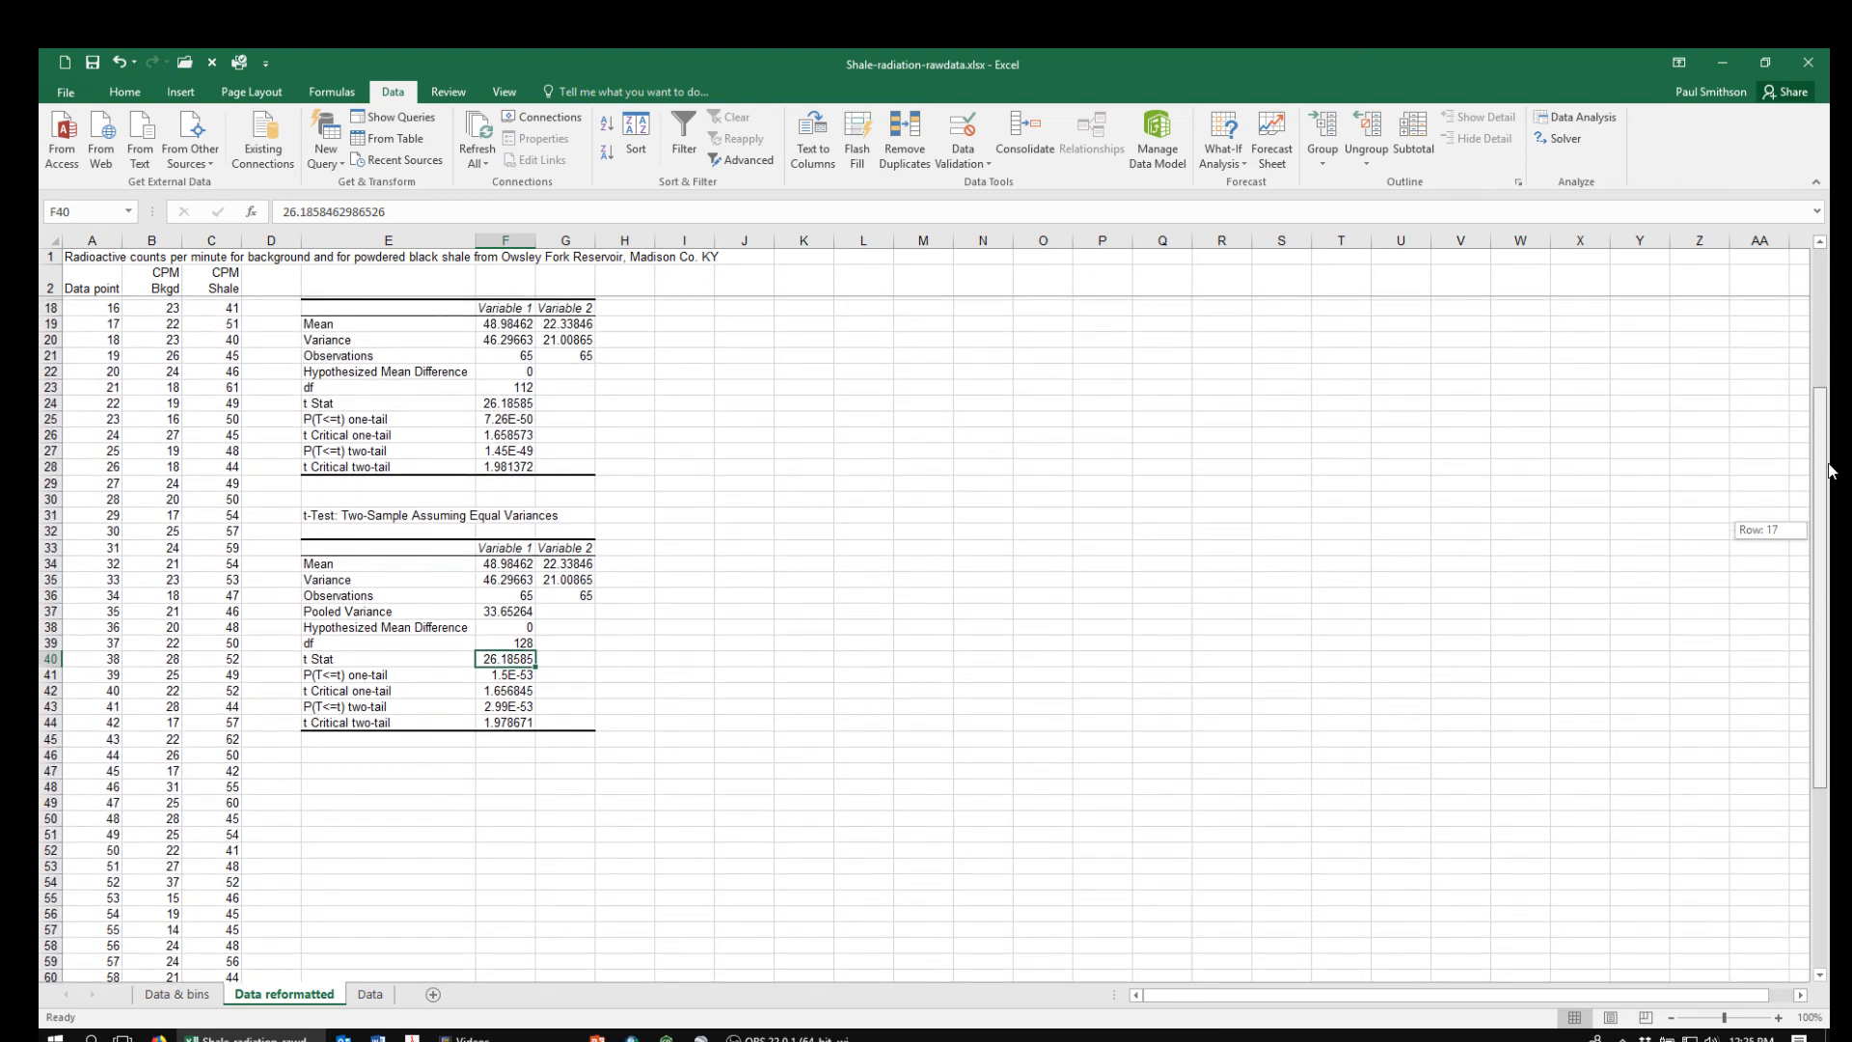
{"action": "left_click_drag", "start_coordinate": [1830, 471], "coordinate": [1828, 519]}
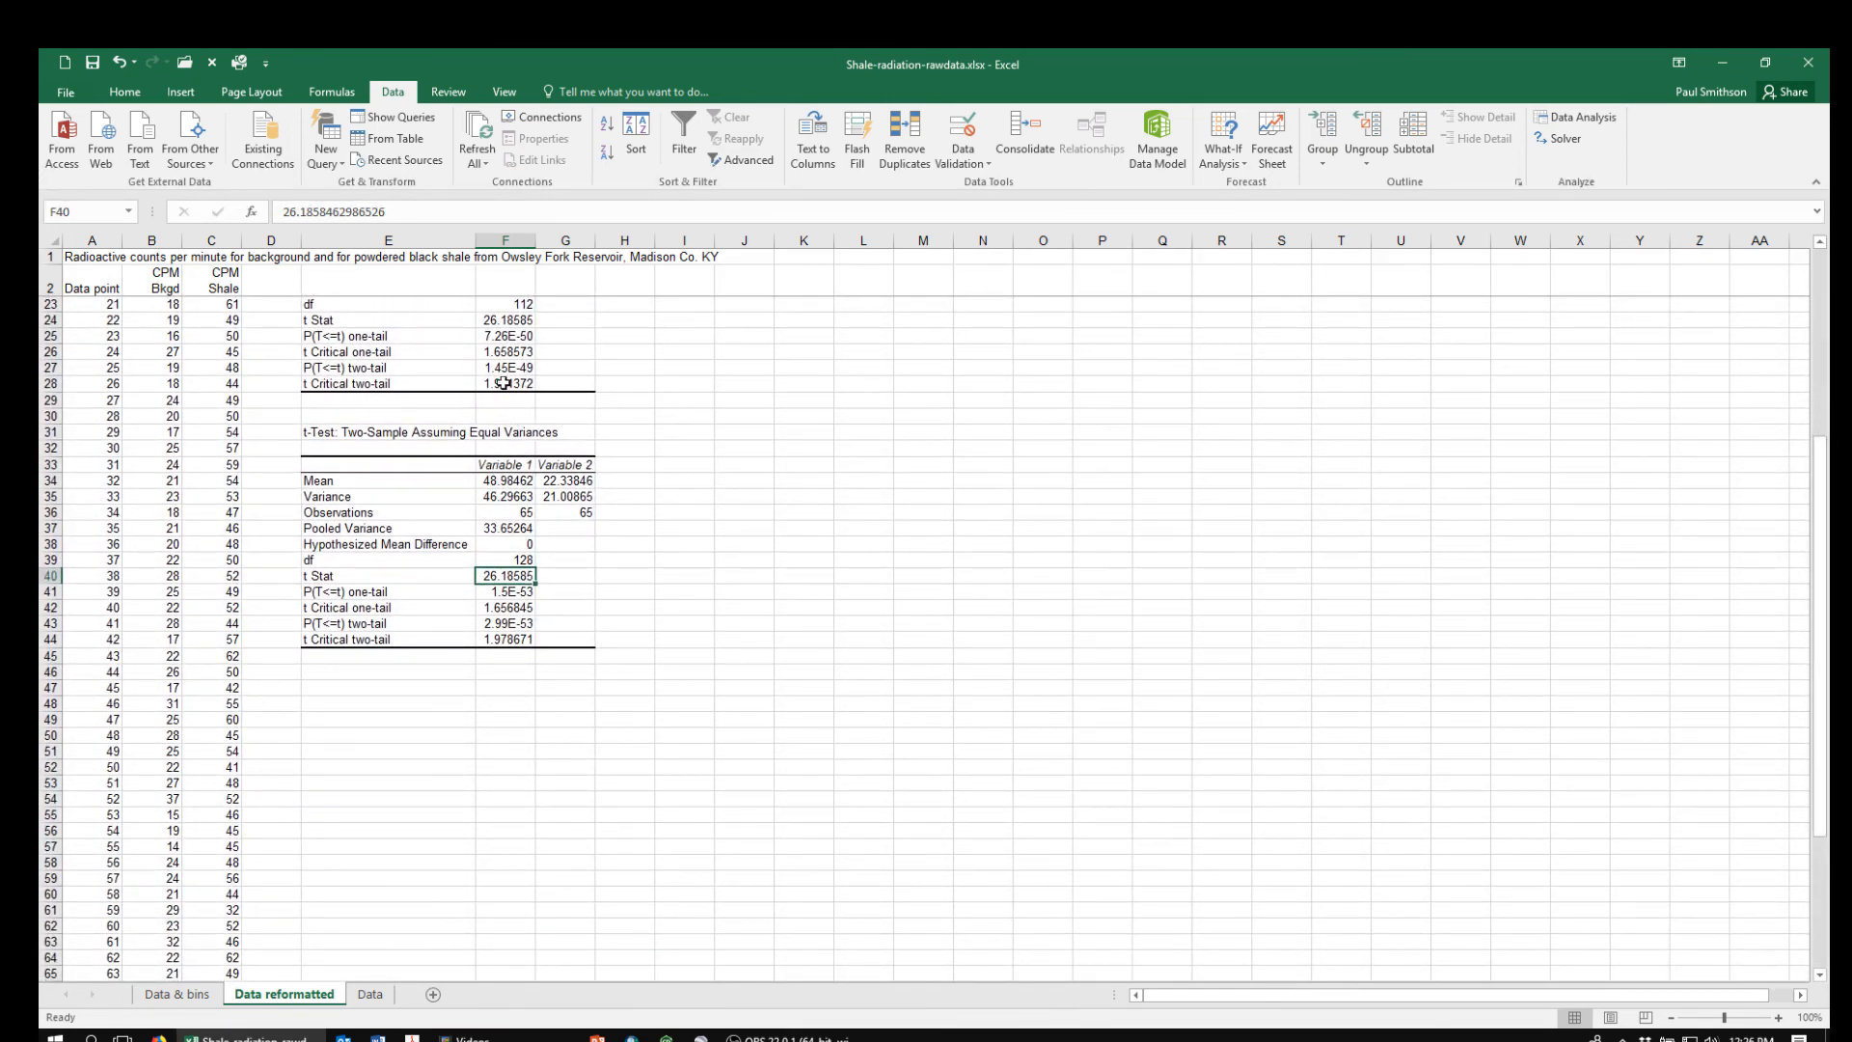
{"action": "left_click", "coordinate": [492, 641]}
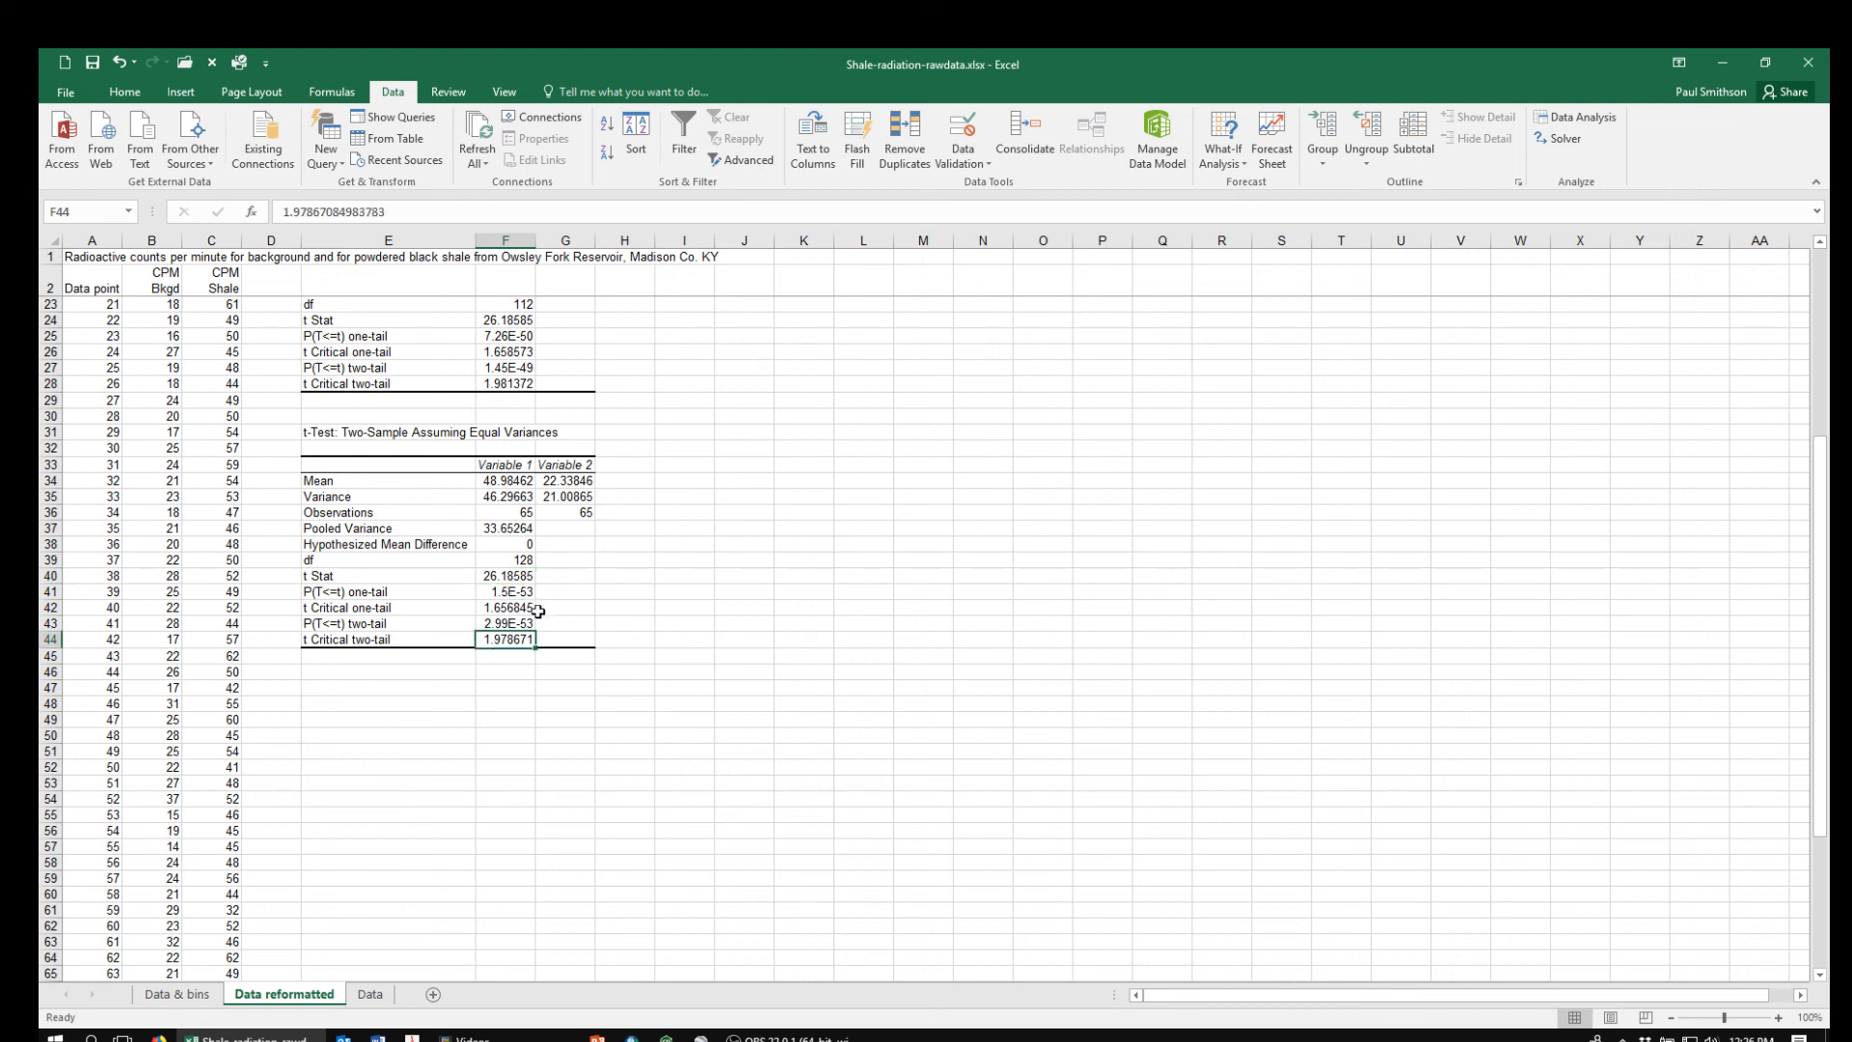
{"action": "left_click", "coordinate": [503, 624]}
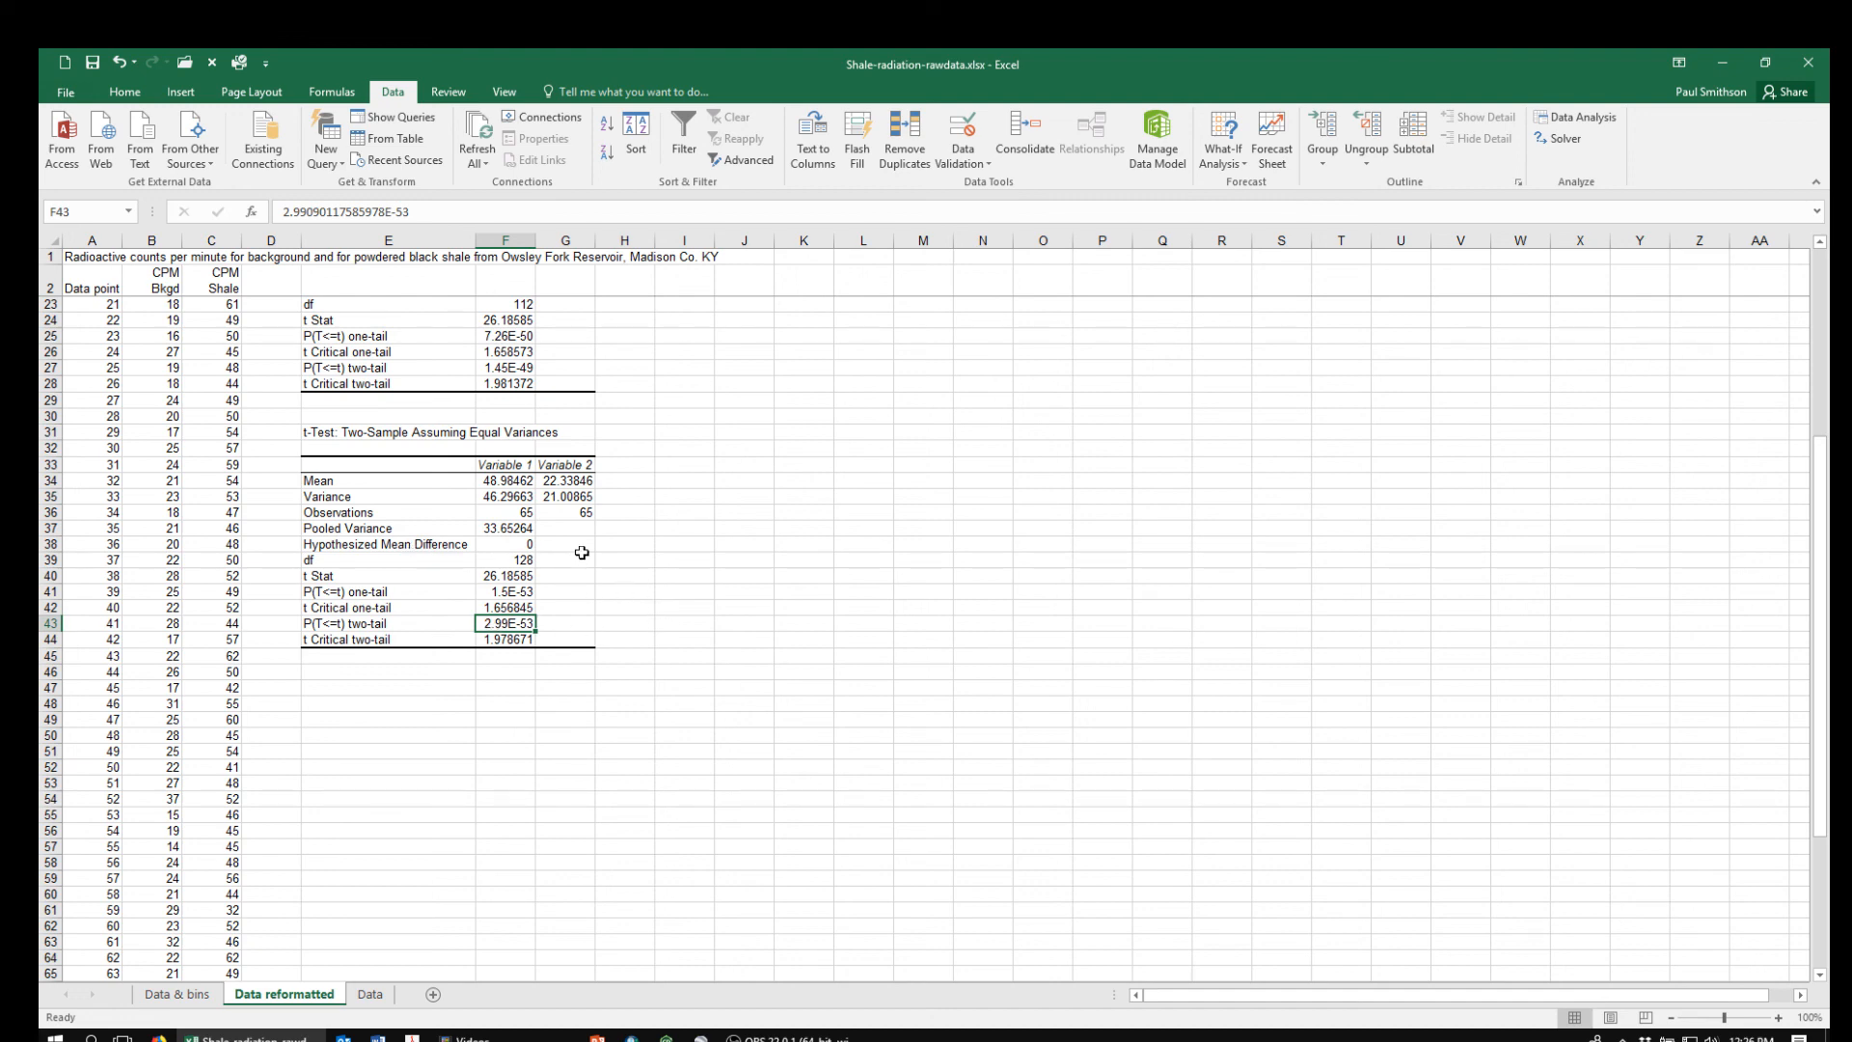
{"action": "key", "text": "ctrl+Home"}
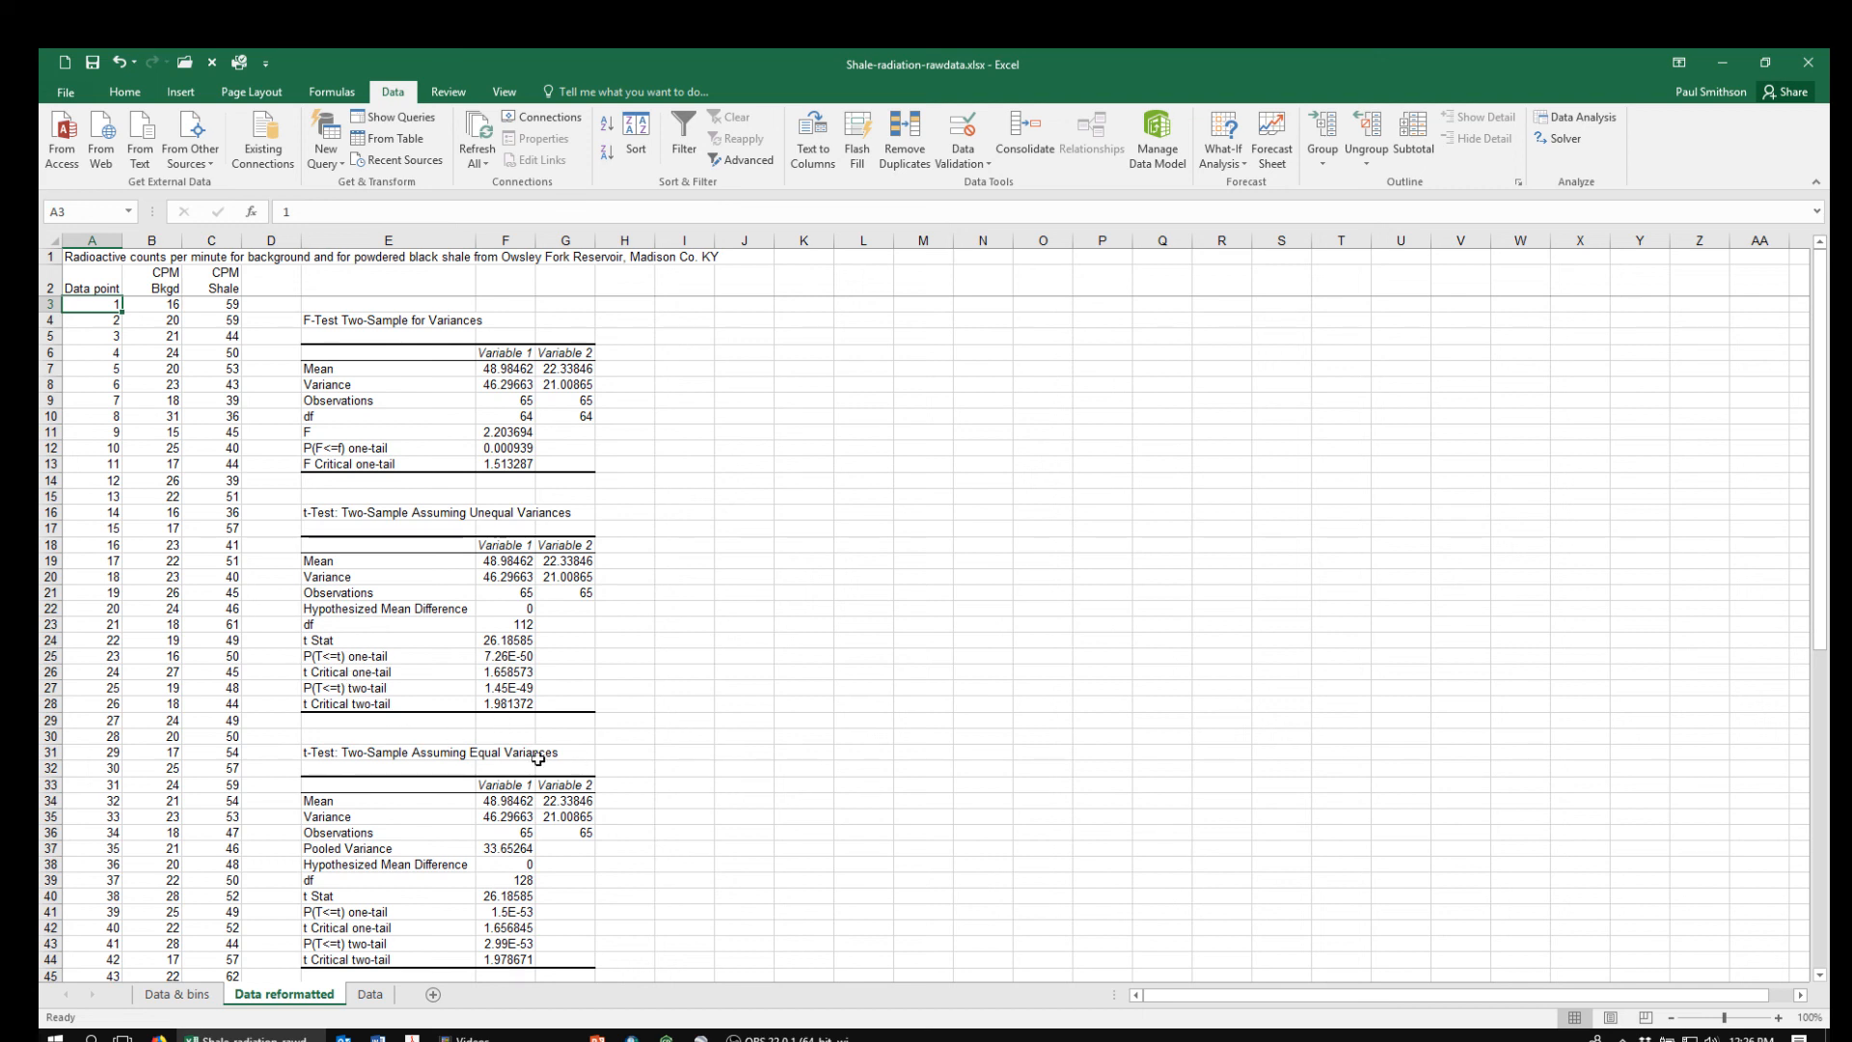
{"action": "left_click", "coordinate": [90, 287]}
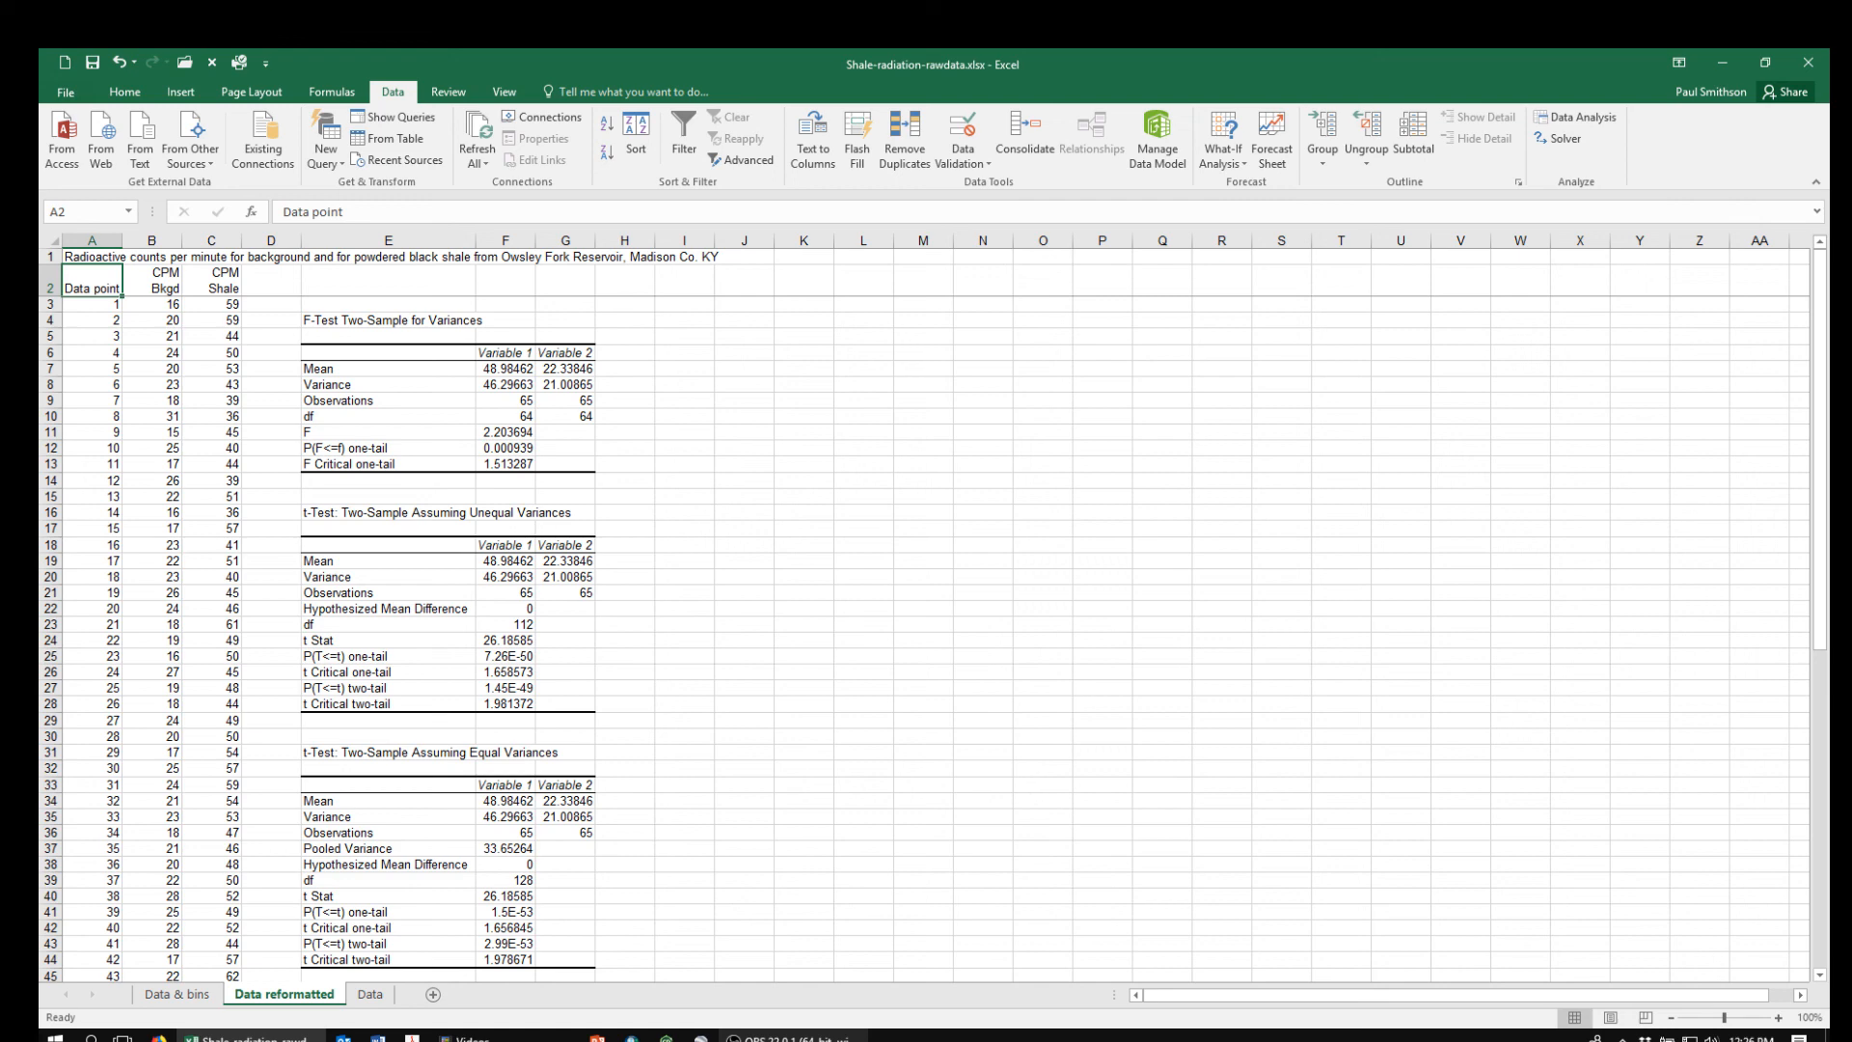
{"action": "left_click", "coordinate": [786, 1038]}
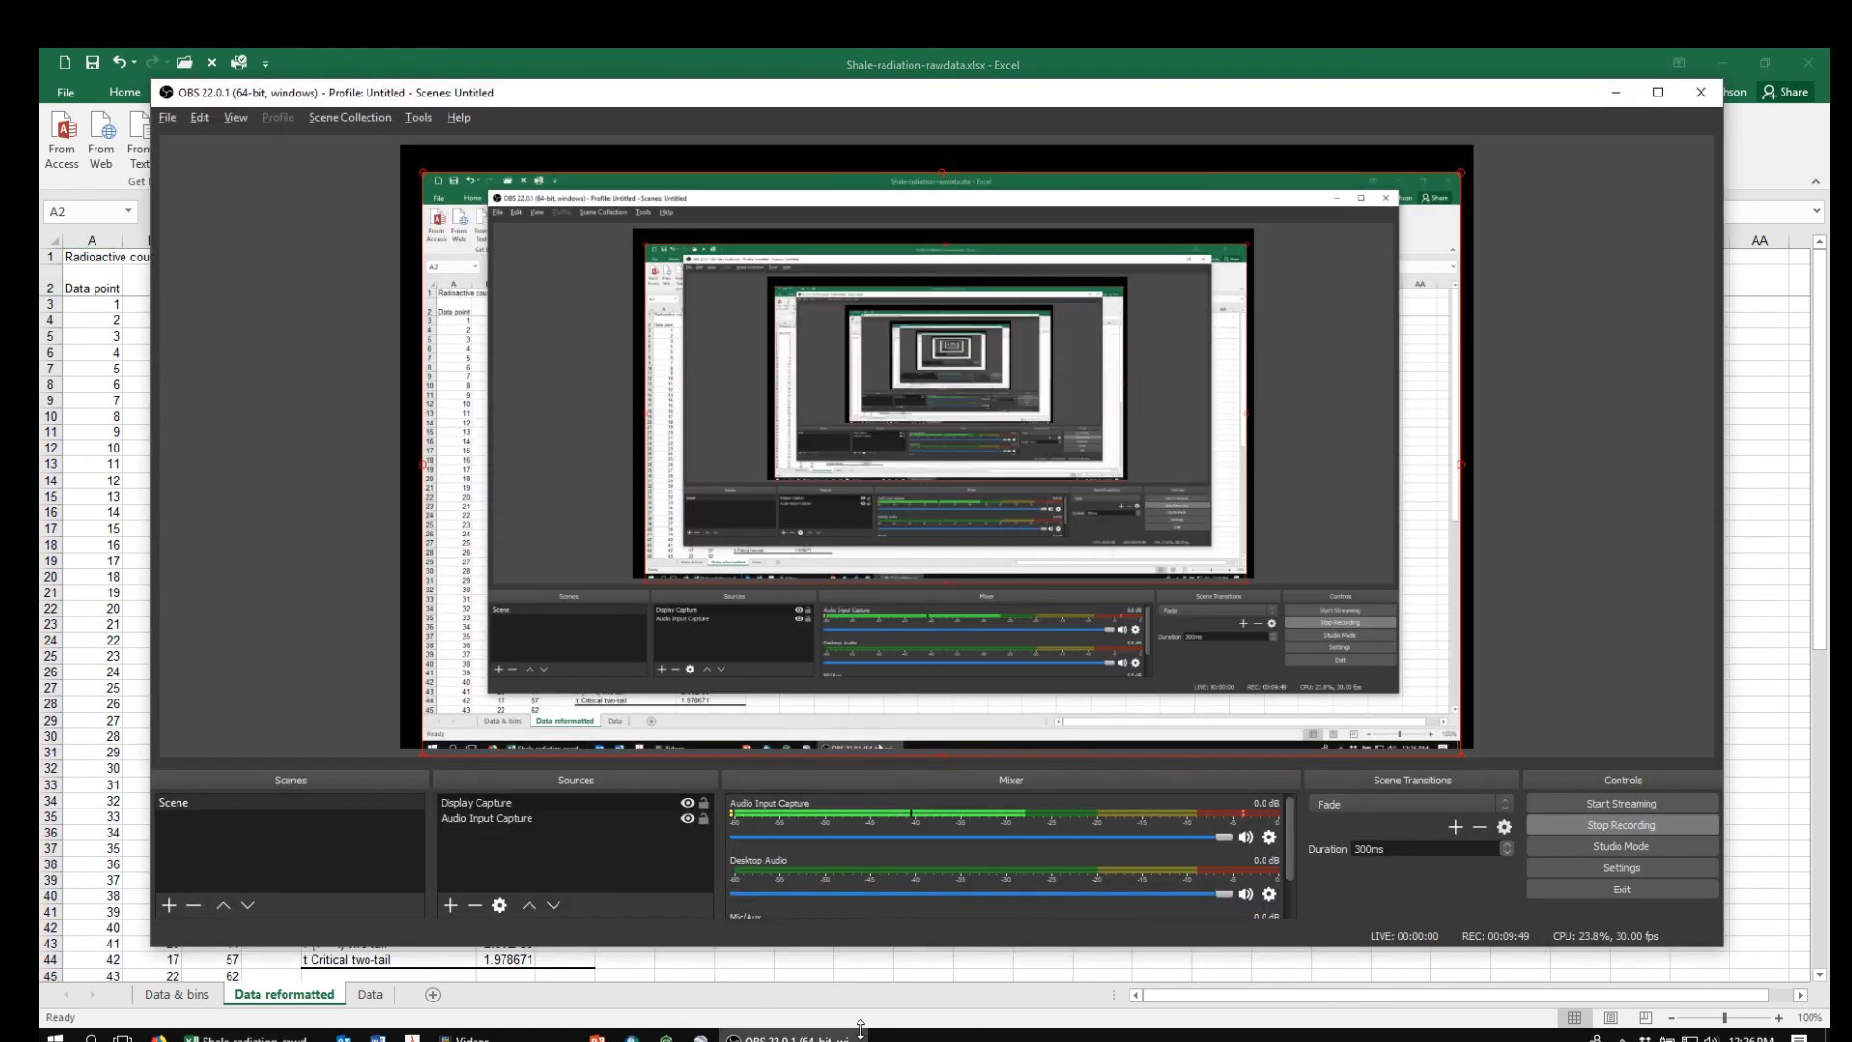